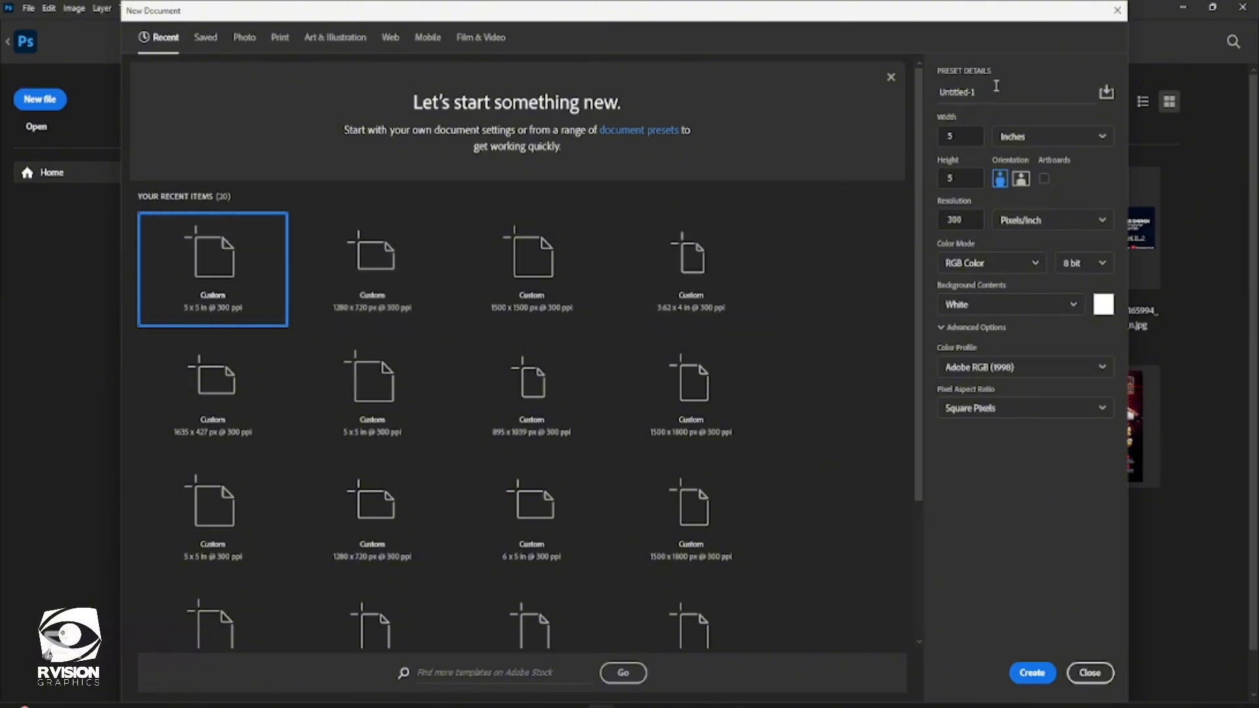
Create a new 5 x 5 inch document at 300 pixels/inch named CHURCH FLYER
{"action": "left_click", "coordinate": [997, 86]}
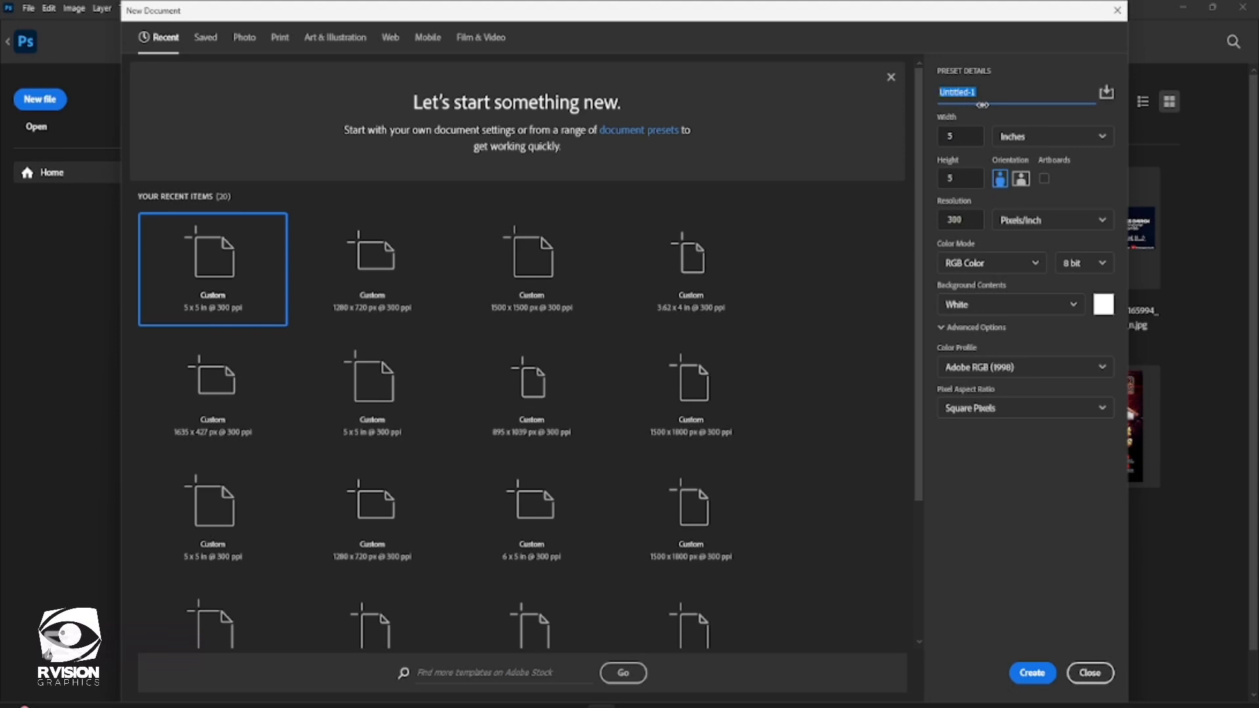
{"action": "type", "text": "Oi"}
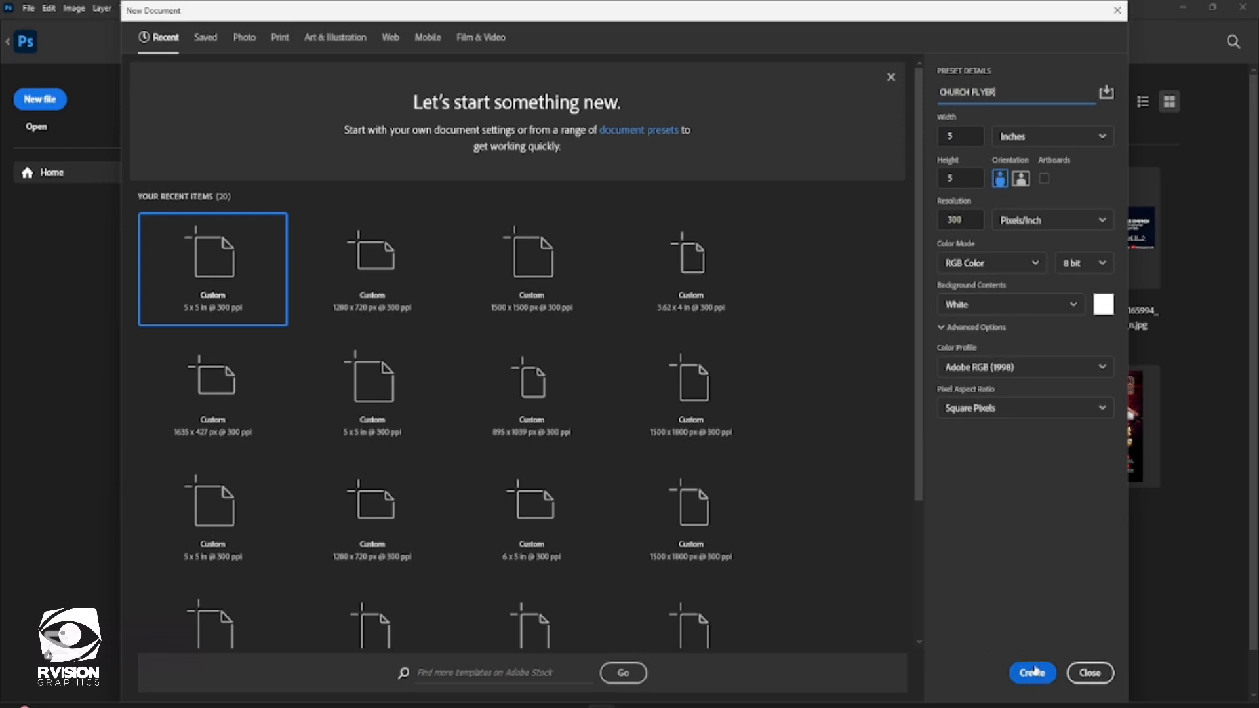
{"action": "left_click", "coordinate": [1034, 674]}
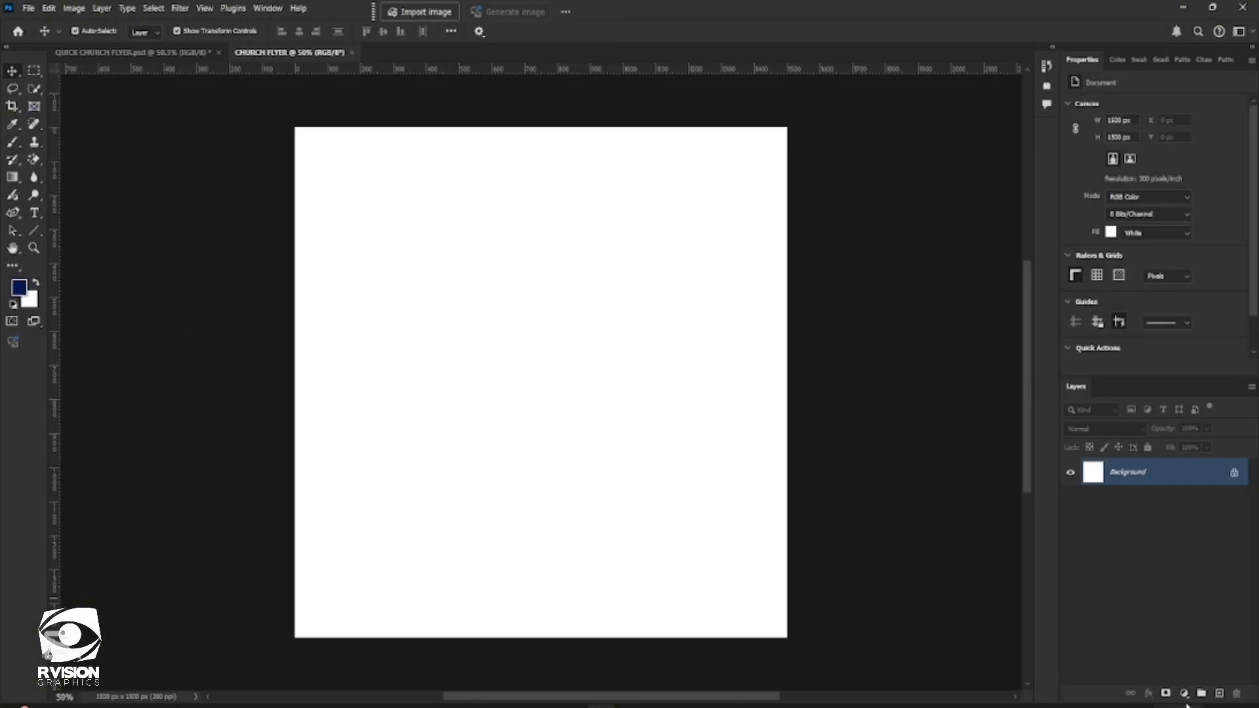
Add a Solid Color fill layer in dark blue 021a4f over the white background
{"action": "scroll", "coordinate": [780, 427], "scroll_direction": "up", "scroll_amount": 1}
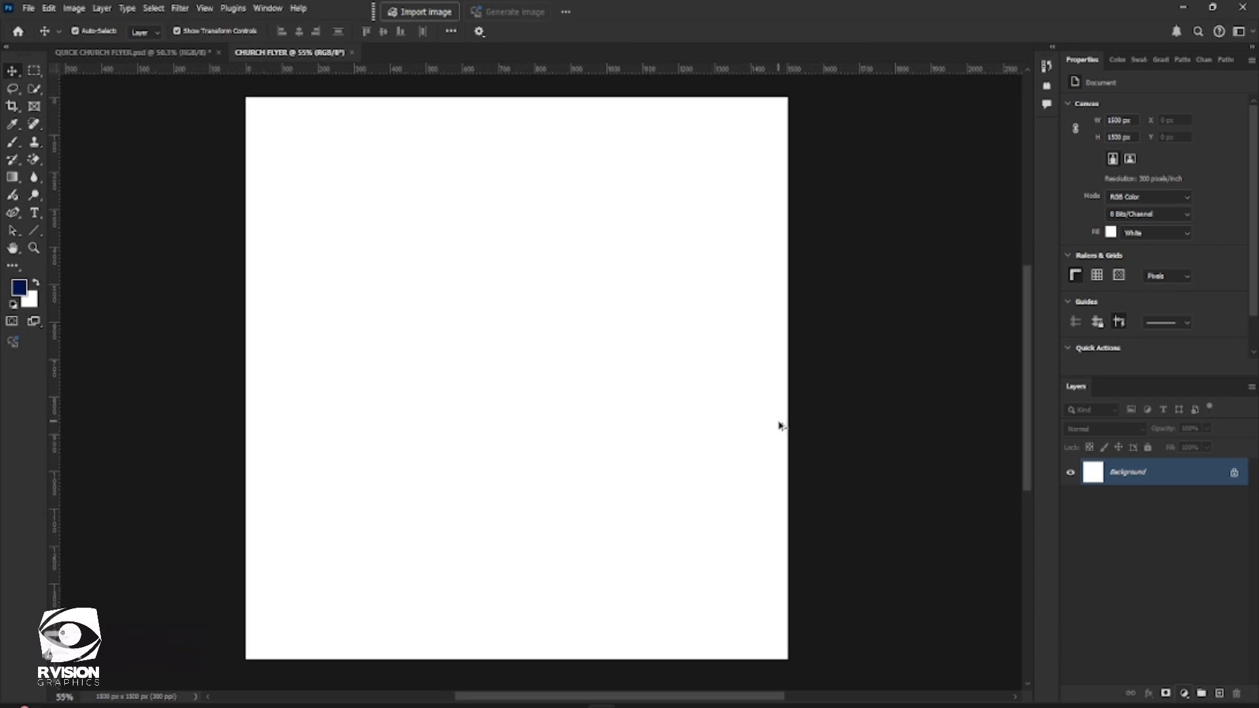
{"action": "scroll", "coordinate": [786, 429], "scroll_direction": "left", "scroll_amount": 1}
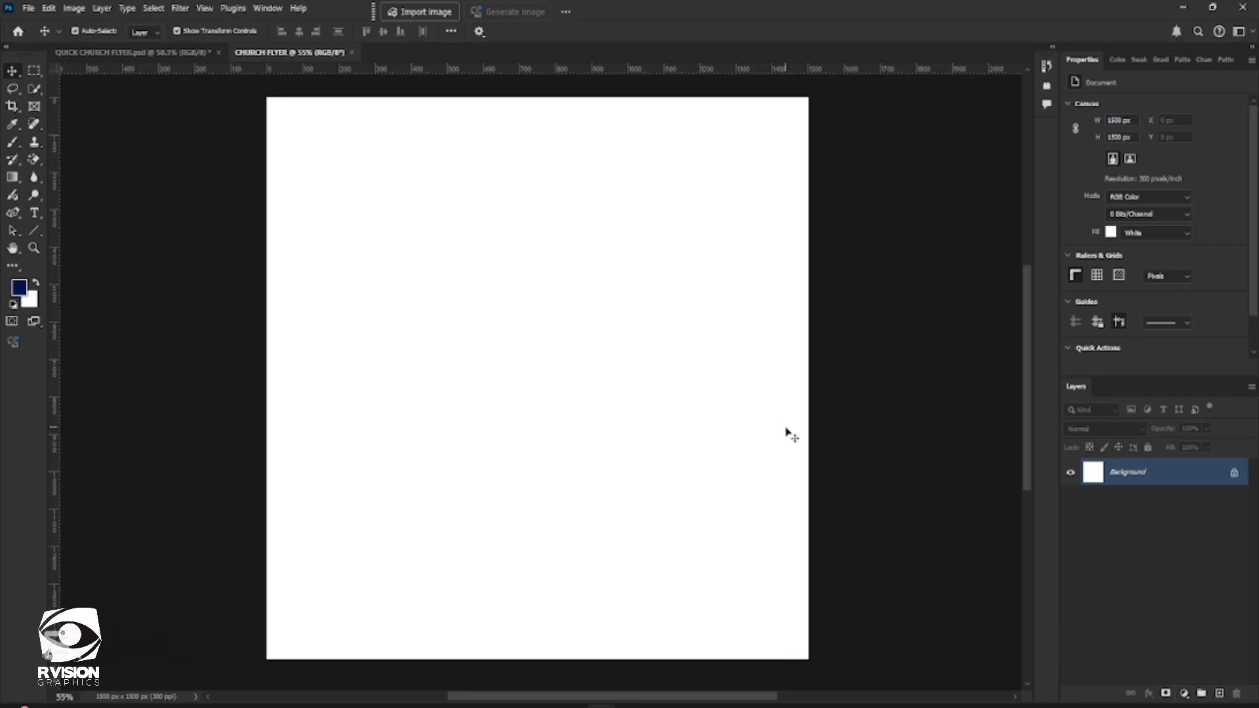
{"action": "left_click", "coordinate": [1185, 694]}
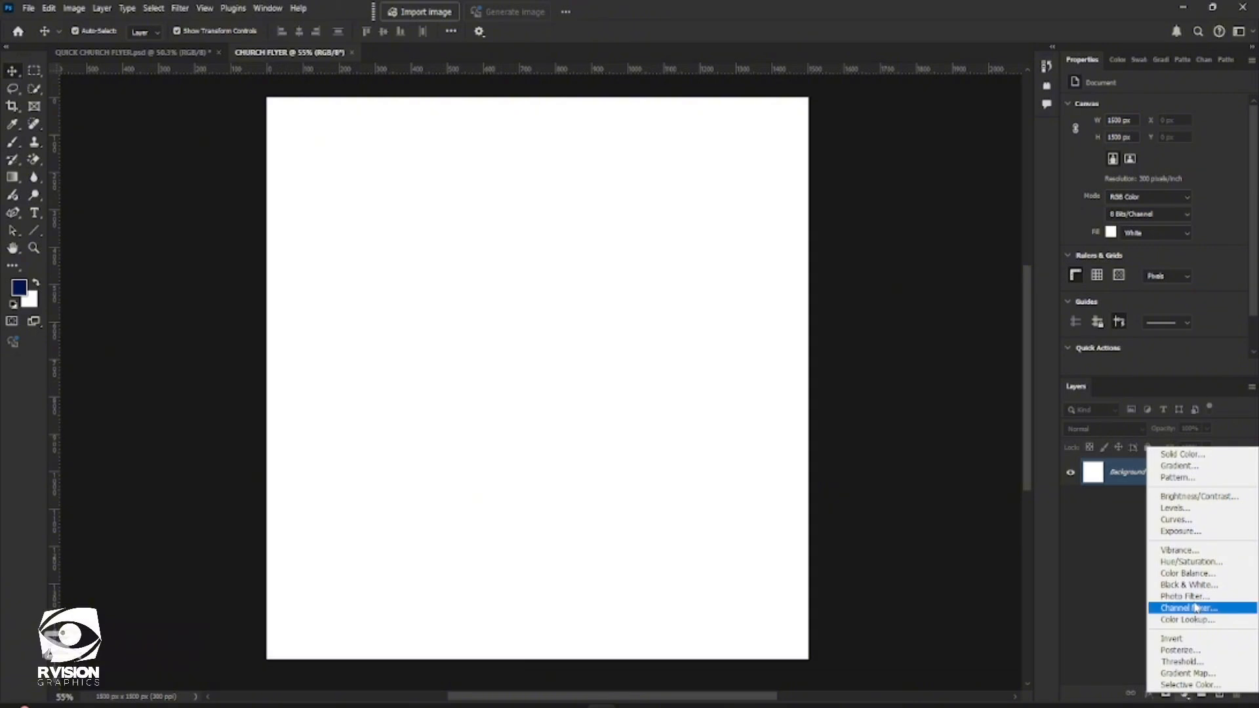
{"action": "left_click", "coordinate": [1201, 455]}
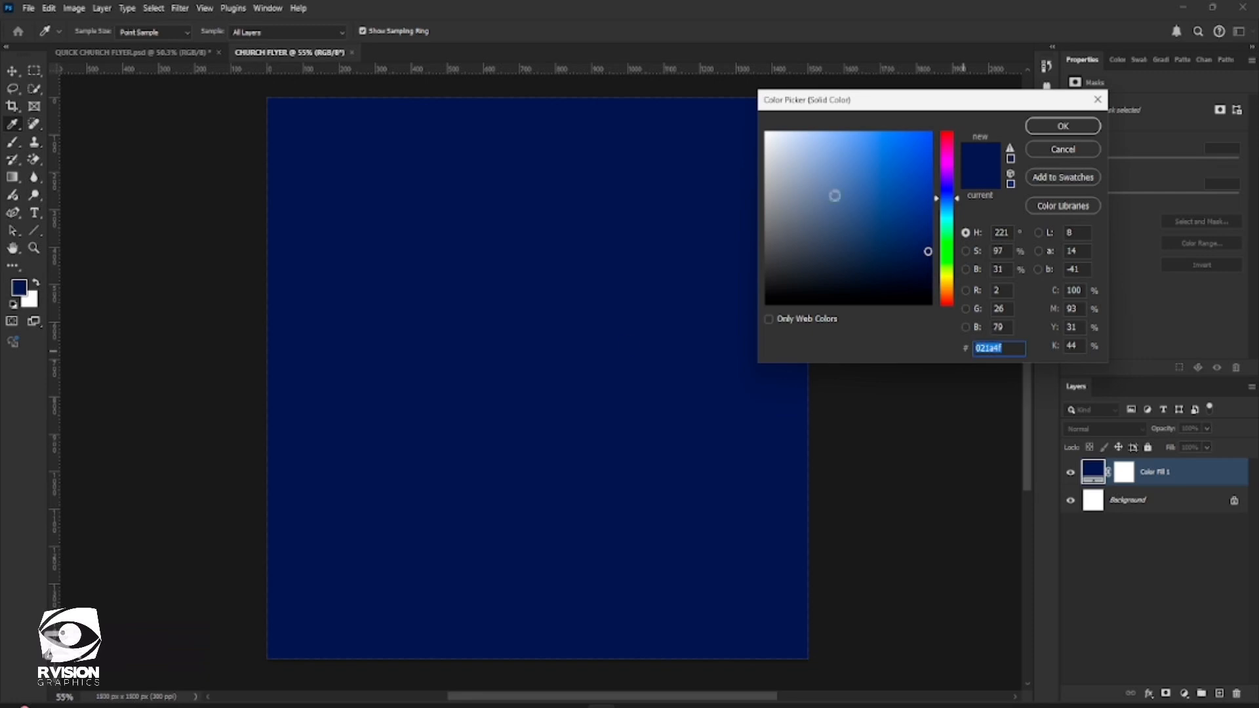
{"action": "left_click", "coordinate": [1063, 127]}
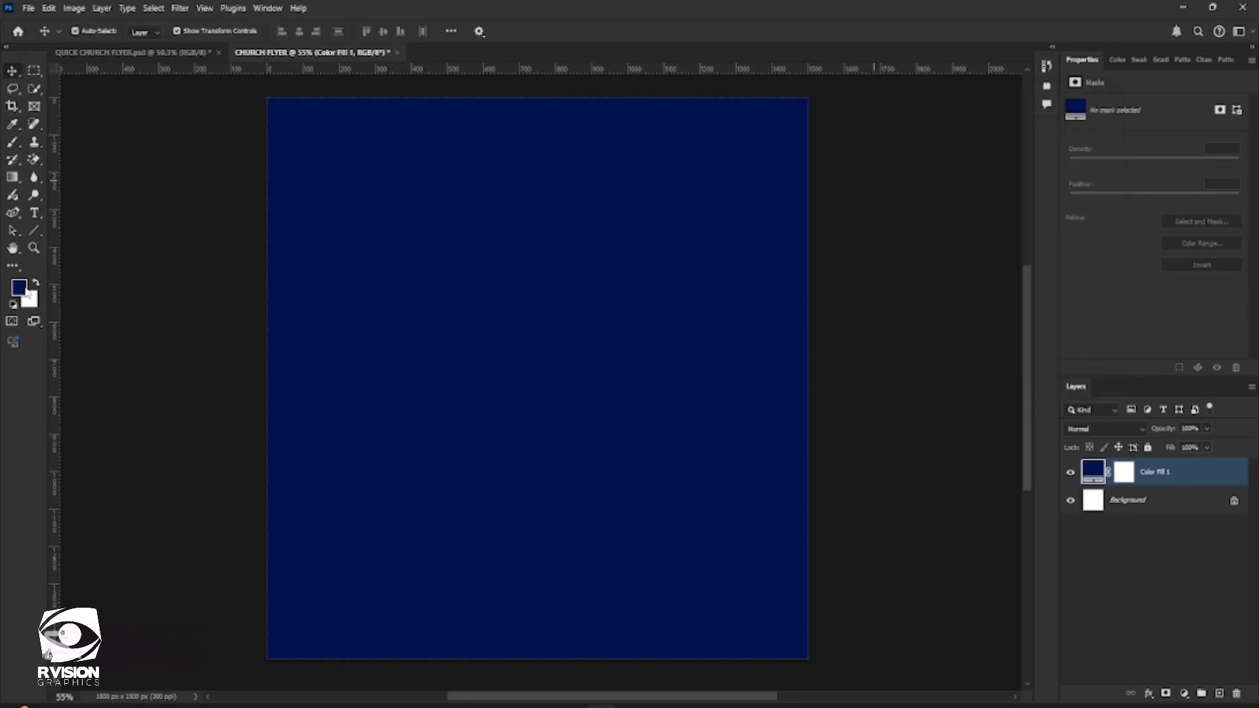
Draw a rectangle about 1741 x 349 px across the bottom of the canvas and fill it white
{"action": "left_click", "coordinate": [34, 235]}
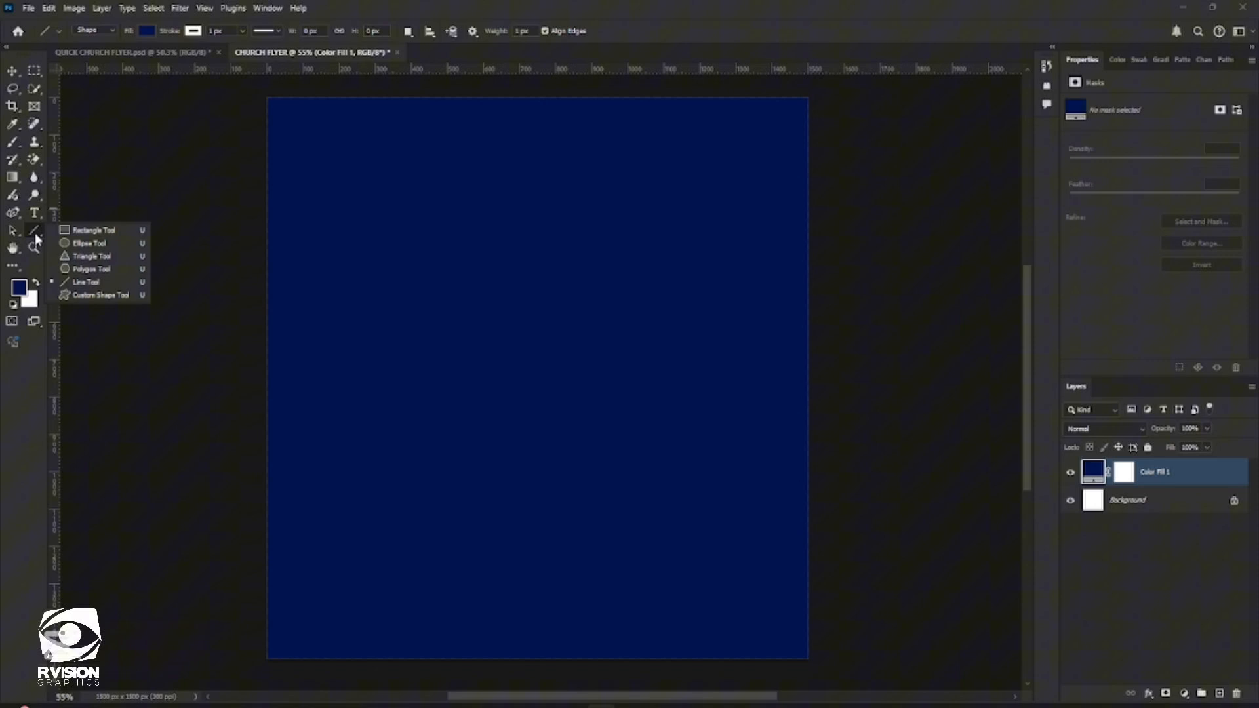
{"action": "left_click", "coordinate": [89, 233]}
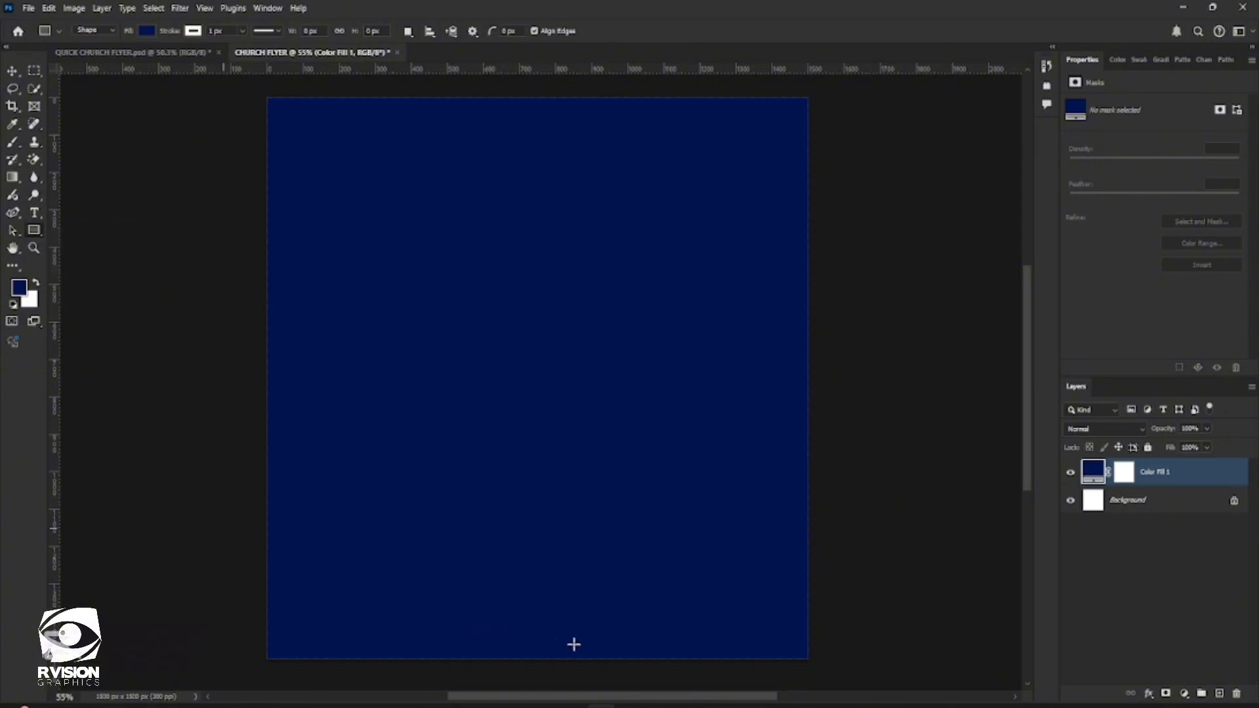
{"action": "mouse_move", "coordinate": [223, 528]}
{"action": "left_mouse_down"}
{"action": "mouse_move", "coordinate": [669, 647]}
{"action": "mouse_move", "coordinate": [849, 656]}
{"action": "mouse_move", "coordinate": [852, 668]}
{"action": "left_mouse_up"}
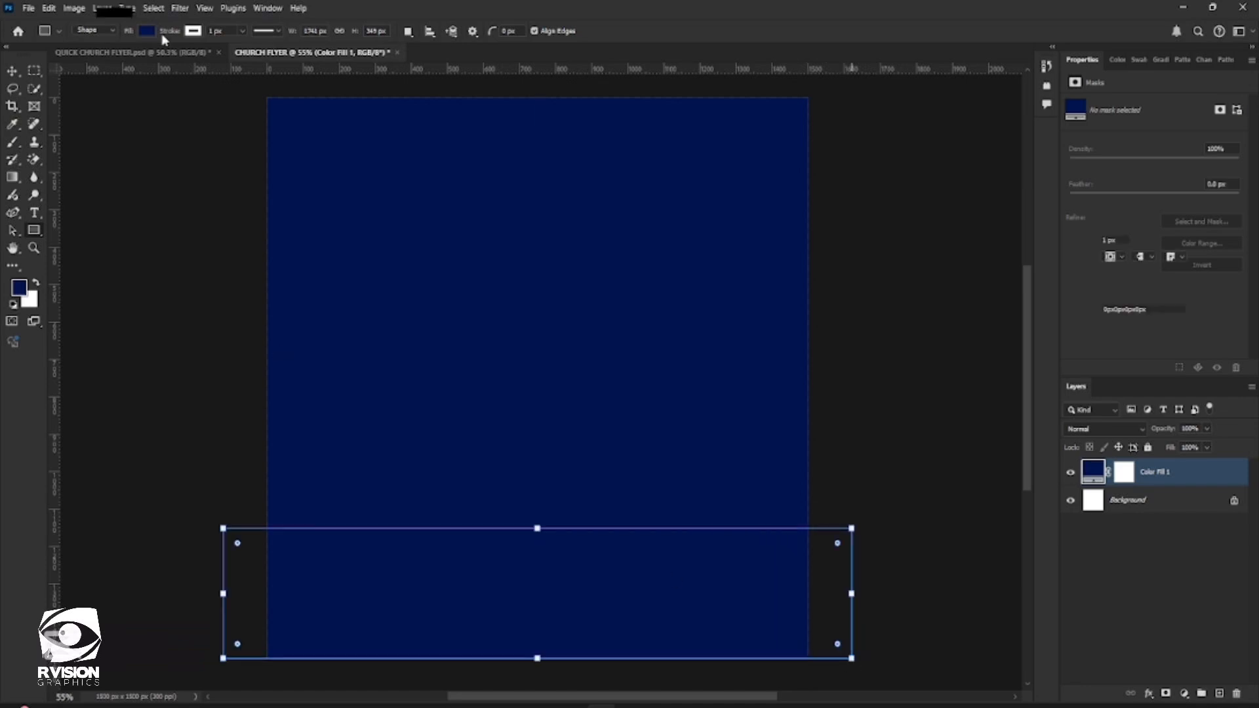
{"action": "left_click", "coordinate": [151, 30]}
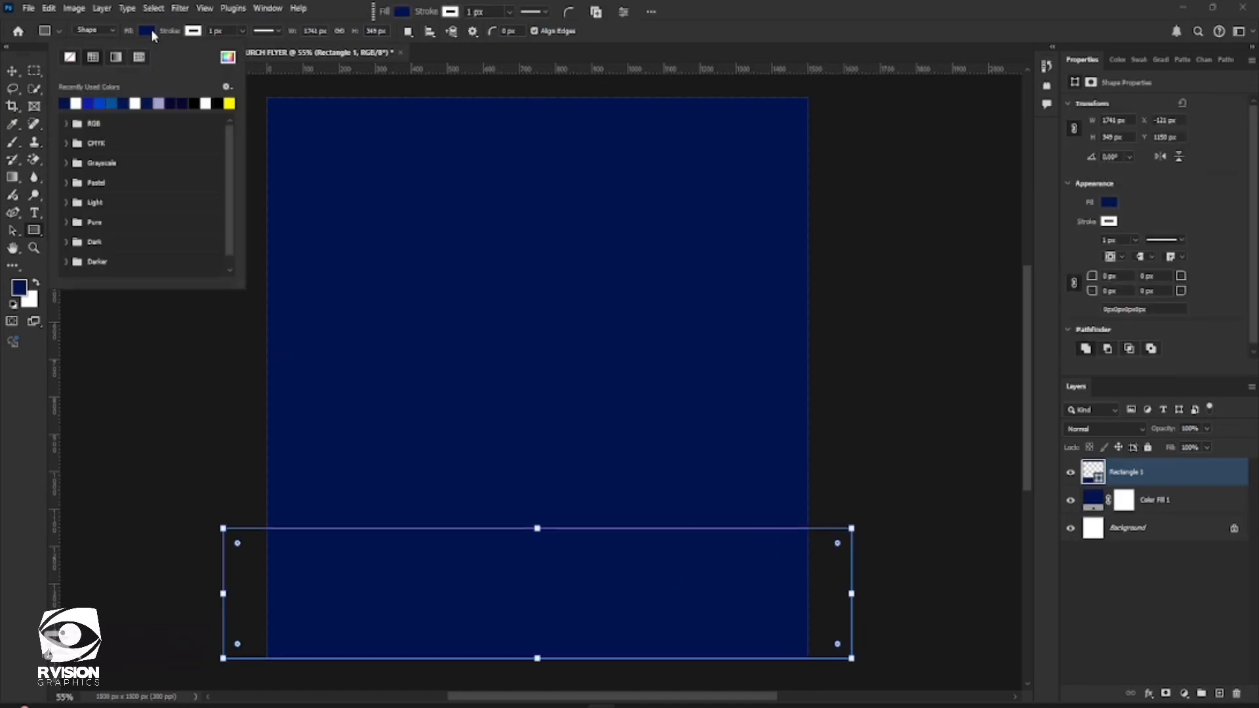
{"action": "left_click", "coordinate": [75, 103]}
{"action": "left_click", "coordinate": [450, 14]}
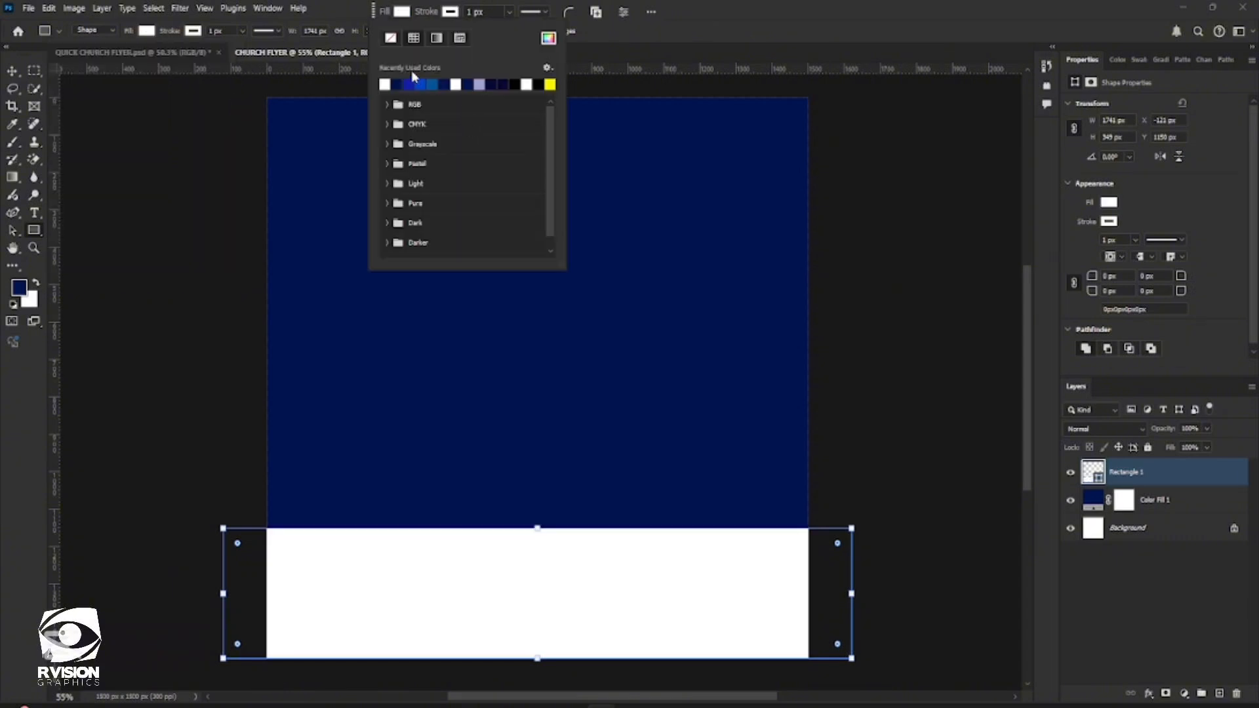
{"action": "left_click", "coordinate": [15, 74]}
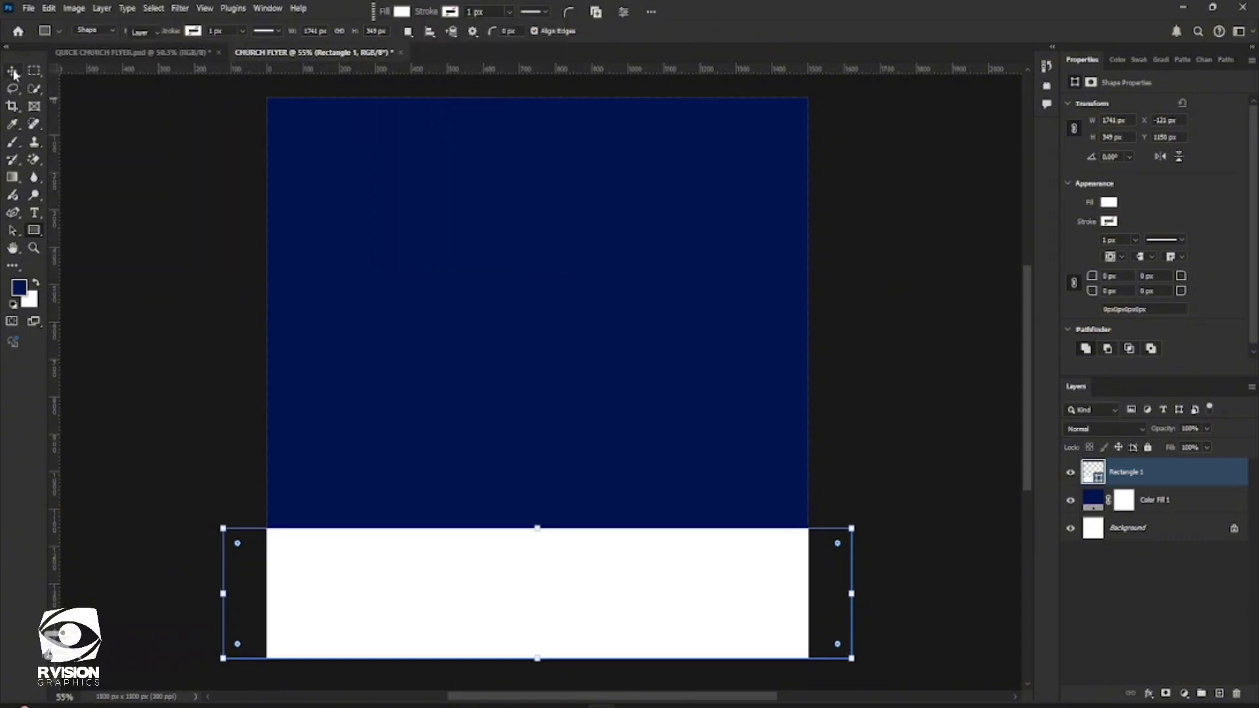
{"action": "key", "text": "v"}
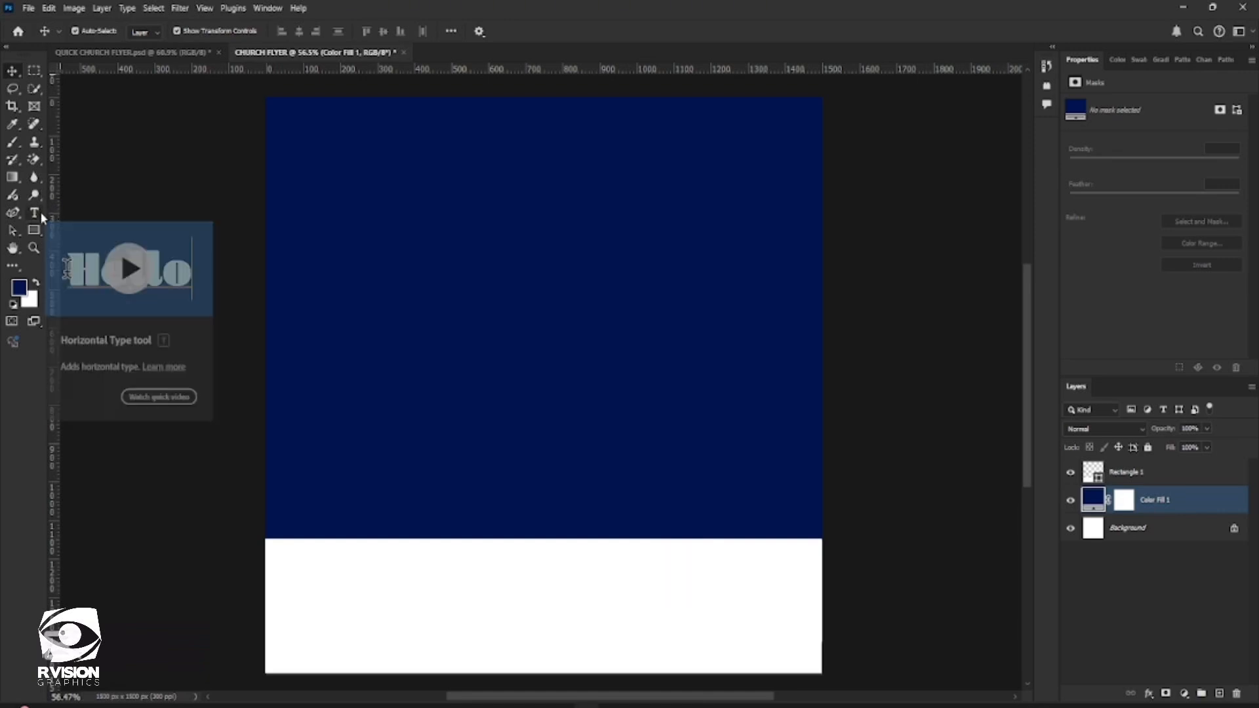
Copy "Sunday" from the Word document and paste it as a text layer in the upper part of the blue area
{"action": "left_click", "coordinate": [37, 211]}
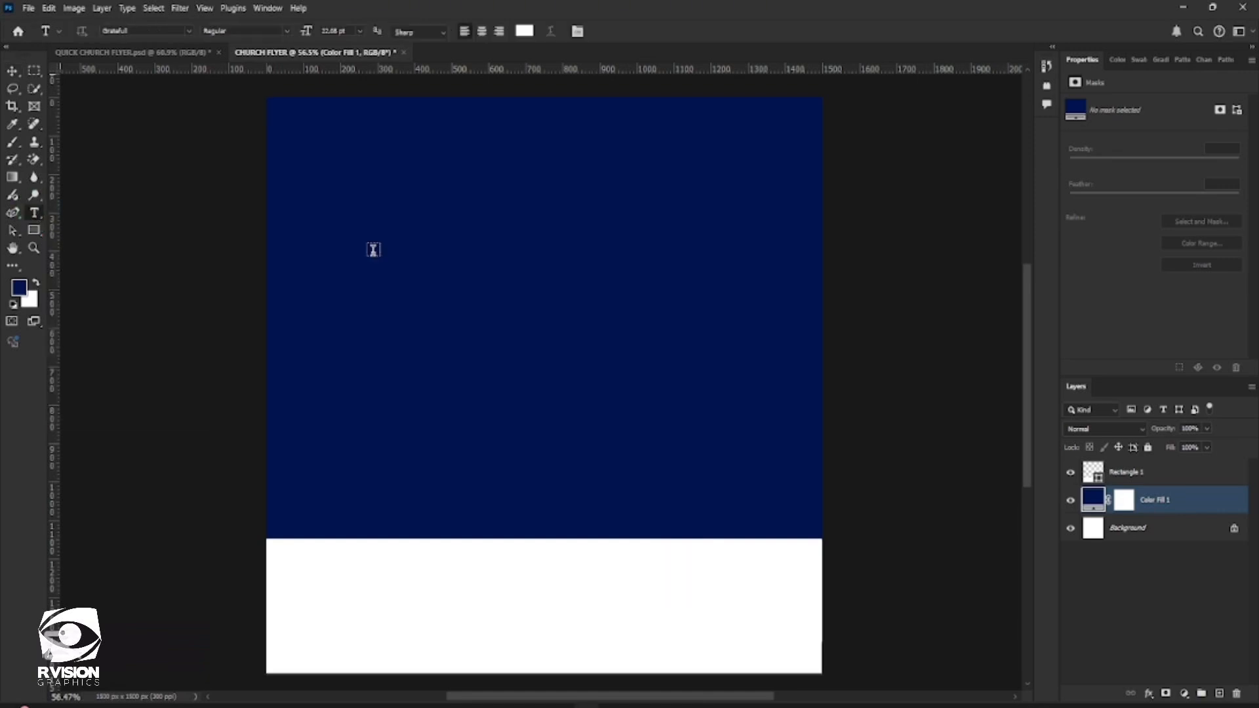
{"action": "left_click", "coordinate": [428, 221]}
{"action": "left_click", "coordinate": [732, 706]}
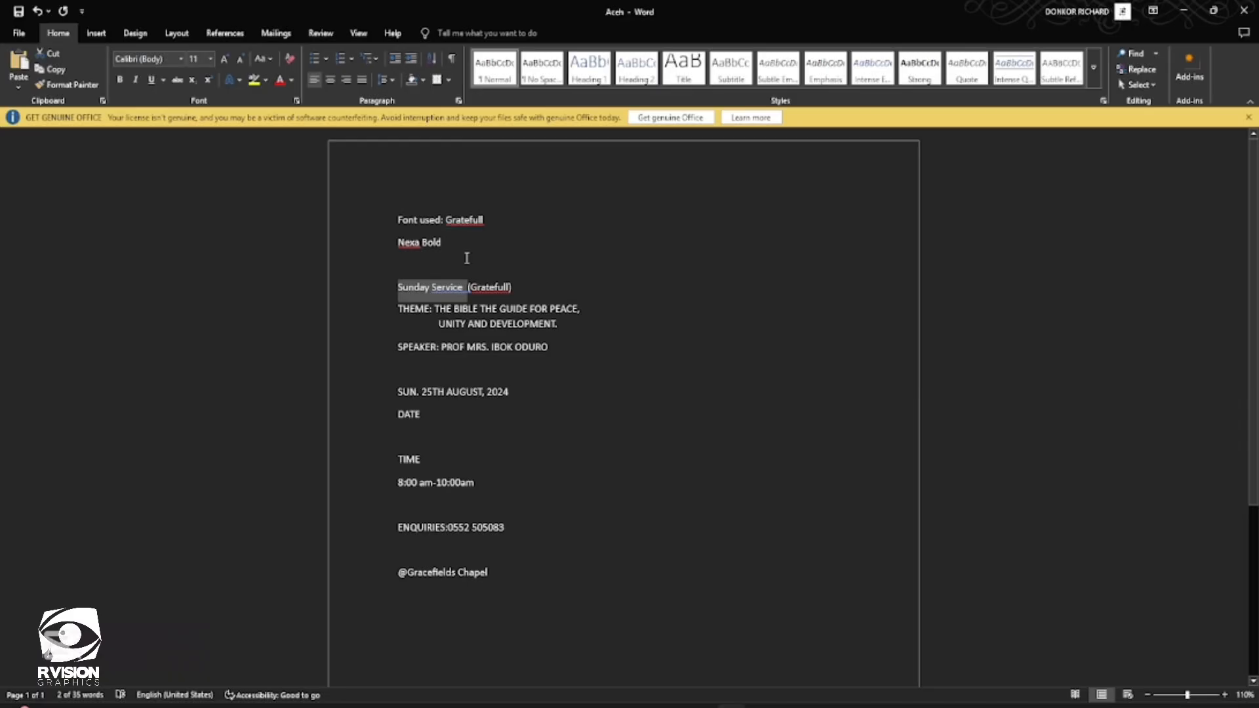
{"action": "double_click", "coordinate": [408, 287]}
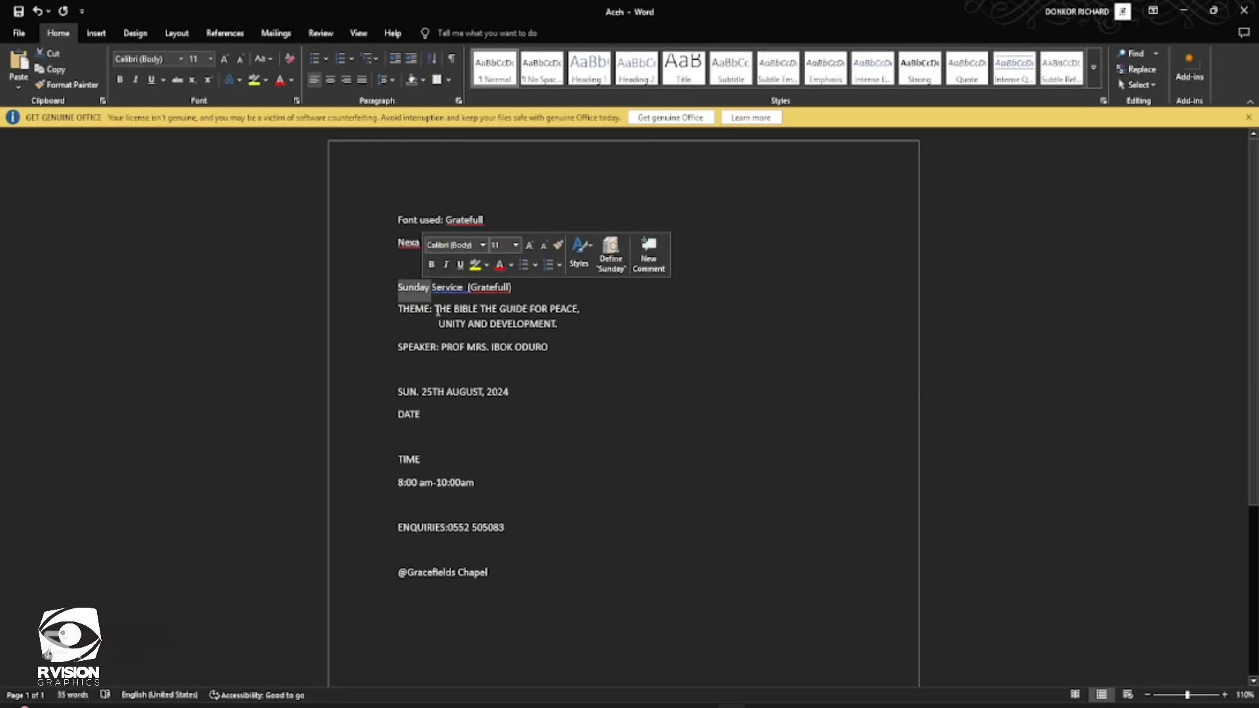
{"action": "key", "text": "ctrl+c"}
{"action": "left_click", "coordinate": [1194, 9]}
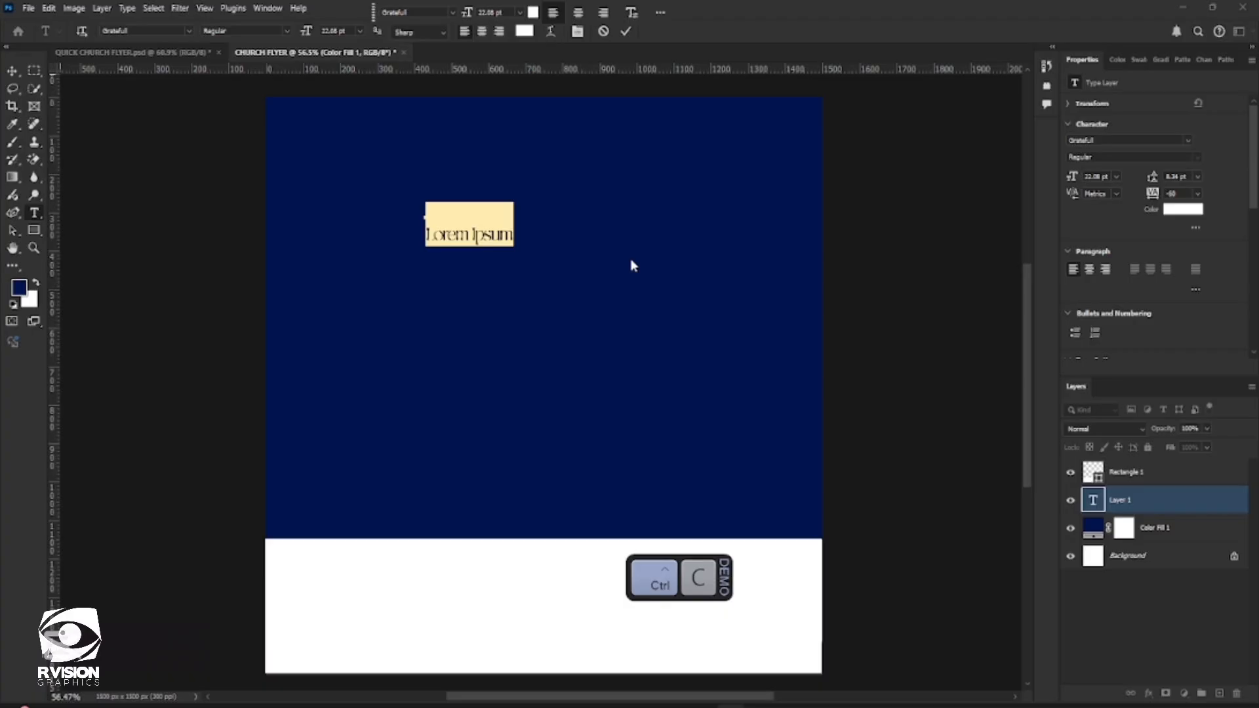
{"action": "key", "text": "ctrl+v"}
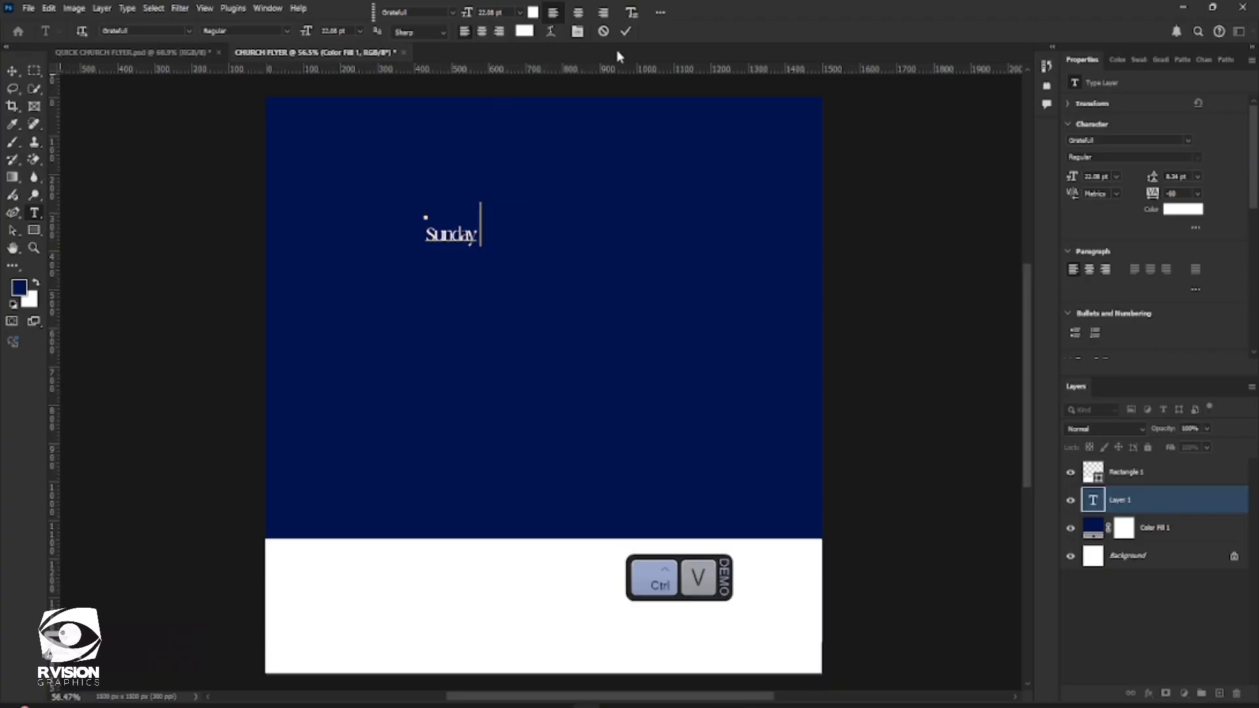
{"action": "left_click", "coordinate": [626, 30]}
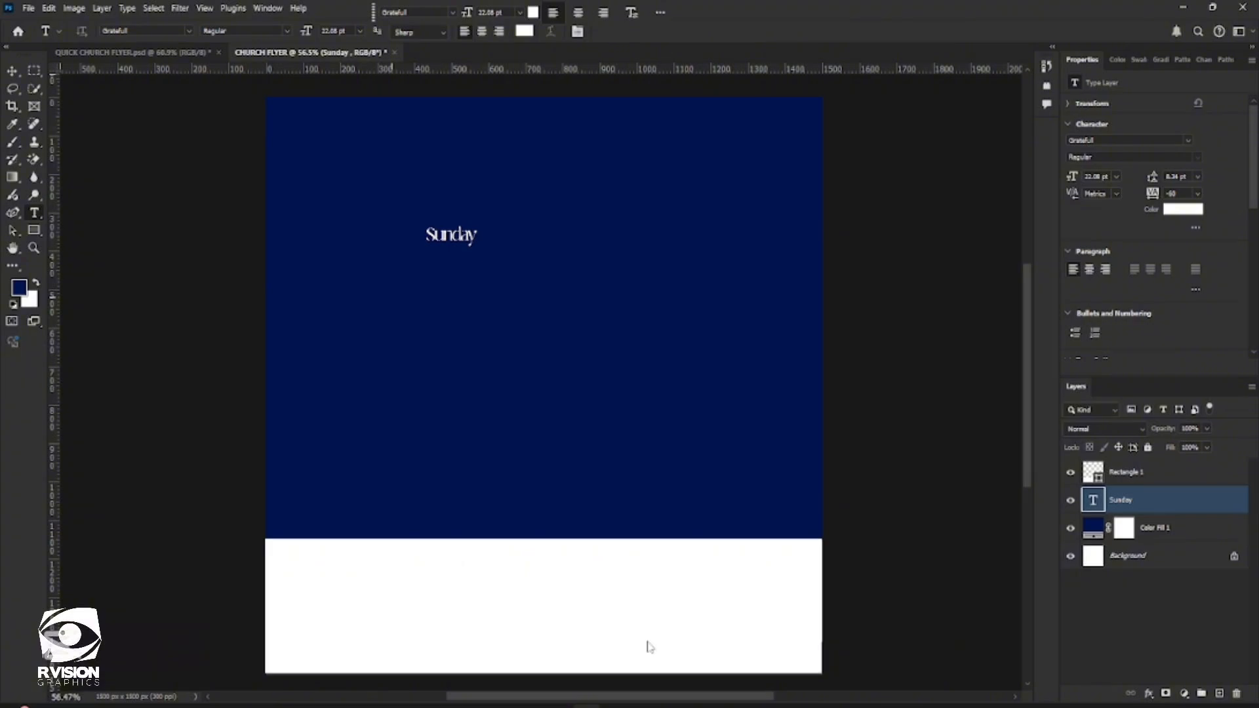
Copy "Service" from the Word document and paste it as a separate text layer below "Sunday"
{"action": "left_click", "coordinate": [392, 315]}
{"action": "key", "text": "alt+Tab"}
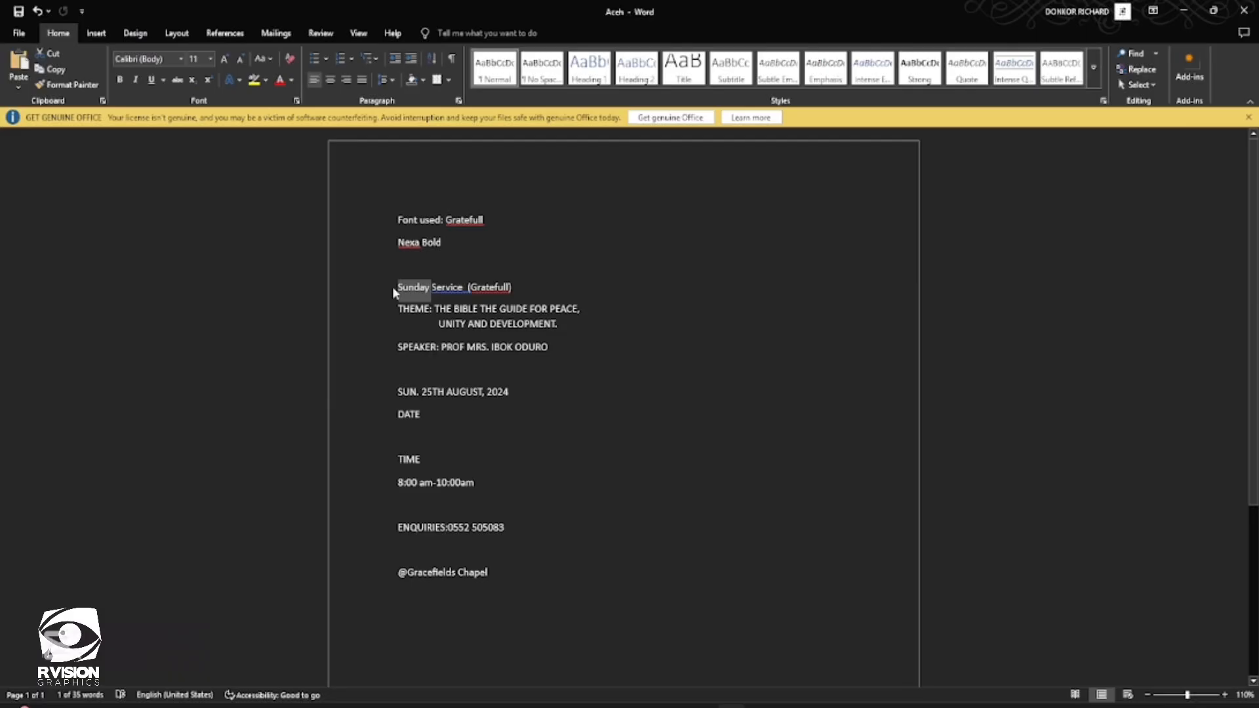
{"action": "double_click", "coordinate": [445, 290]}
{"action": "key", "text": "ctrl+c"}
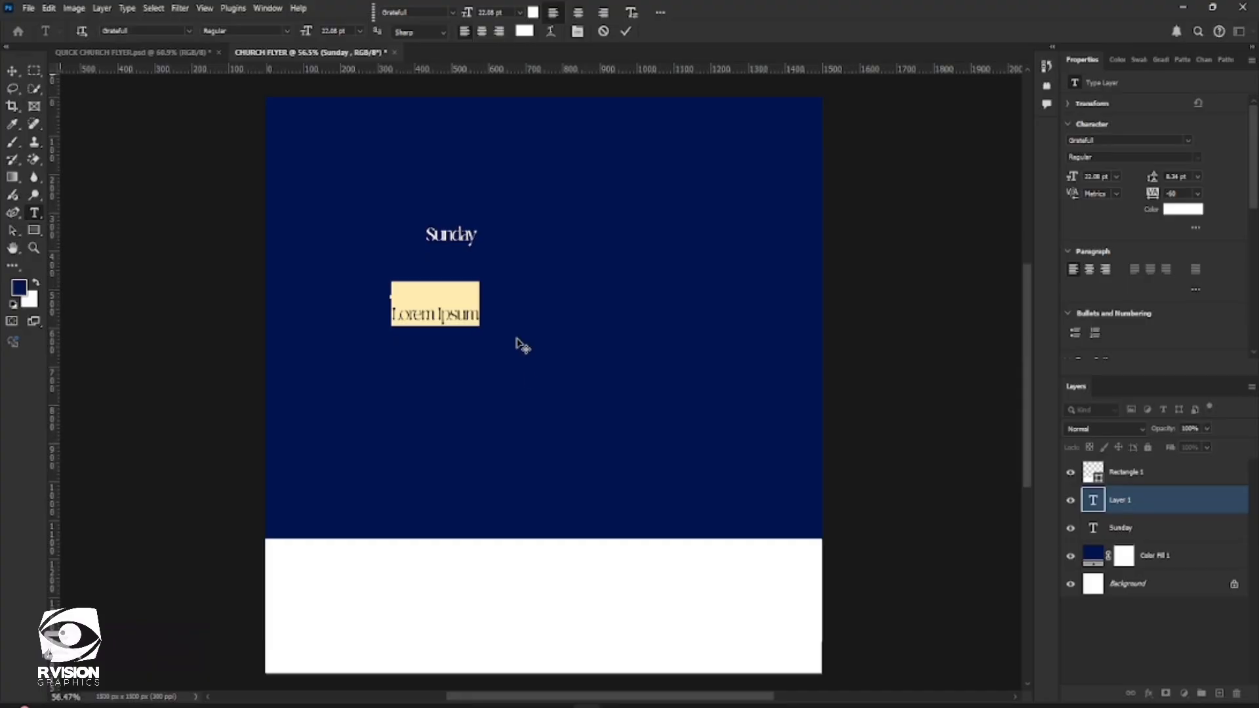
{"action": "left_click", "coordinate": [1183, 10]}
{"action": "key", "text": "ctrl+v"}
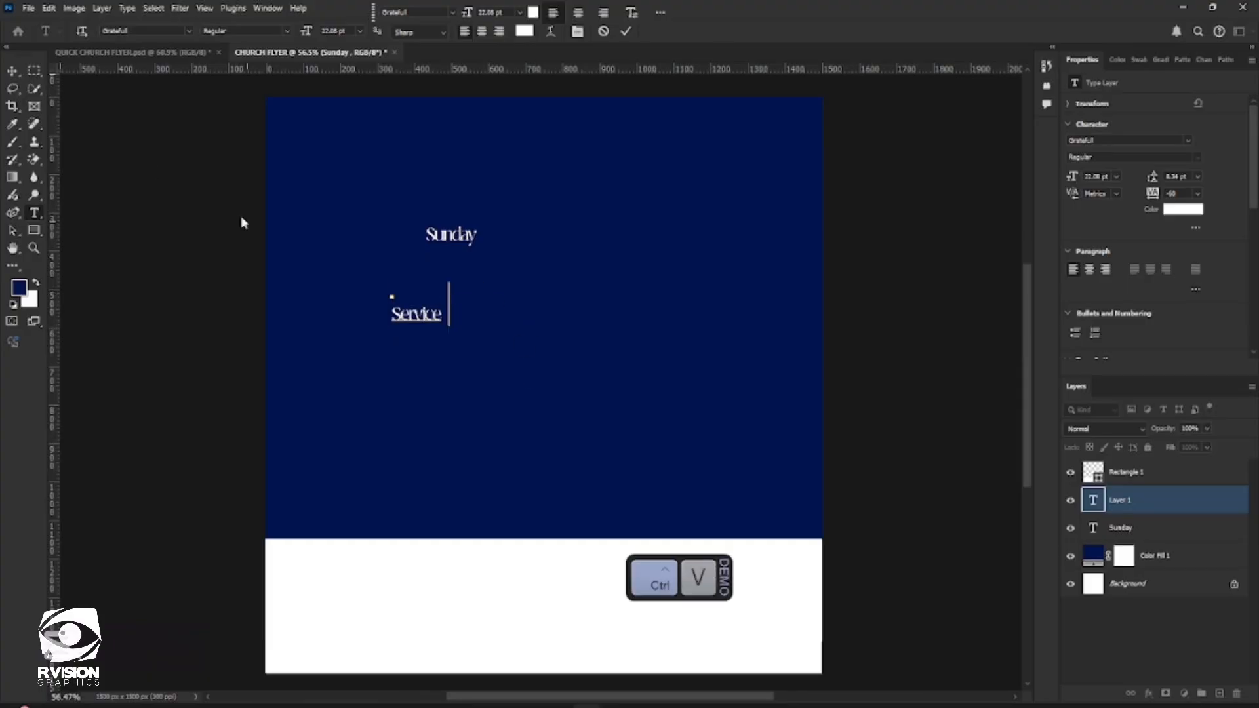
{"action": "left_click", "coordinate": [17, 75]}
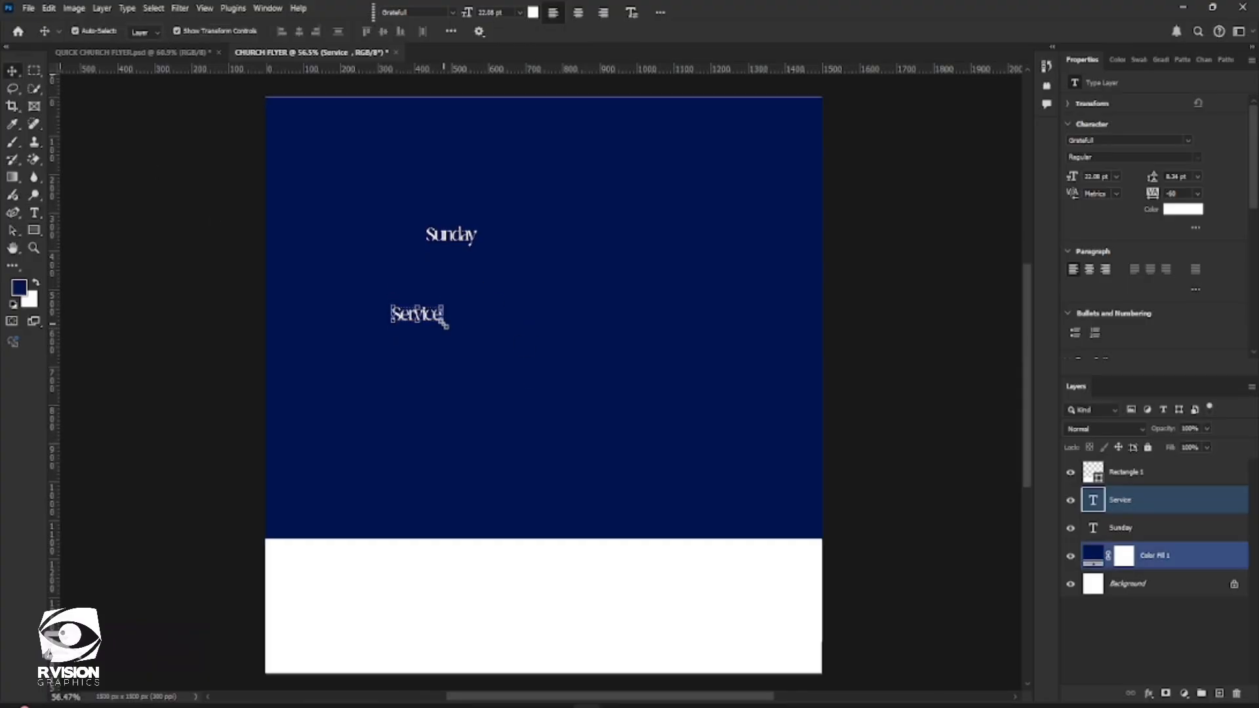
Enlarge the "Service" text to about 147 pt and position it directly beneath "Sunday"
{"action": "left_click_drag", "start_coordinate": [444, 324], "coordinate": [739, 435]}
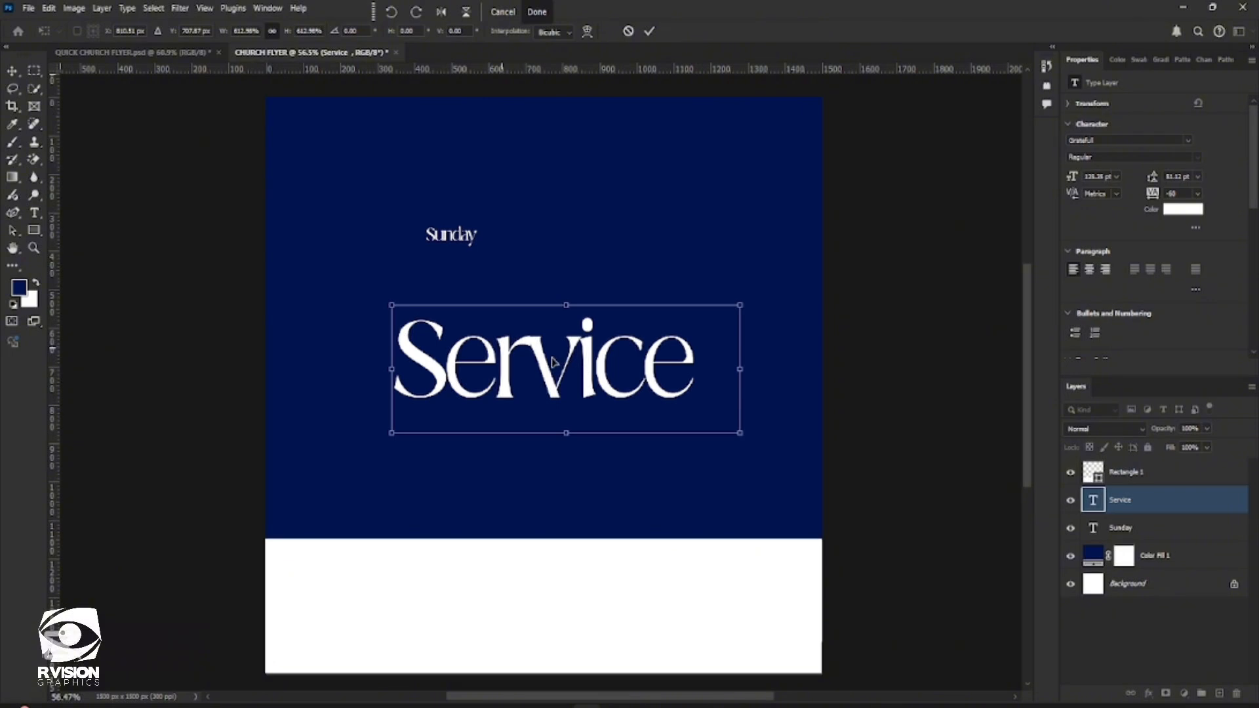
{"action": "left_click_drag", "start_coordinate": [568, 385], "coordinate": [538, 350]}
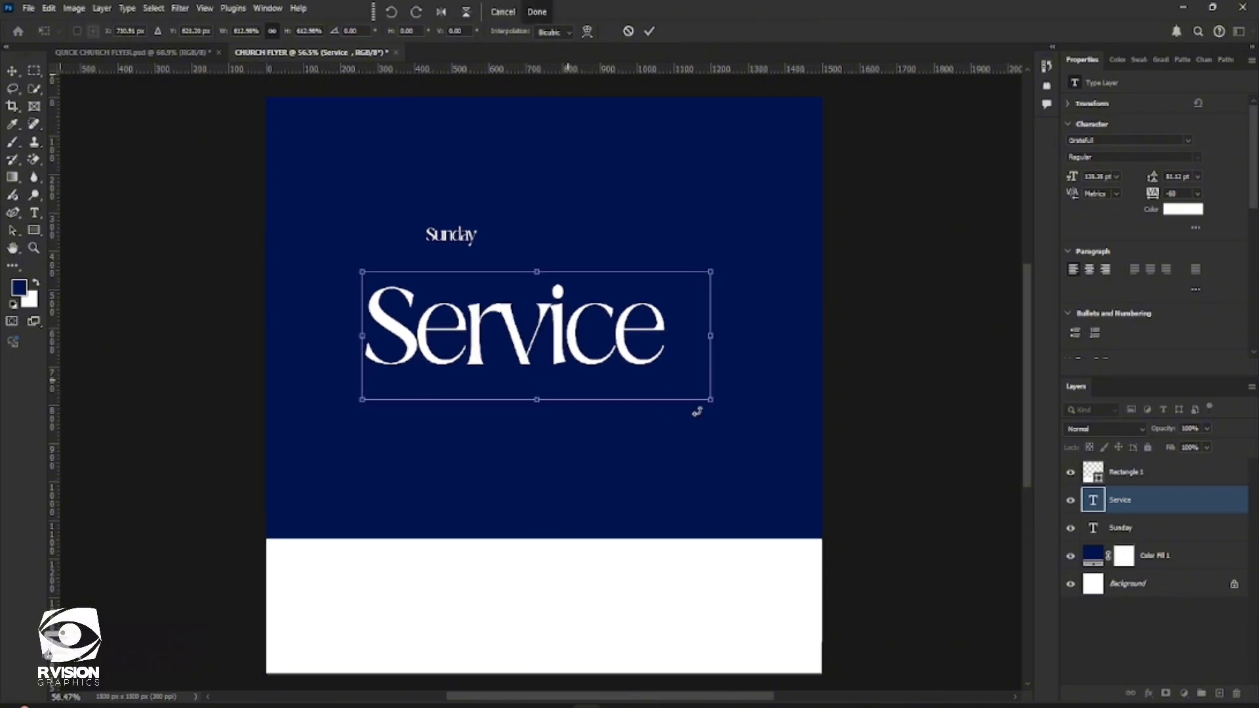
{"action": "left_click_drag", "start_coordinate": [711, 402], "coordinate": [740, 412]}
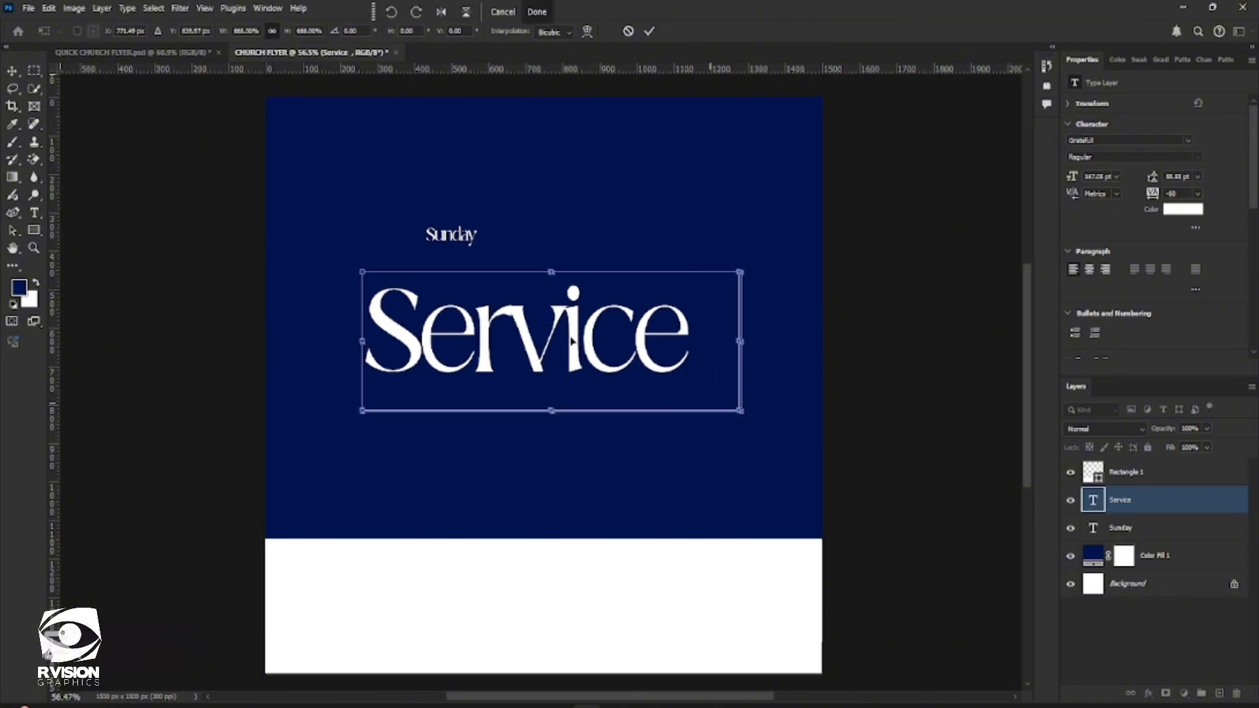
{"action": "left_click_drag", "start_coordinate": [572, 339], "coordinate": [570, 290]}
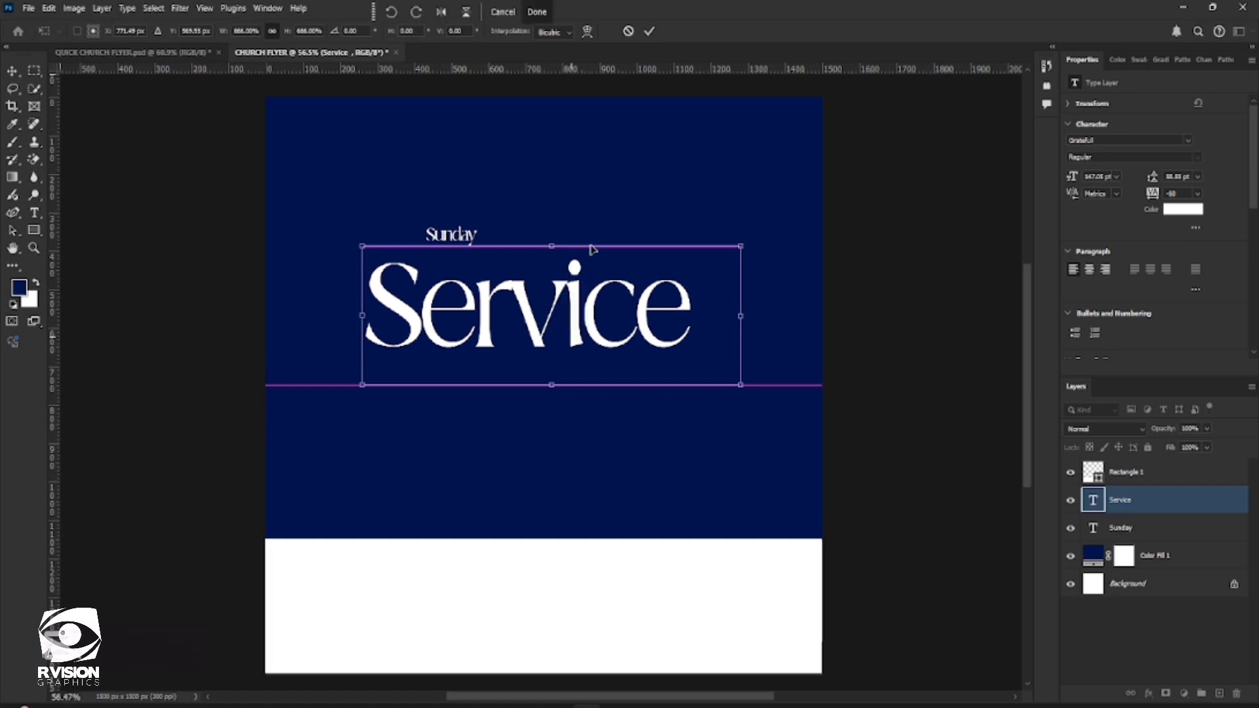
{"action": "left_click", "coordinate": [651, 32]}
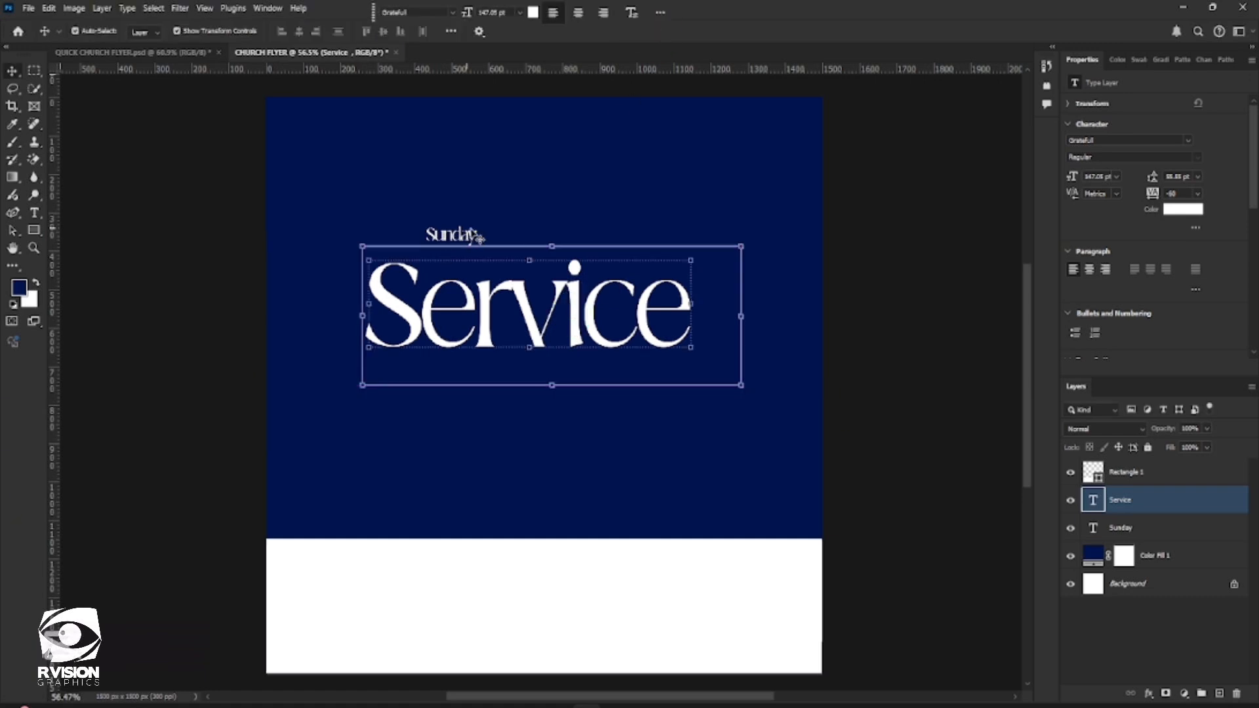
Enlarge the "Sunday" text to about 105 pt and place it centred over the upper edge of "Service"
{"action": "left_click", "coordinate": [463, 236], "text": "shift"}
{"action": "left_click_drag", "start_coordinate": [464, 236], "coordinate": [650, 343]}
{"action": "left_click_drag", "start_coordinate": [495, 241], "coordinate": [417, 210]}
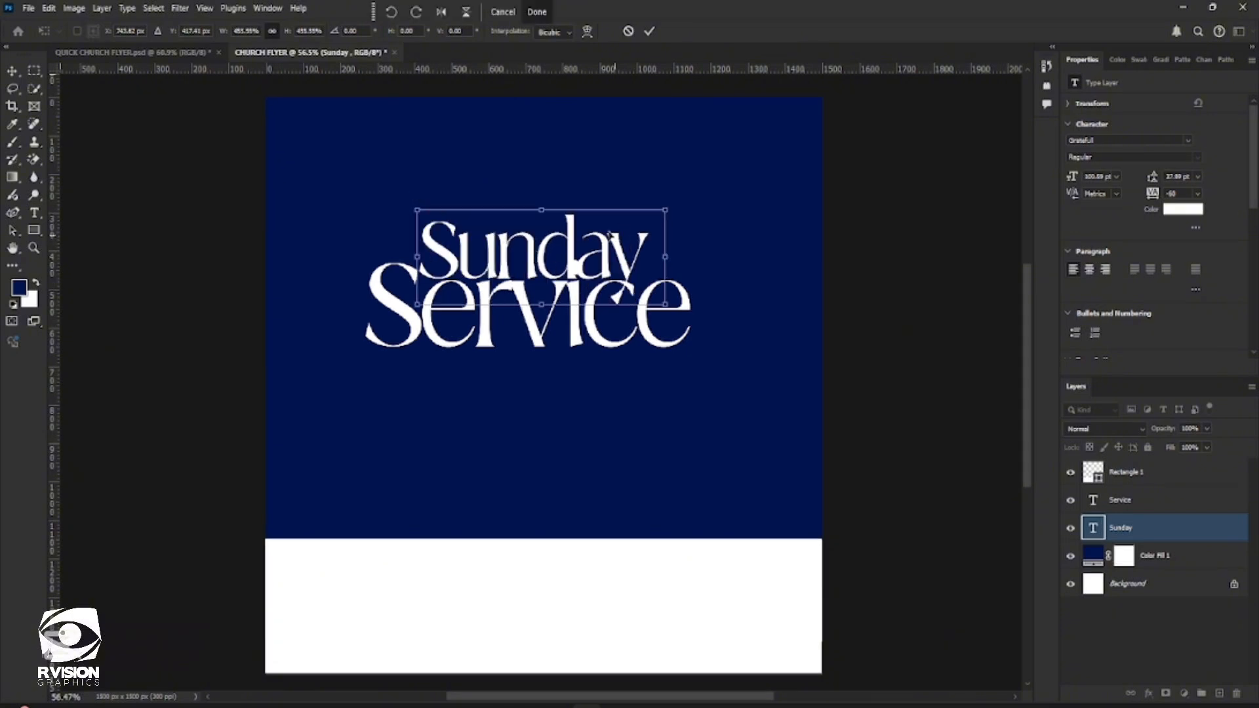
{"action": "mouse_move", "coordinate": [665, 210]}
{"action": "left_mouse_down"}
{"action": "mouse_move", "coordinate": [675, 194]}
{"action": "mouse_move", "coordinate": [676, 205]}
{"action": "left_mouse_up"}
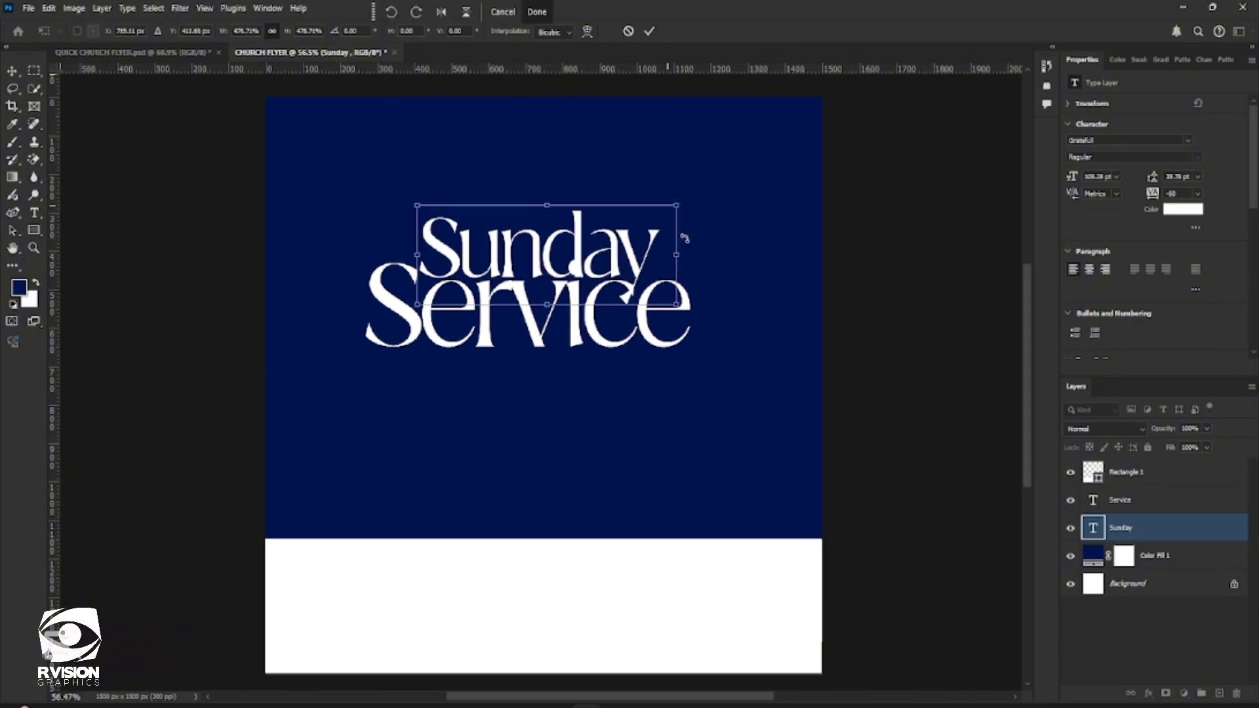
{"action": "key", "text": "Return"}
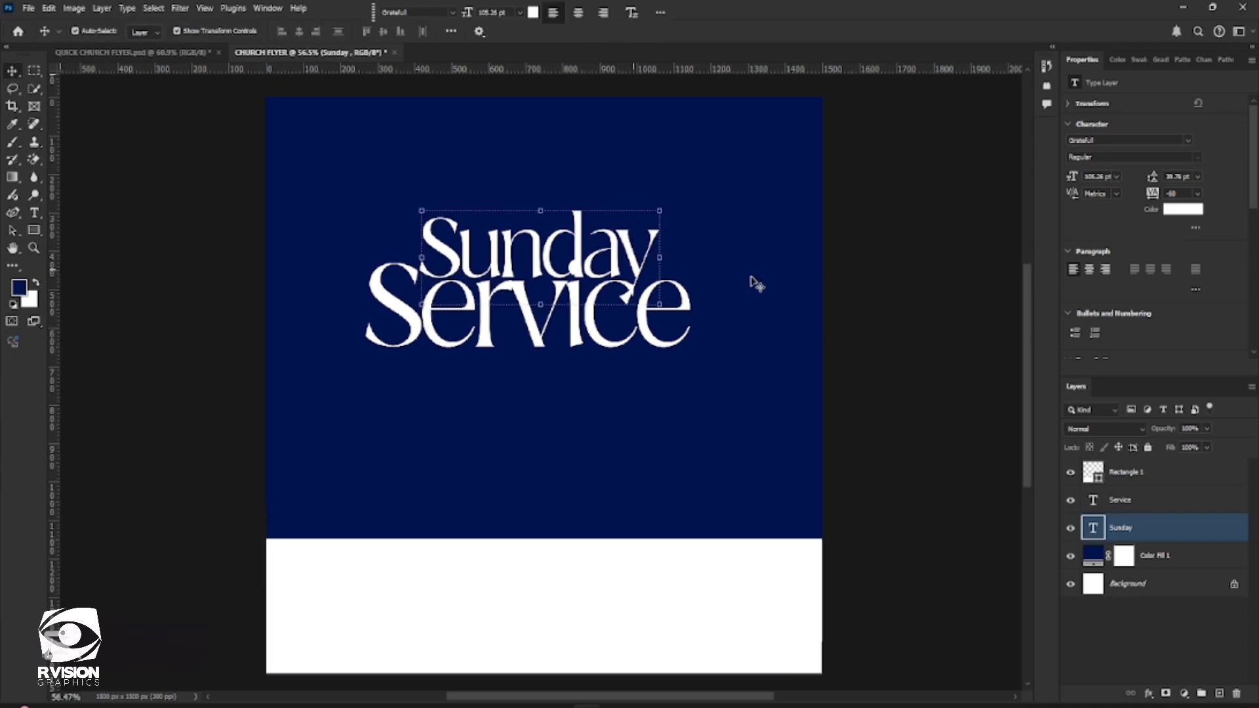
Centre the "Sunday" text horizontally on the whole canvas
{"action": "left_click", "coordinate": [749, 310], "text": "shift"}
{"action": "left_click", "coordinate": [636, 265]}
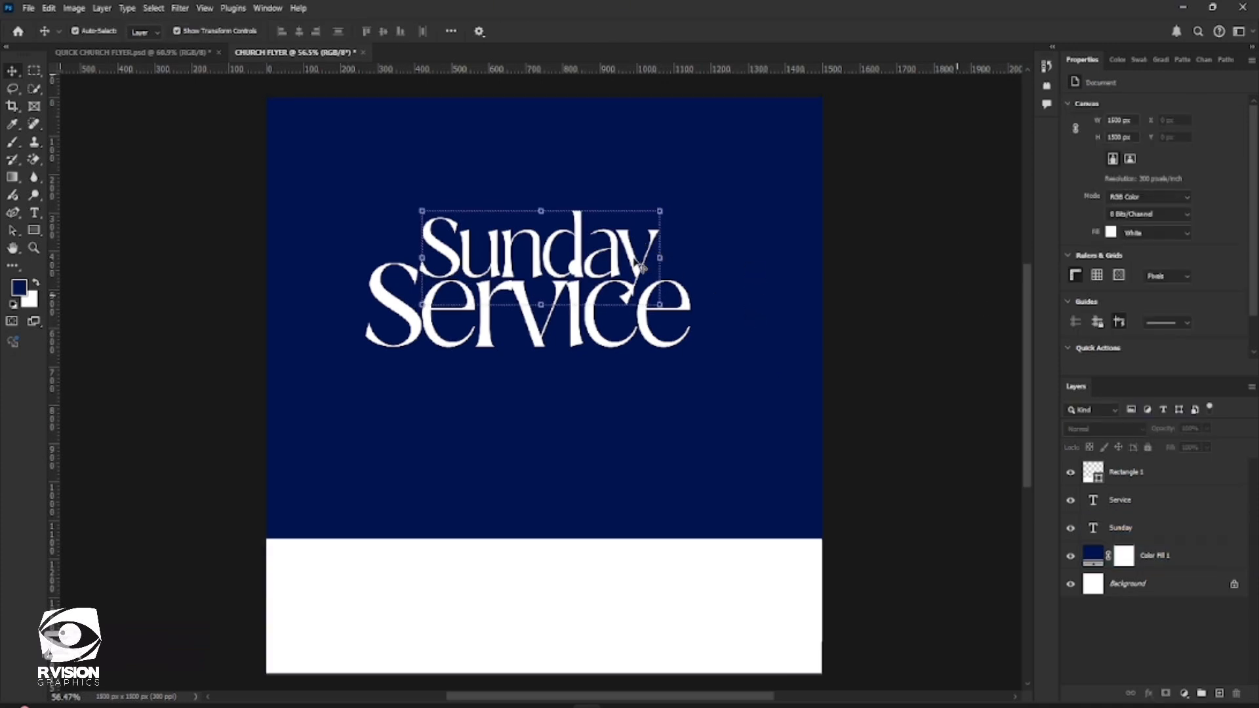
{"action": "left_click", "coordinate": [635, 261]}
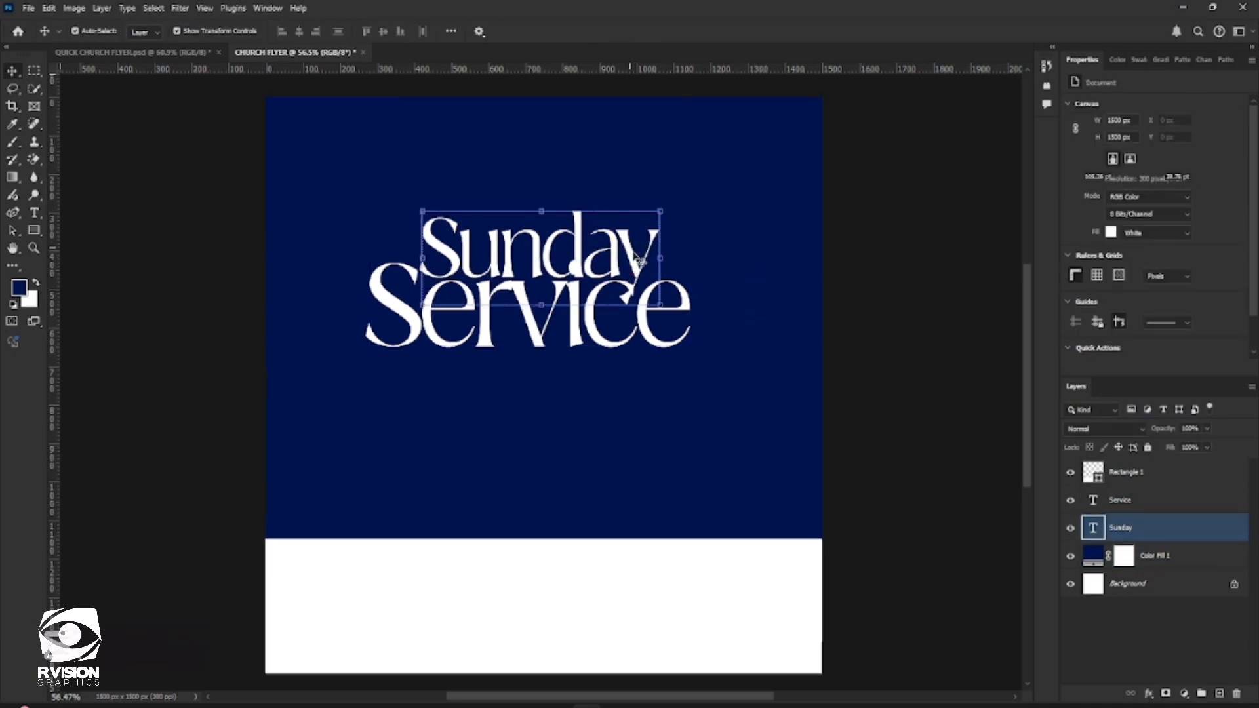
{"action": "key", "text": "ctrl+a"}
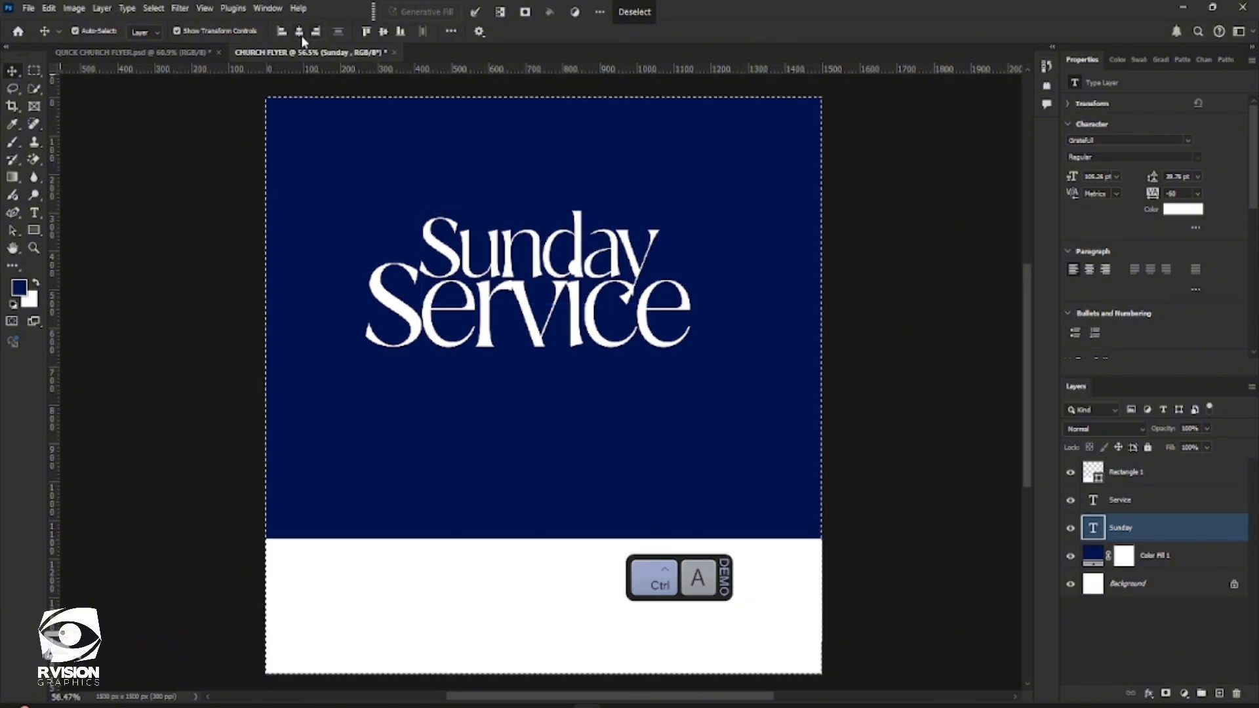
{"action": "left_click", "coordinate": [300, 34]}
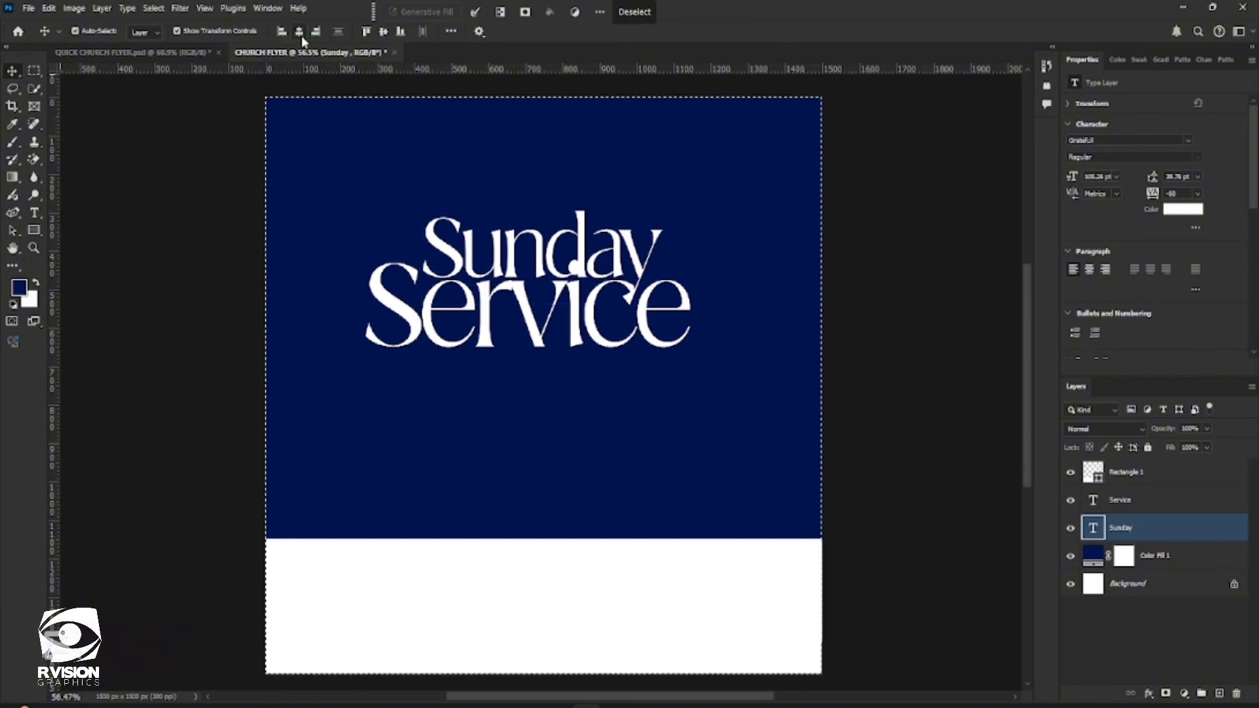
Try to centre the "Service" text horizontally on the canvas and clear the canvas selection
{"action": "left_click", "coordinate": [485, 341], "text": "shift"}
{"action": "key", "text": "ctrl"}
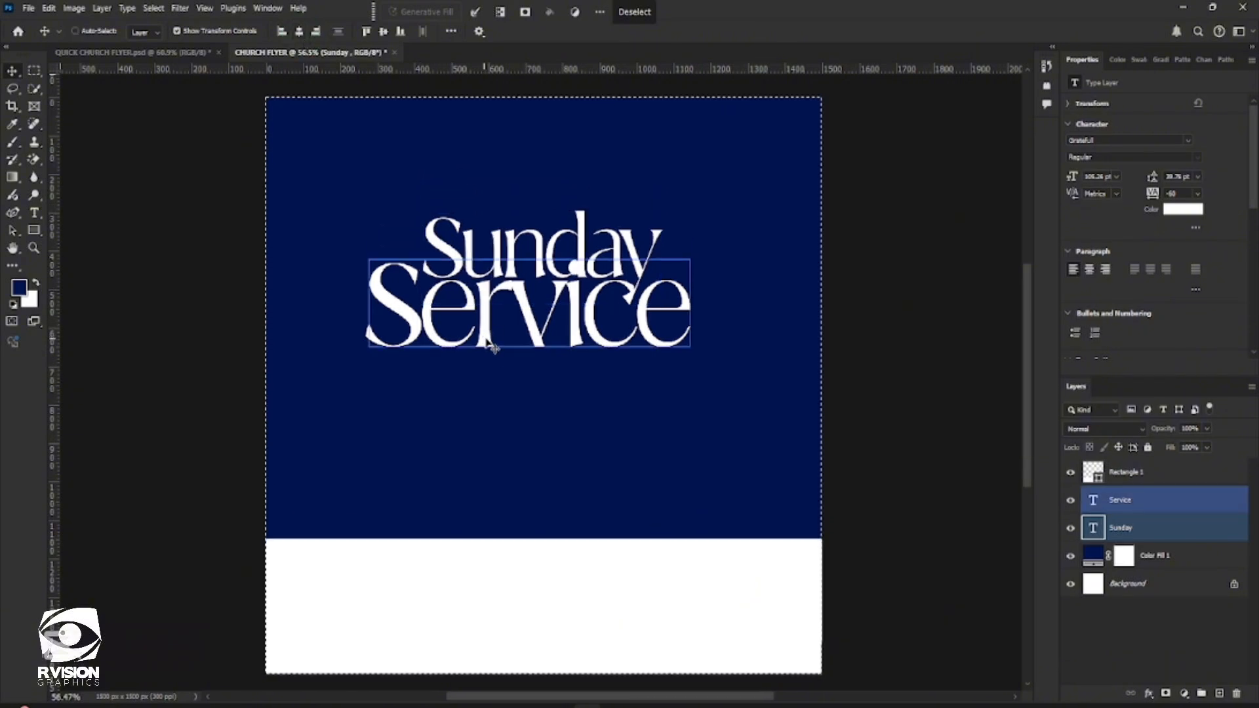
{"action": "key", "text": "ctrl+a"}
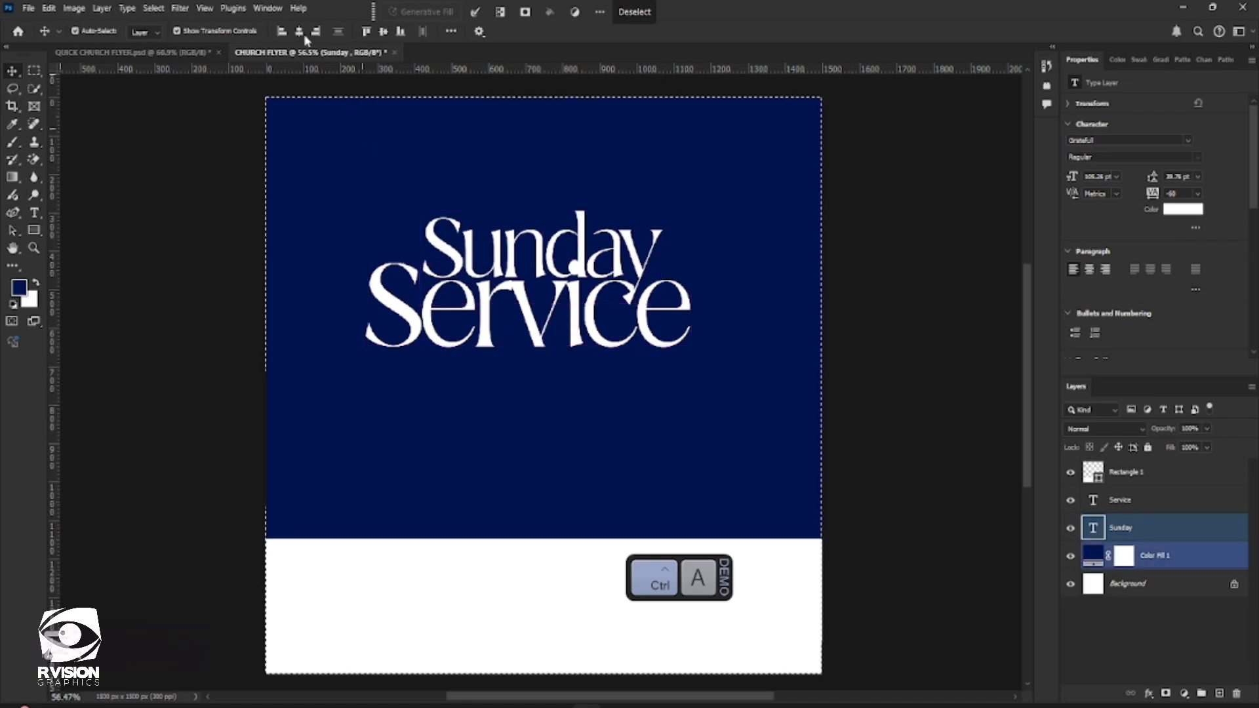
{"action": "left_click", "coordinate": [301, 33]}
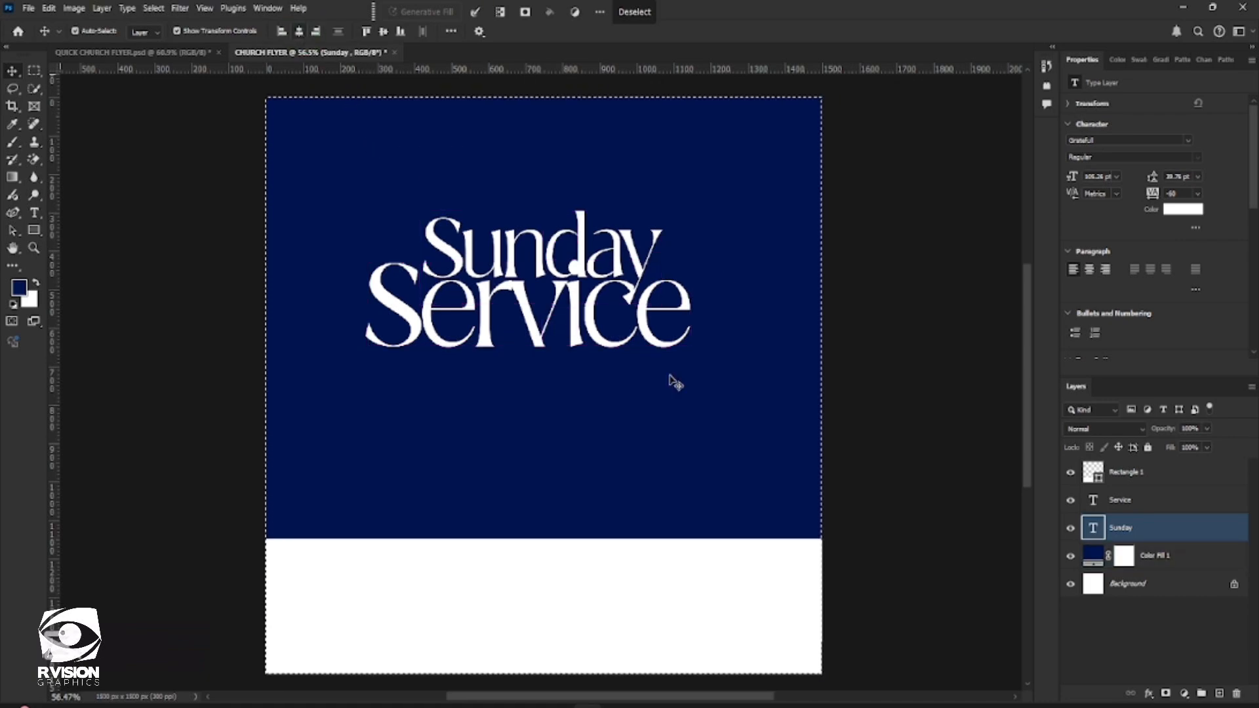
{"action": "left_click", "coordinate": [587, 335], "text": "shift"}
{"action": "left_click", "coordinate": [633, 16]}
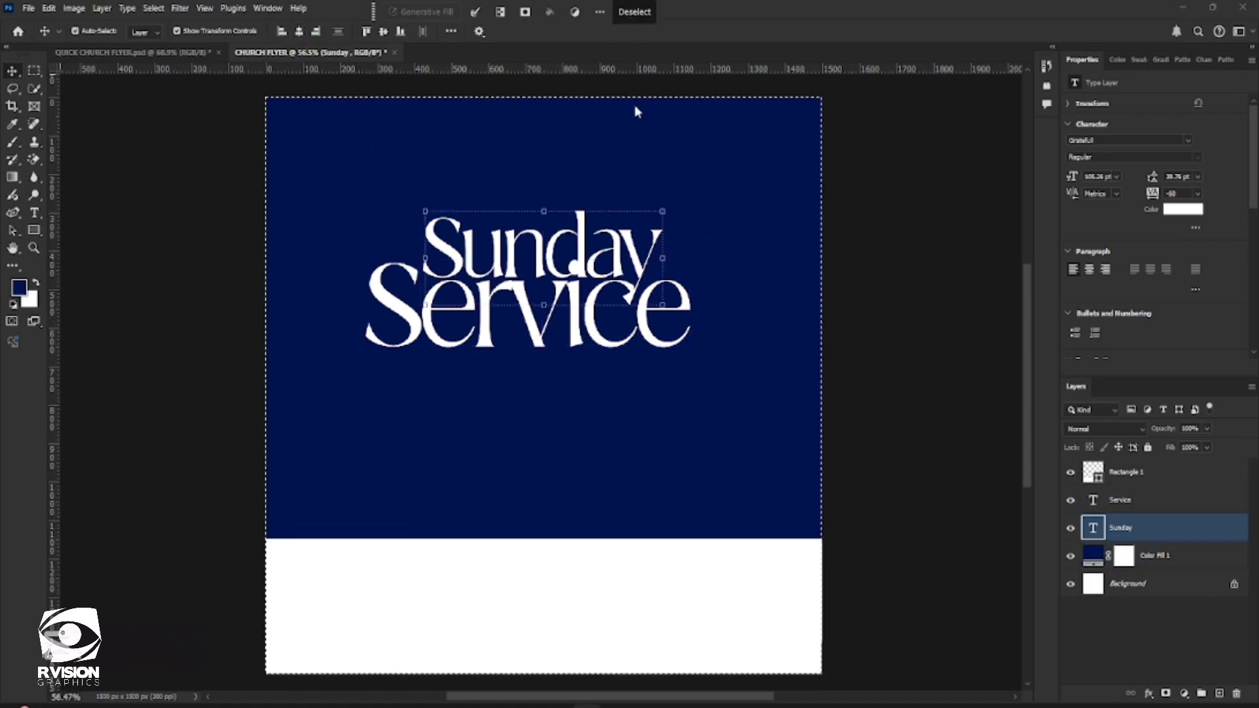
Nudge the "Service" text slightly down so it overlaps less with "Sunday"
{"action": "left_click", "coordinate": [724, 331]}
{"action": "left_click", "coordinate": [575, 337]}
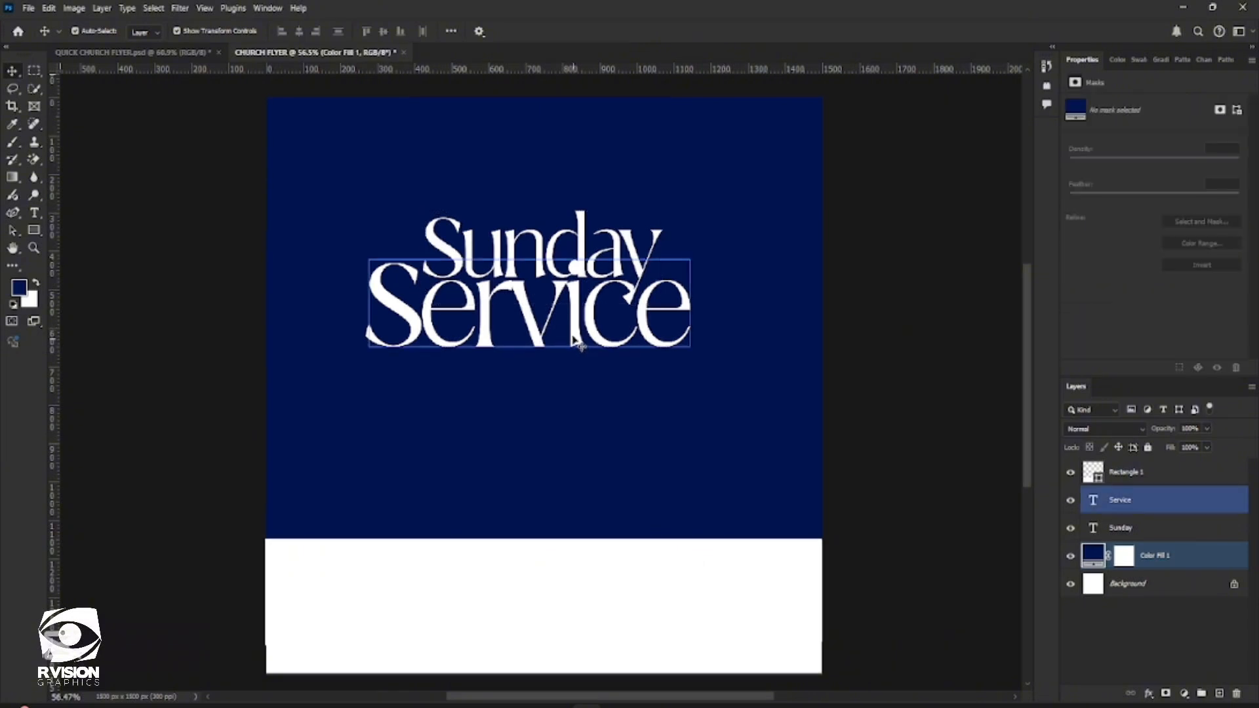
{"action": "mouse_move", "coordinate": [574, 337]}
{"action": "left_mouse_down"}
{"action": "mouse_move", "coordinate": [574, 354]}
{"action": "mouse_move", "coordinate": [574, 335]}
{"action": "left_mouse_up"}
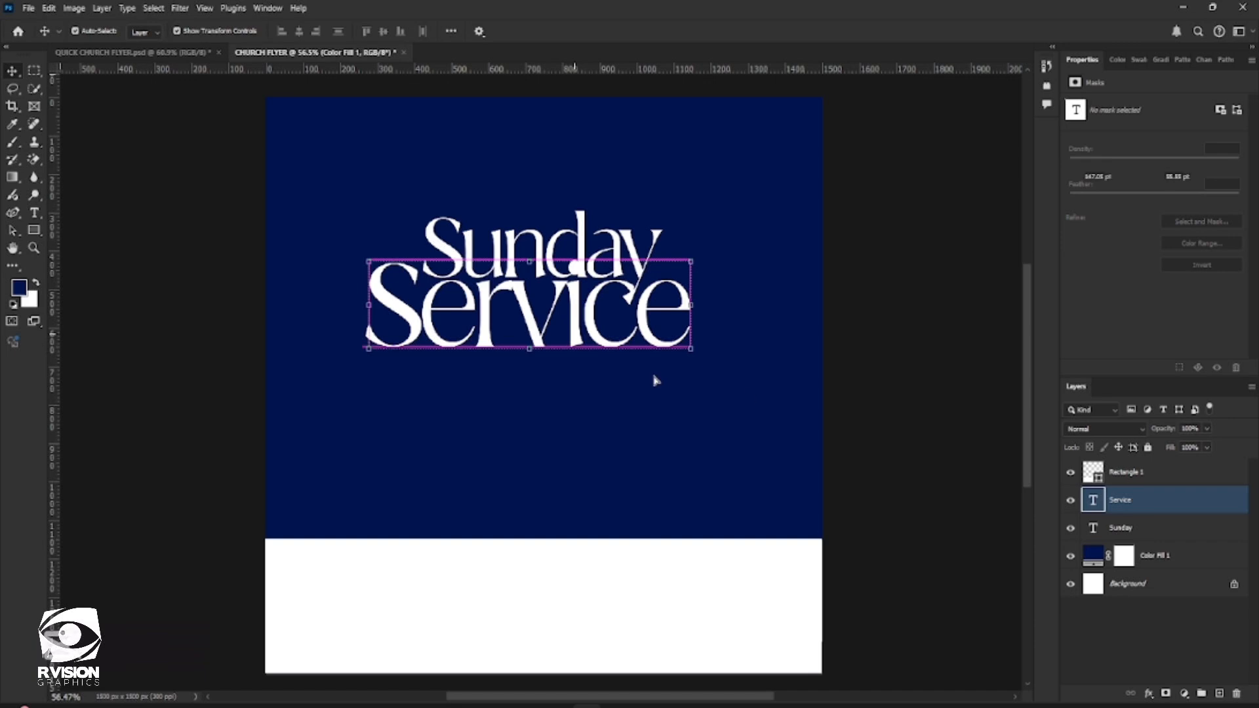
{"action": "key", "text": "Down"}
{"action": "key", "text": "Down"}
{"action": "key", "text": "Down"}
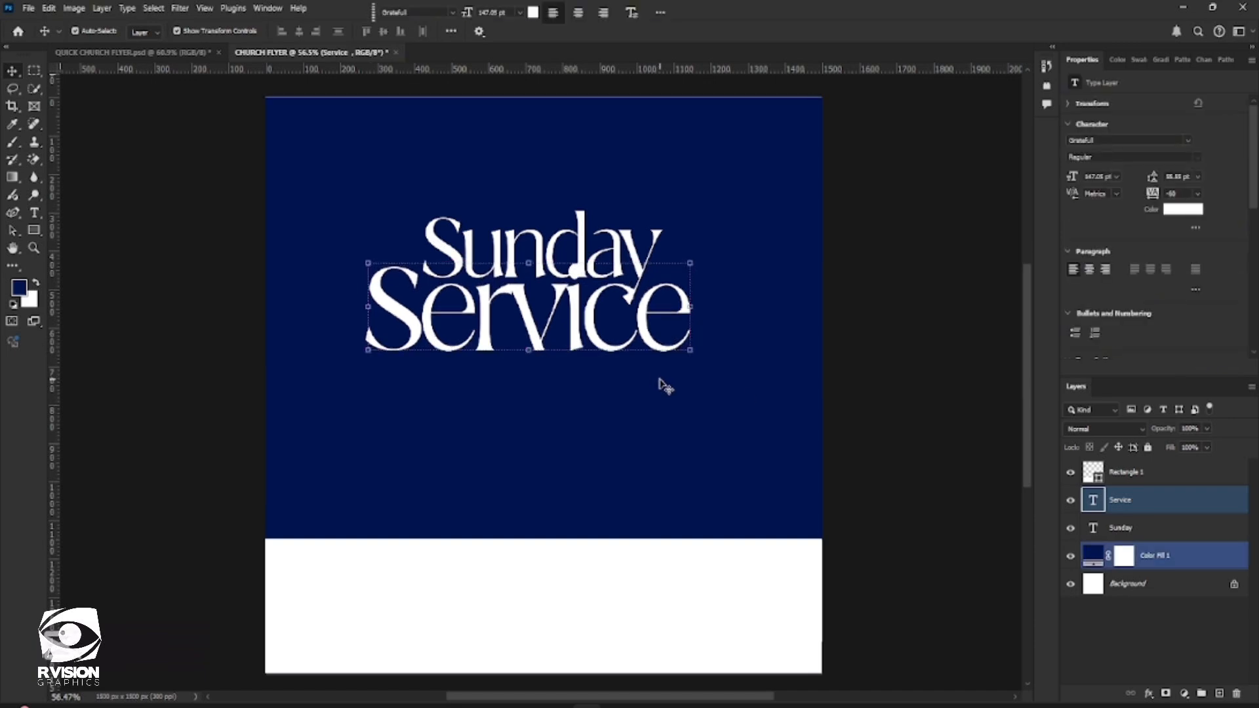
{"action": "key", "text": "Down"}
{"action": "key", "text": "Down"}
{"action": "left_click", "coordinate": [931, 342]}
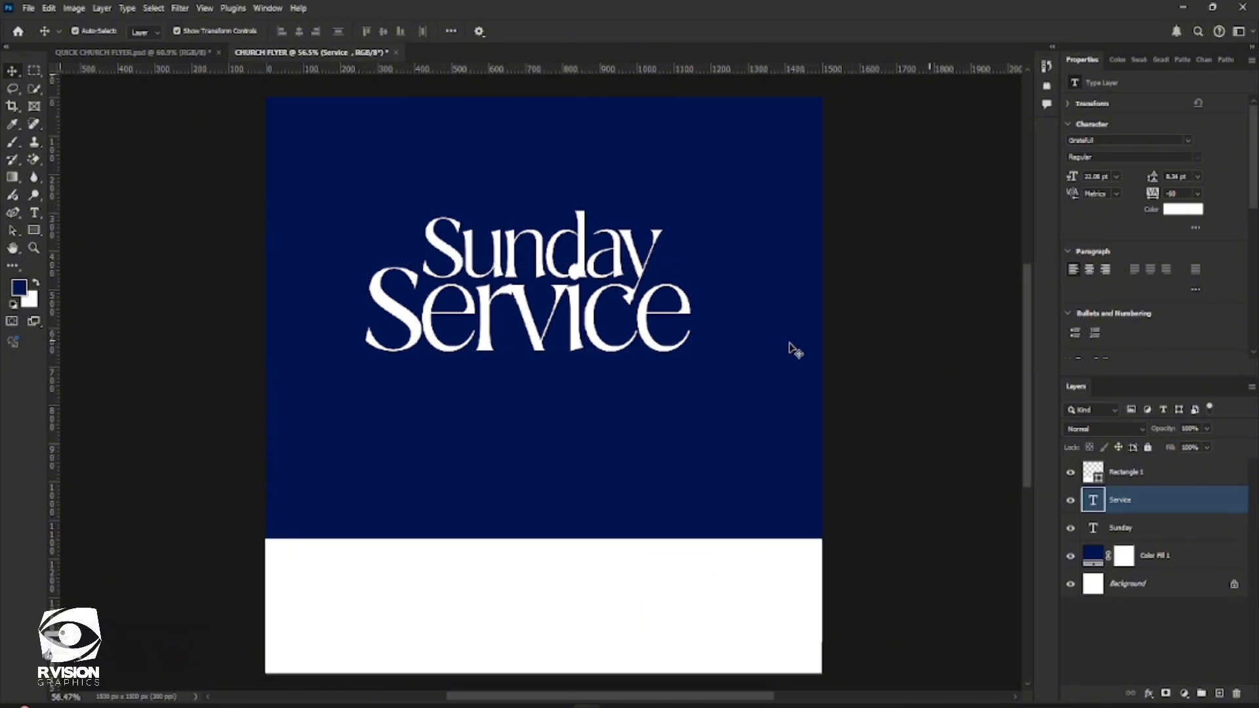
Rasterize the "Sunday" text by using the Magic Eraser where its "d" meets the dot of the "i", and undo the erasure
{"action": "left_click", "coordinate": [408, 253]}
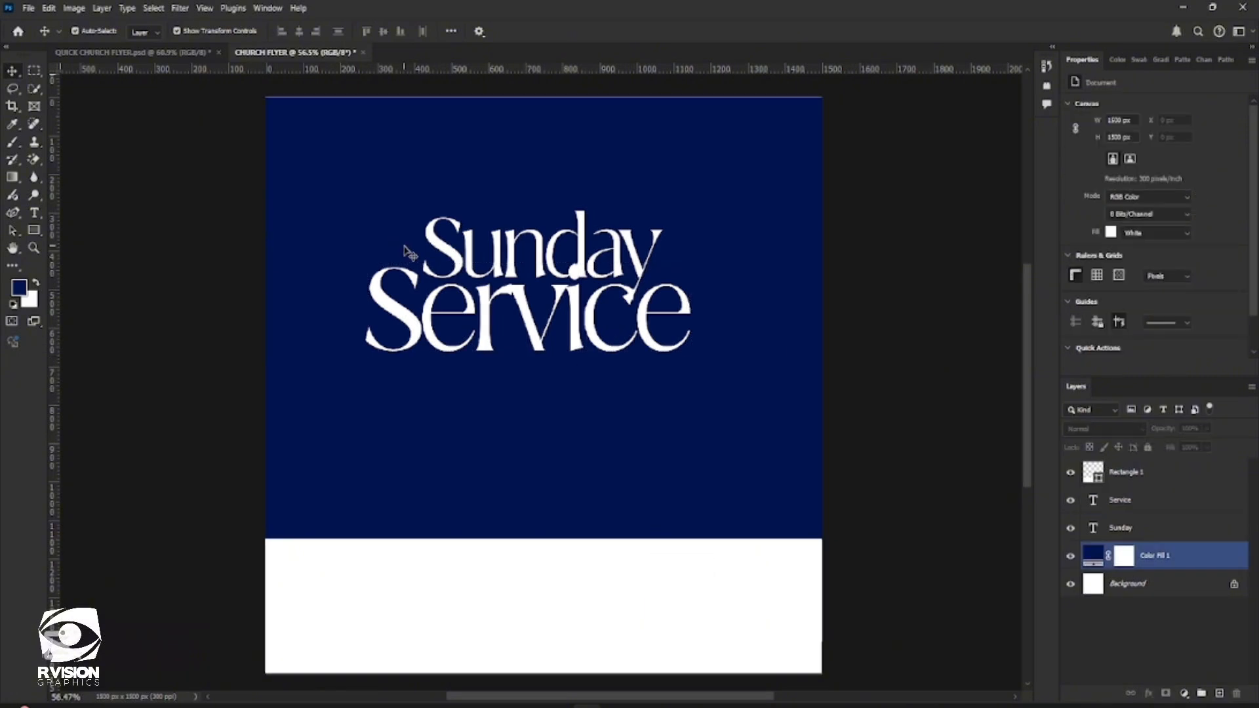
{"action": "left_click", "coordinate": [1140, 530]}
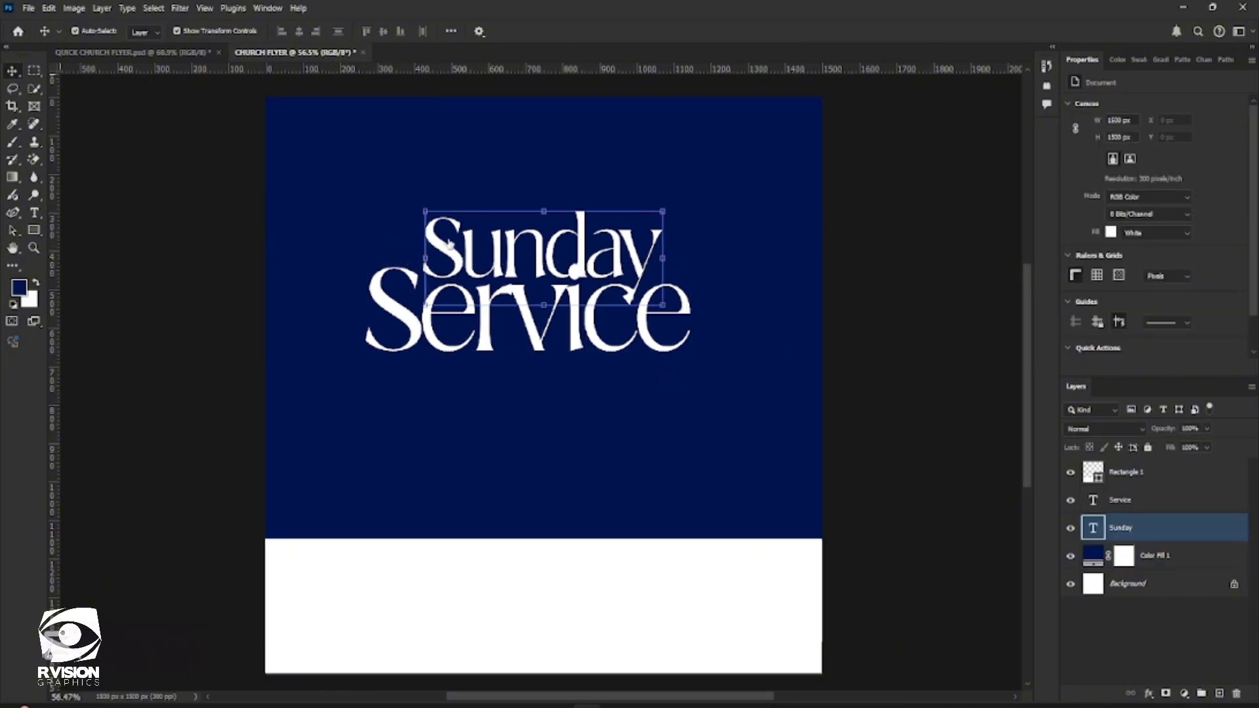
{"action": "left_click", "coordinate": [575, 308], "text": "shift"}
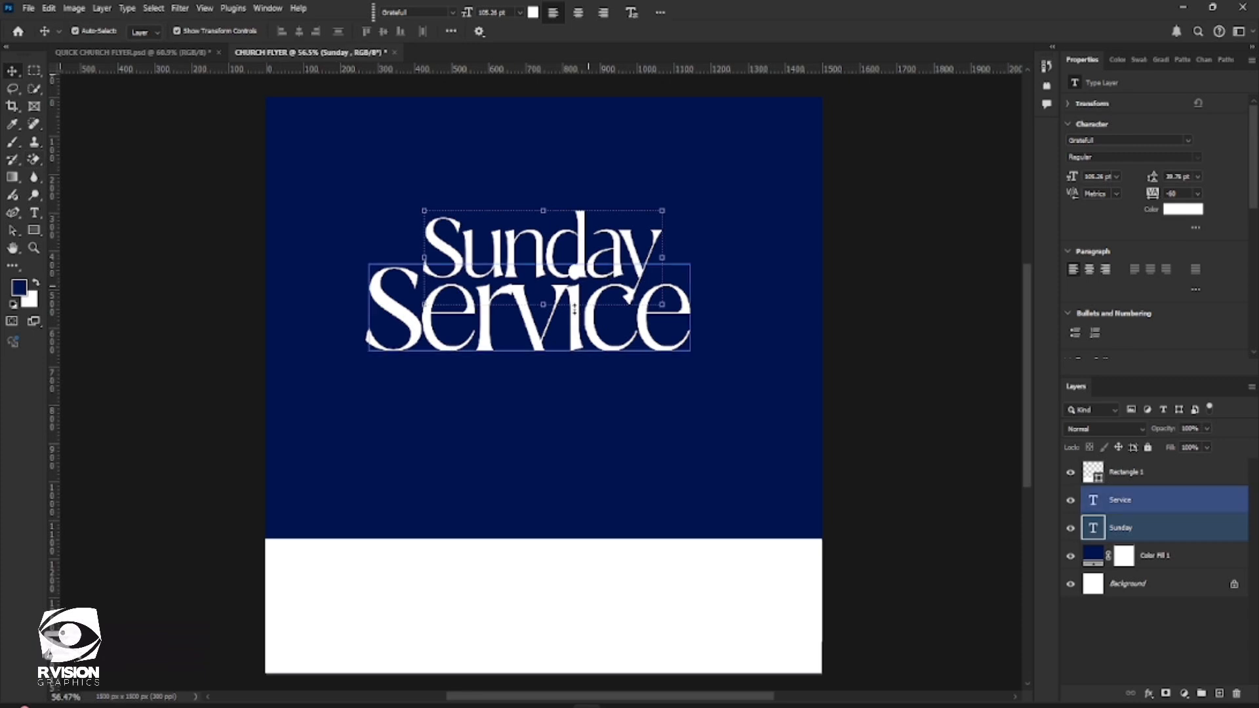
{"action": "right_click", "coordinate": [32, 160]}
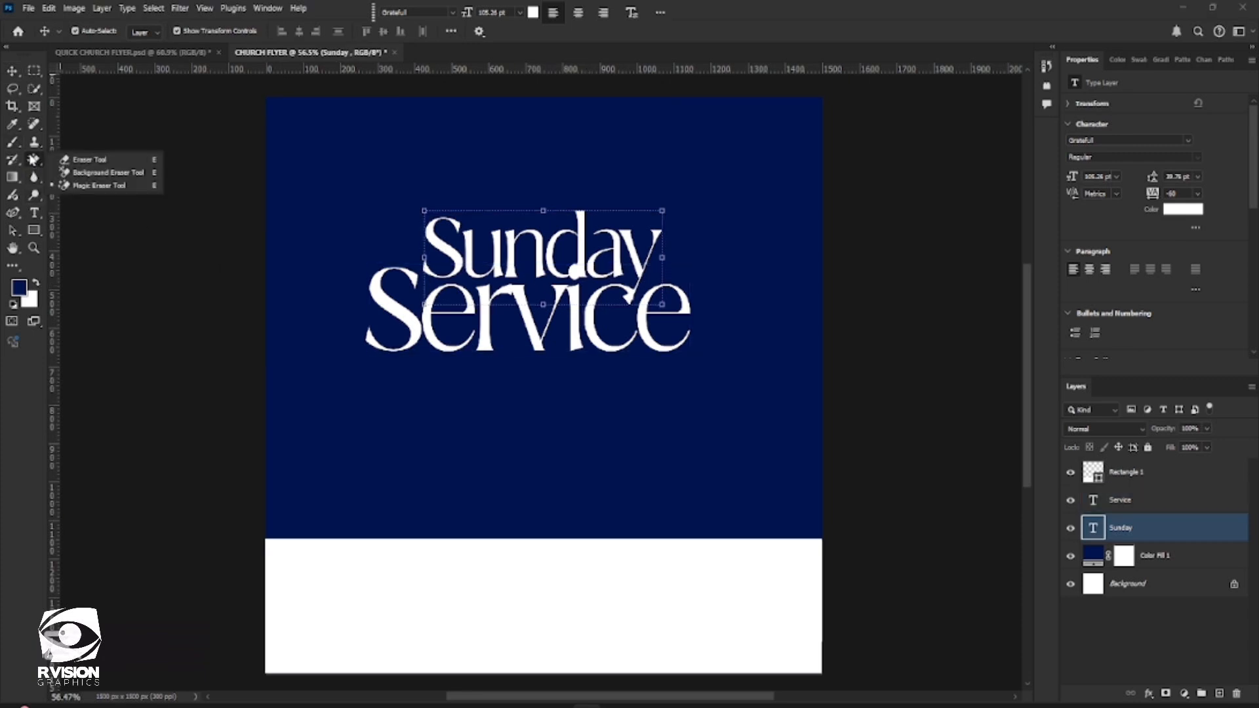
{"action": "left_click", "coordinate": [90, 187]}
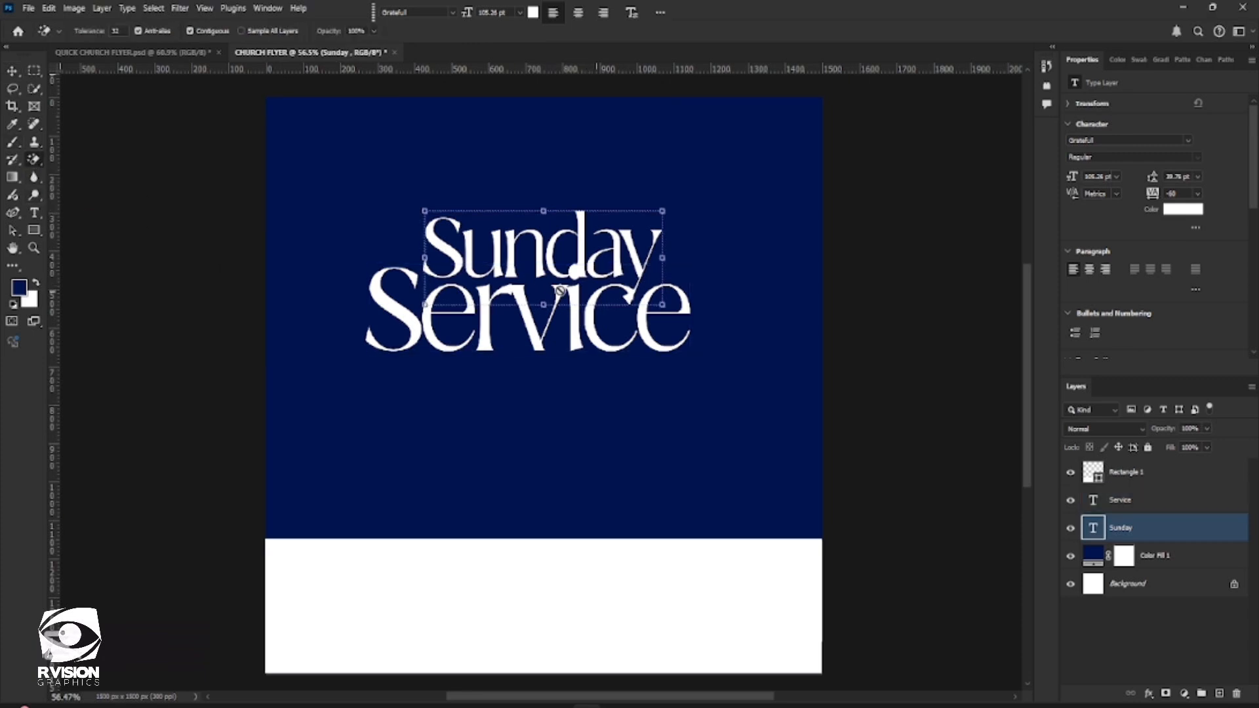
{"action": "left_click", "coordinate": [576, 275]}
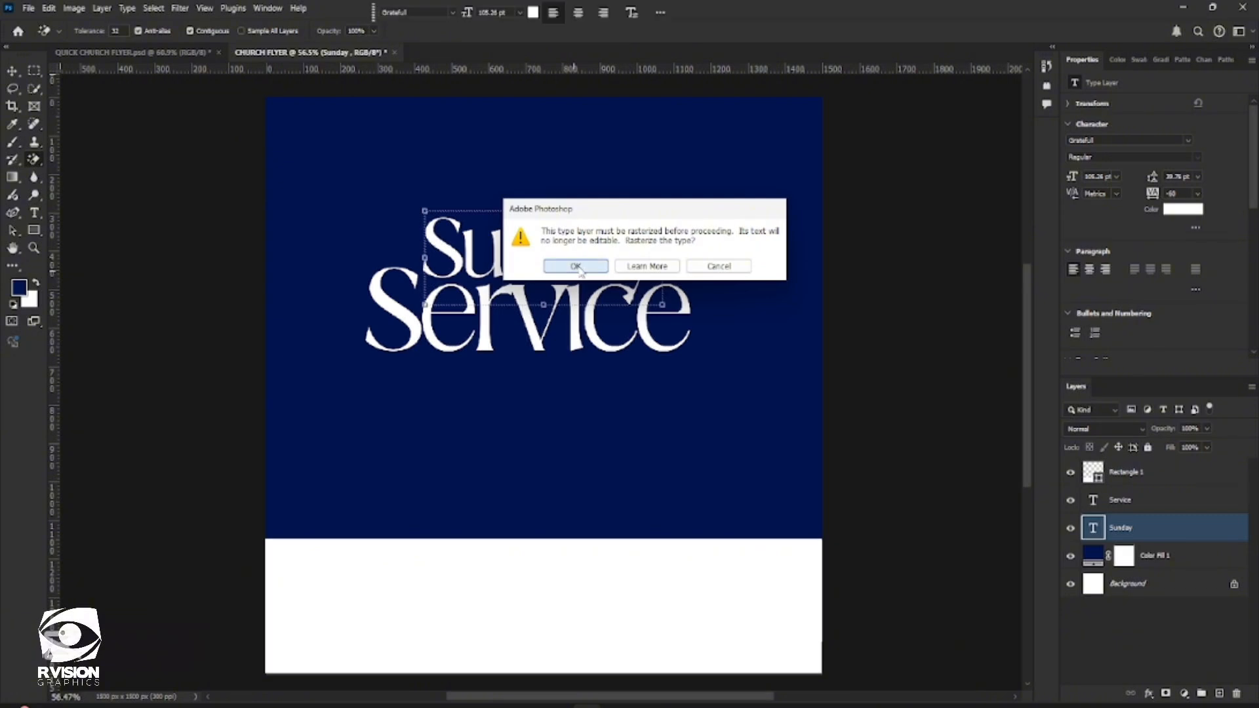
{"action": "left_click", "coordinate": [577, 265]}
{"action": "left_click", "coordinate": [579, 264]}
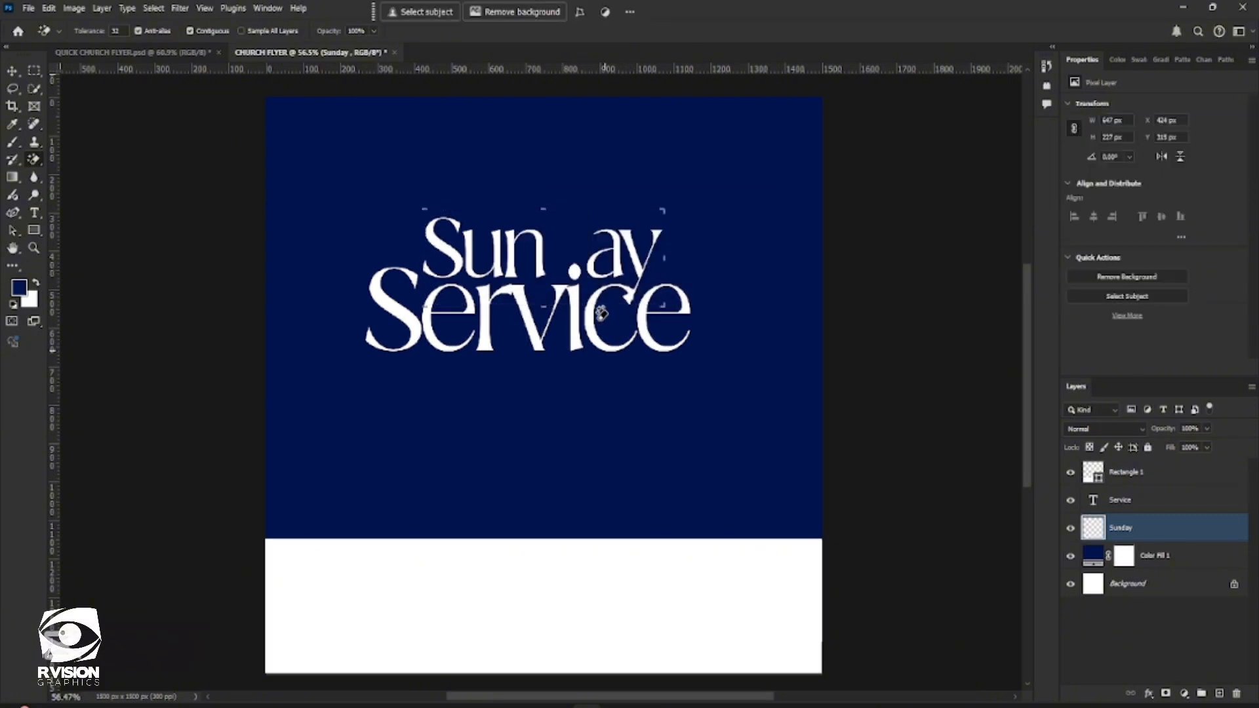
{"action": "key", "text": "ctrl+z"}
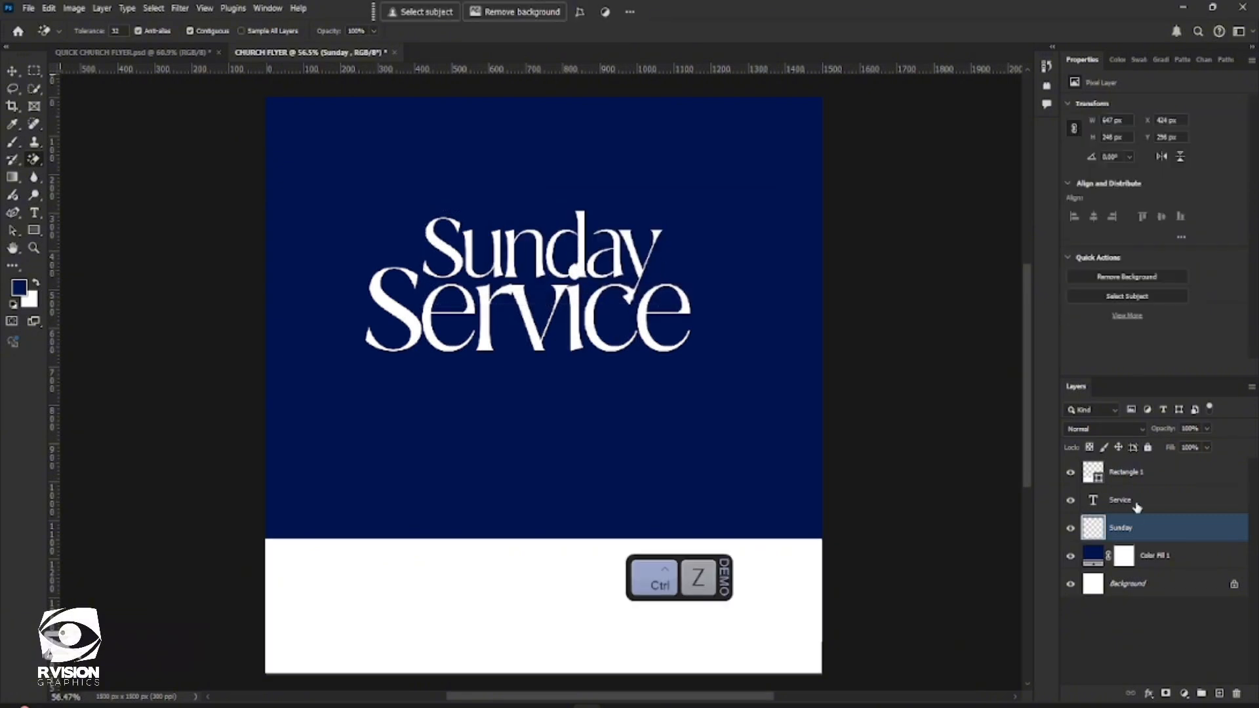
Rasterize the "Service" text and remove the dot of its "i" with the Magic Eraser
{"action": "left_click", "coordinate": [1135, 504]}
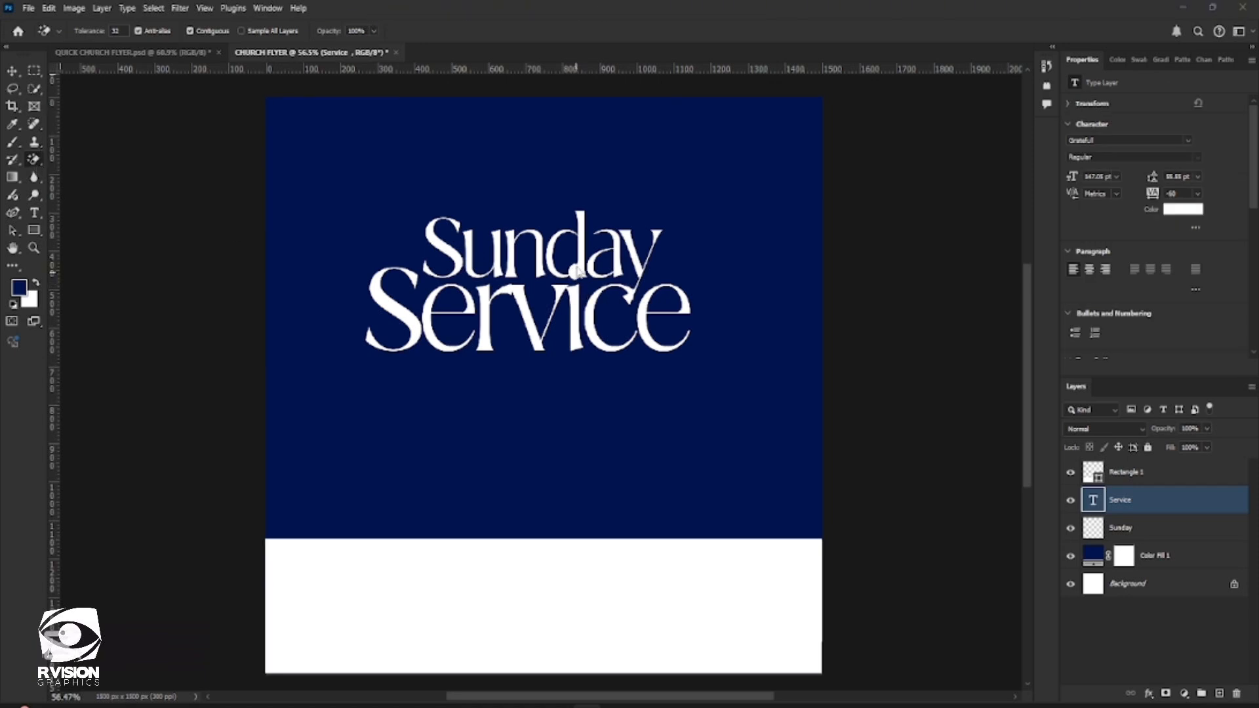
{"action": "left_click", "coordinate": [575, 275]}
{"action": "left_click", "coordinate": [591, 269]}
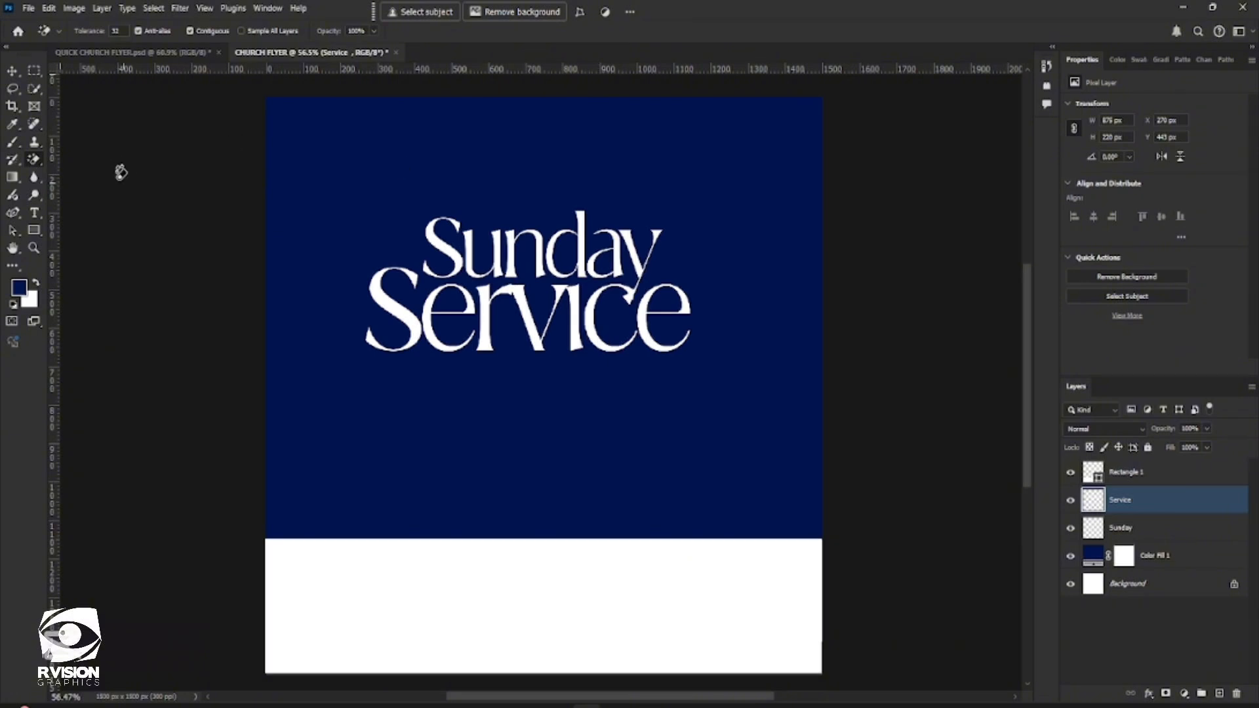
{"action": "left_click", "coordinate": [12, 71]}
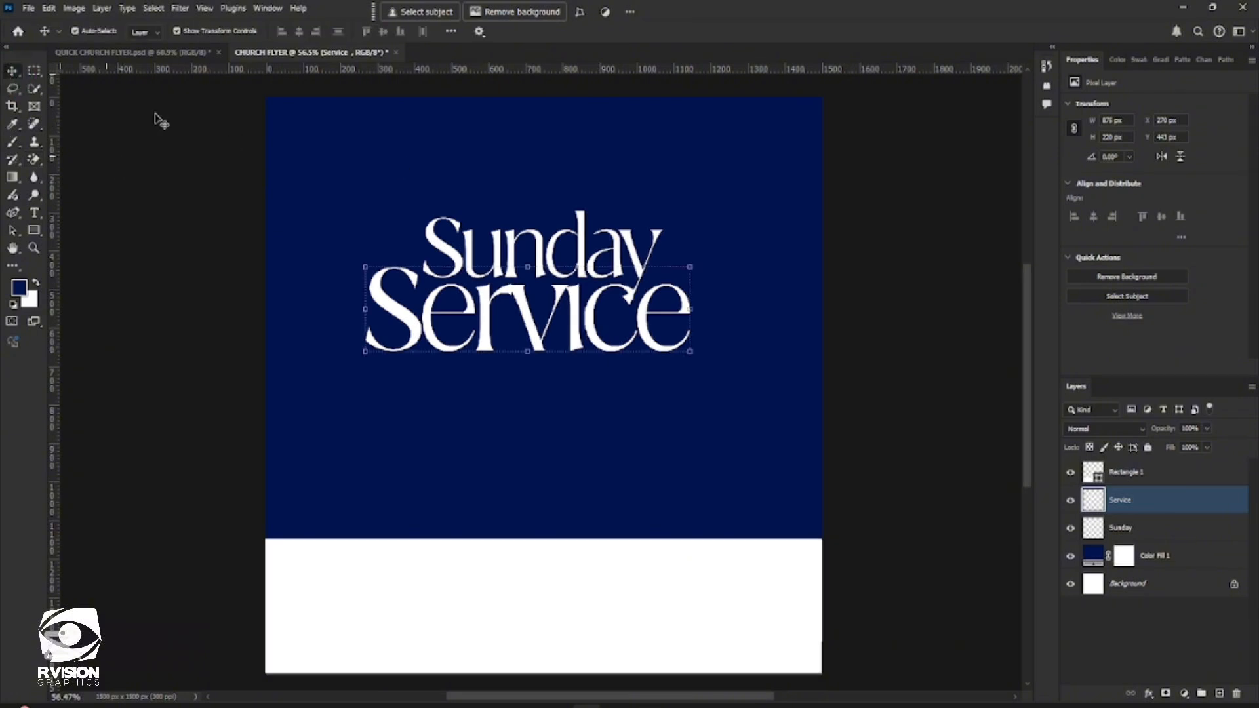
Copy the speaker line from the Word document and paste it into a text layer below "Service"
{"action": "left_click", "coordinate": [36, 217]}
{"action": "left_click", "coordinate": [423, 423]}
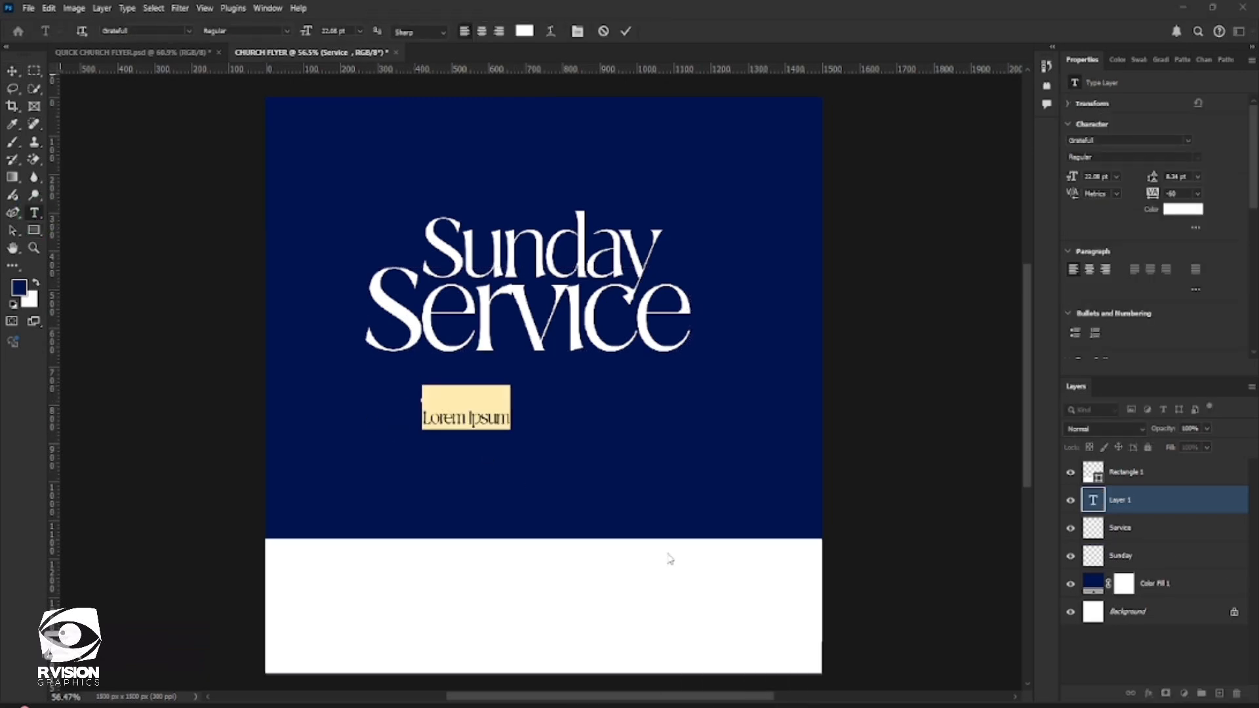
{"action": "key", "text": "alt+Tab"}
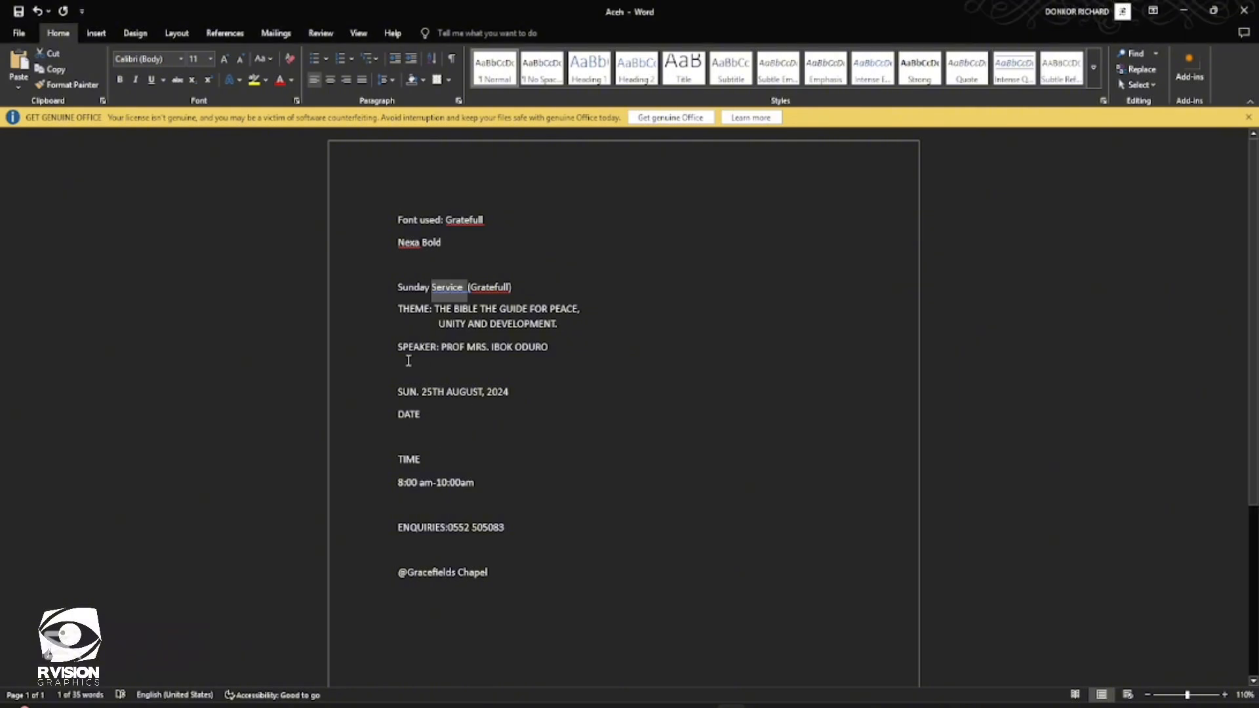
{"action": "left_click_drag", "start_coordinate": [396, 347], "coordinate": [554, 351]}
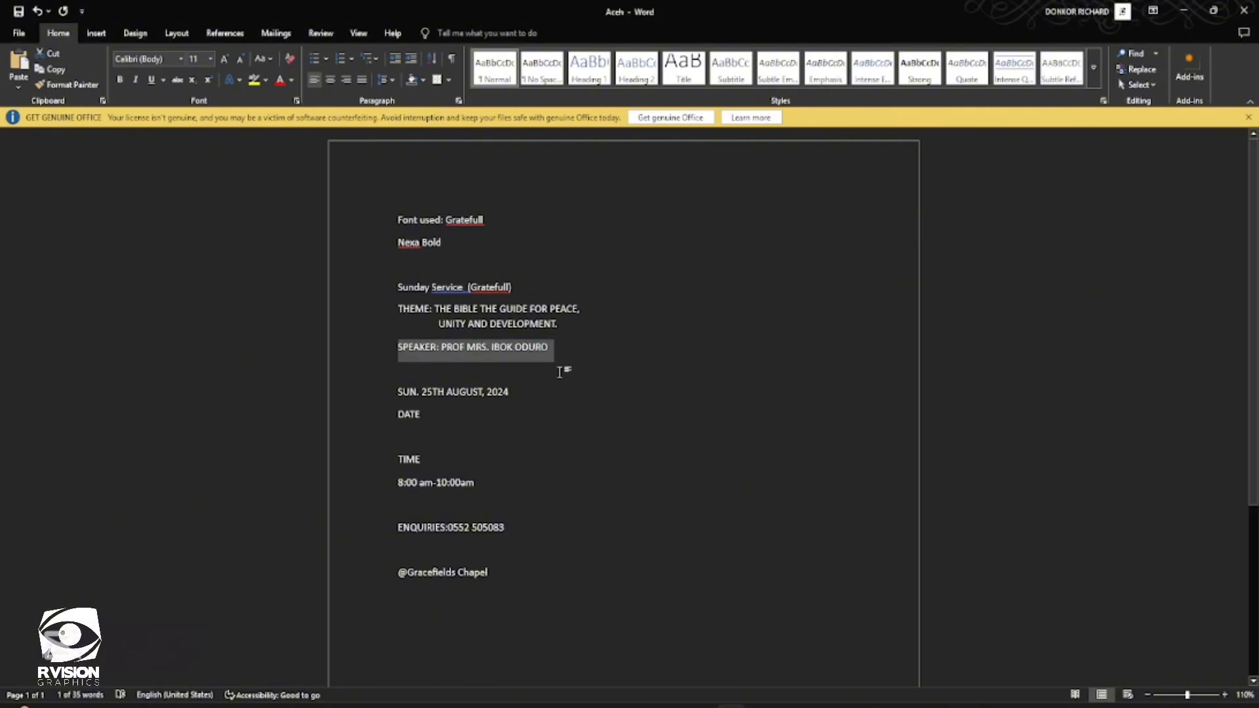
{"action": "key", "text": "ctrl+c"}
{"action": "key", "text": "alt+Tab"}
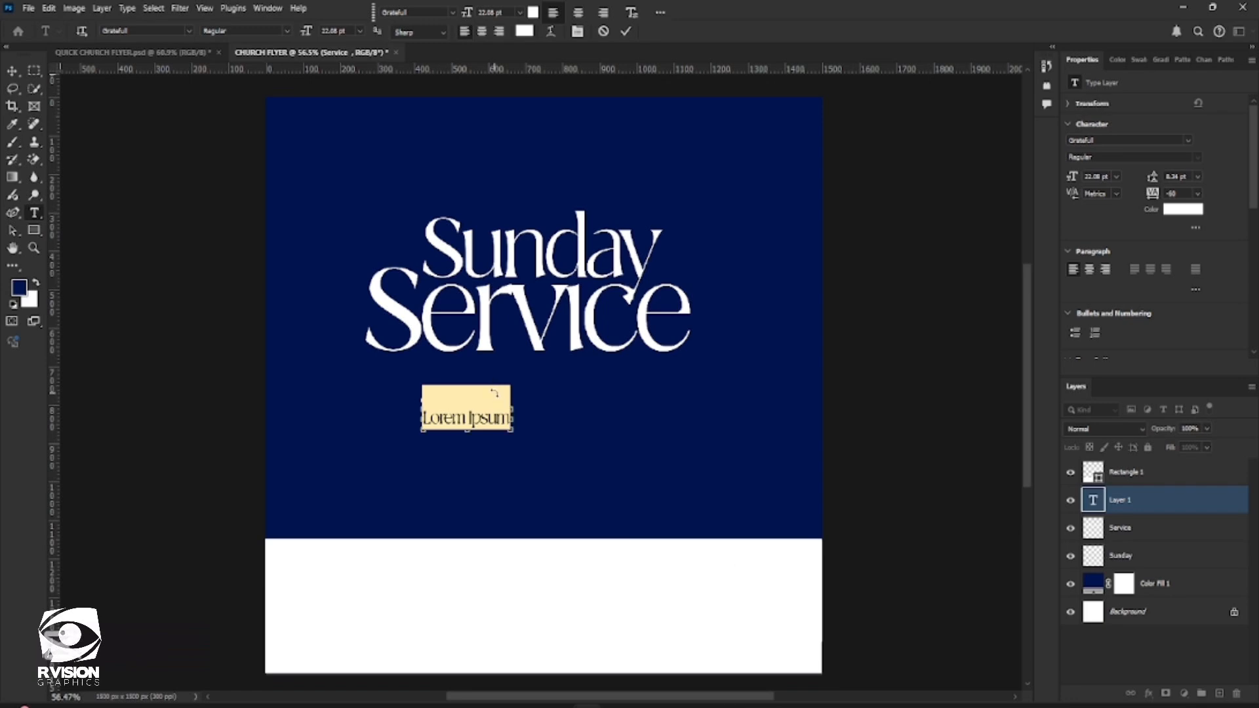
{"action": "key", "text": "ctrl+v"}
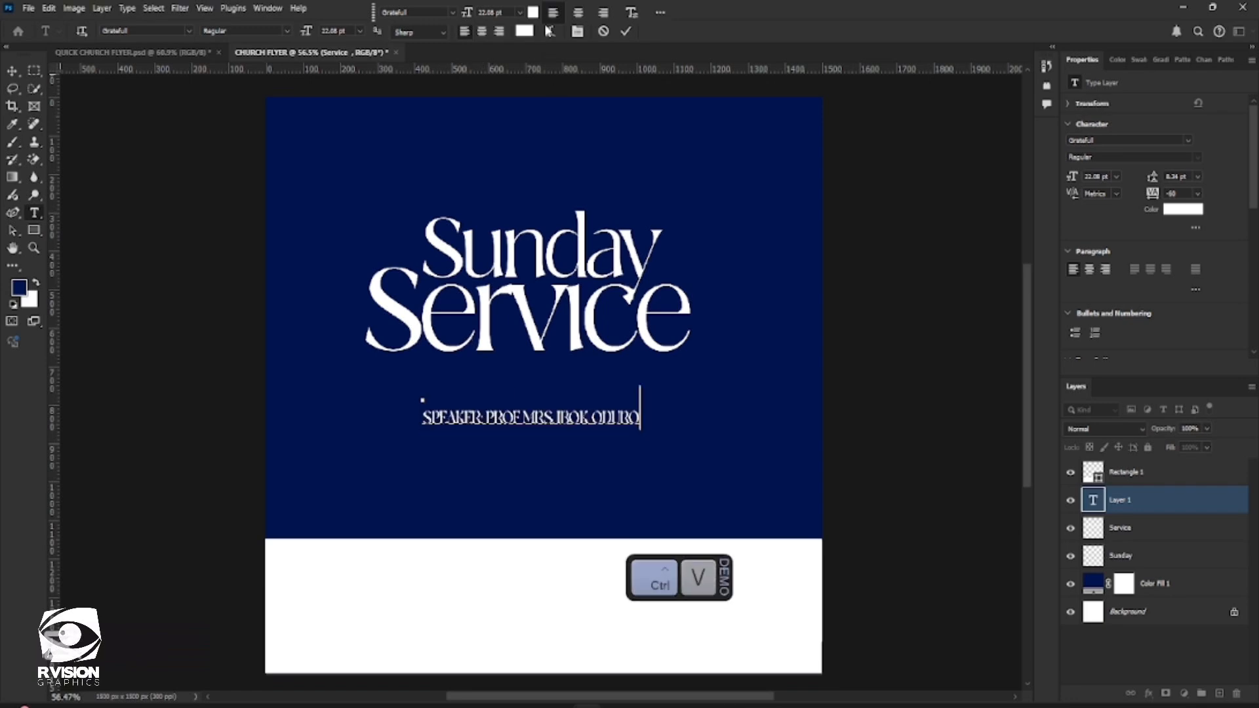
Try to set the speaker line's font to Nexa Bold Regular and commit the text layer
{"action": "left_click", "coordinate": [453, 12]}
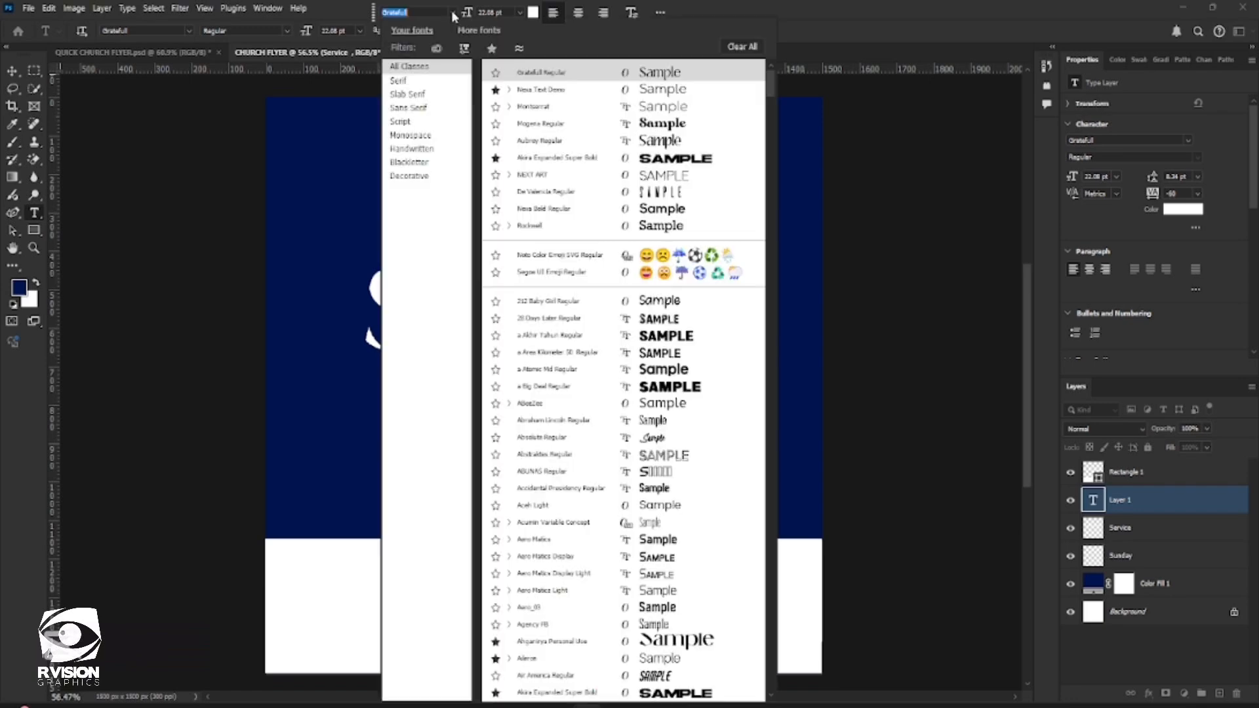
{"action": "key", "text": "Up"}
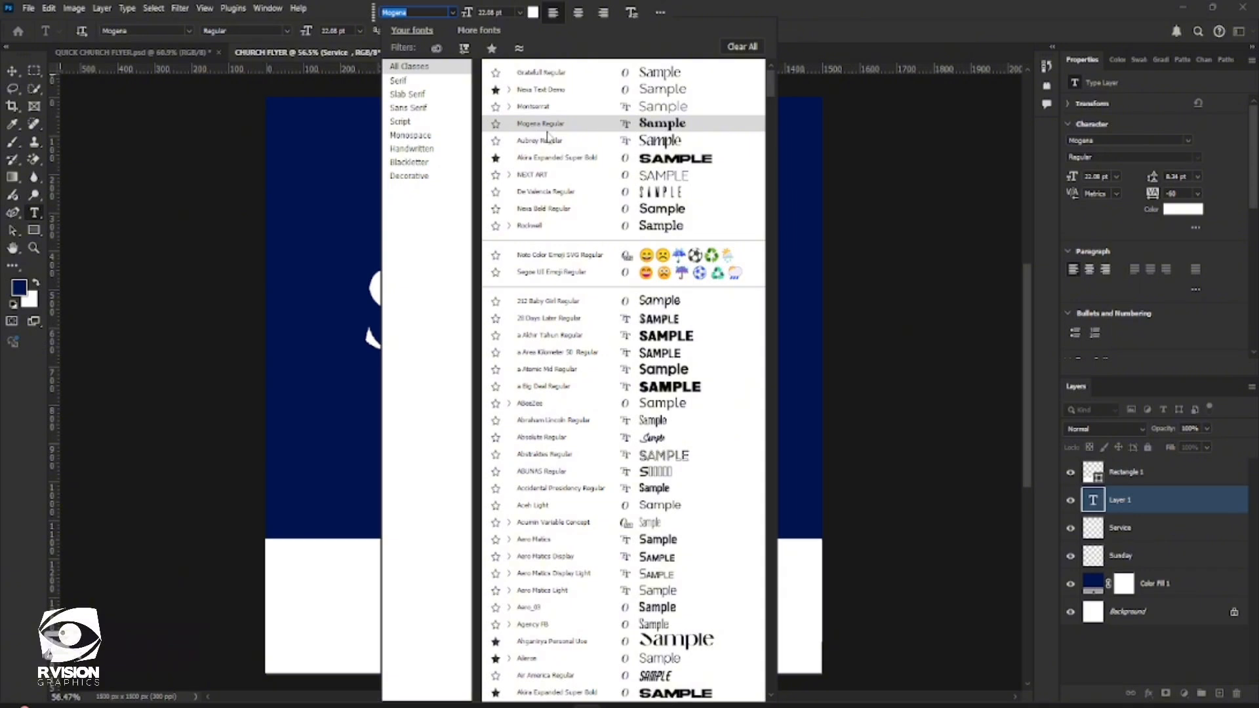
{"action": "type", "text": "nexa"}
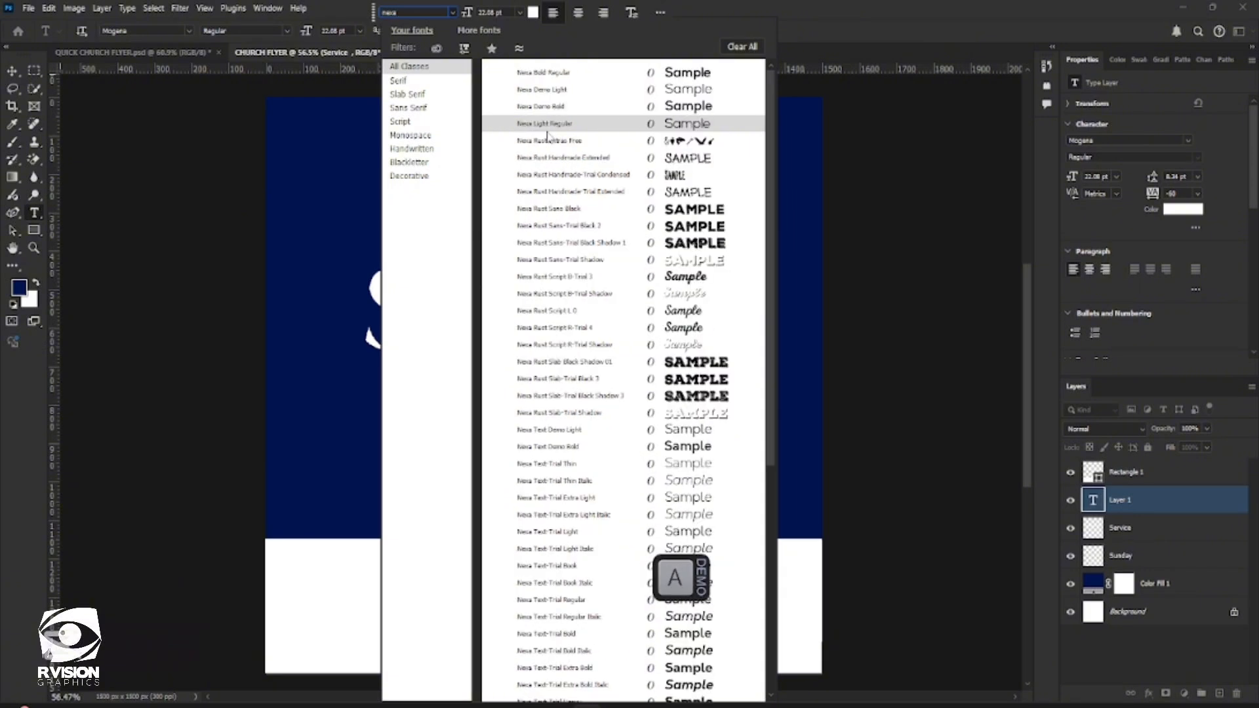
{"action": "left_click", "coordinate": [623, 76]}
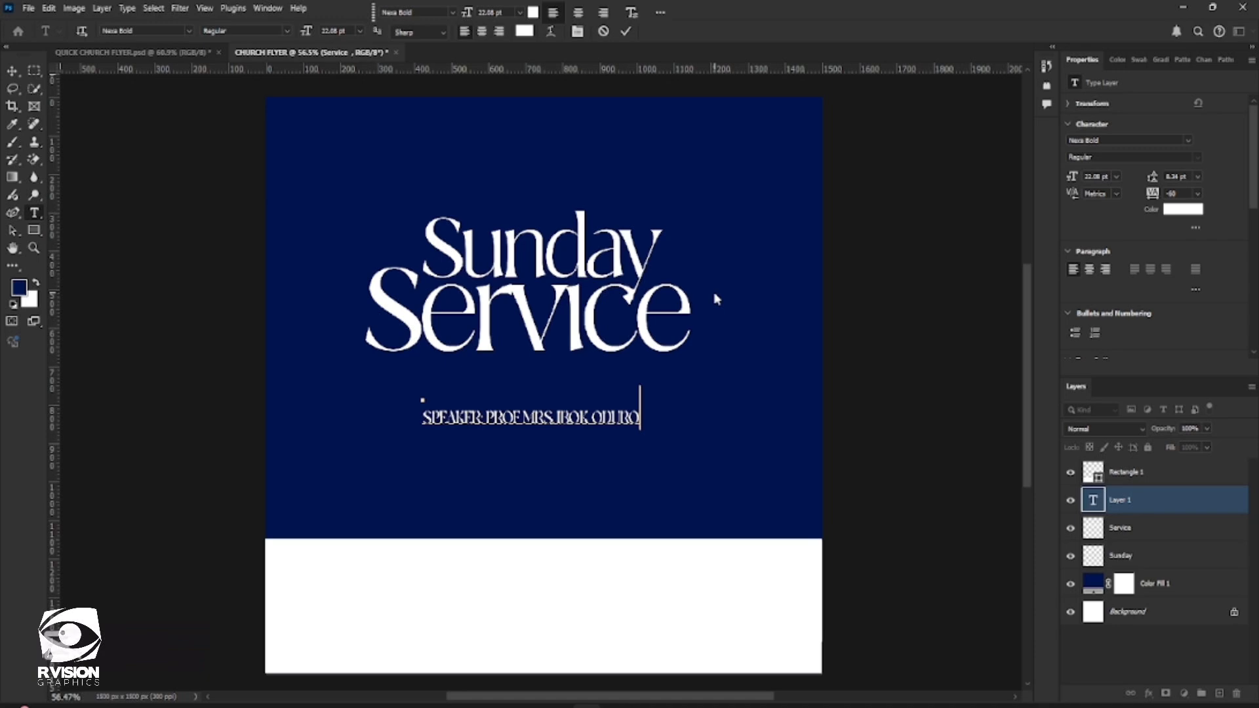
{"action": "left_click", "coordinate": [625, 31]}
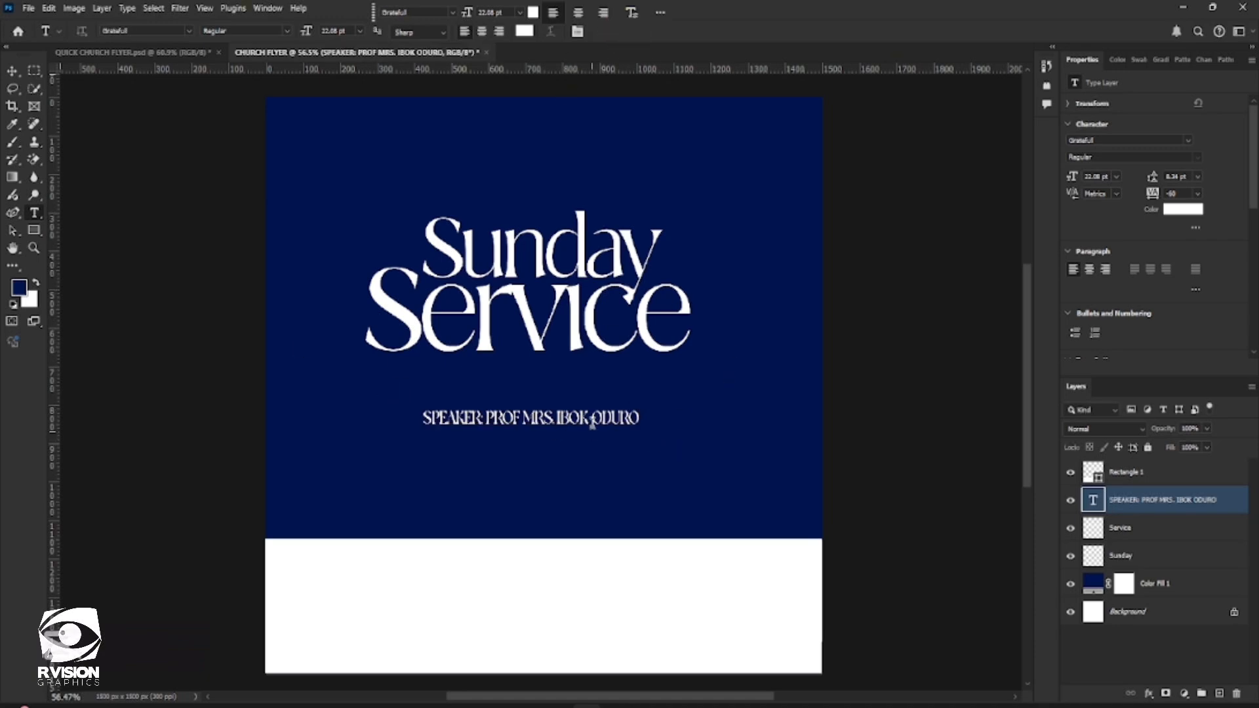
Set the speaker line's font to Nexa Bold Regular
{"action": "left_click", "coordinate": [452, 14]}
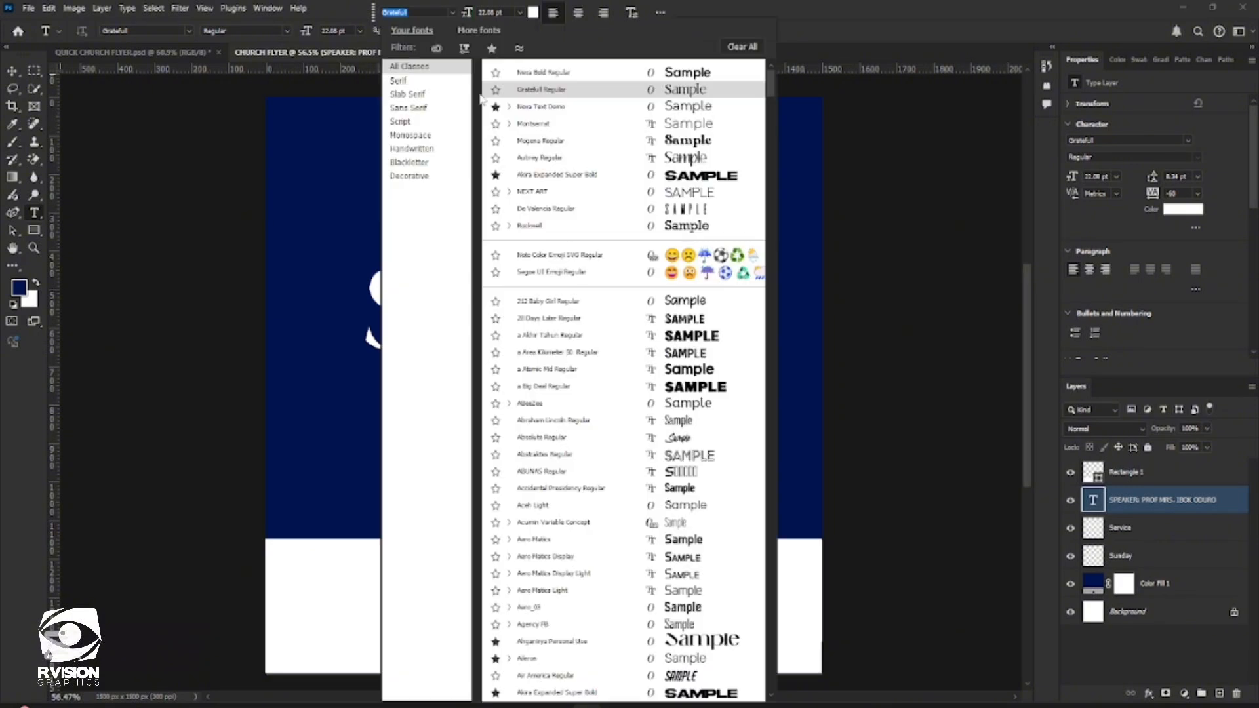
{"action": "type", "text": "nexa"}
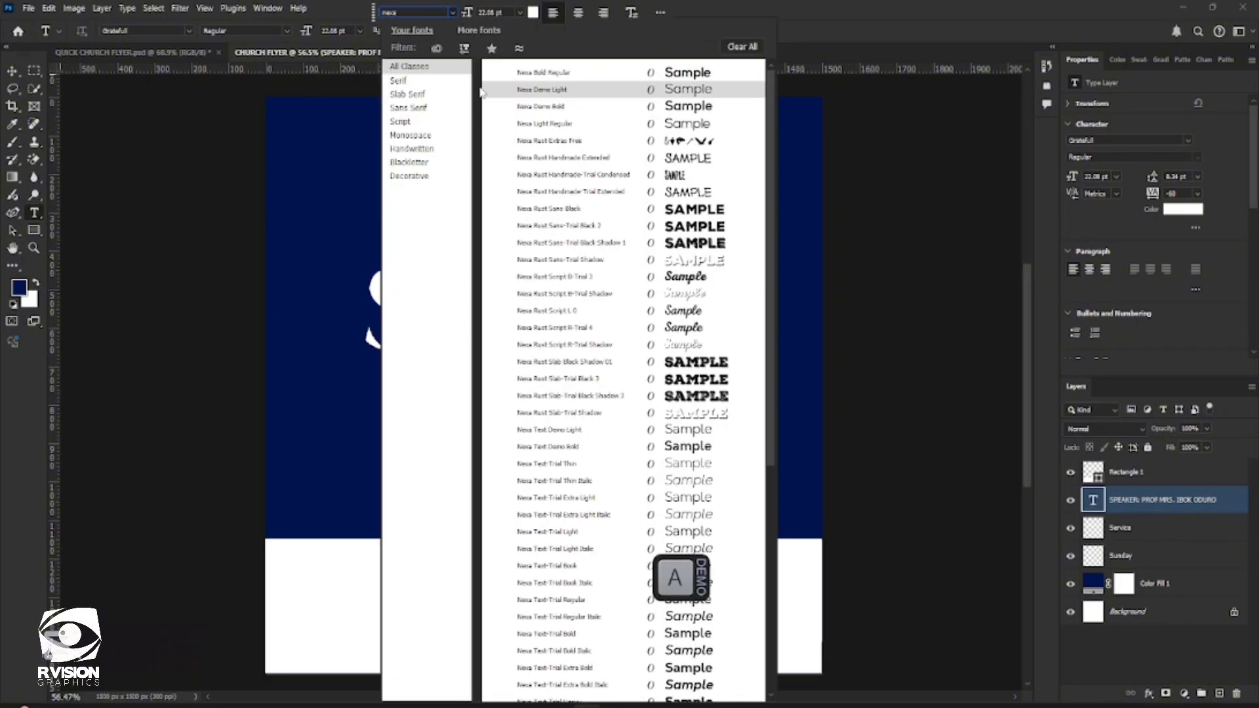
{"action": "left_click", "coordinate": [557, 106]}
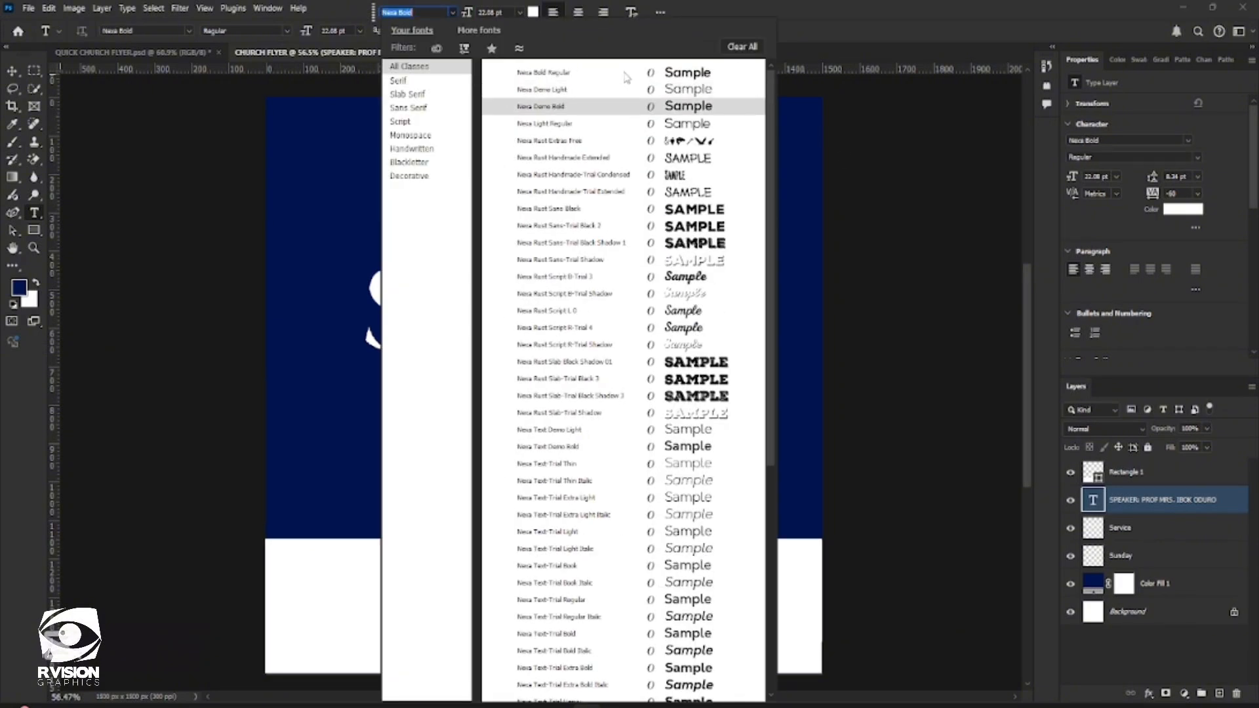
{"action": "left_click", "coordinate": [624, 74]}
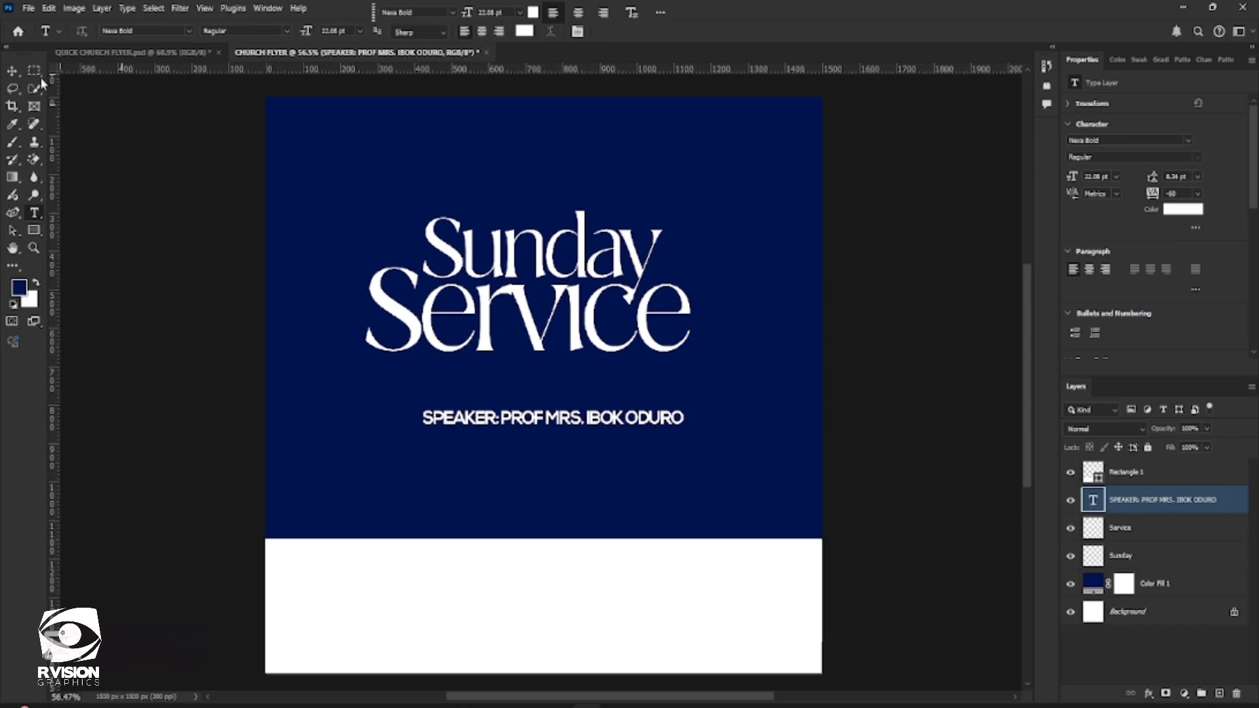
Move the speaker line up so it sits closer beneath "Service"
{"action": "left_click", "coordinate": [12, 70]}
{"action": "left_click", "coordinate": [1154, 583], "text": "ctrl"}
{"action": "left_click_drag", "start_coordinate": [617, 426], "coordinate": [593, 400]}
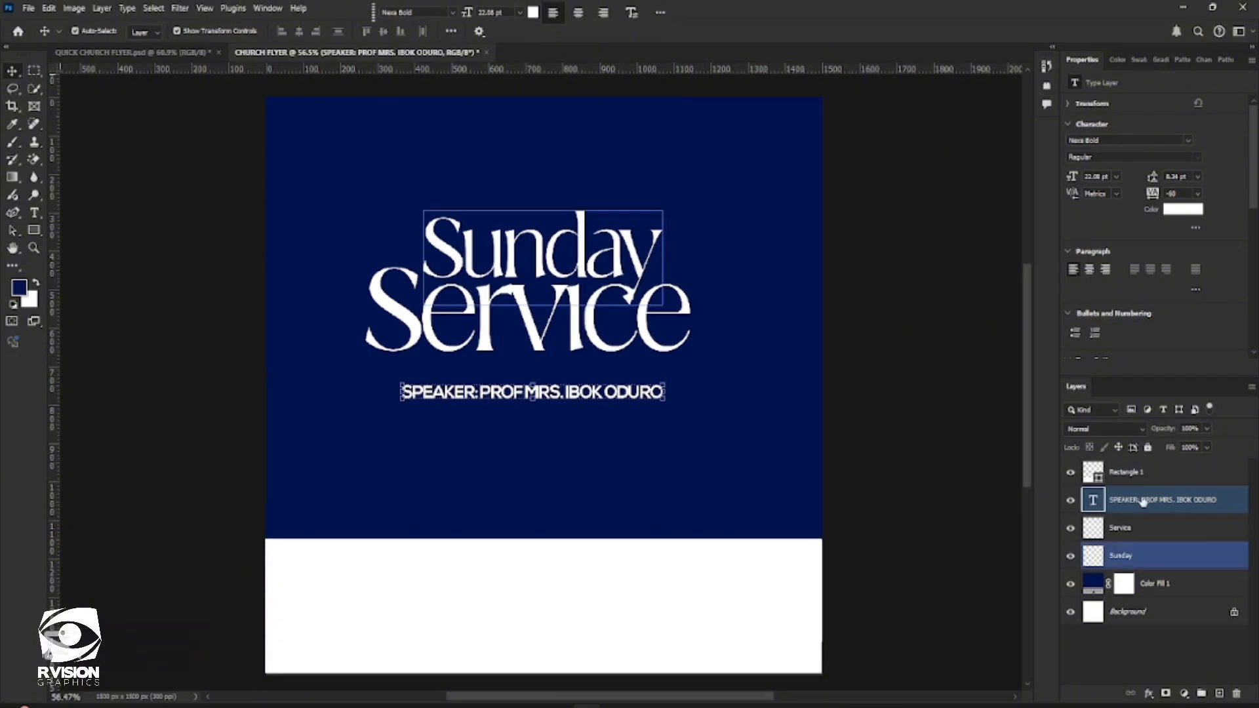
Select the whole canvas and center the speaker line horizontally on it, trying left and right alignment in between
{"action": "key", "text": "ctrl+a"}
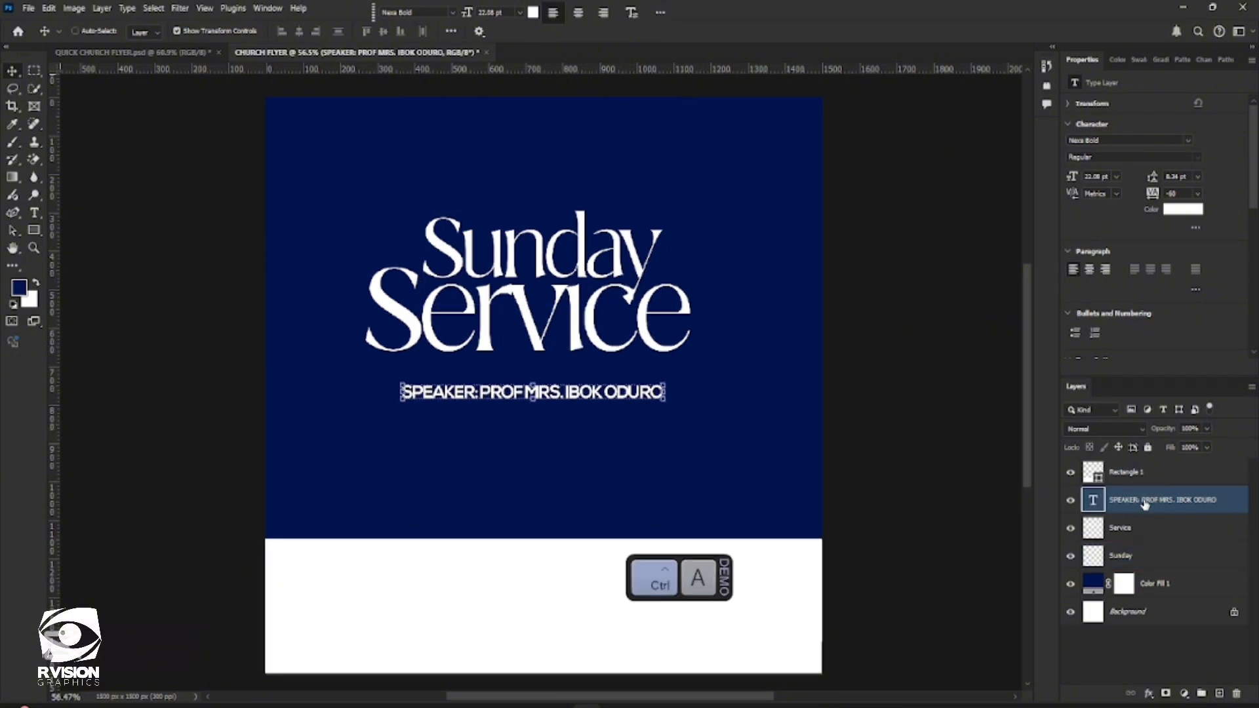
{"action": "left_click", "coordinate": [1156, 583], "text": "ctrl"}
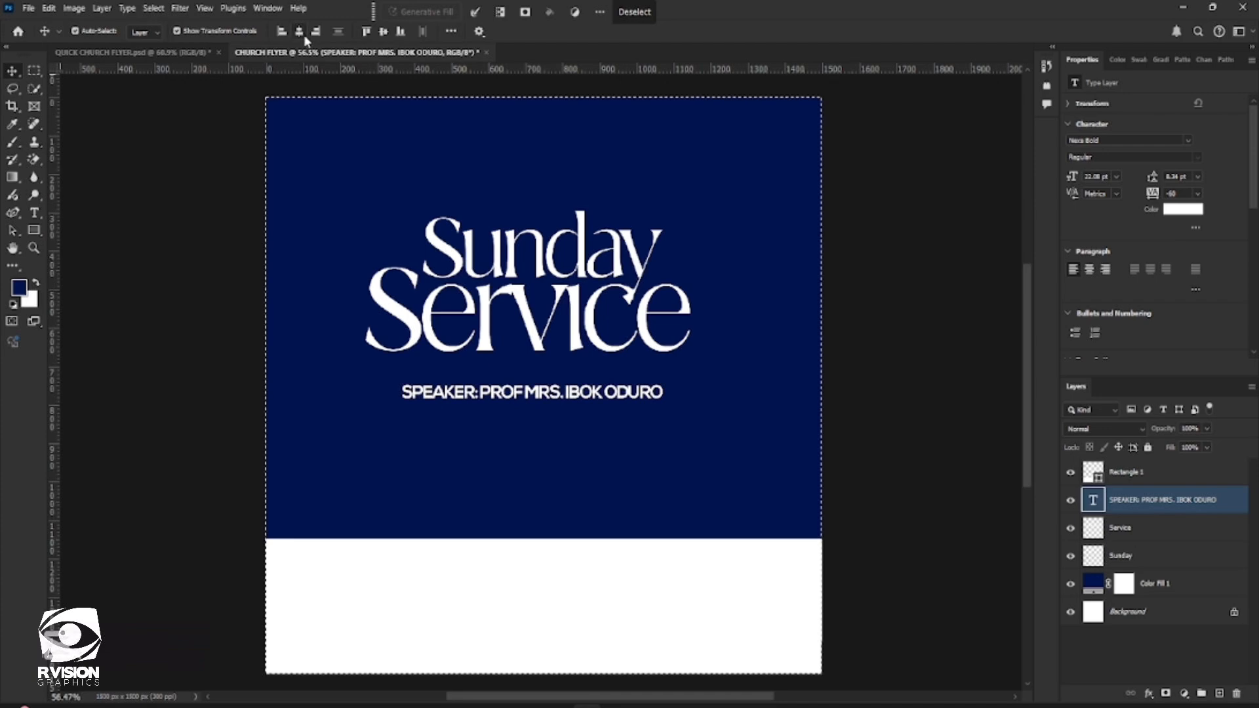
{"action": "left_click", "coordinate": [300, 32]}
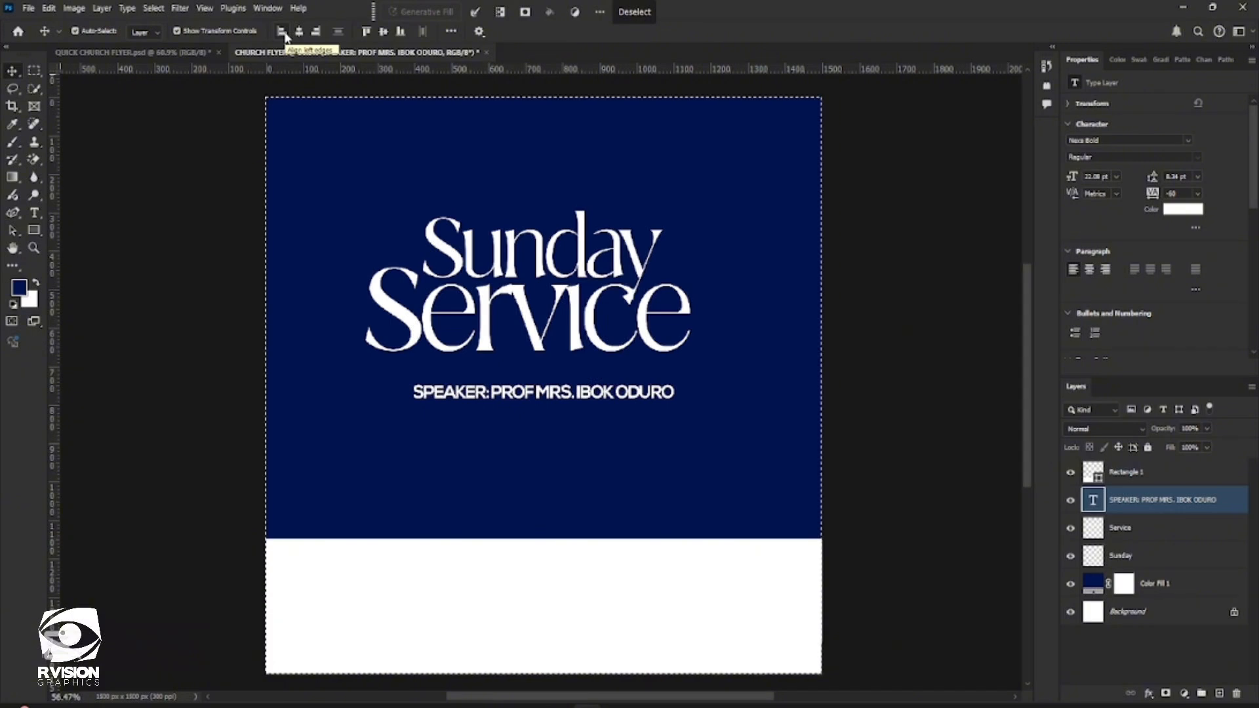
{"action": "left_click", "coordinate": [283, 32]}
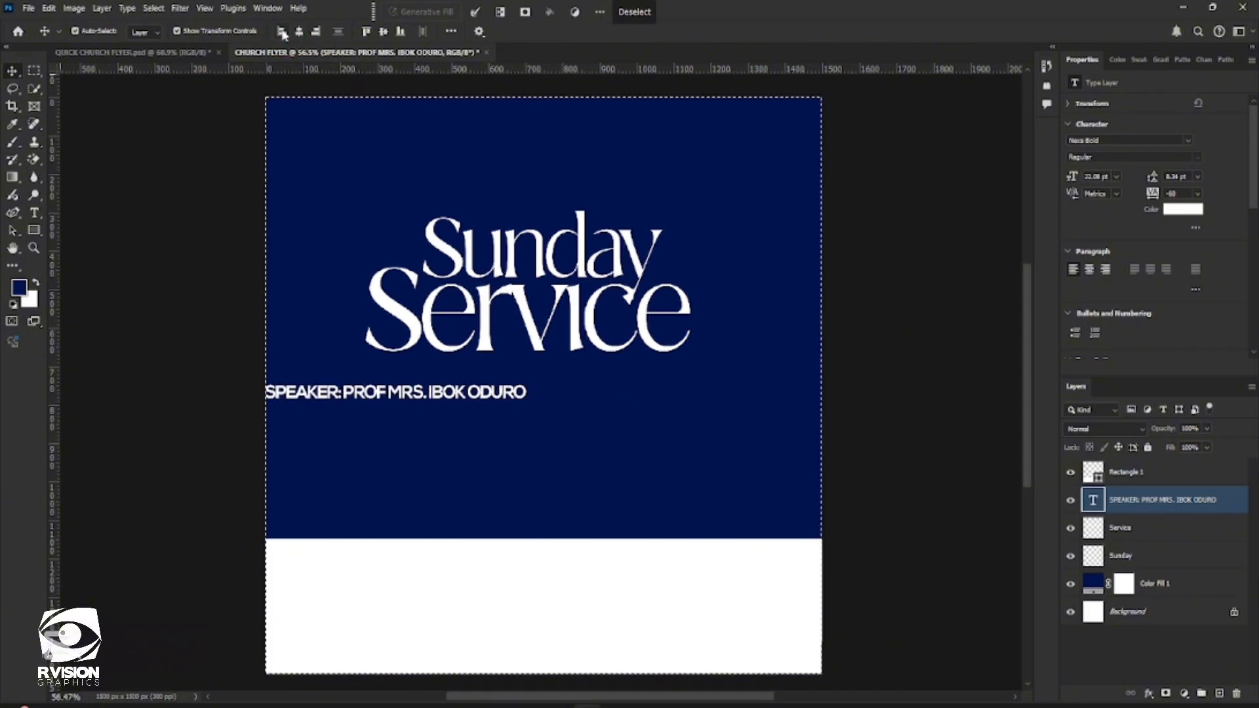
{"action": "left_click", "coordinate": [316, 33]}
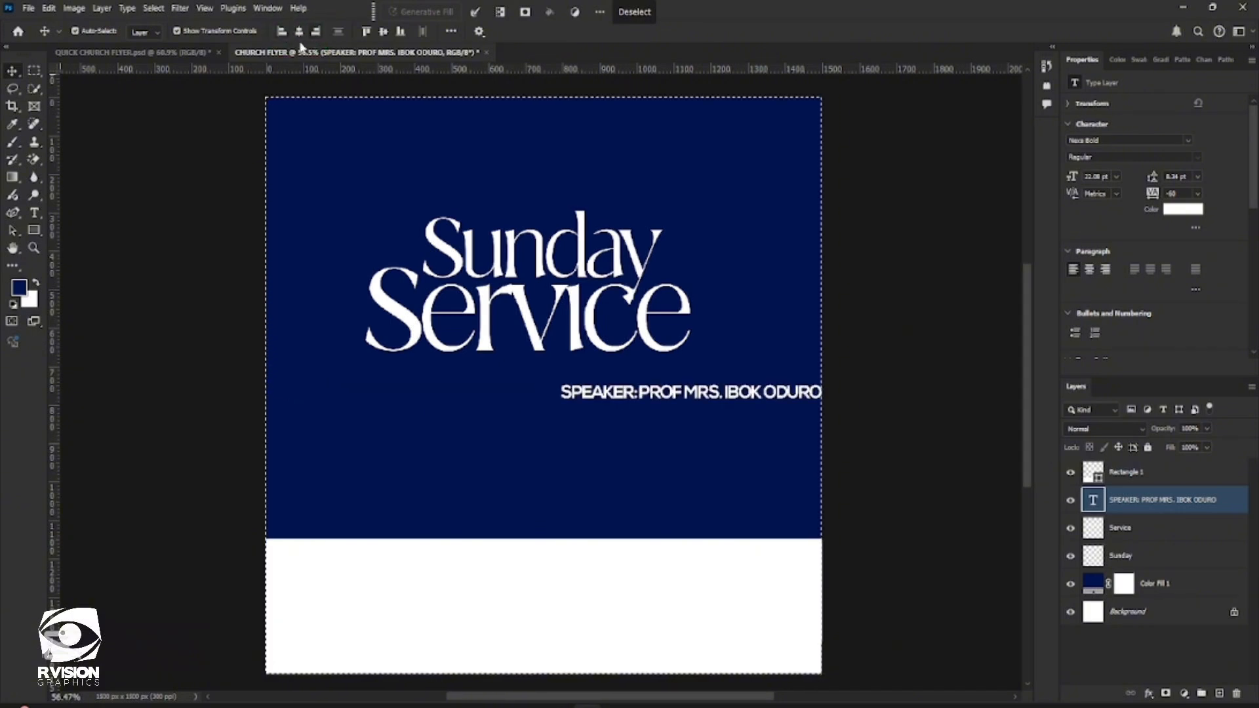
{"action": "left_click", "coordinate": [300, 33]}
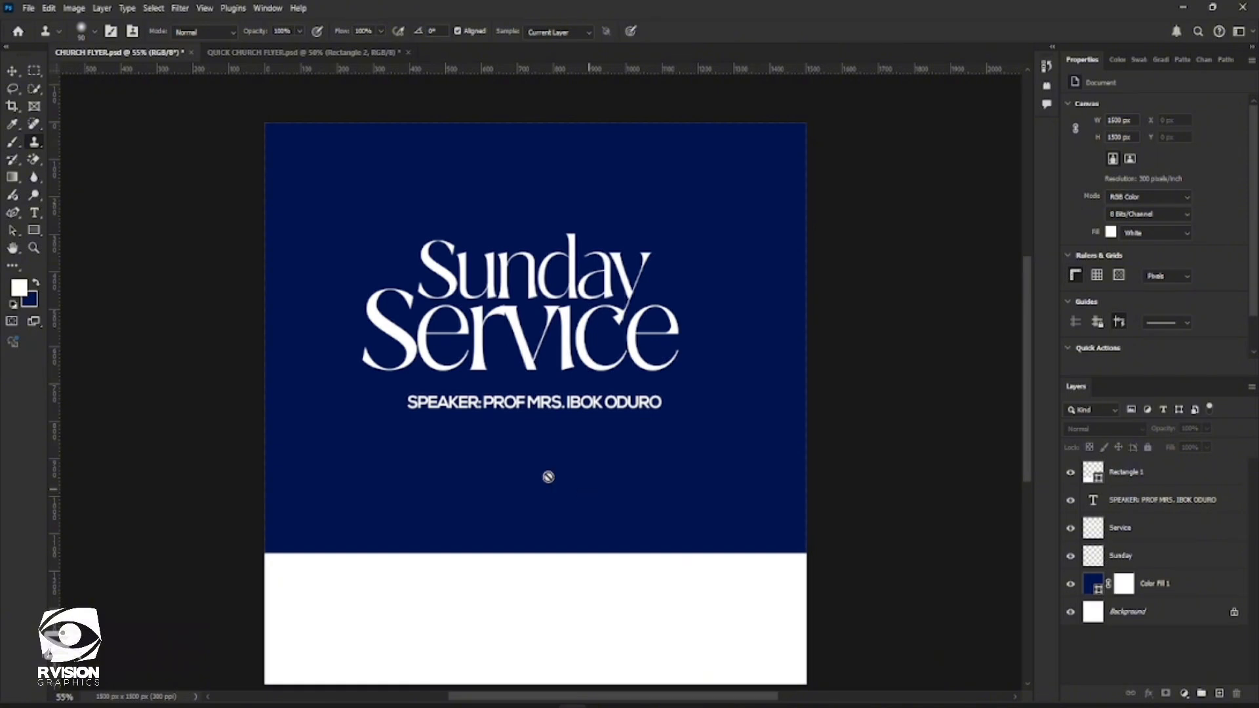
Place the red ribbon image 2024_08_16_14_20_IMG_1074 from the GRACEFIELDS RESOURCES folder as an embedded object
{"action": "left_click", "coordinate": [28, 9]}
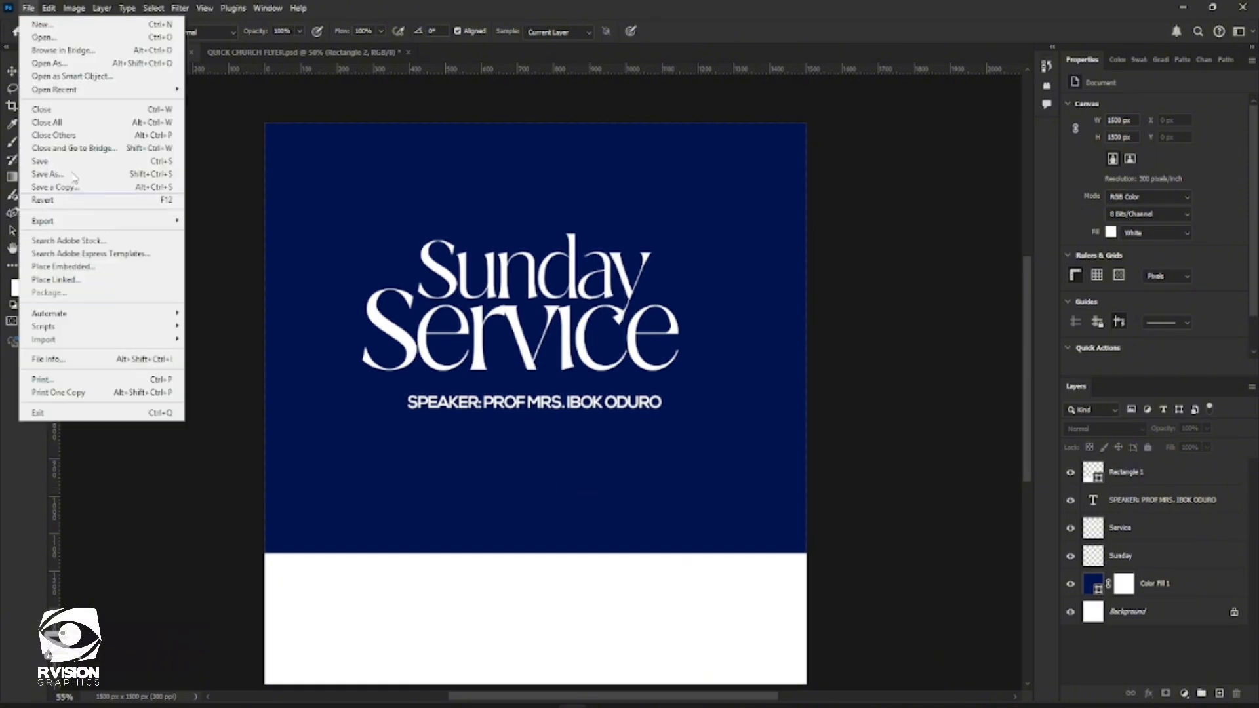
{"action": "left_click", "coordinate": [92, 267]}
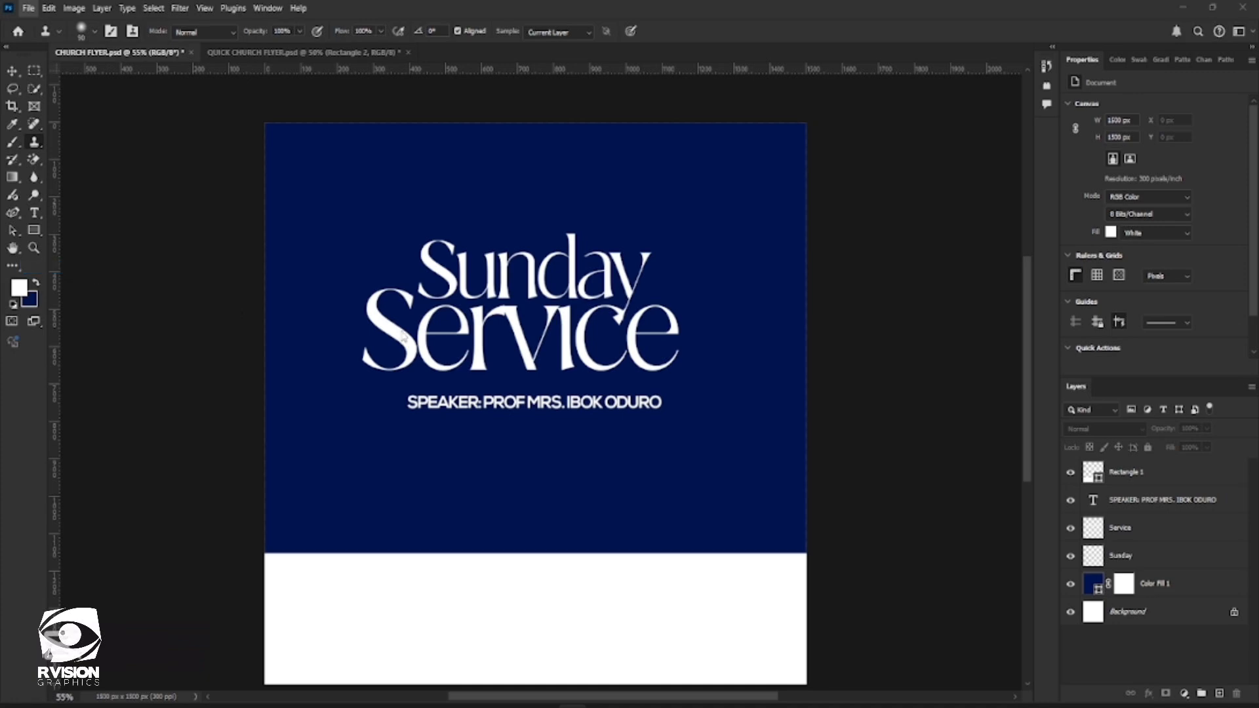
{"action": "scroll", "coordinate": [158, 315], "scroll_direction": "down", "scroll_amount": 3}
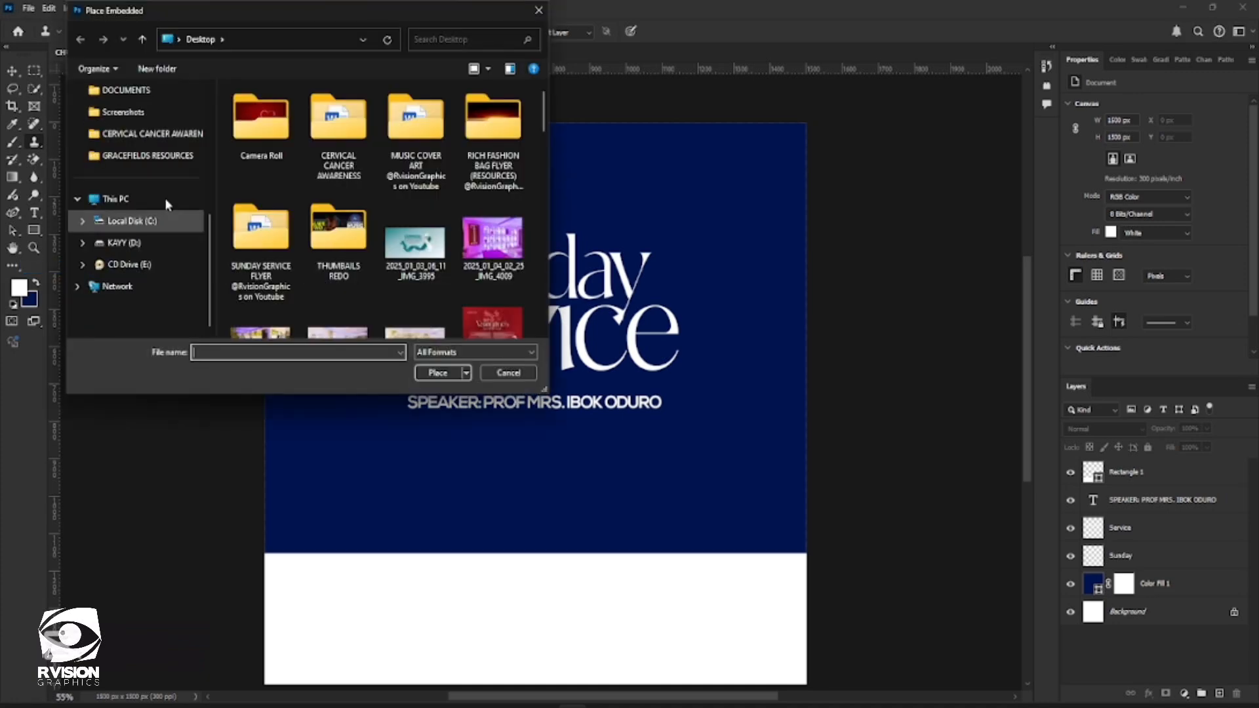
{"action": "left_click", "coordinate": [158, 156]}
{"action": "double_click", "coordinate": [265, 223]}
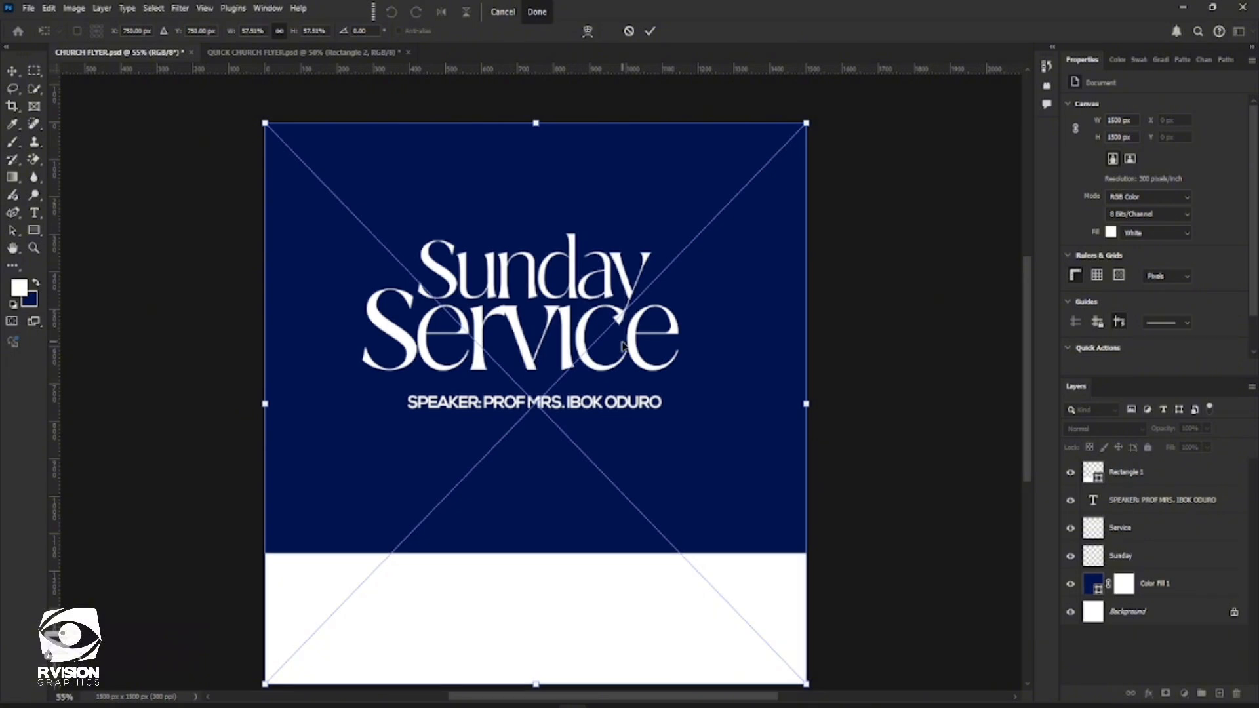
{"action": "left_click", "coordinate": [650, 31]}
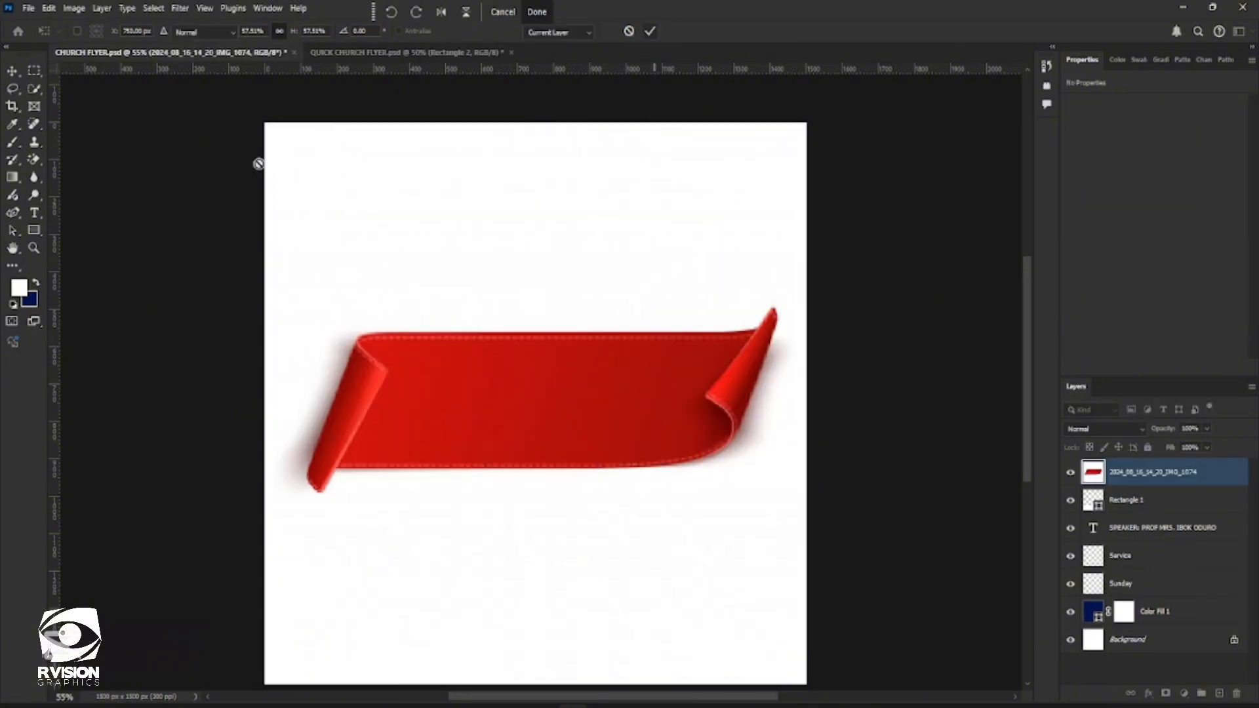
Rasterize the ribbon image and erase its white background and the shadows around both curled ends with the Magic Eraser
{"action": "left_click", "coordinate": [38, 162]}
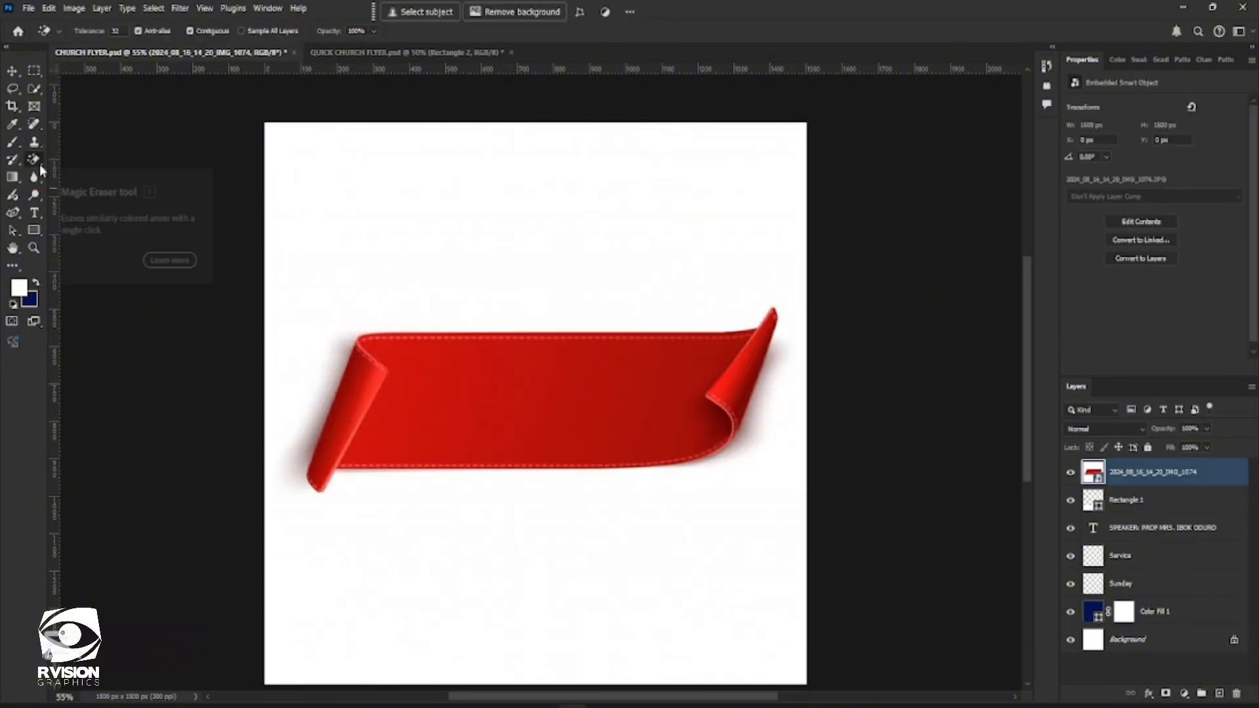
{"action": "left_click", "coordinate": [462, 237]}
{"action": "left_click", "coordinate": [559, 264]}
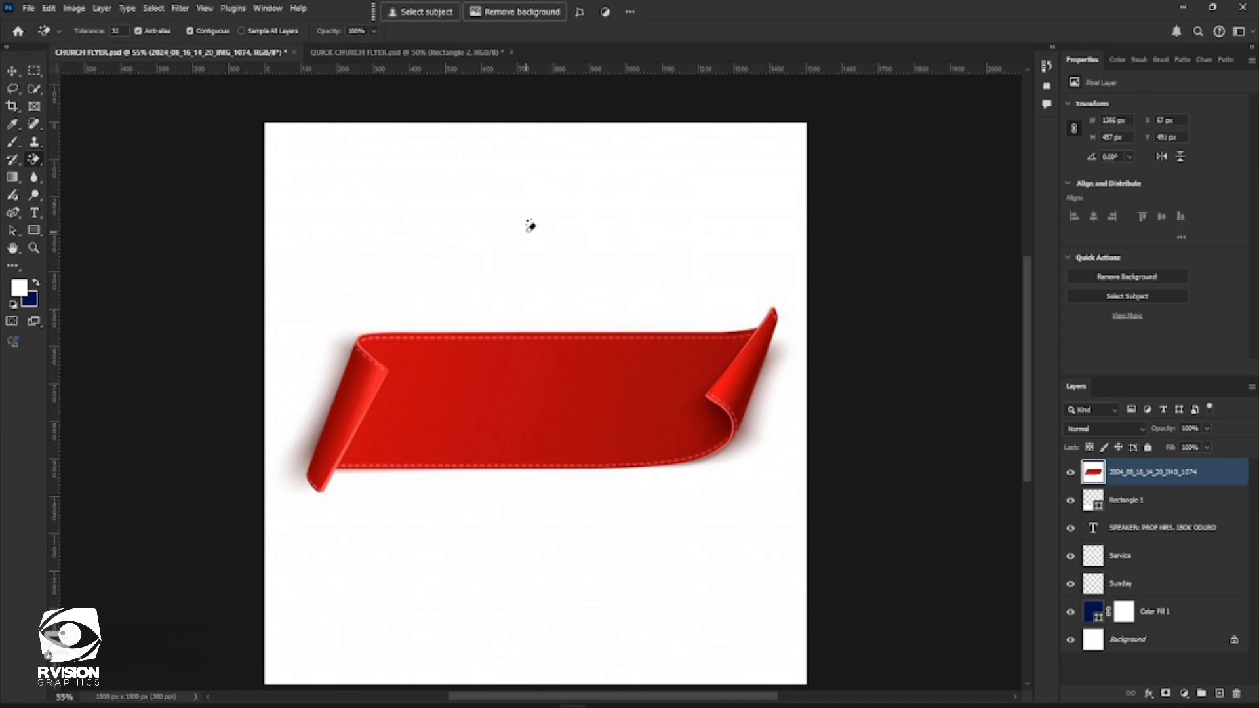
{"action": "left_click", "coordinate": [530, 229]}
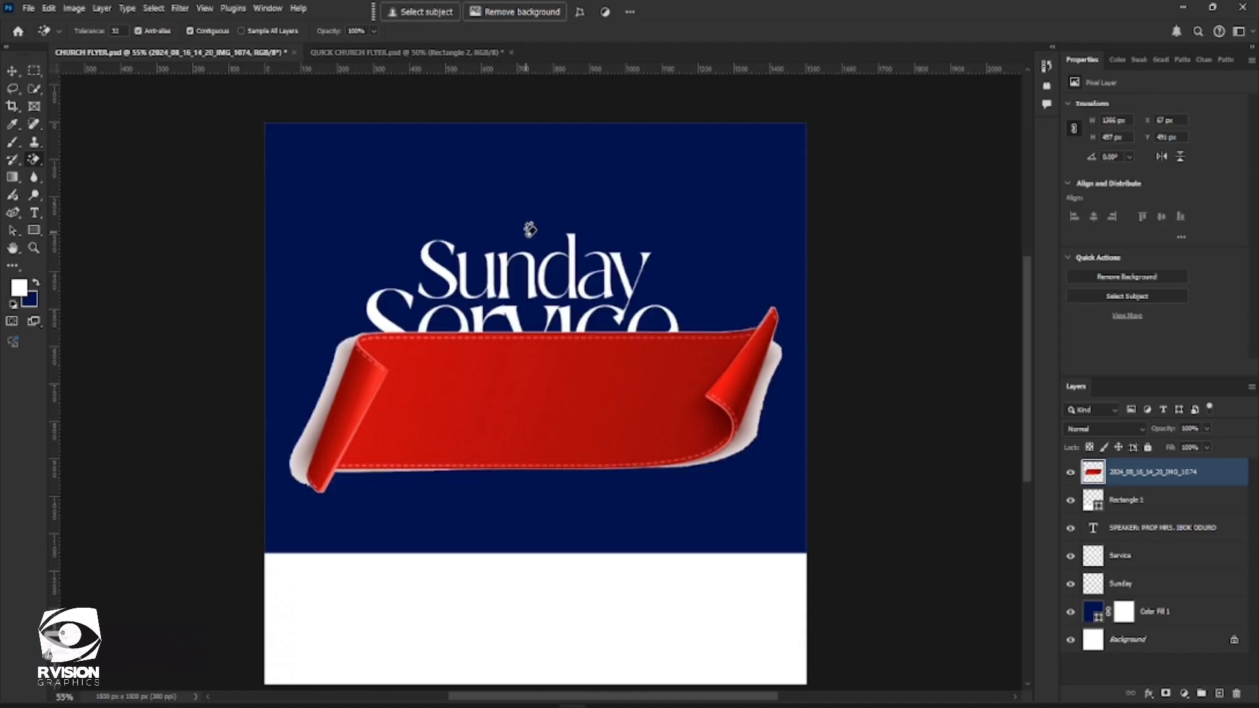
{"action": "left_click", "coordinate": [765, 389]}
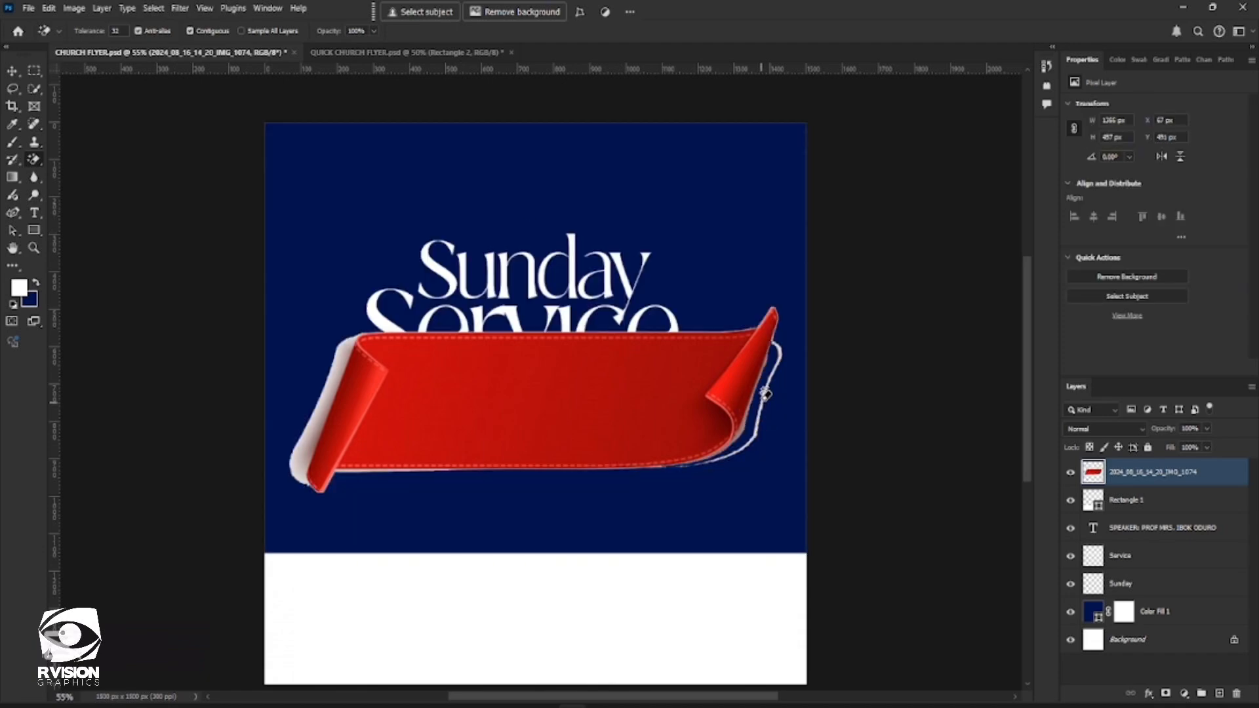
{"action": "left_click", "coordinate": [330, 384]}
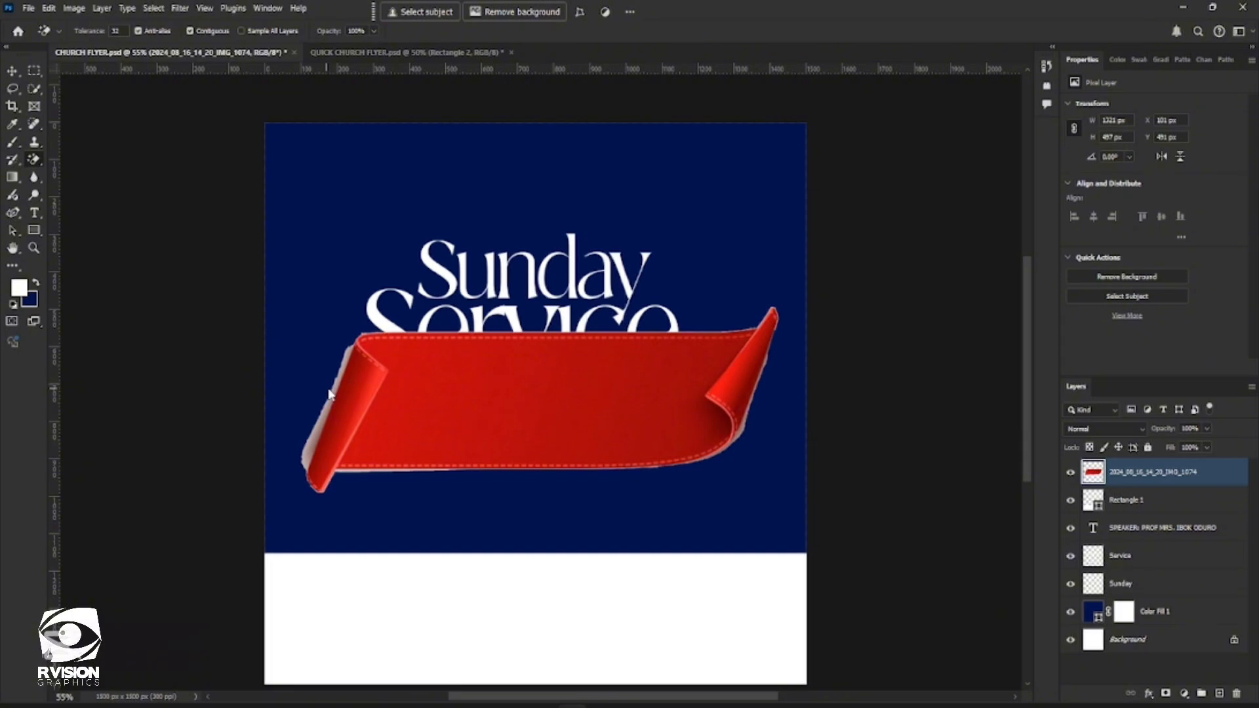
{"action": "left_click", "coordinate": [339, 380]}
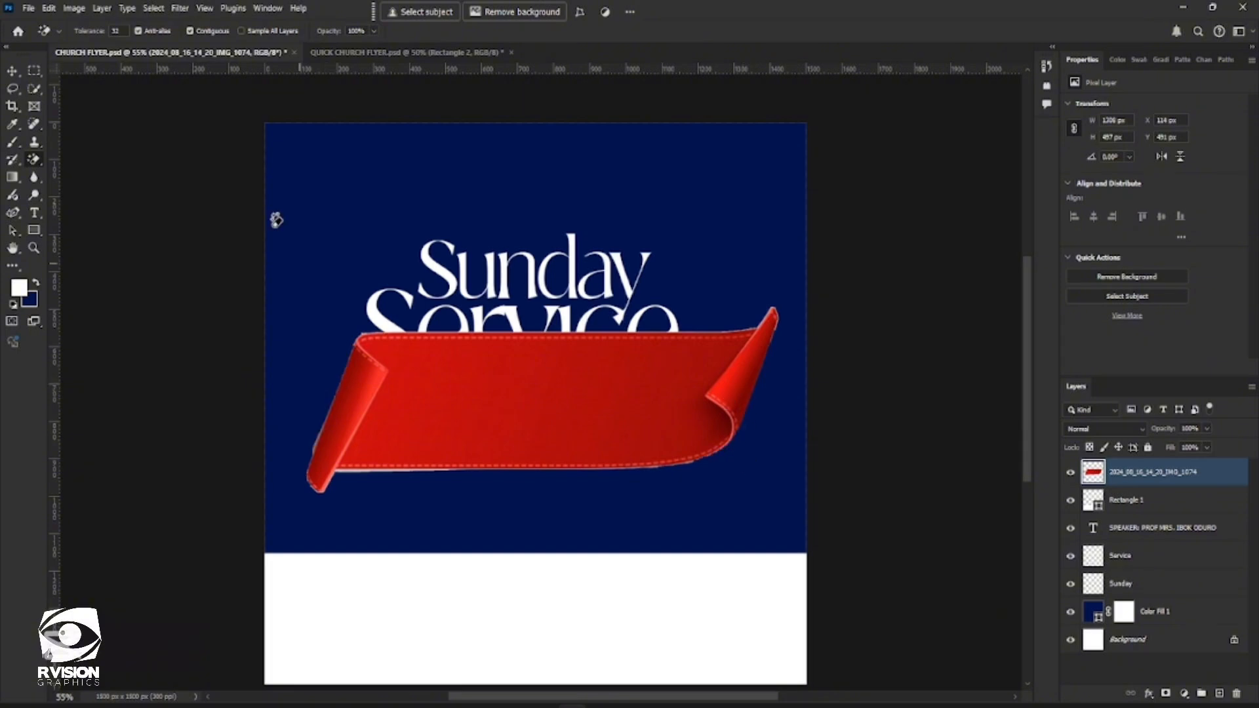
Scale the ribbon down to about 208 by 79 px, place it just below the speaker line and commit the transform
{"action": "left_click", "coordinate": [12, 71]}
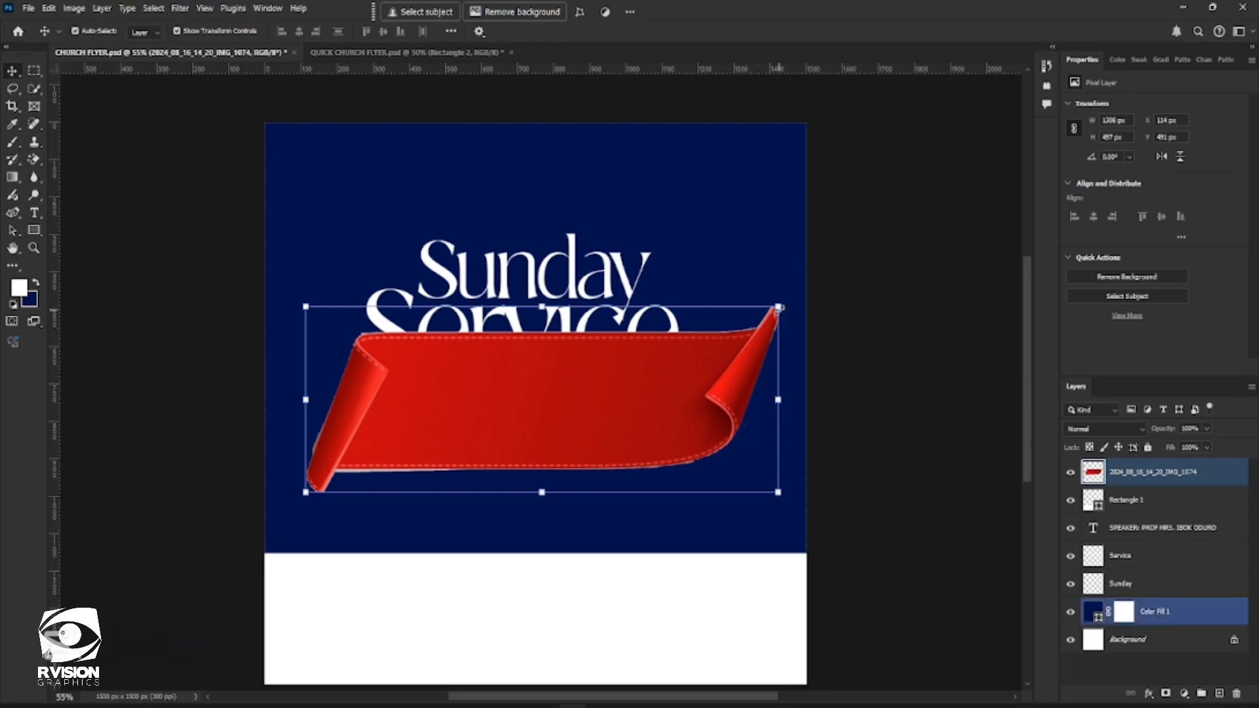
{"action": "left_click_drag", "start_coordinate": [778, 307], "coordinate": [549, 427]}
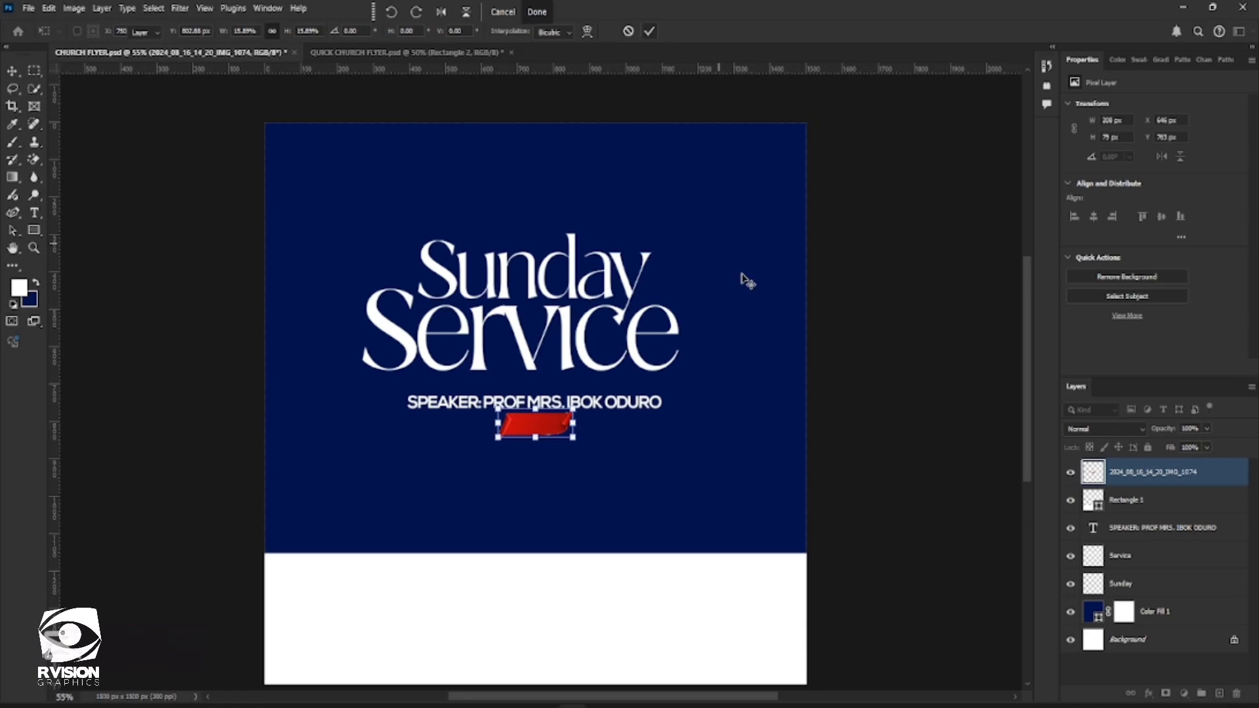
{"action": "left_click", "coordinate": [754, 232]}
{"action": "left_click", "coordinate": [753, 231]}
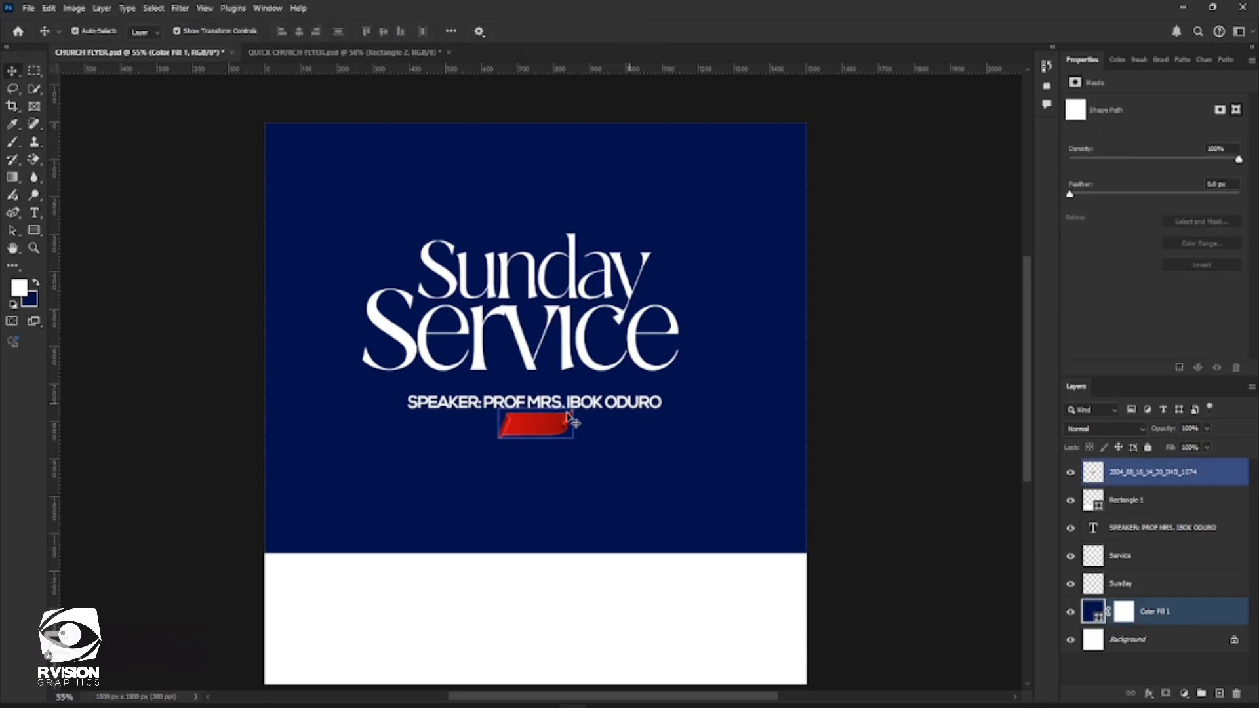
Duplicate the speaker line and move the copy down below the ribbon
{"action": "double_click", "coordinate": [620, 404]}
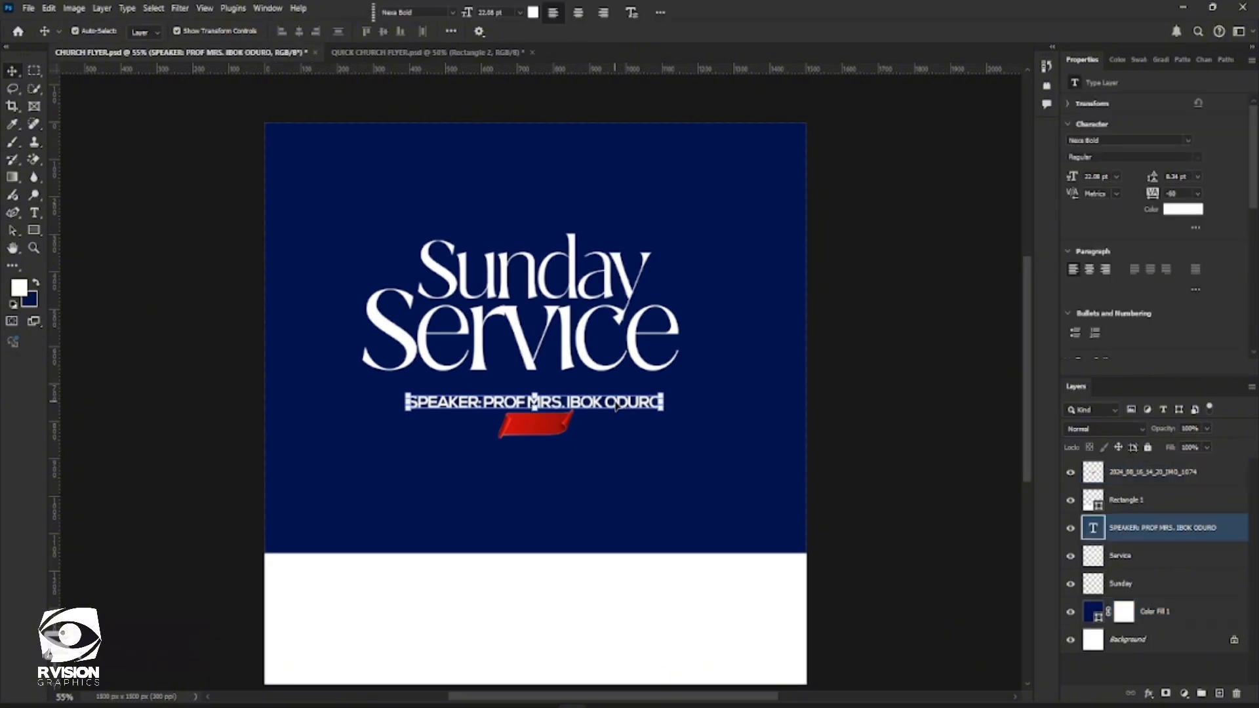
{"action": "key", "text": "ctrl+j"}
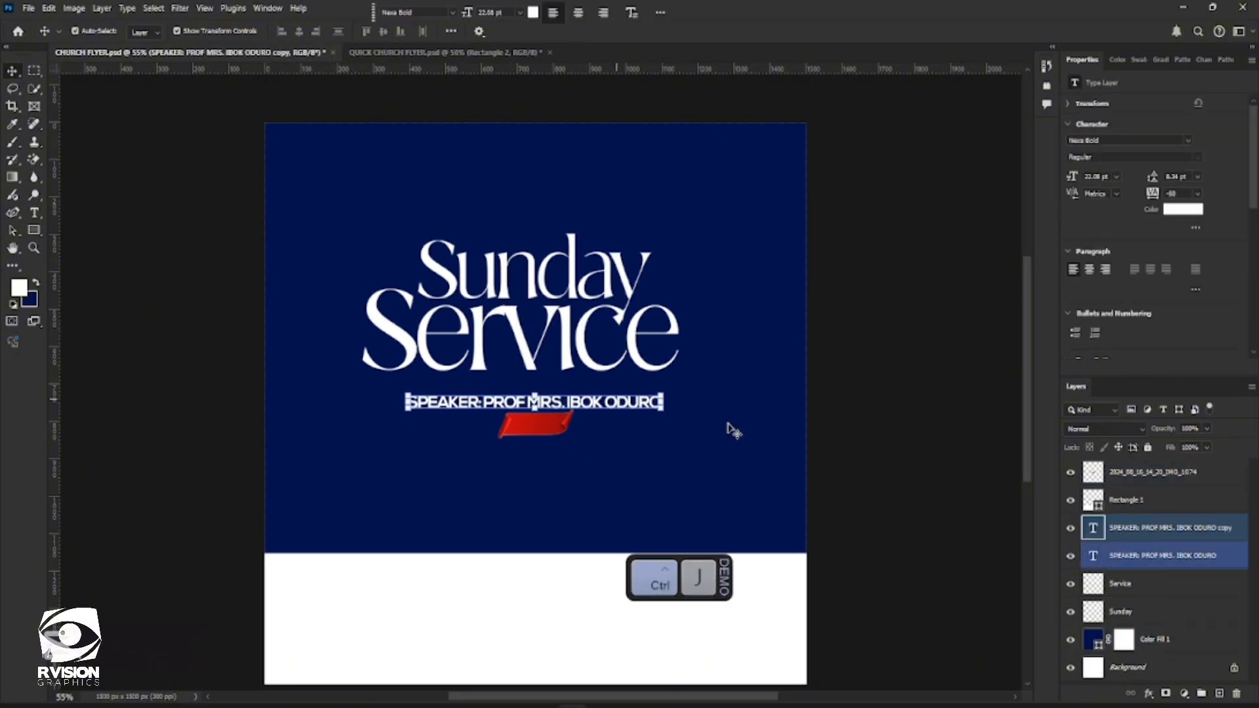
{"action": "left_click_drag", "start_coordinate": [625, 413], "coordinate": [612, 476]}
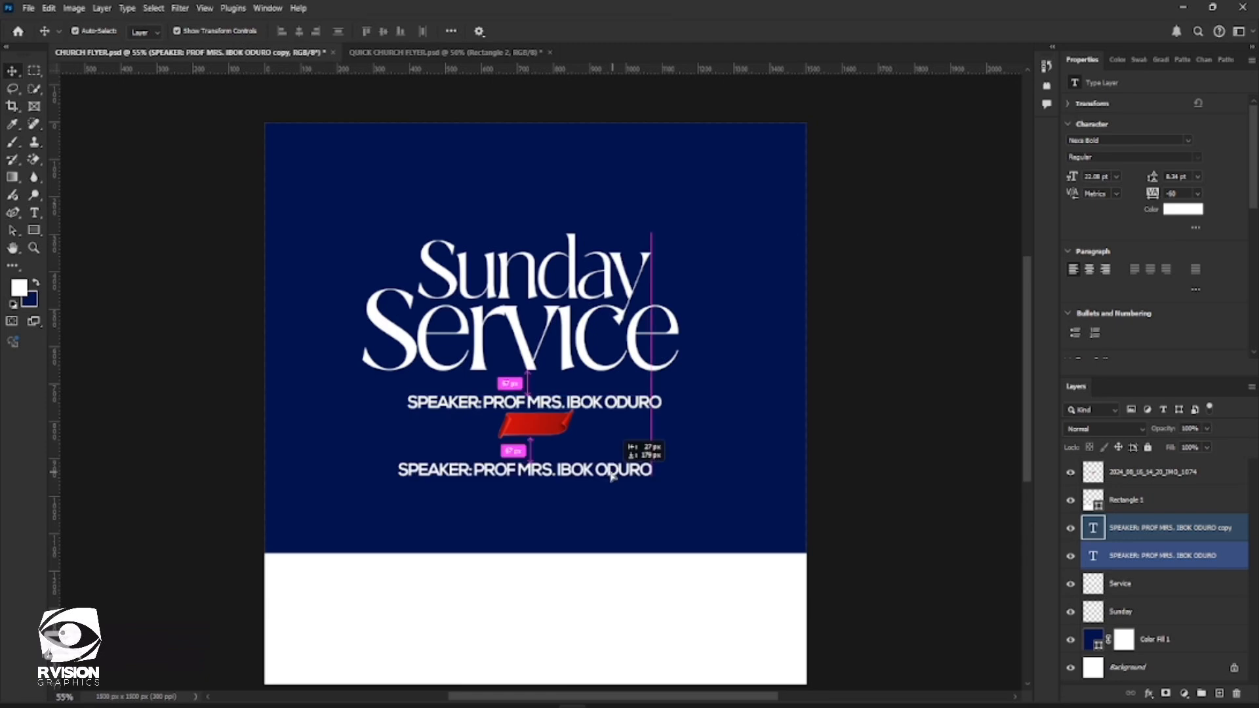
Replace the copied line's text with "theme", commit it and apply the All Caps type option
{"action": "double_click", "coordinate": [589, 472]}
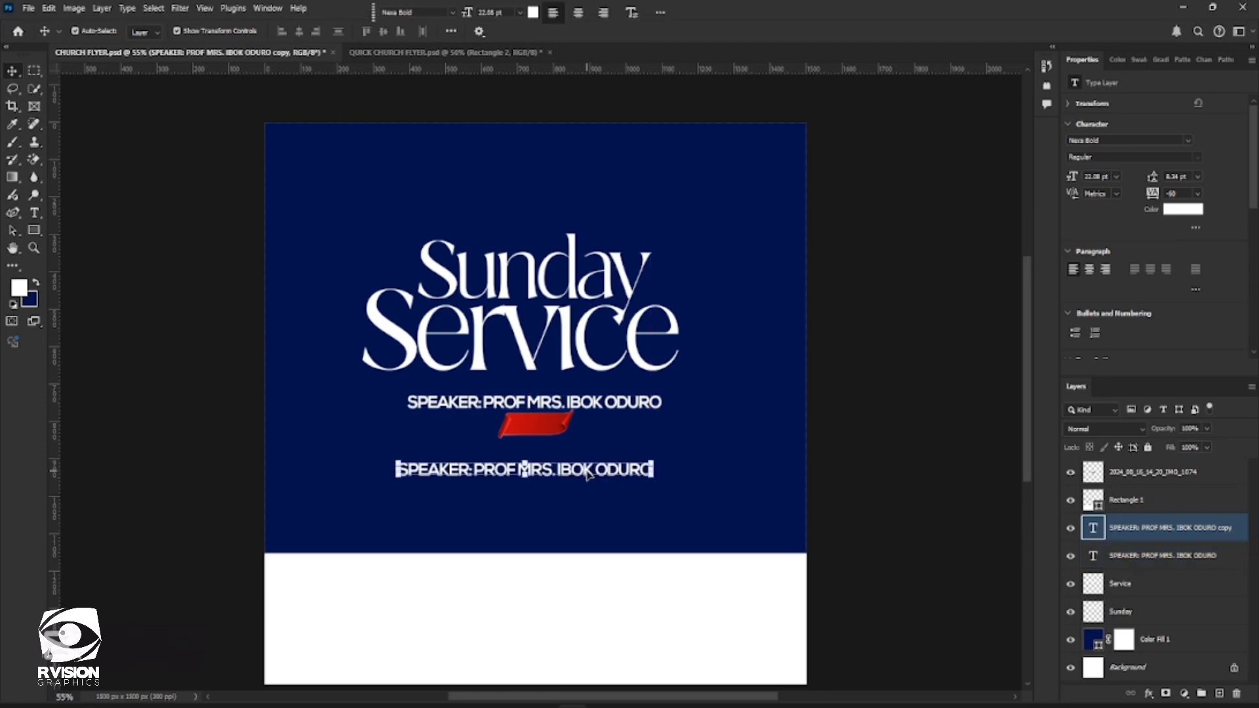
{"action": "key", "text": "ctrl+a"}
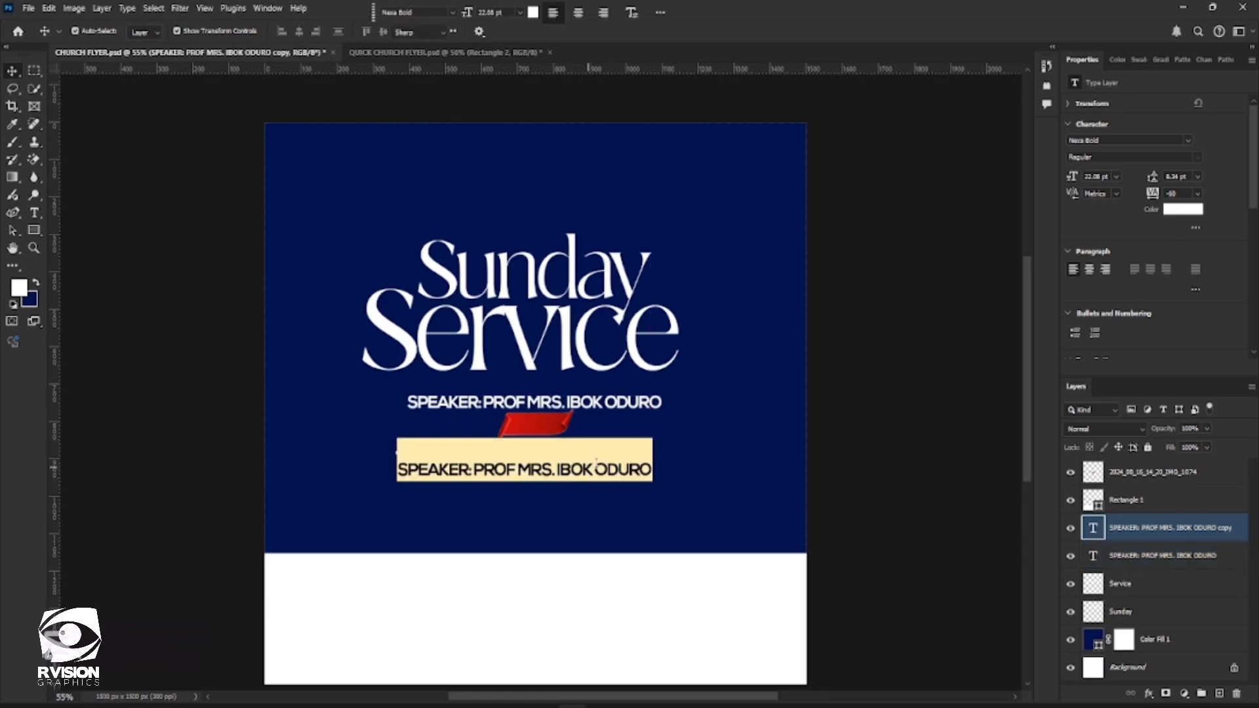
{"action": "type", "text": "H"}
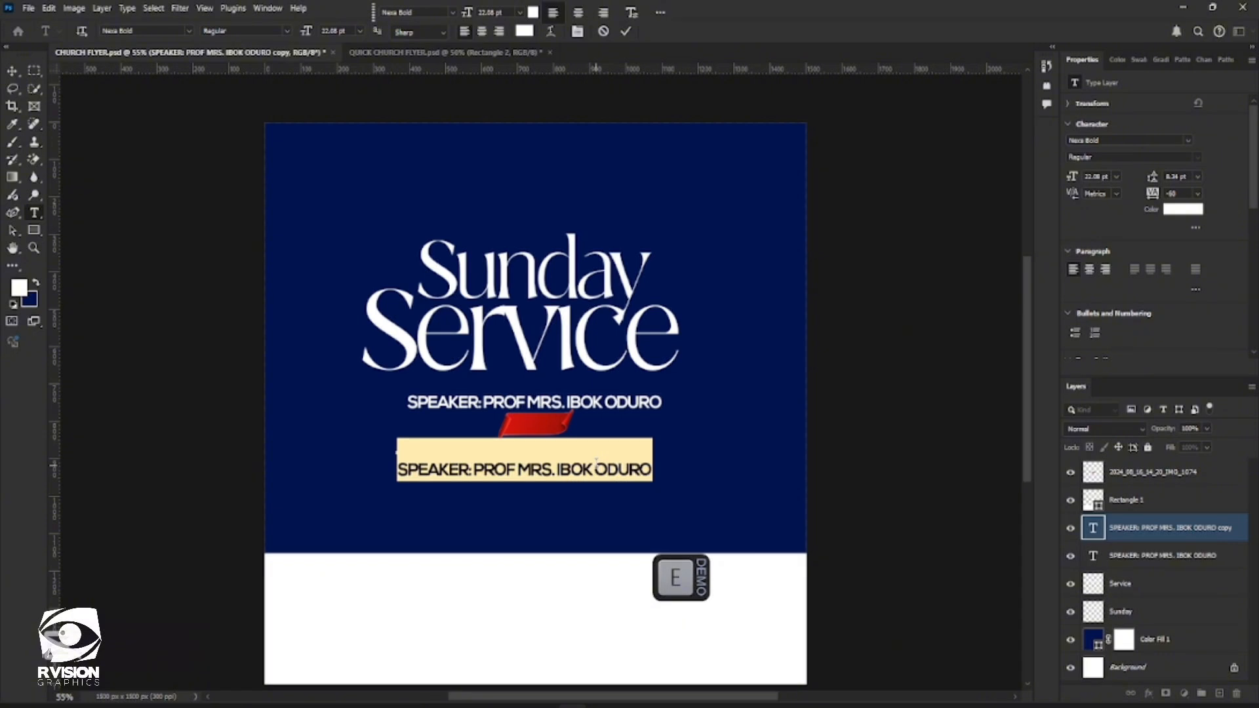
{"action": "type", "text": "Eme"}
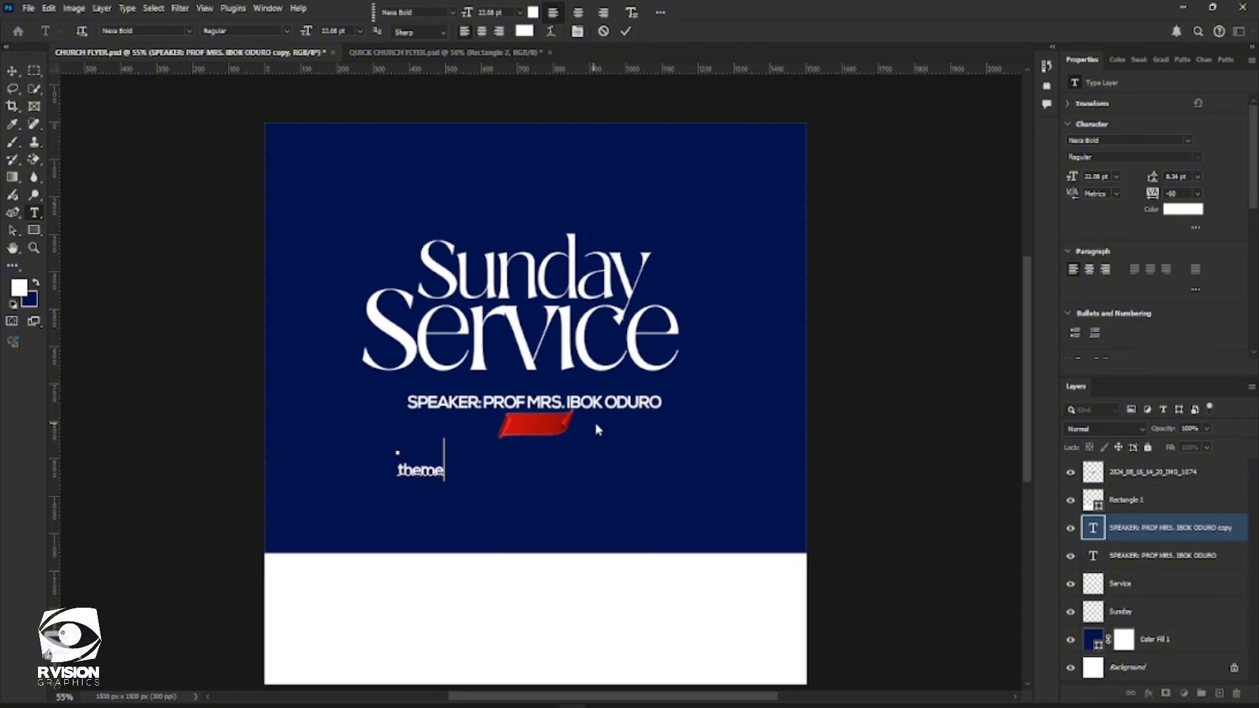
{"action": "key", "text": "ctrl+a"}
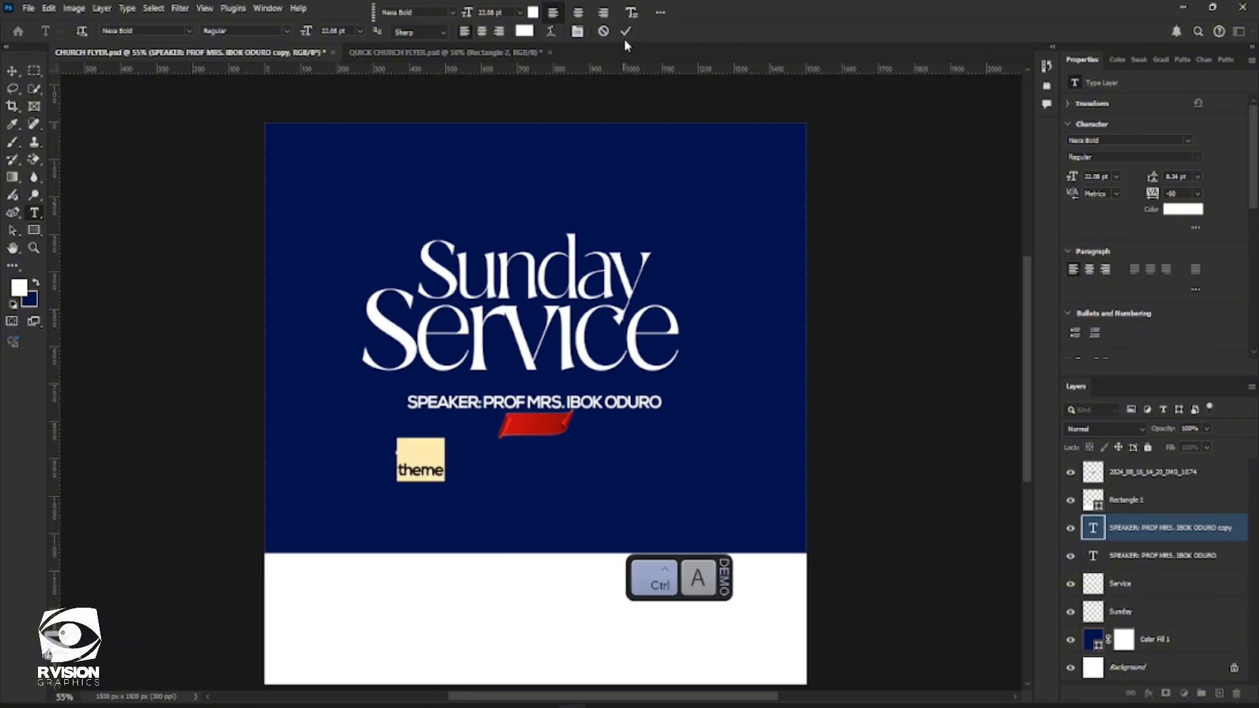
{"action": "left_click", "coordinate": [626, 33]}
{"action": "key", "text": "v"}
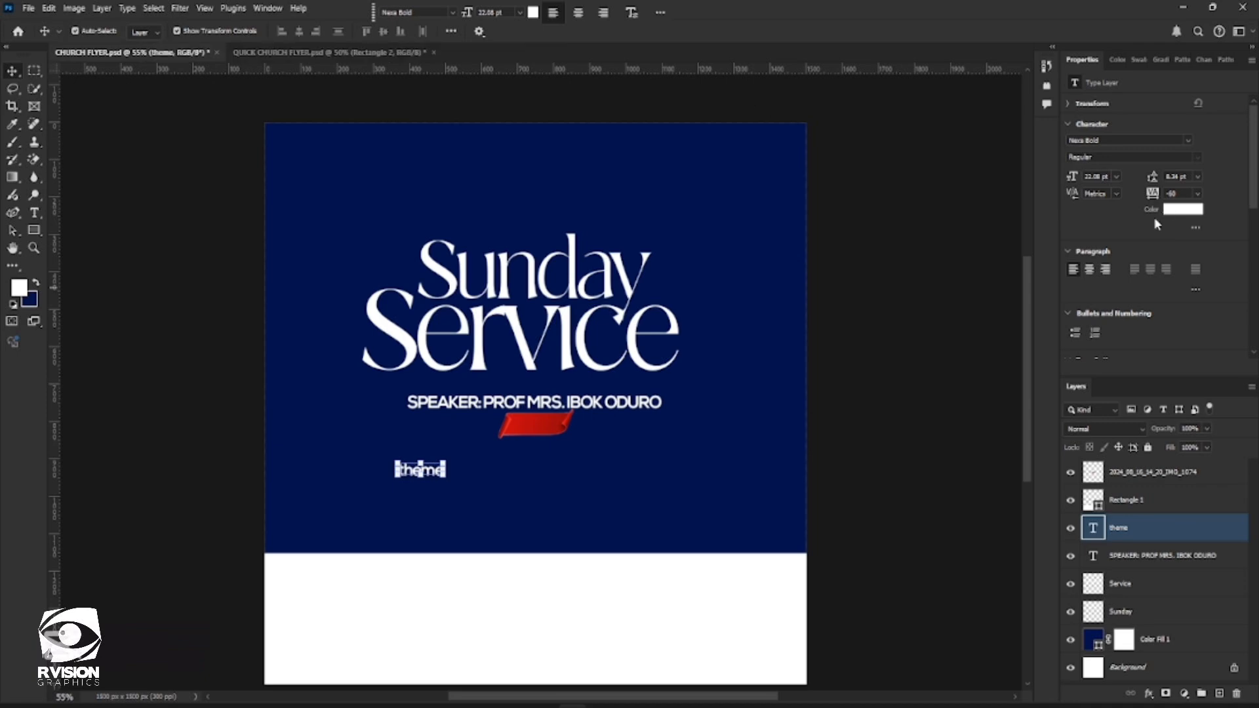
{"action": "scroll", "coordinate": [1151, 230], "scroll_direction": "down", "scroll_amount": 1}
{"action": "left_click", "coordinate": [1079, 326]}
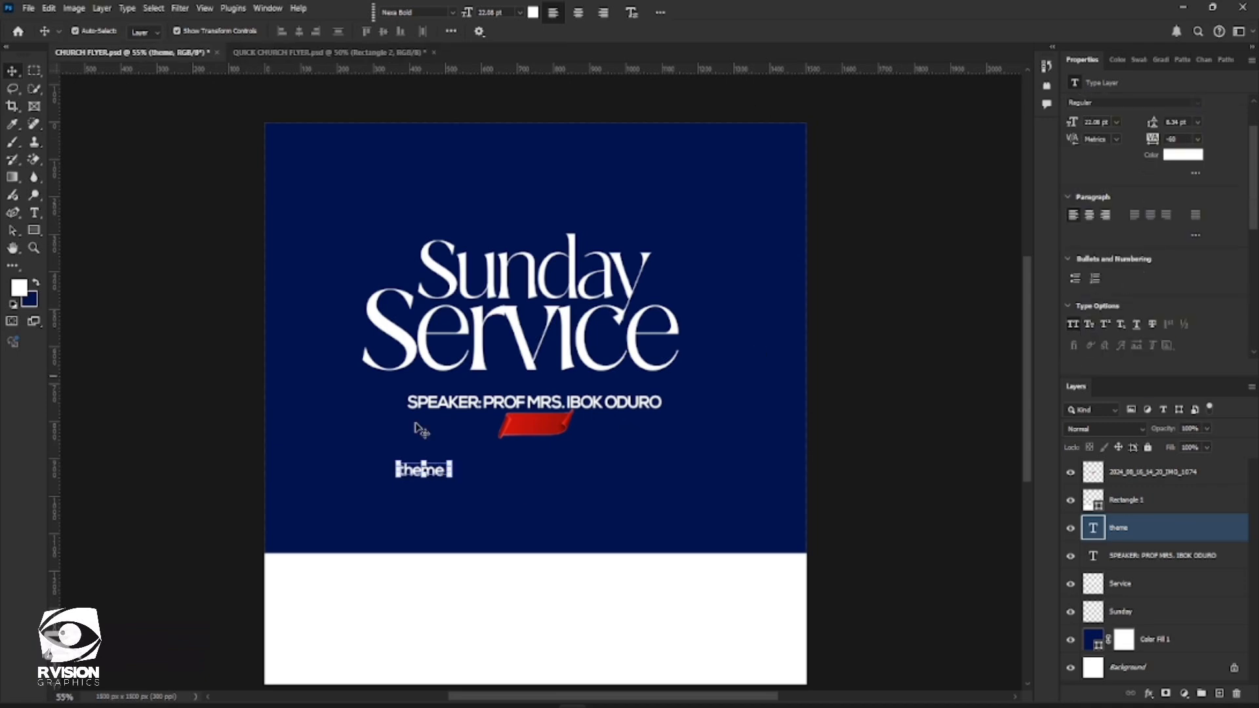
Move the THEME text onto the red ribbon and bring its layer above the ribbon image
{"action": "left_click_drag", "start_coordinate": [478, 459], "coordinate": [546, 428]}
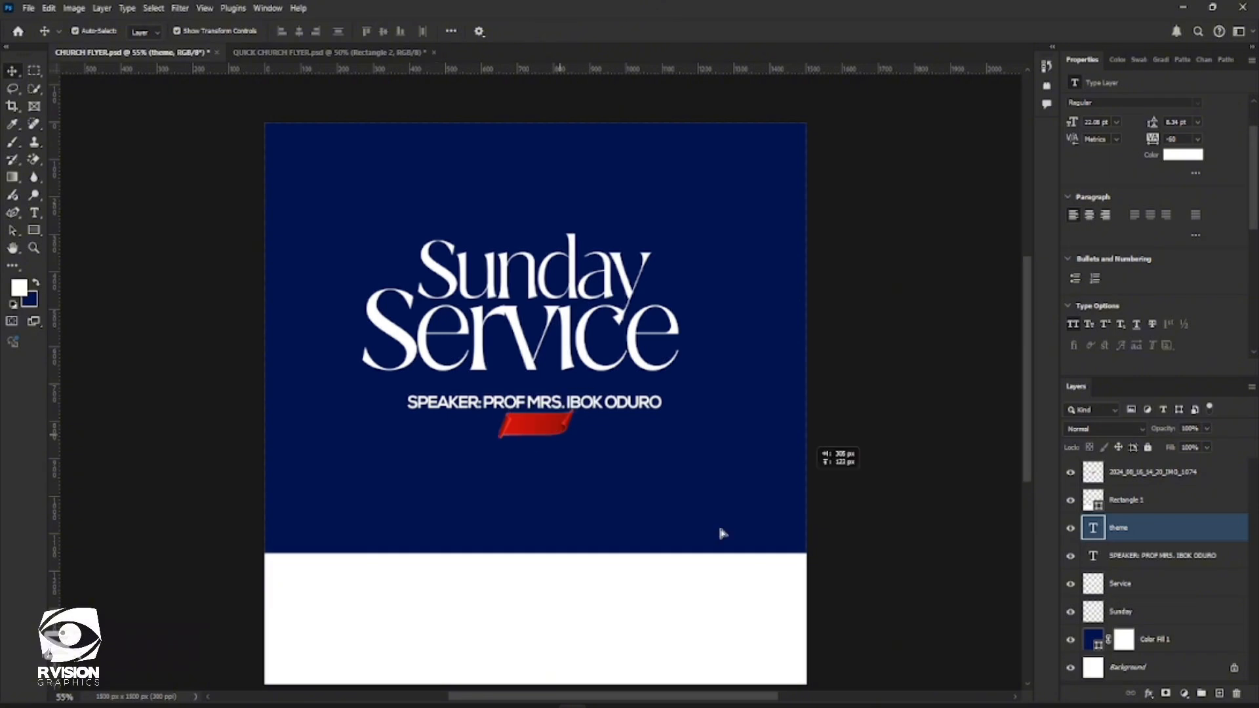
{"action": "double_click", "coordinate": [1093, 528]}
{"action": "left_click_drag", "start_coordinate": [1123, 535], "coordinate": [1113, 450]}
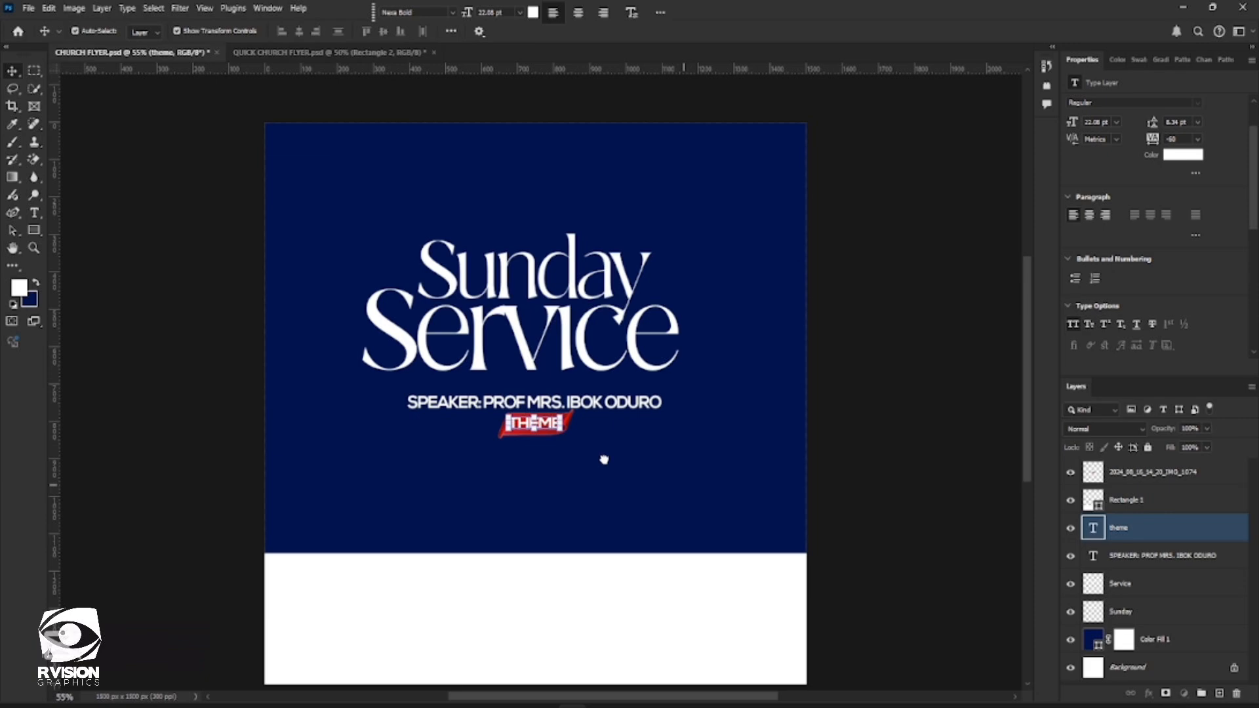
{"action": "left_click", "coordinate": [583, 221]}
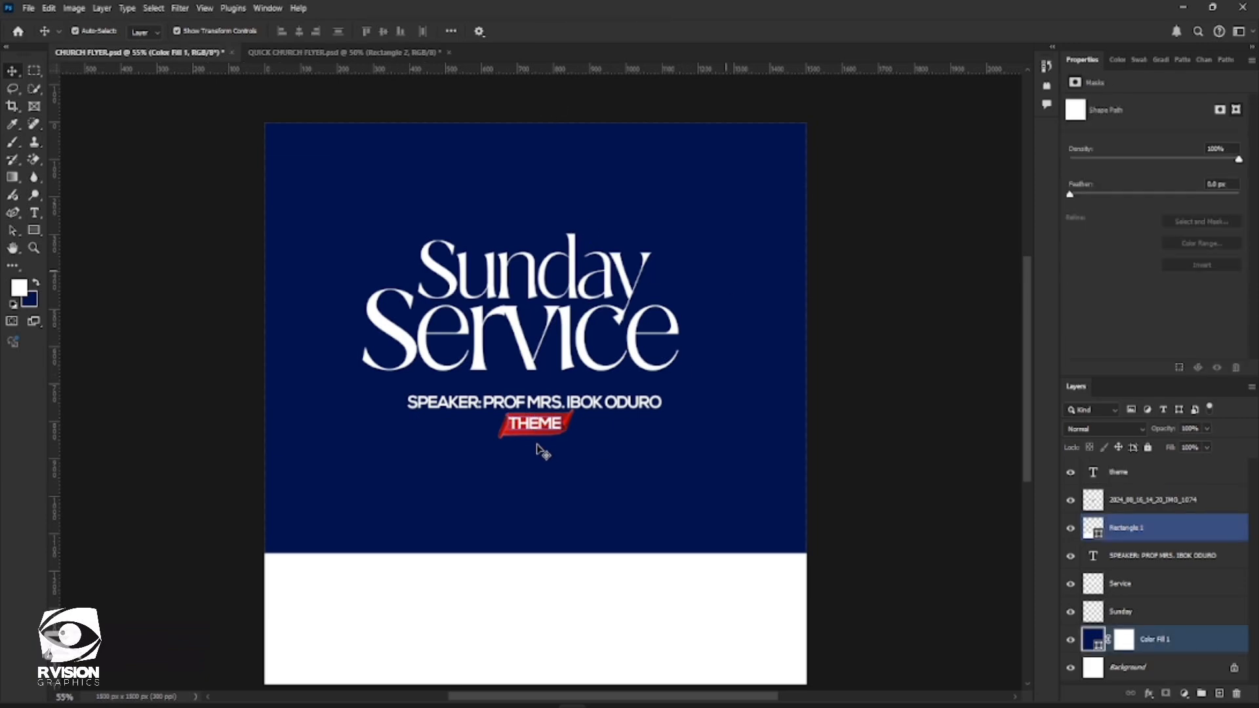
Scale the THEME text down to about 112 by 40 px, centered on the ribbon, and commit the transform
{"action": "left_click", "coordinate": [560, 433]}
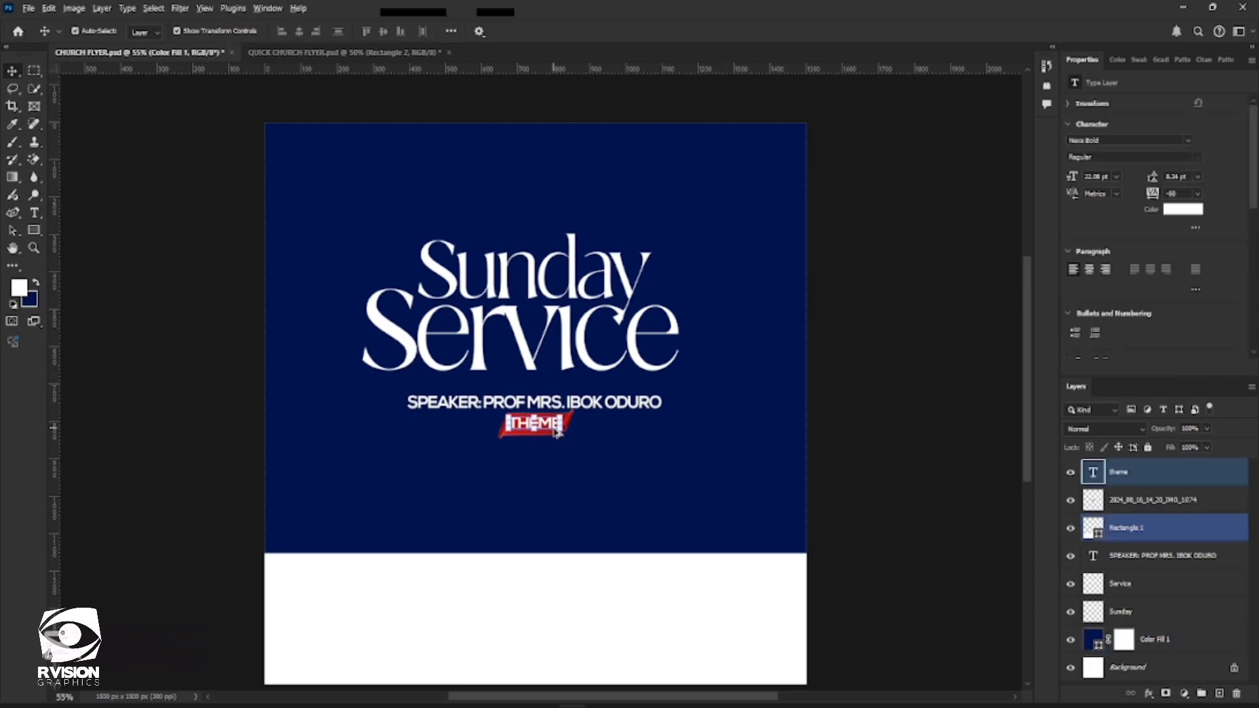
{"action": "scroll", "coordinate": [557, 433], "scroll_direction": "up", "scroll_amount": 2}
{"action": "scroll", "coordinate": [568, 448], "scroll_direction": "up", "scroll_amount": 1}
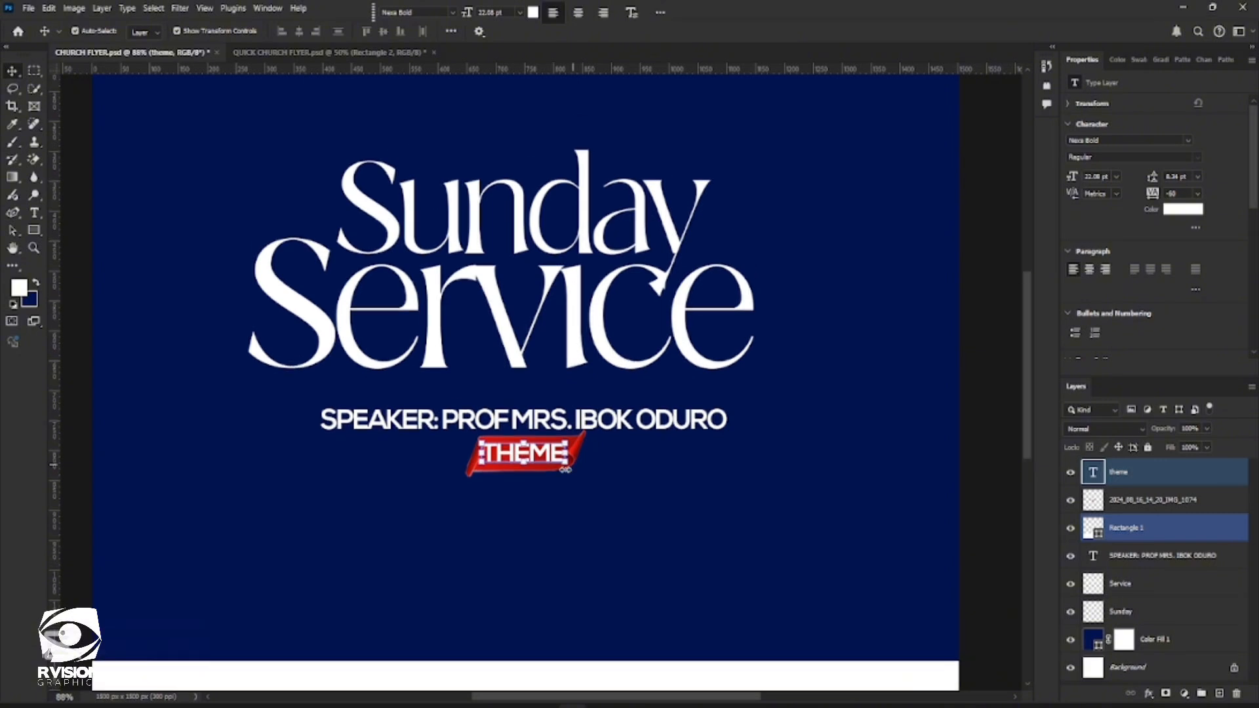
{"action": "left_click_drag", "start_coordinate": [564, 466], "coordinate": [557, 464]}
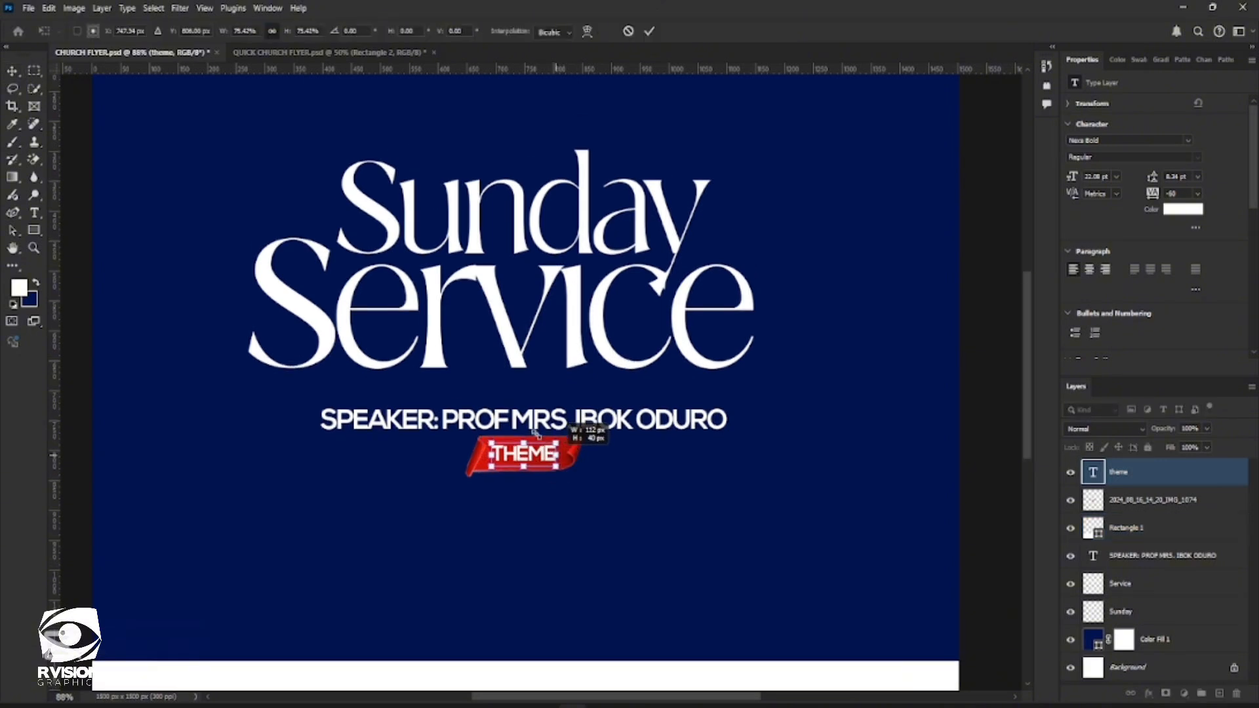
{"action": "left_click", "coordinate": [648, 31]}
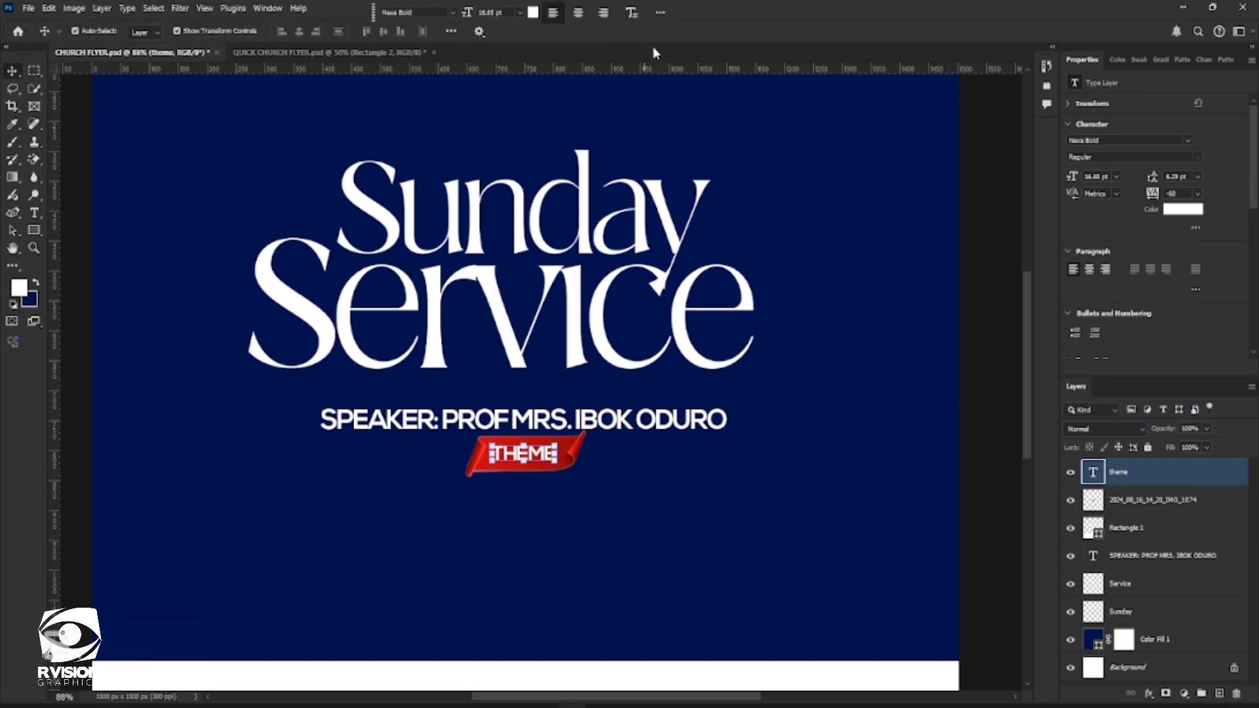
{"action": "left_click", "coordinate": [613, 470]}
Duplicate the speaker line and move the copy below the ribbon
{"action": "scroll", "coordinate": [555, 423], "scroll_direction": "down", "scroll_amount": 2}
{"action": "scroll", "coordinate": [554, 423], "scroll_direction": "down", "scroll_amount": 1}
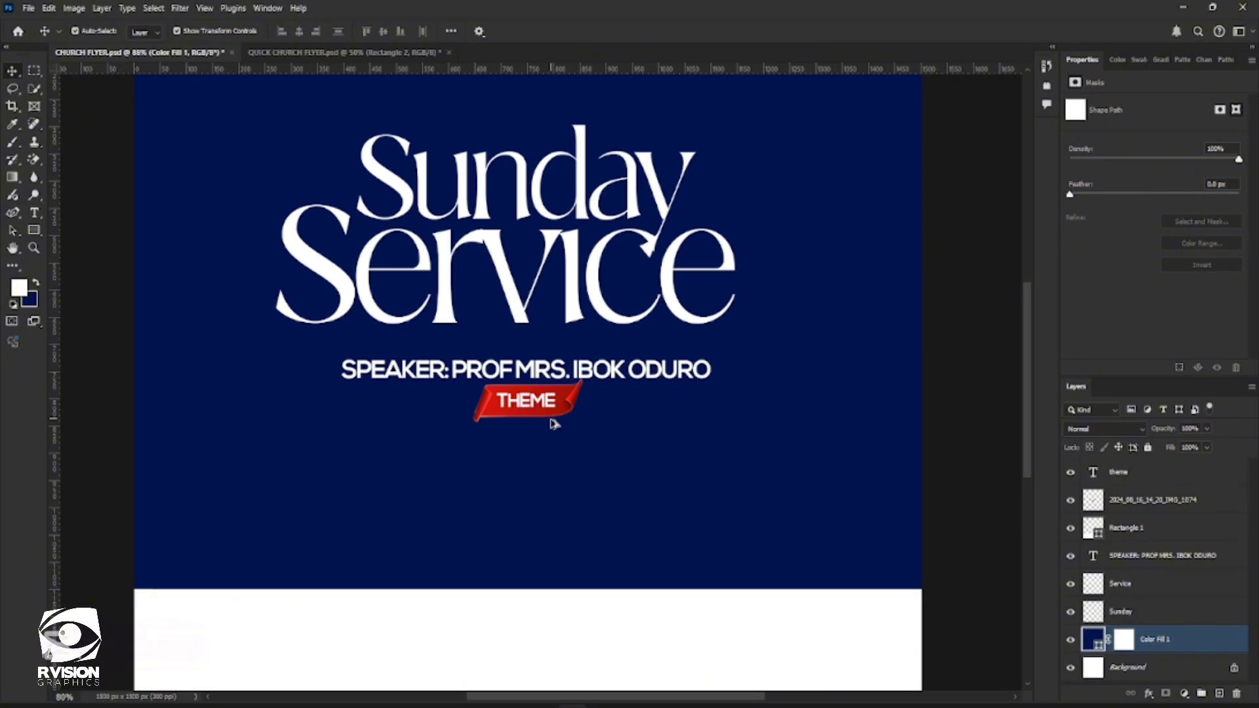
{"action": "left_click", "coordinate": [605, 371], "text": "shift"}
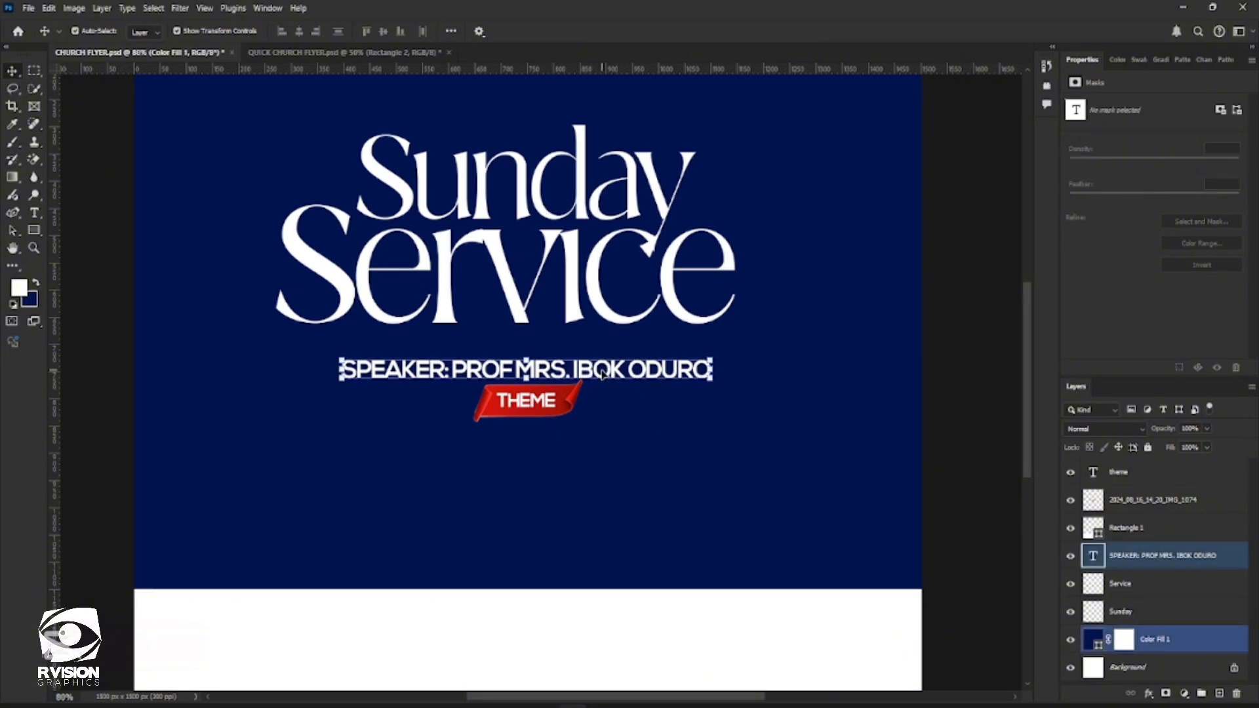
{"action": "left_click", "coordinate": [604, 373]}
{"action": "key", "text": "ctrl+j"}
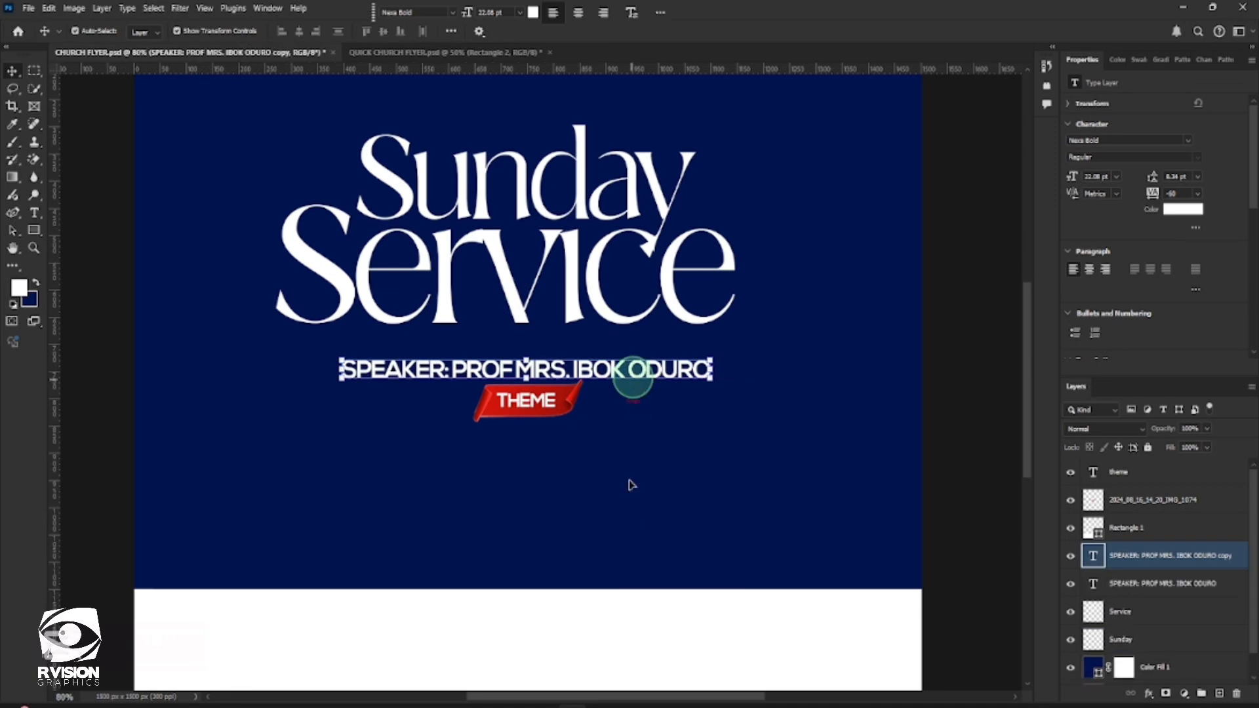
{"action": "left_click_drag", "start_coordinate": [633, 379], "coordinate": [625, 447]}
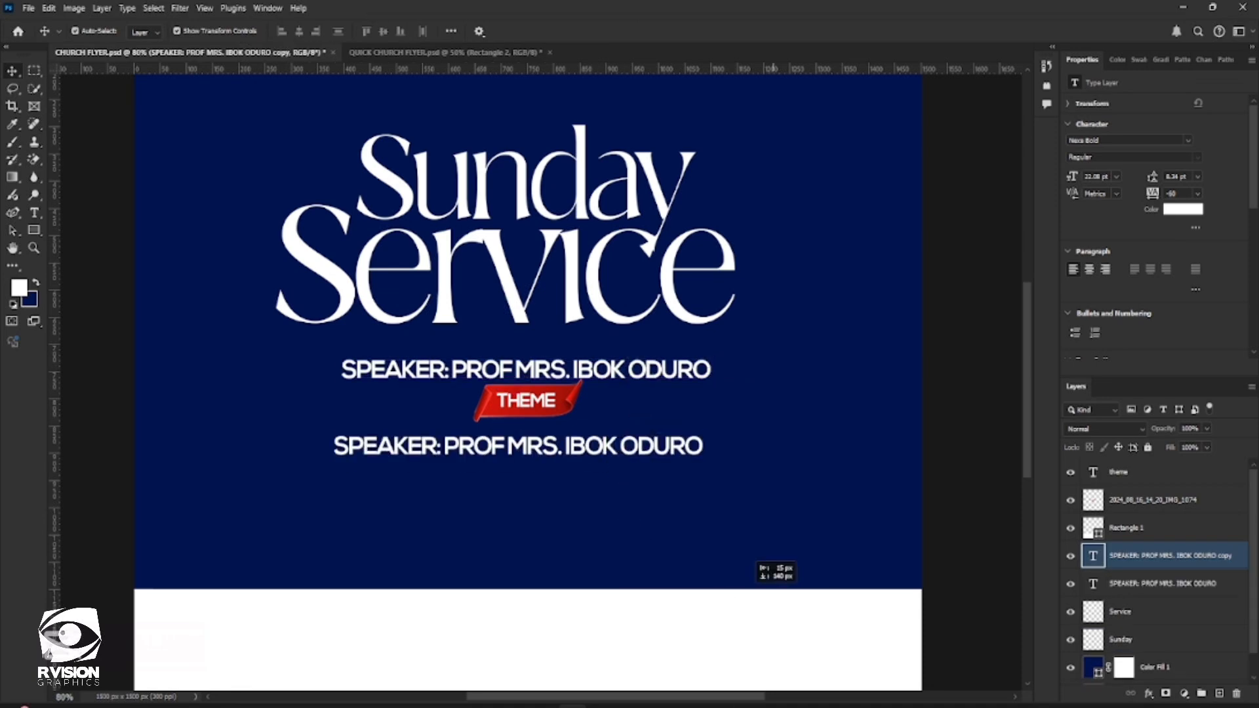
Copy the theme wording, without the THEME label, from the Aceh Word document and paste it over the duplicated speaker line's text
{"action": "left_click", "coordinate": [739, 707]}
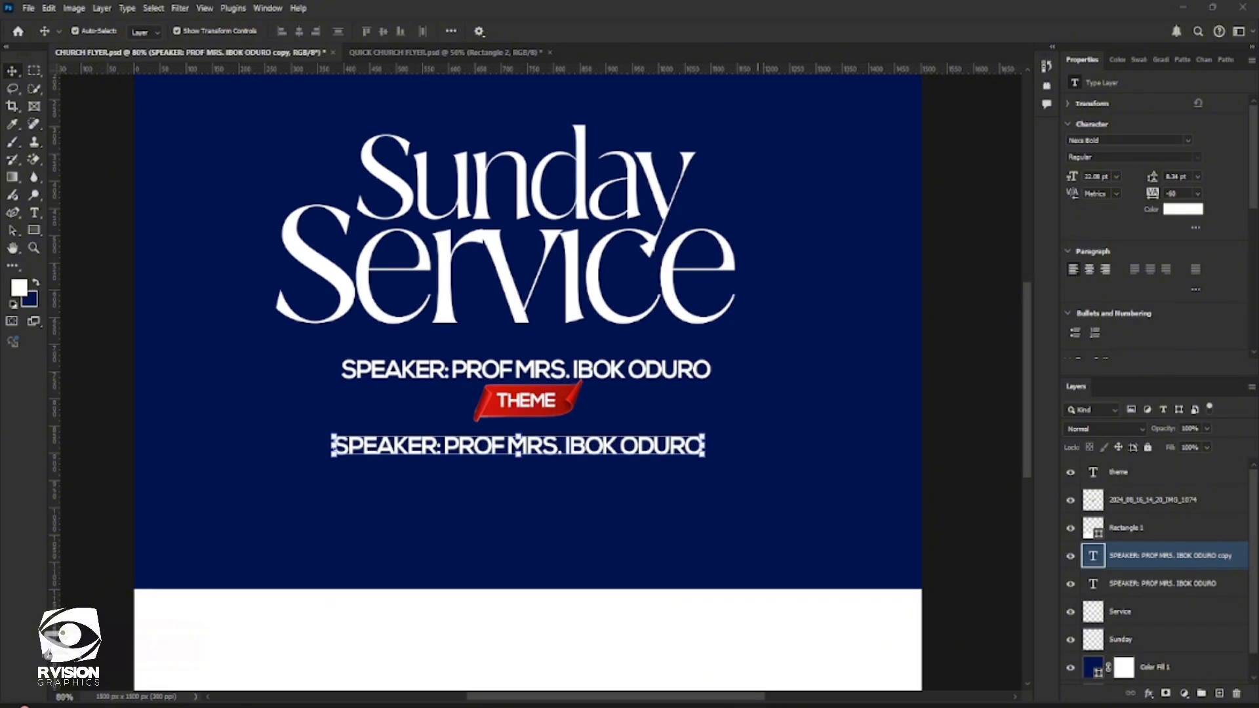
{"action": "scroll", "coordinate": [345, 297], "scroll_direction": "down", "scroll_amount": 1}
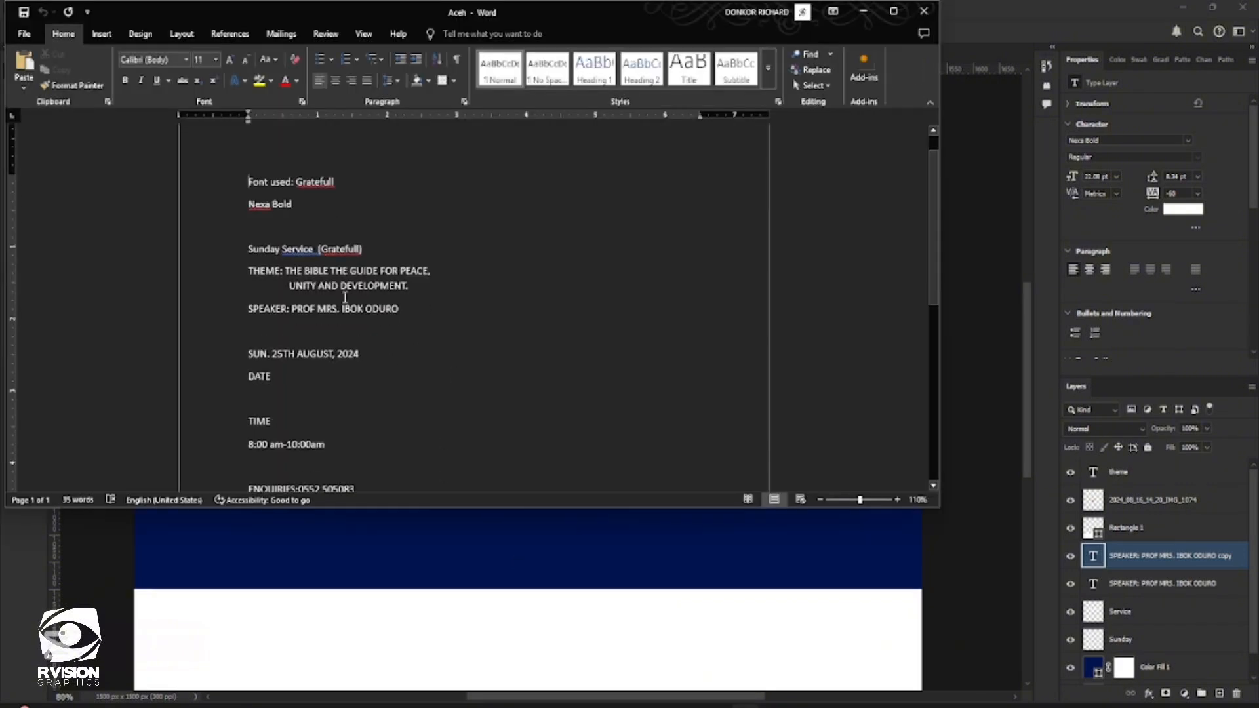
{"action": "left_click_drag", "start_coordinate": [288, 270], "coordinate": [413, 290]}
{"action": "key", "text": "ctrl+c"}
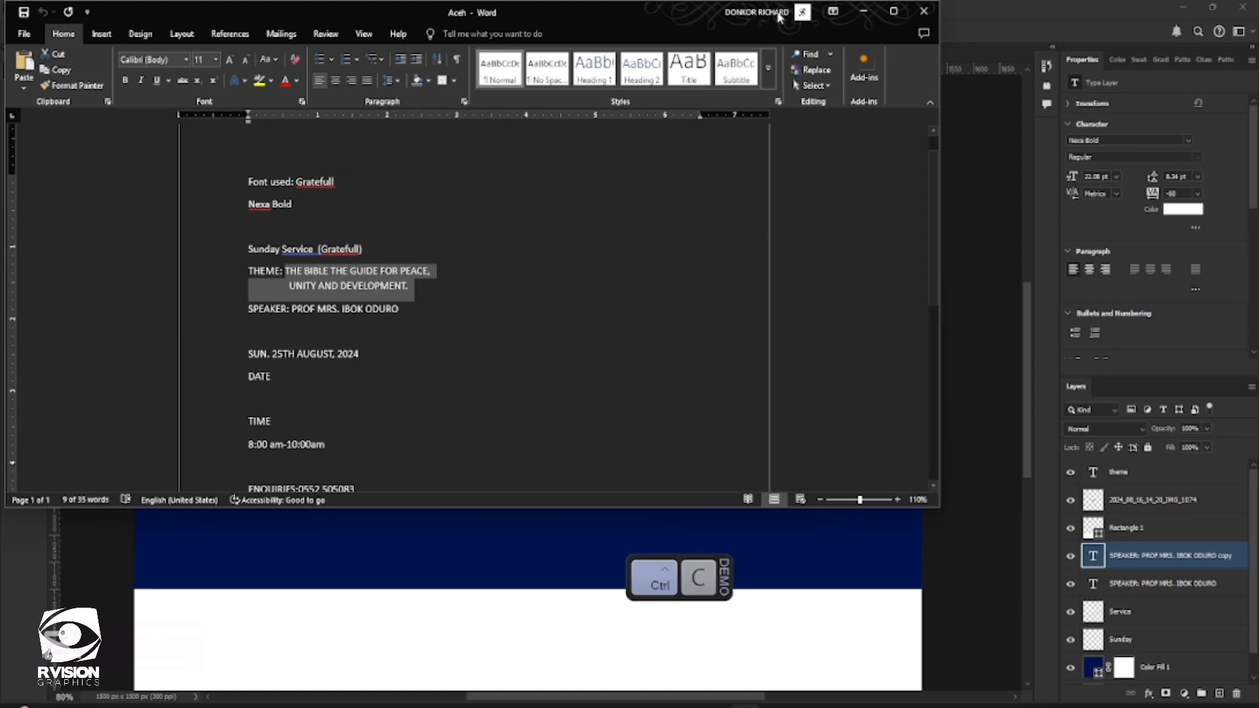
{"action": "left_click", "coordinate": [863, 12]}
{"action": "double_click", "coordinate": [549, 447]}
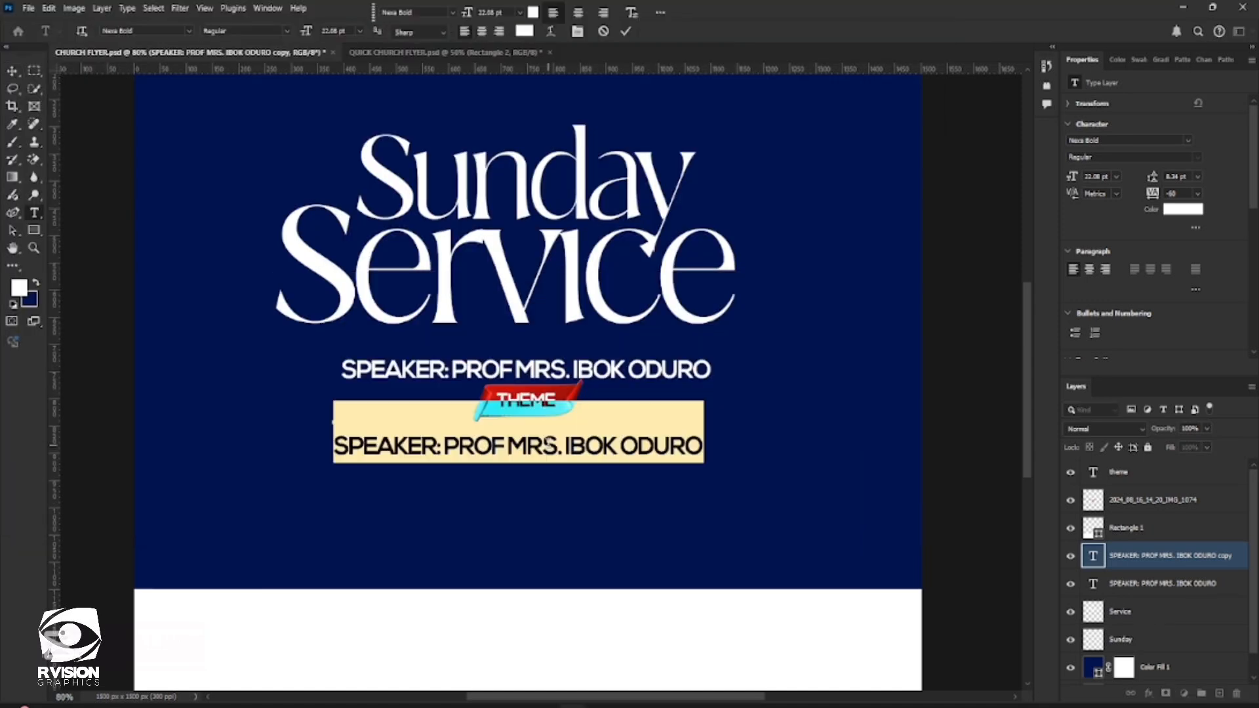
{"action": "key", "text": "ctrl+v"}
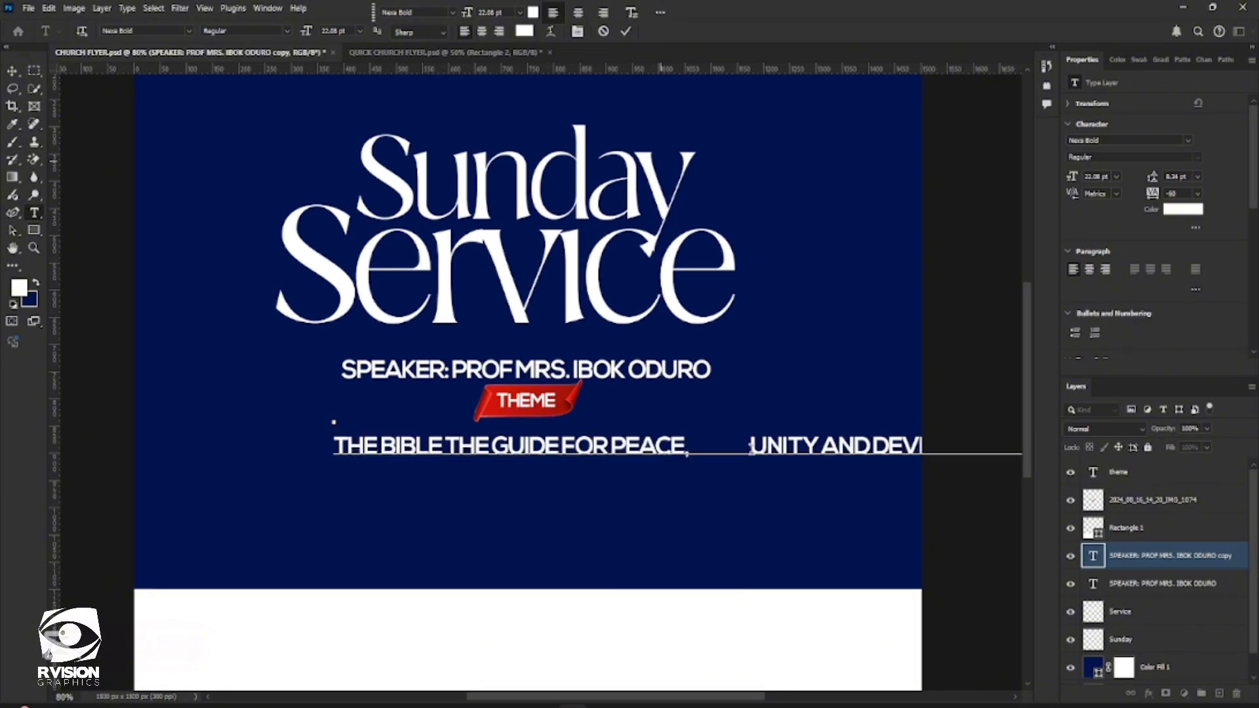
Delete extra spaces before "UNITY AND DEVELOPMENT." and break the theme text onto a second line there
{"action": "left_click", "coordinate": [752, 446]}
{"action": "key", "text": "BackSpace"}
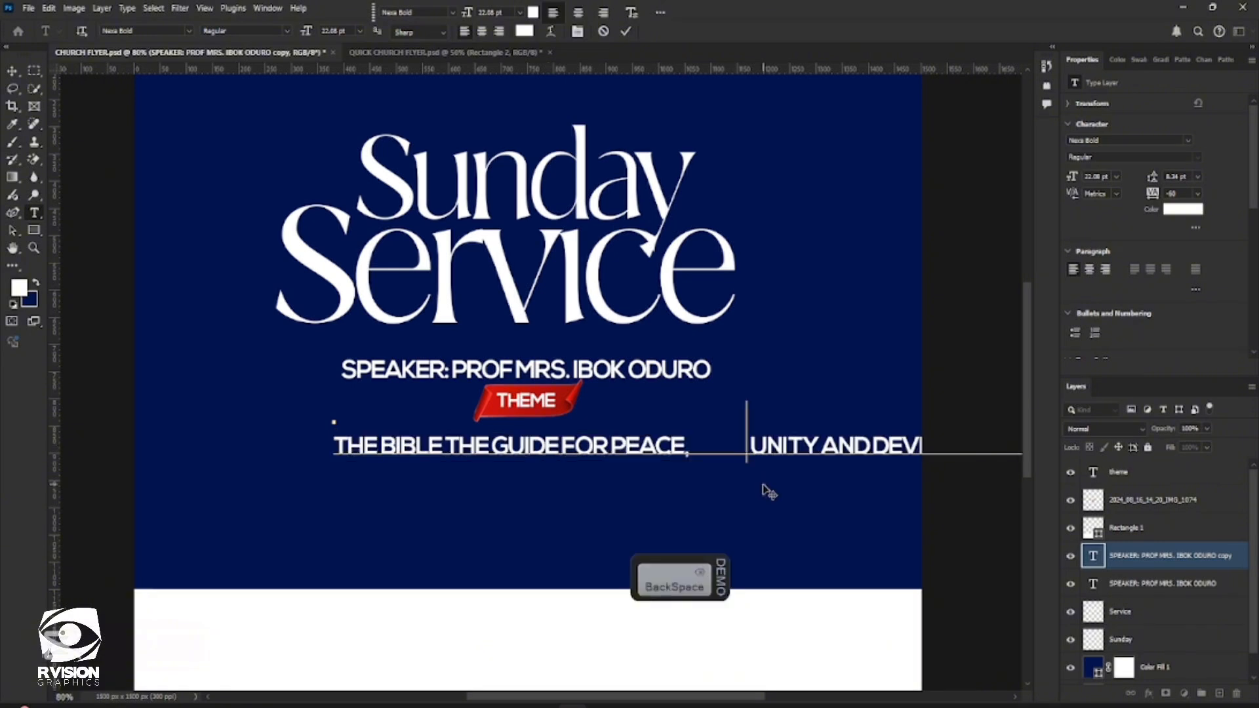
{"action": "key", "text": "BackSpace"}
{"action": "key", "text": "BackSpace"}
{"action": "key", "text": "BackSpace"}
{"action": "key", "text": "BackSpace"}
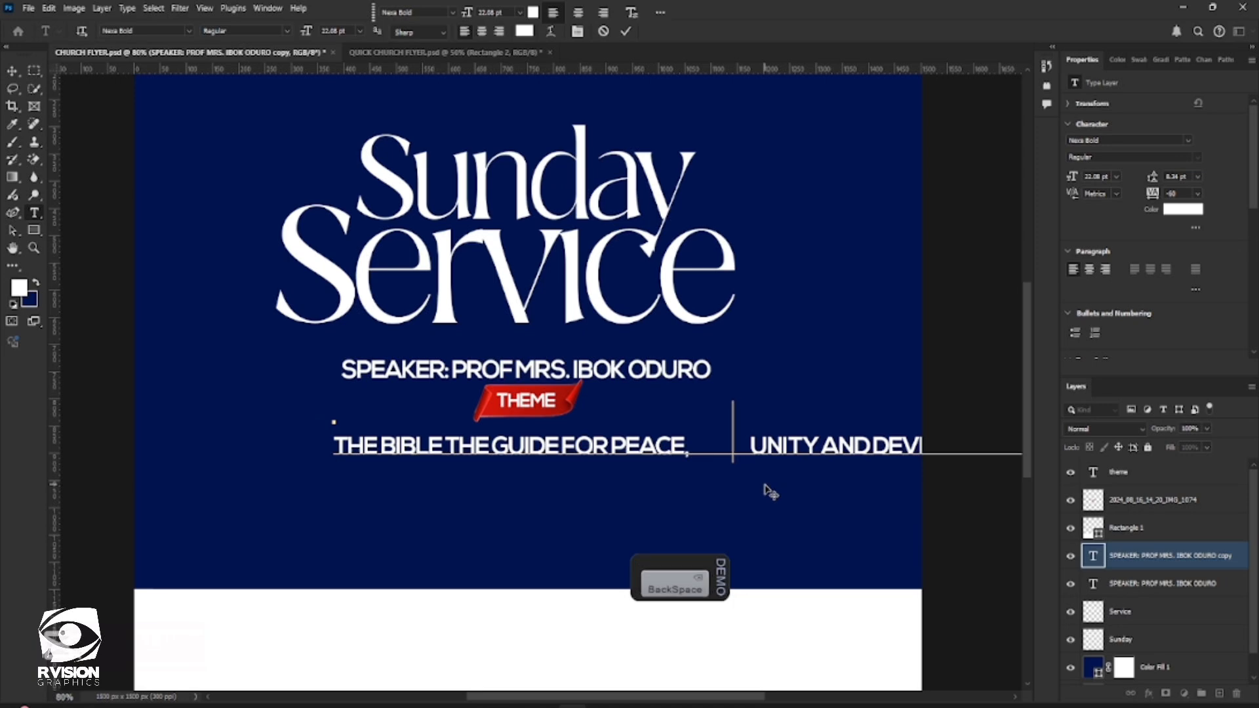
{"action": "key", "text": "BackSpace"}
{"action": "key", "text": "BackSpace"}
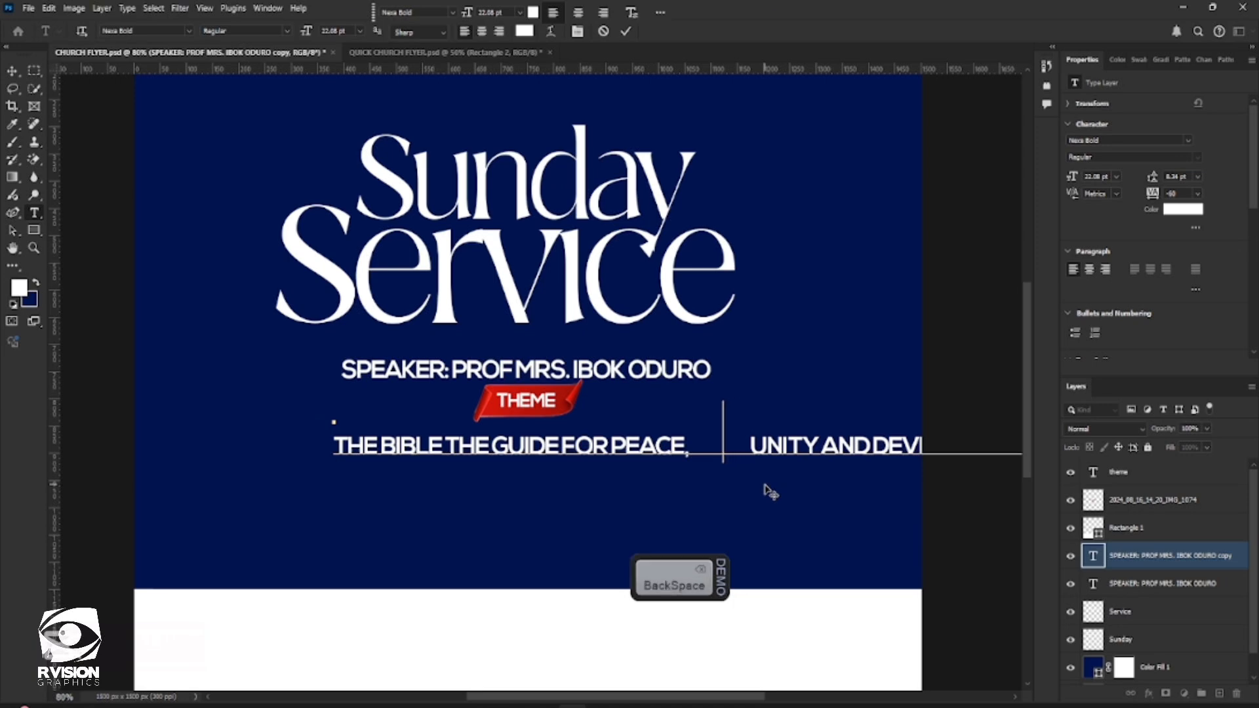
{"action": "key", "text": "BackSpace"}
{"action": "key", "text": "BackSpace"}
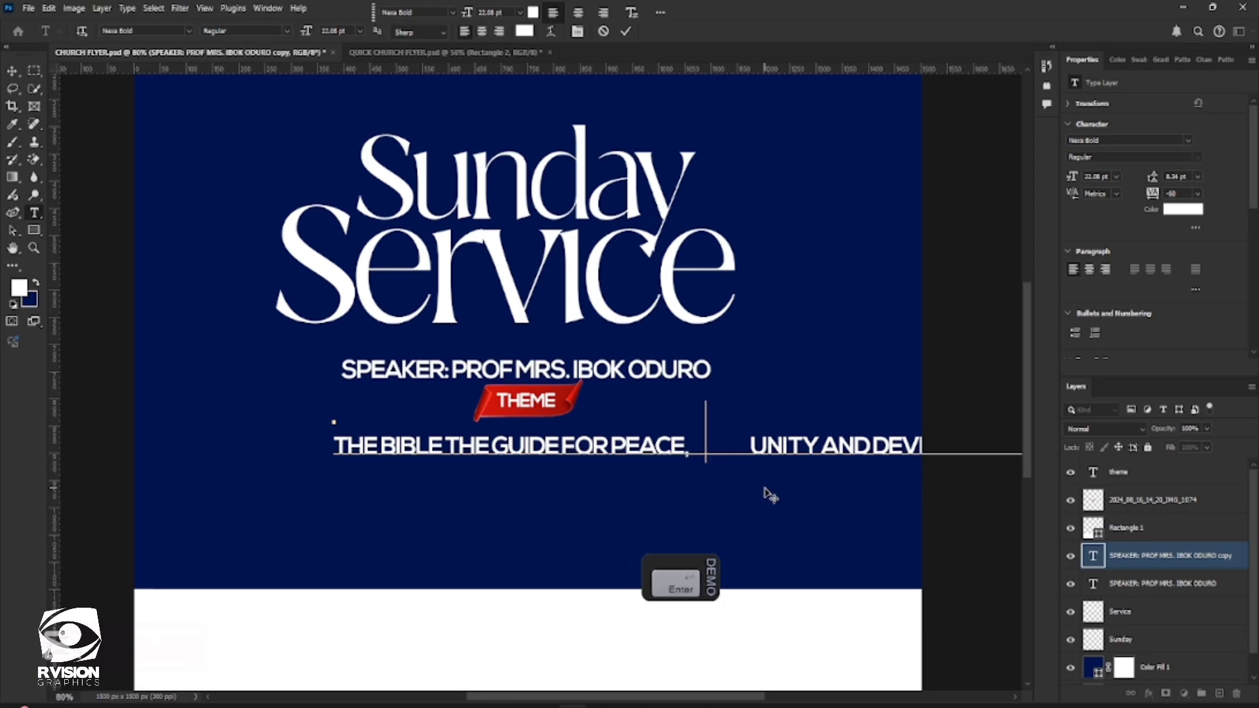
{"action": "key", "text": "BackSpace"}
{"action": "key", "text": "Return"}
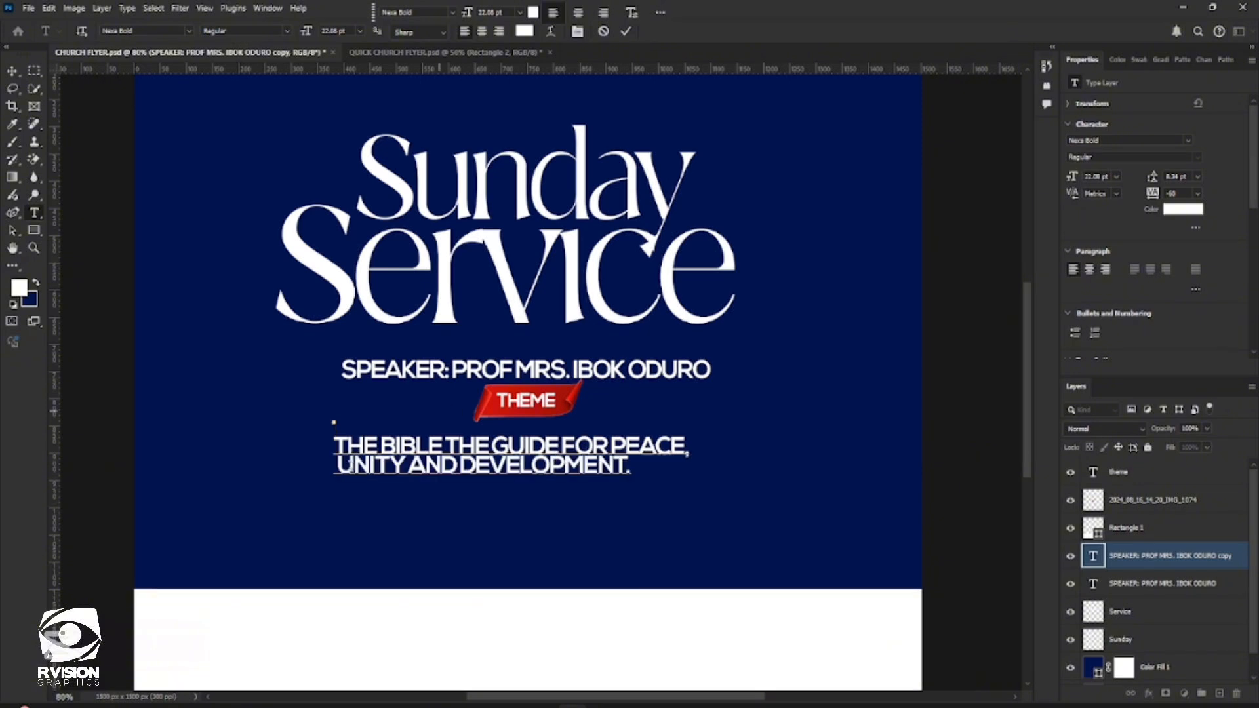
Center-align both lines of the theme text and commit the text edit
{"action": "key", "text": "ctrl+a"}
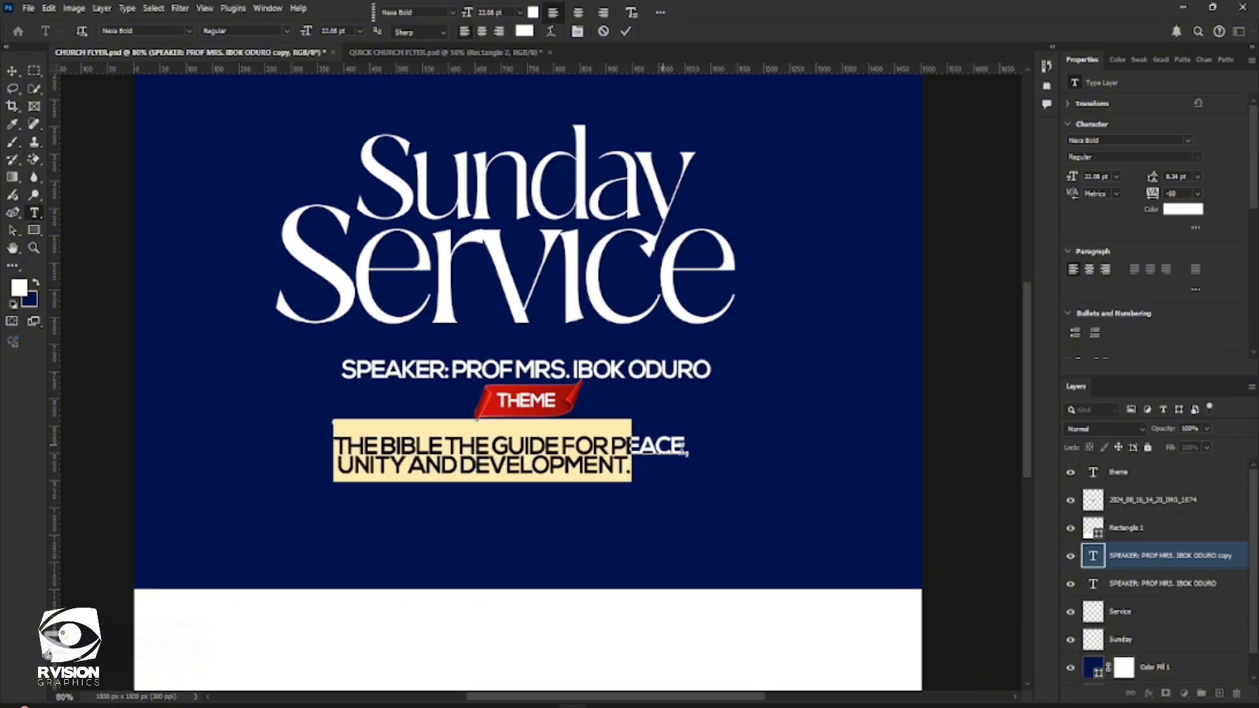
{"action": "key", "text": "ctrl+a"}
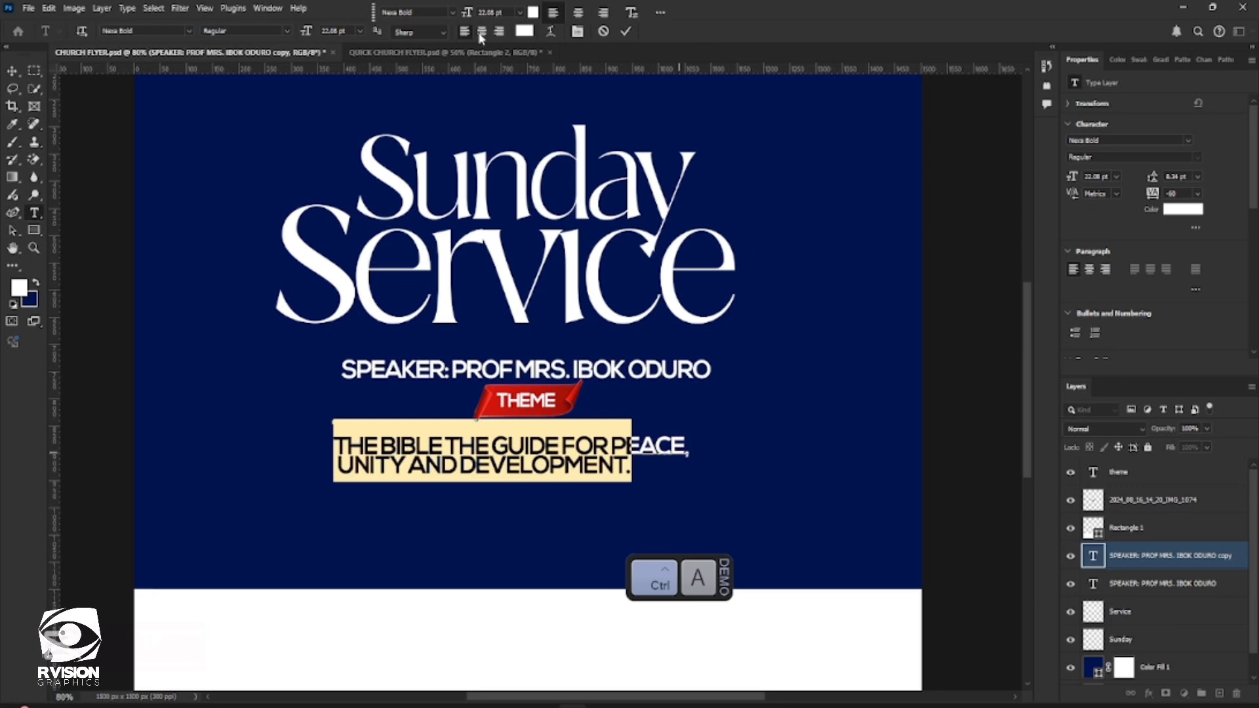
{"action": "key", "text": "ctrl+shift+c"}
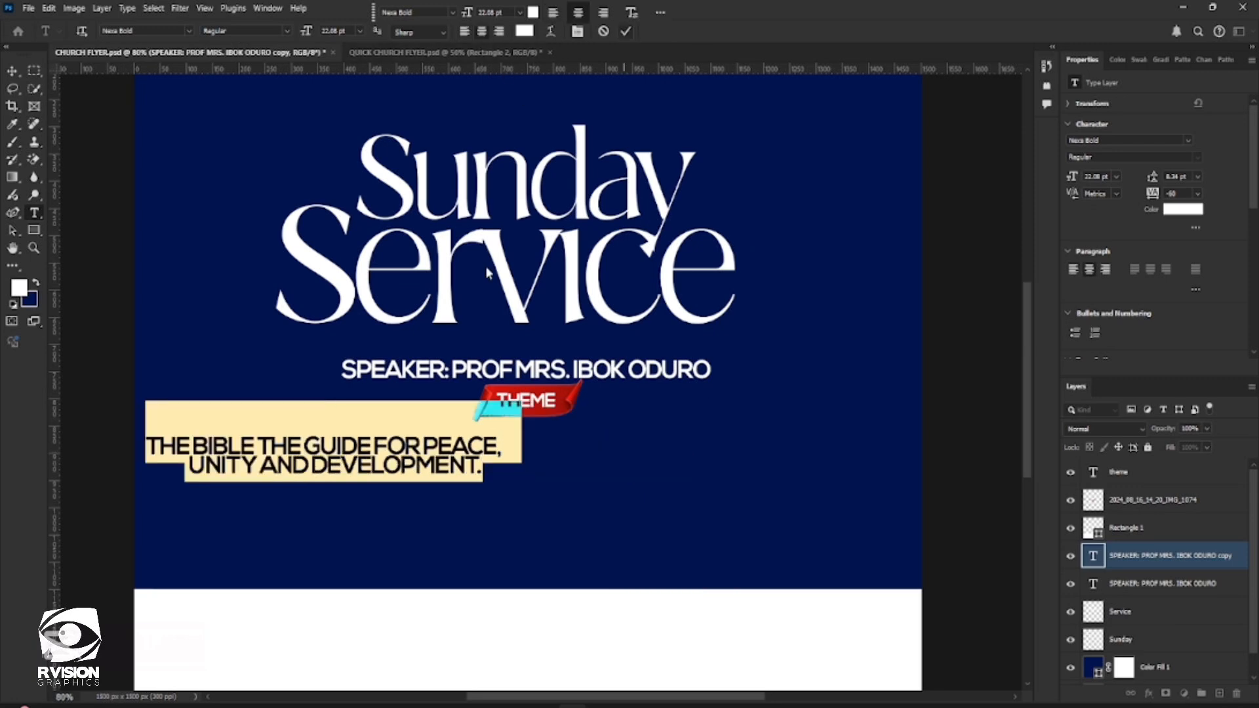
{"action": "key", "text": "ctrl+Return"}
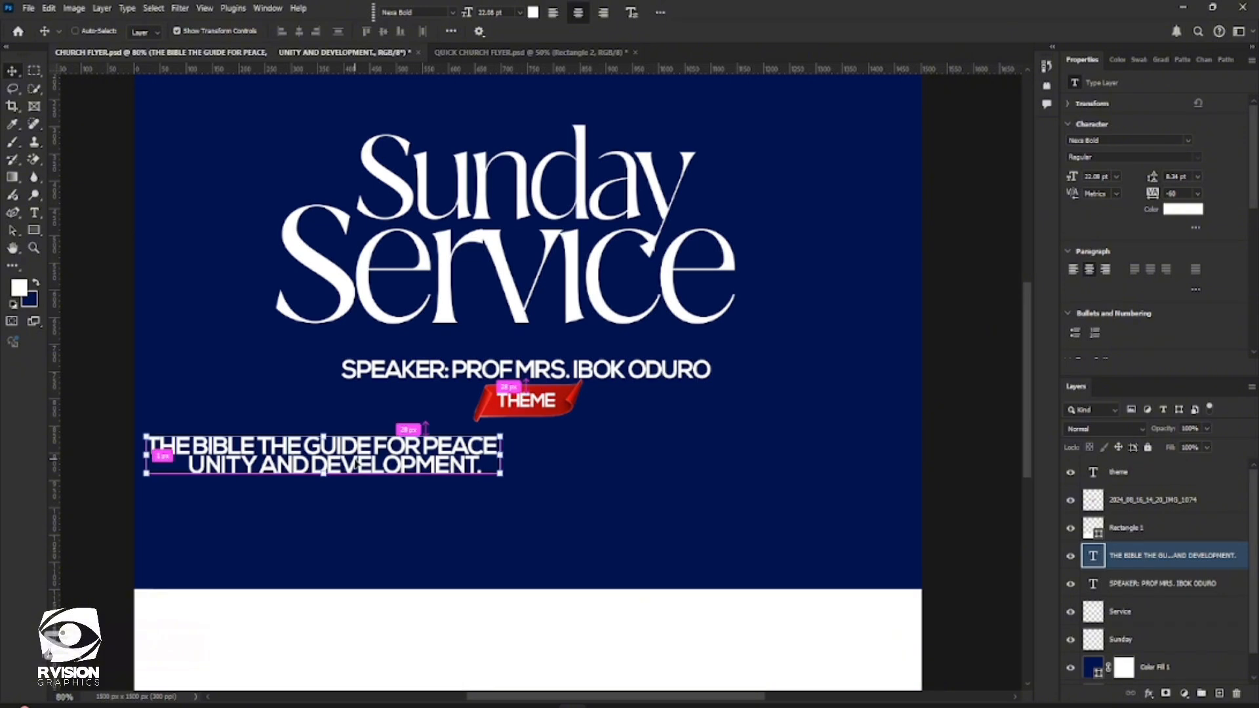
Align the theme text and the speaker line to the horizontal center of the canvas
{"action": "key", "text": "ctrl+a"}
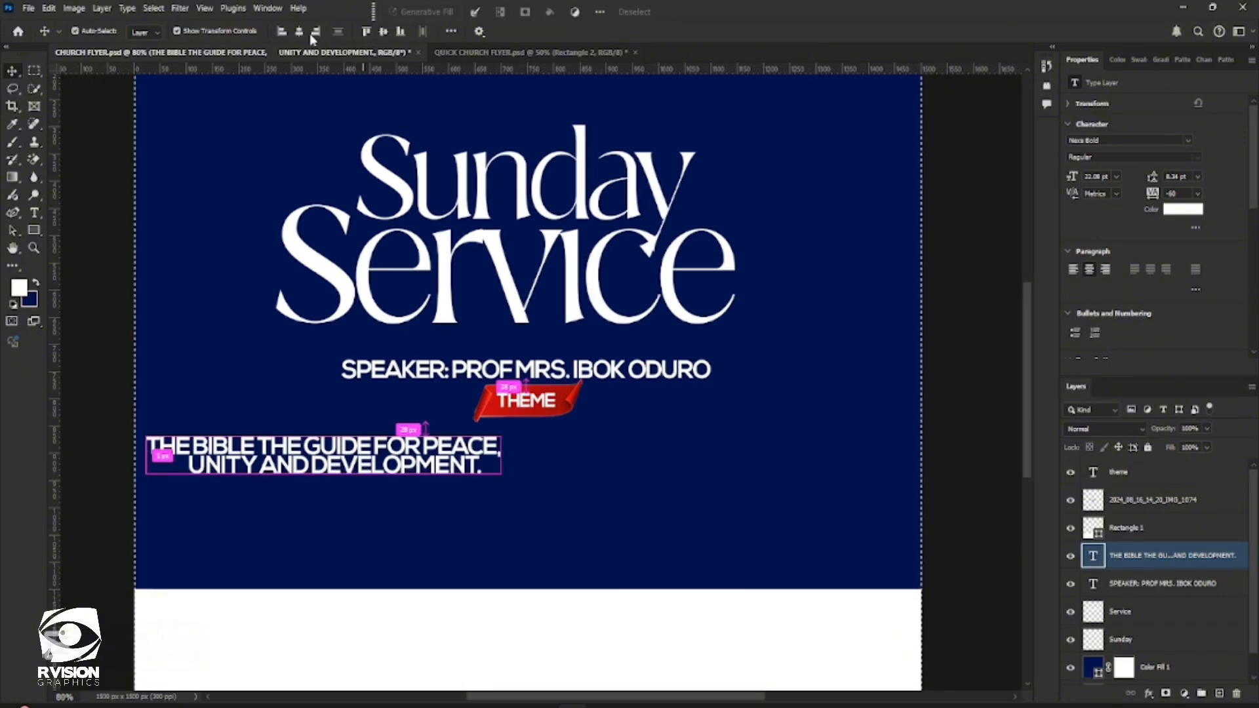
{"action": "left_click", "coordinate": [300, 31]}
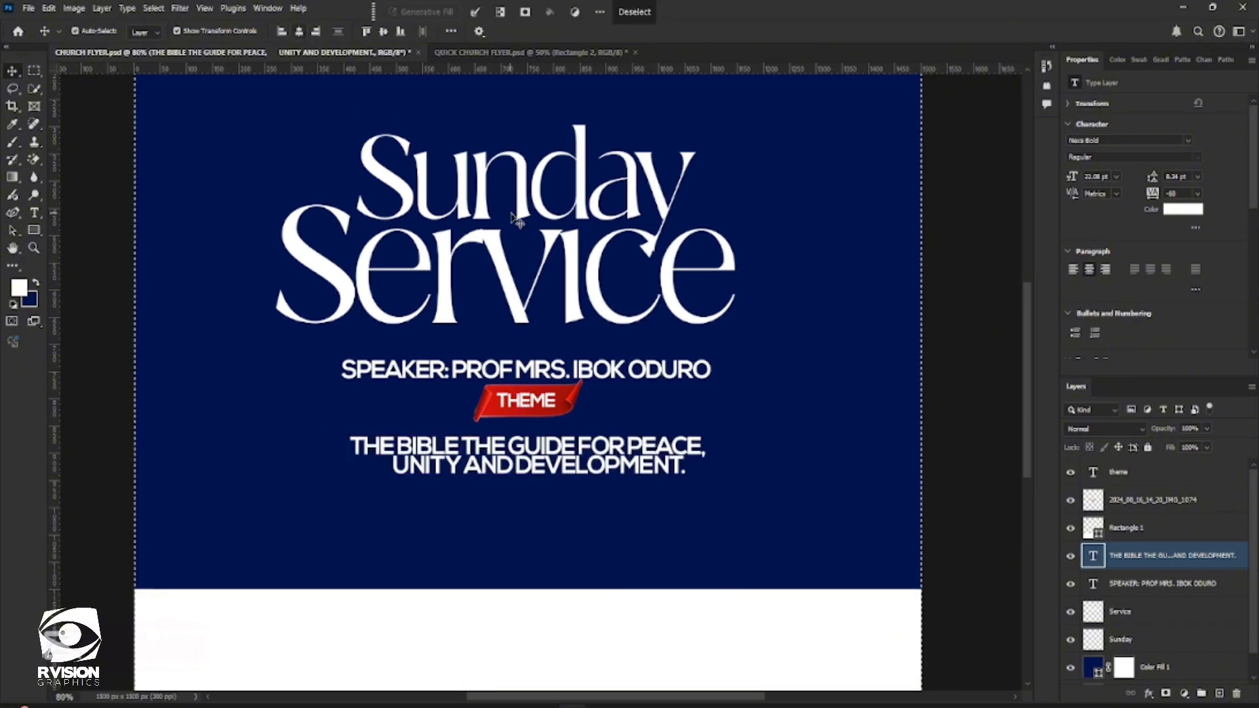
{"action": "double_click", "coordinate": [526, 370]}
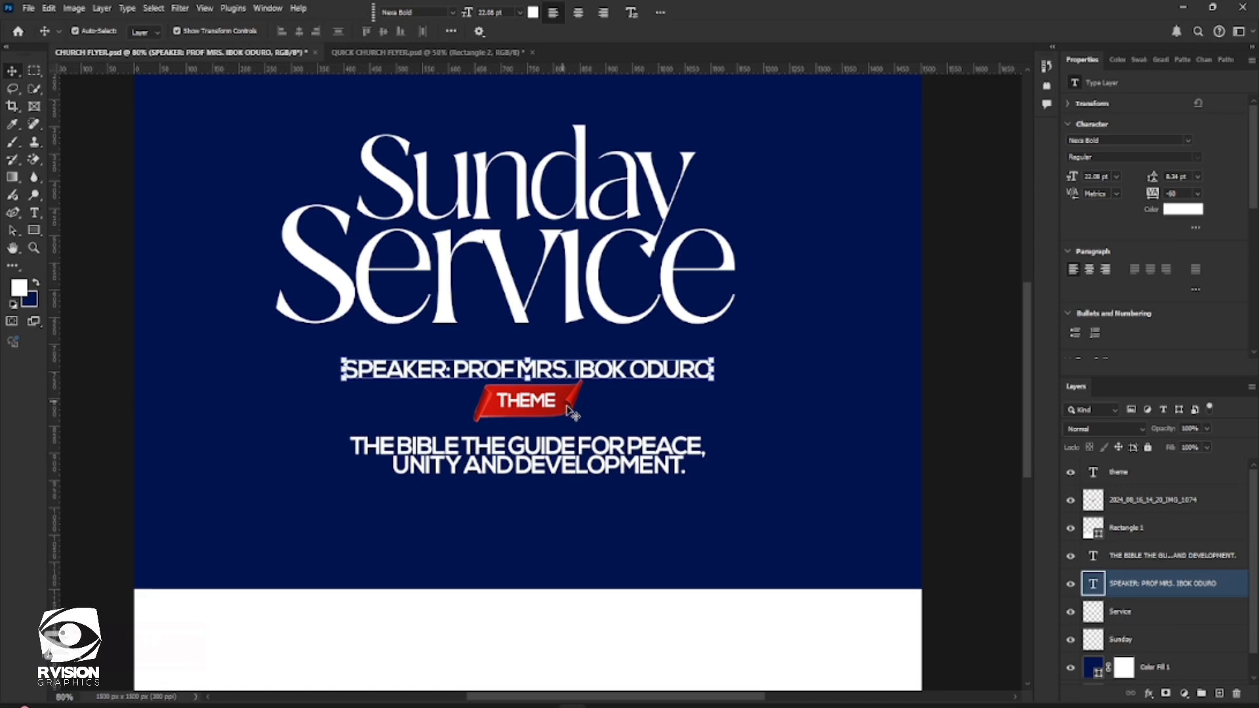
Place the gold foil image 2024_07_05_09_31_IMG_0049 as an embedded object directly above the theme text layer and commit it
{"action": "left_click", "coordinate": [603, 467]}
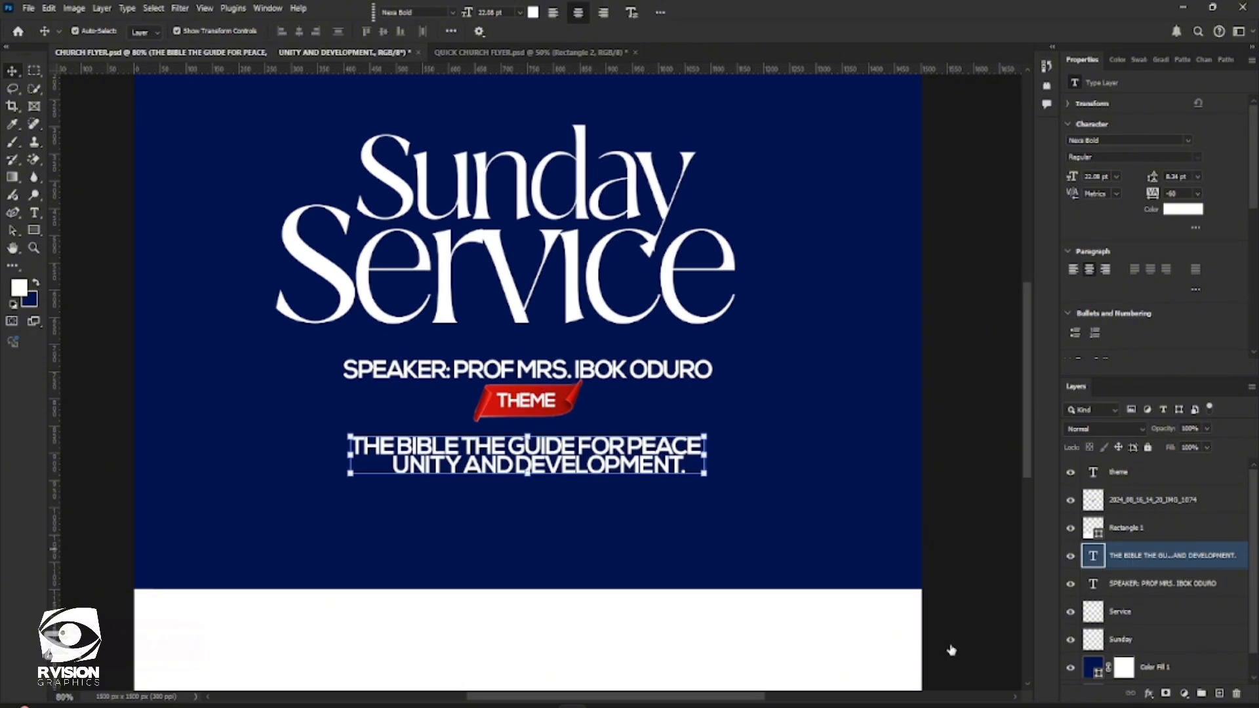
{"action": "left_click", "coordinate": [1132, 511], "text": "ctrl"}
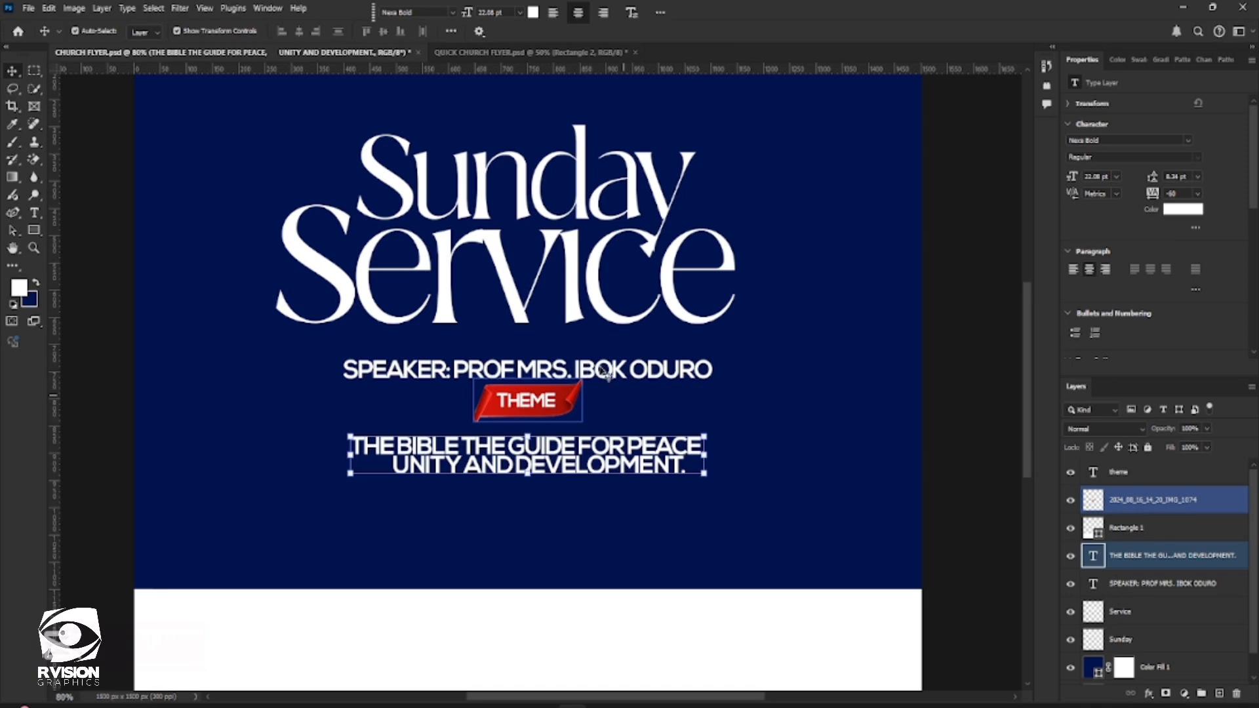
{"action": "left_click", "coordinate": [28, 8]}
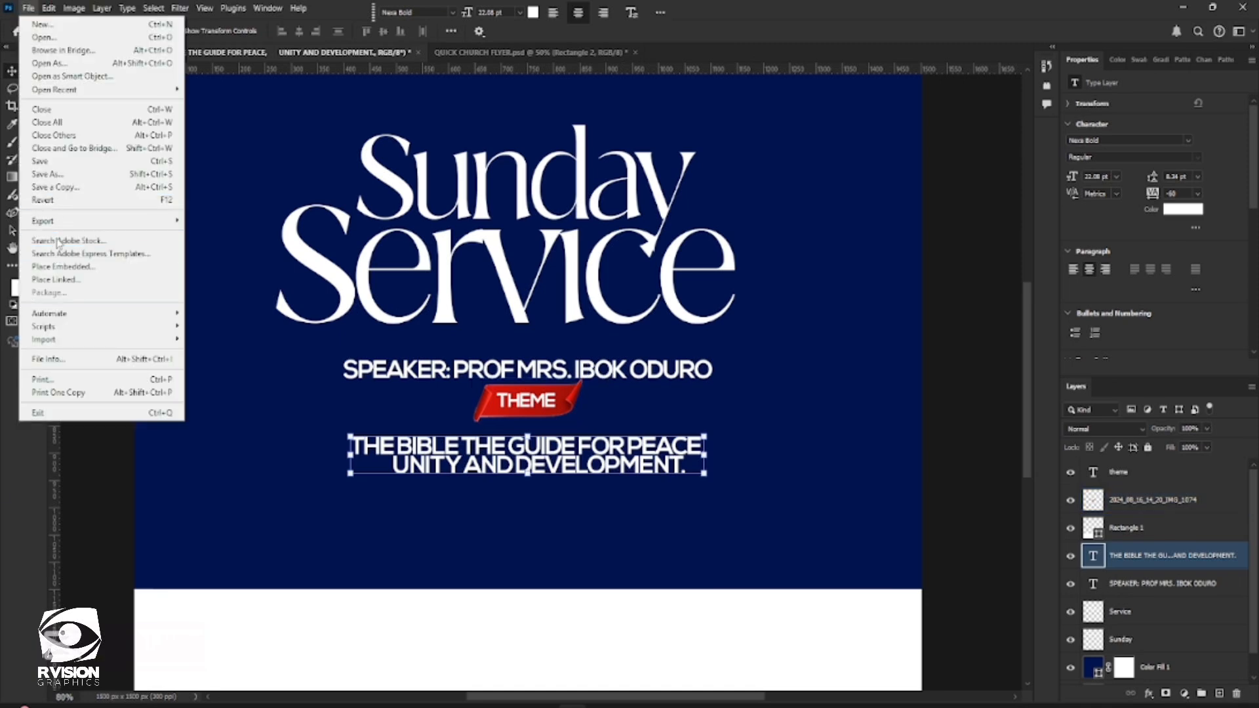
{"action": "left_click", "coordinate": [63, 266]}
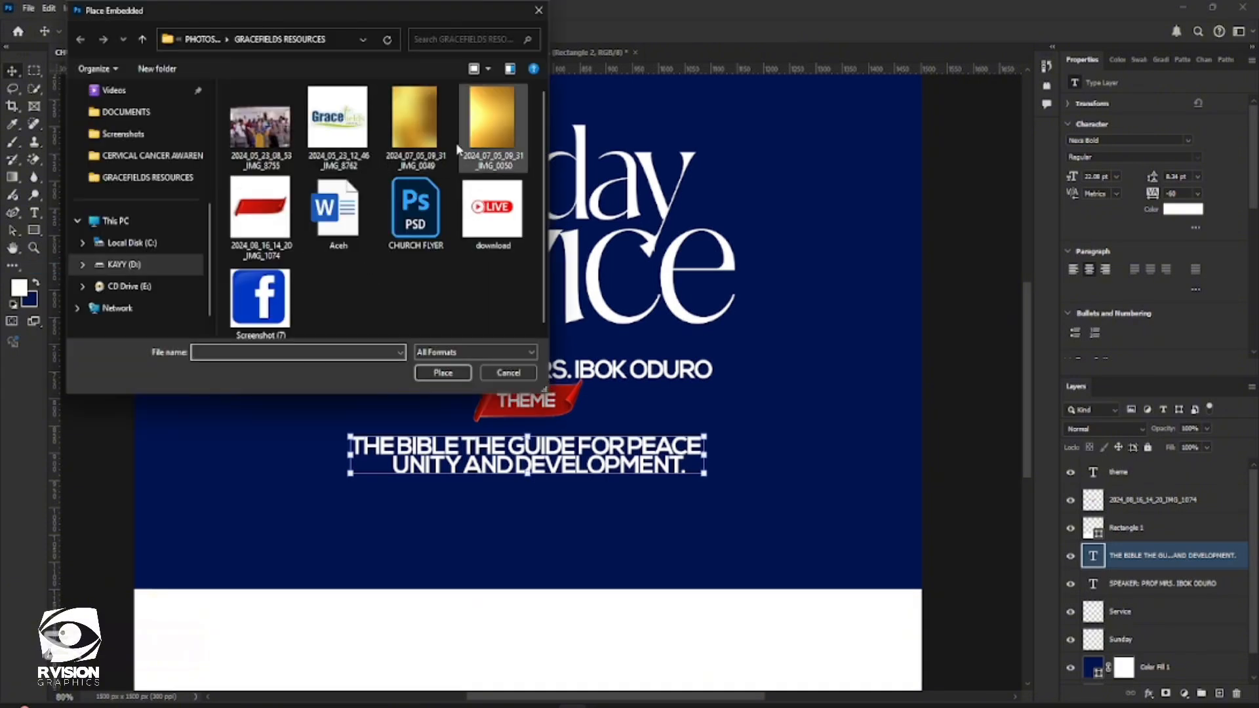
{"action": "double_click", "coordinate": [414, 120]}
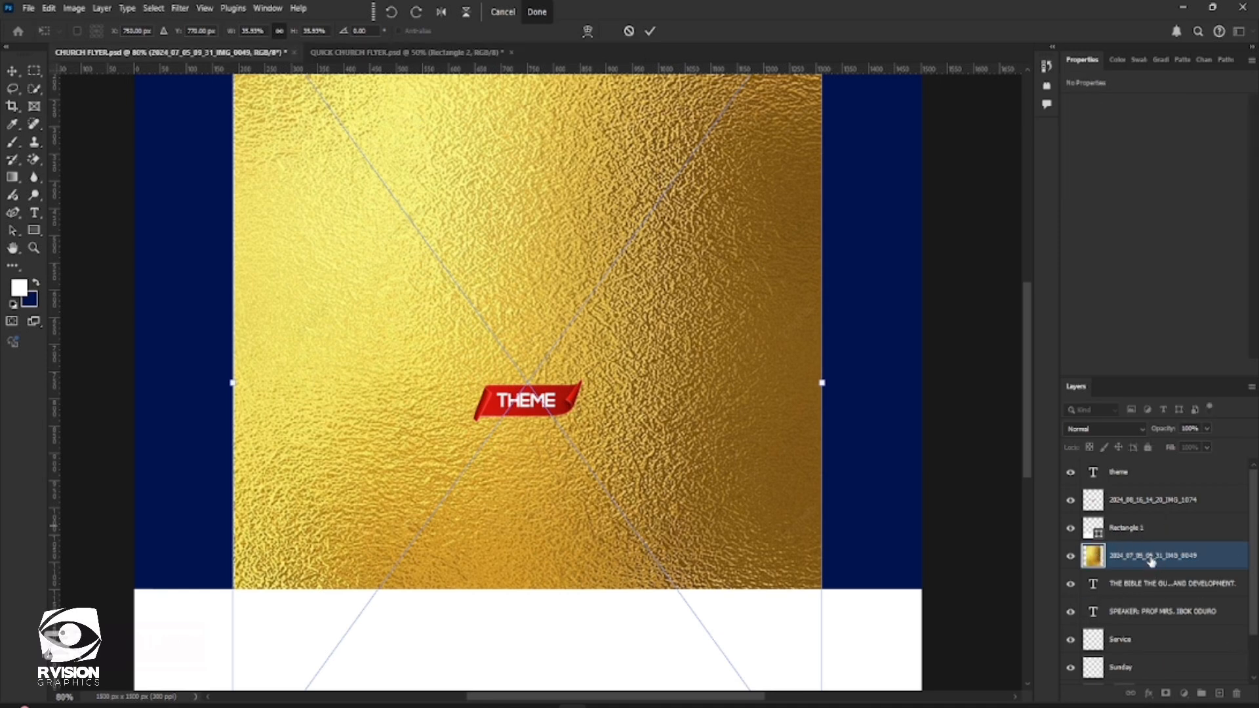
{"action": "mouse_move", "coordinate": [1150, 561]}
{"action": "left_mouse_down"}
{"action": "mouse_move", "coordinate": [1143, 500]}
{"action": "mouse_move", "coordinate": [1157, 555]}
{"action": "left_mouse_up"}
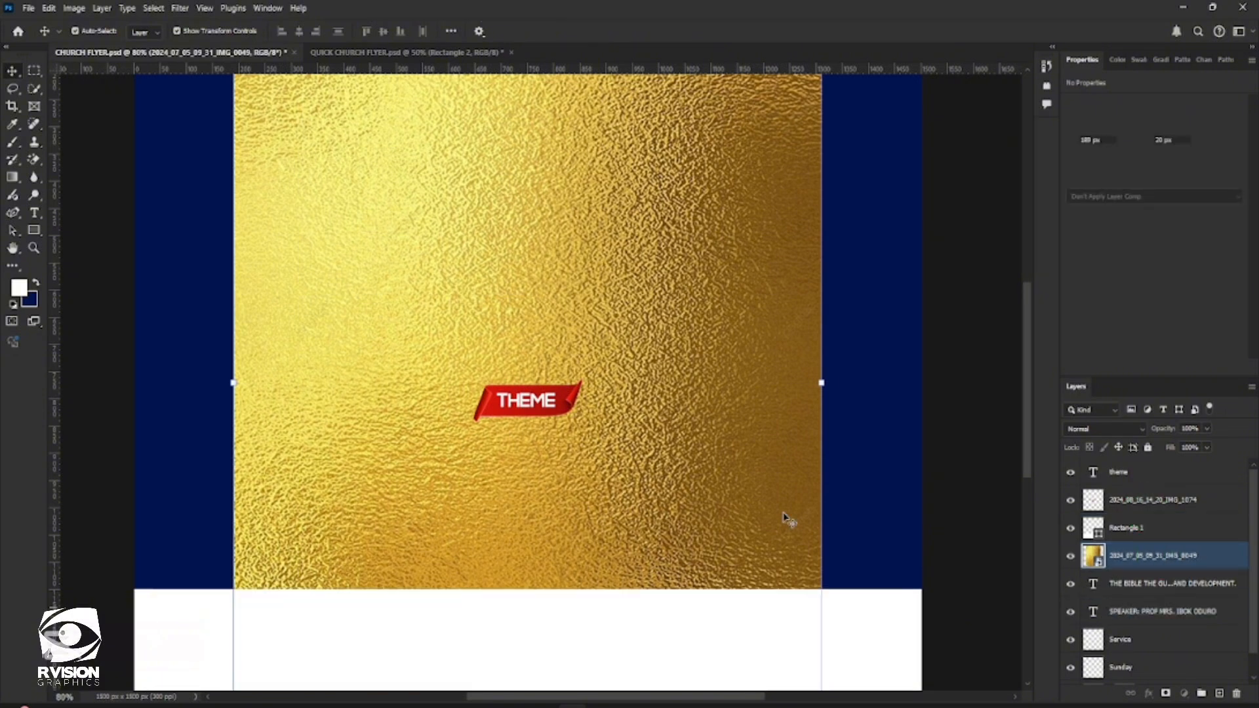
{"action": "left_click", "coordinate": [1151, 590], "text": "shift"}
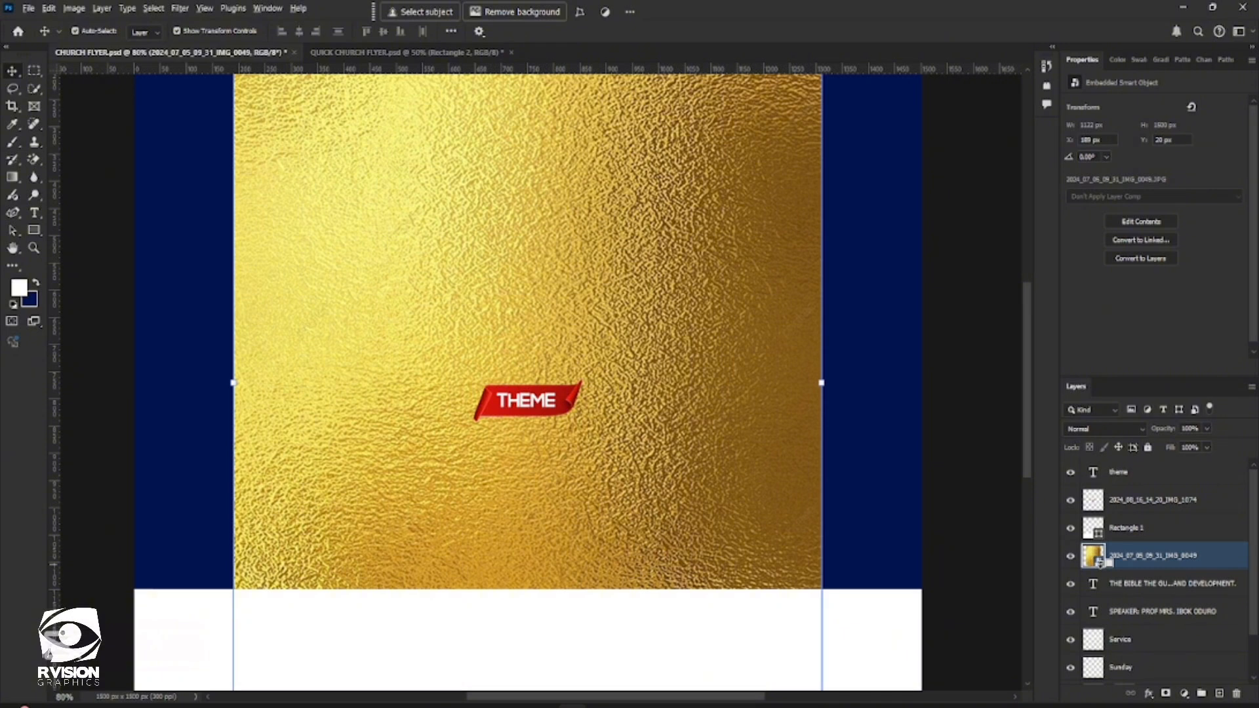
Clip the gold foil image to the theme text layer directly beneath it
{"action": "left_click", "coordinate": [1100, 568], "text": "alt"}
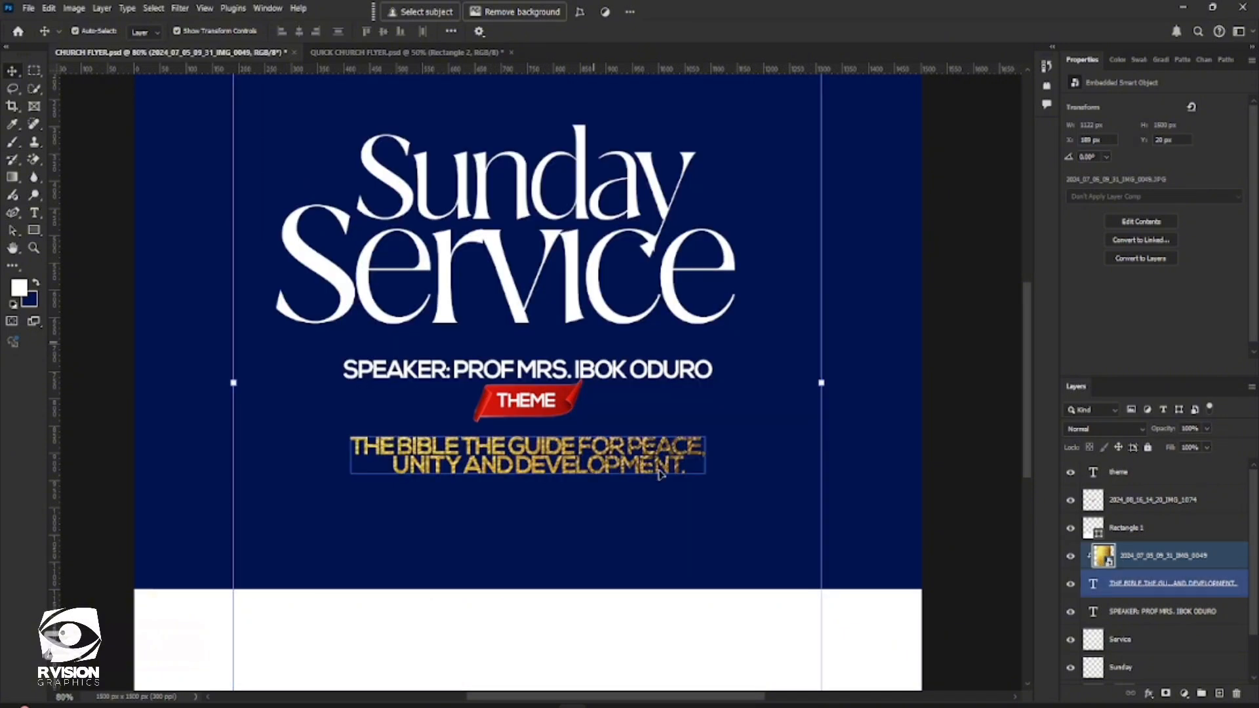
{"action": "left_click", "coordinate": [291, 139]}
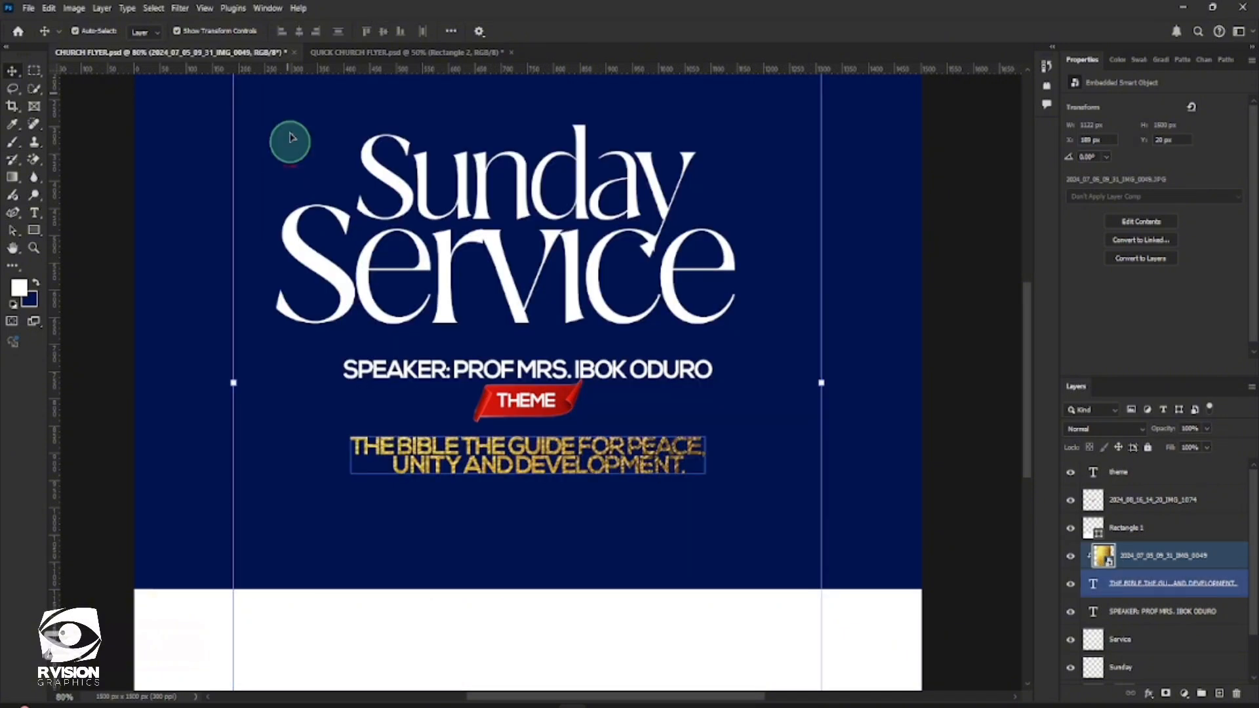
{"action": "left_click_drag", "start_coordinate": [292, 138], "coordinate": [320, 250]}
{"action": "left_click", "coordinate": [551, 456]}
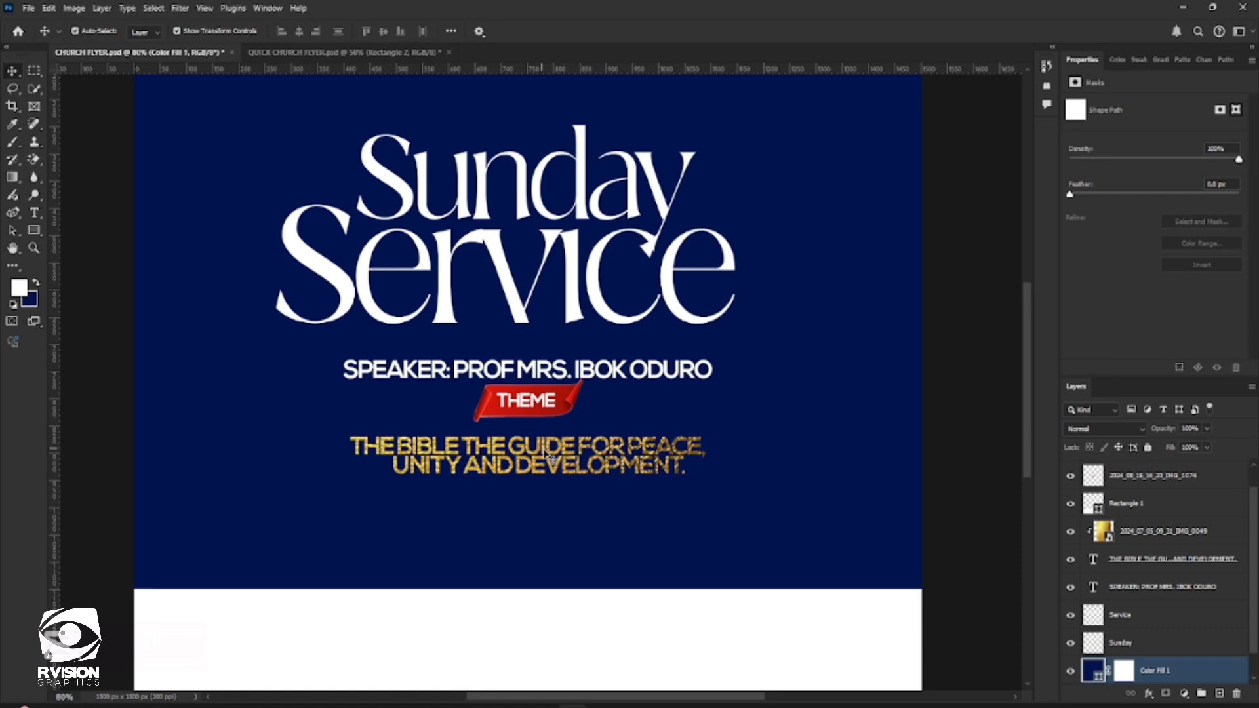
Scale the clipped gold foil image down to about 27% and move it over the theme text
{"action": "left_click", "coordinate": [1151, 532]}
{"action": "key", "text": "ctrl+t"}
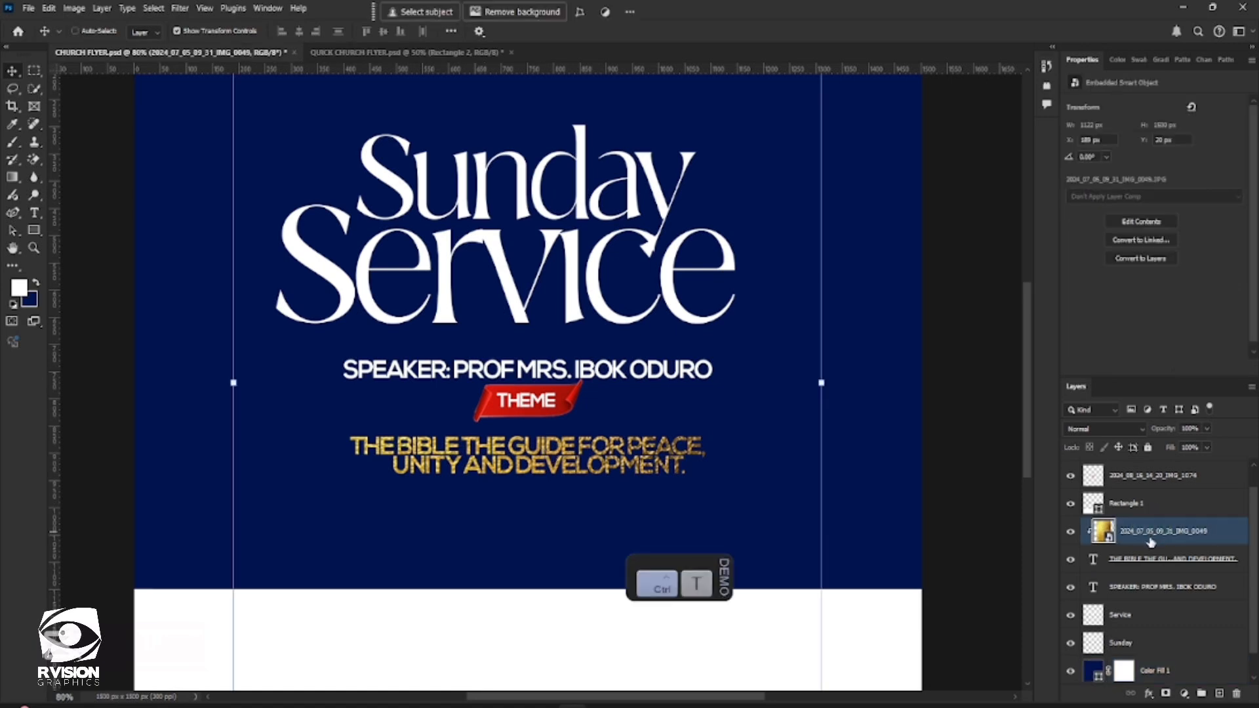
{"action": "scroll", "coordinate": [334, 182], "scroll_direction": "up", "scroll_amount": 2}
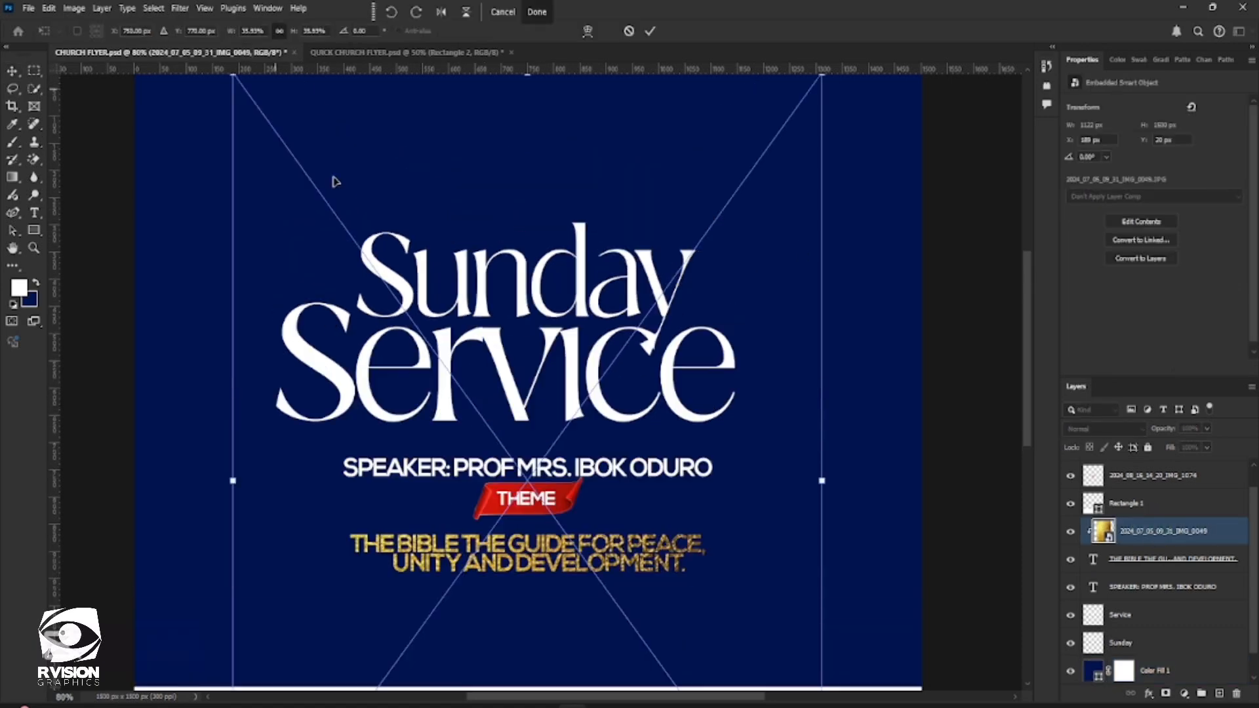
{"action": "scroll", "coordinate": [335, 182], "scroll_direction": "up", "scroll_amount": 1}
{"action": "left_click_drag", "start_coordinate": [234, 118], "coordinate": [375, 312]}
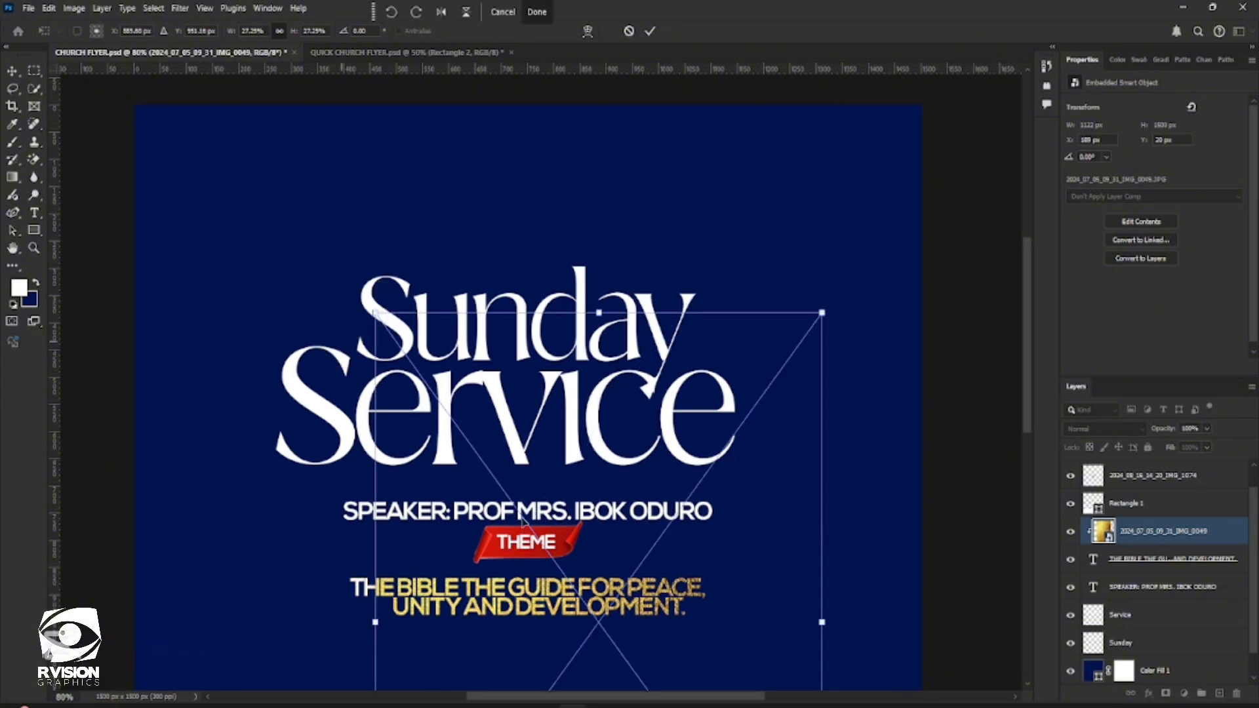
{"action": "double_click", "coordinate": [634, 558]}
{"action": "left_click_drag", "start_coordinate": [598, 552], "coordinate": [600, 551]}
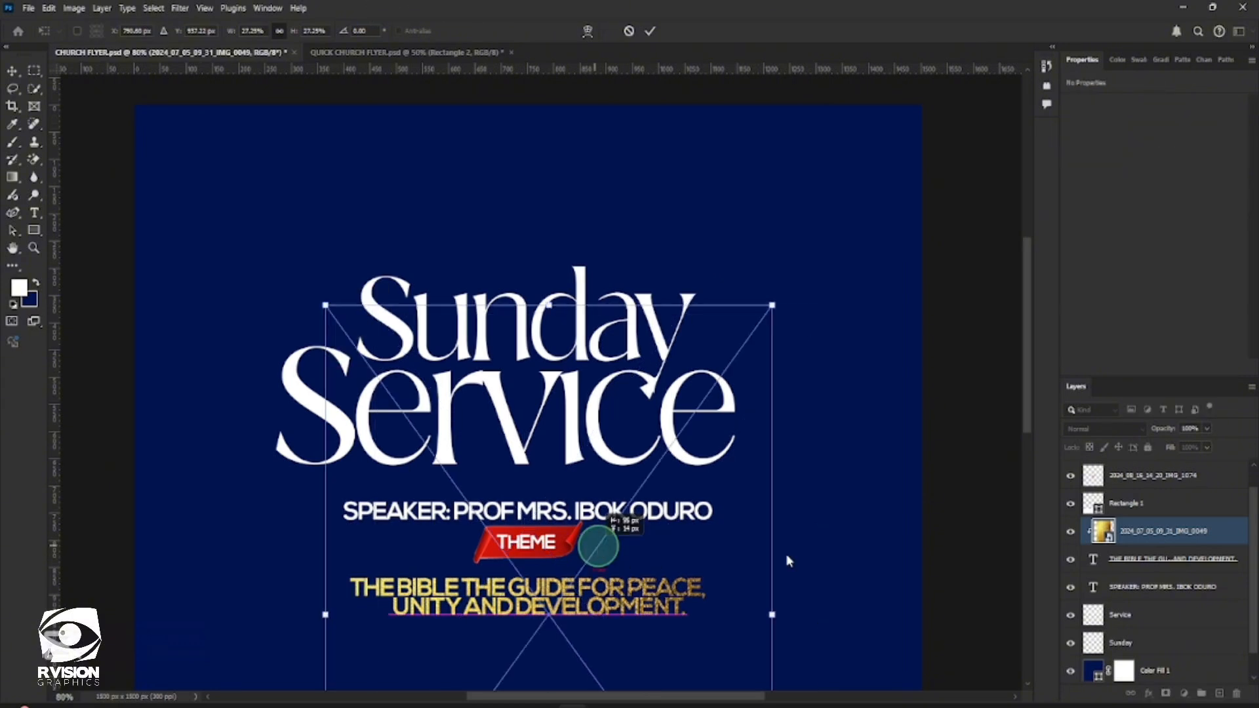
Widen the gold foil image to about 34% toward the right, commit the transform and deselect the layer
{"action": "scroll", "coordinate": [780, 614], "scroll_direction": "down", "scroll_amount": 1}
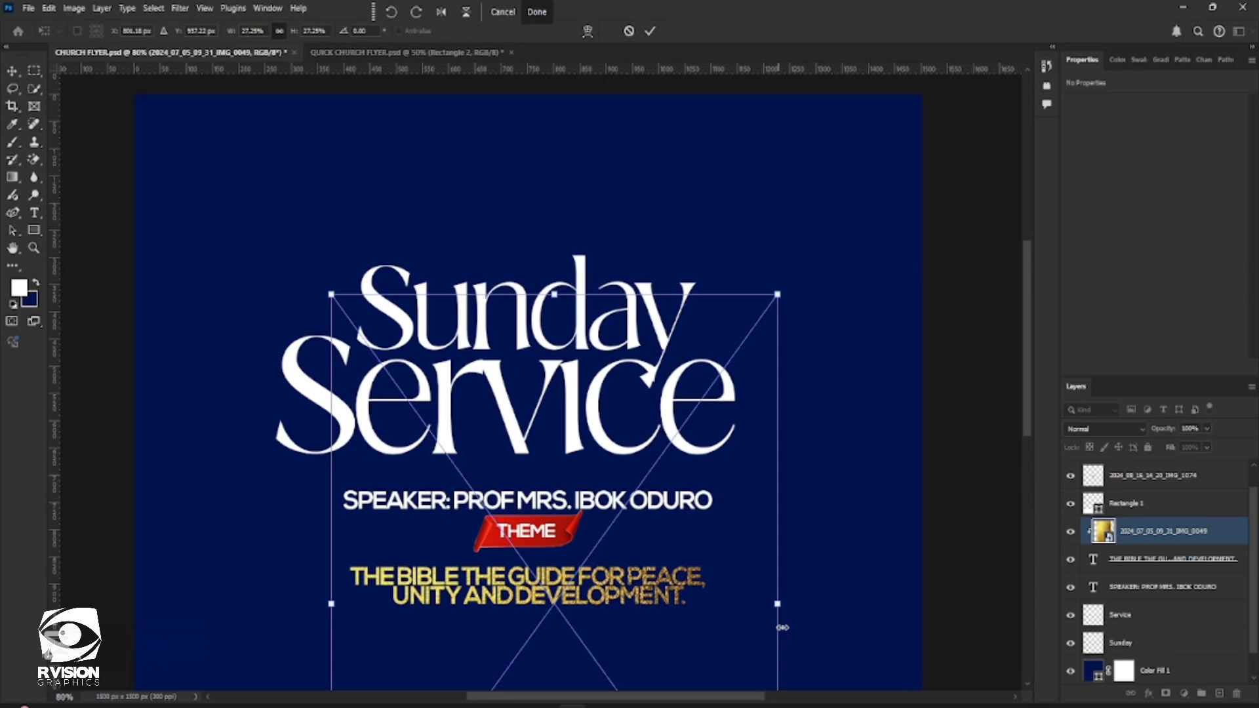
{"action": "left_click_drag", "start_coordinate": [779, 607], "coordinate": [893, 613]}
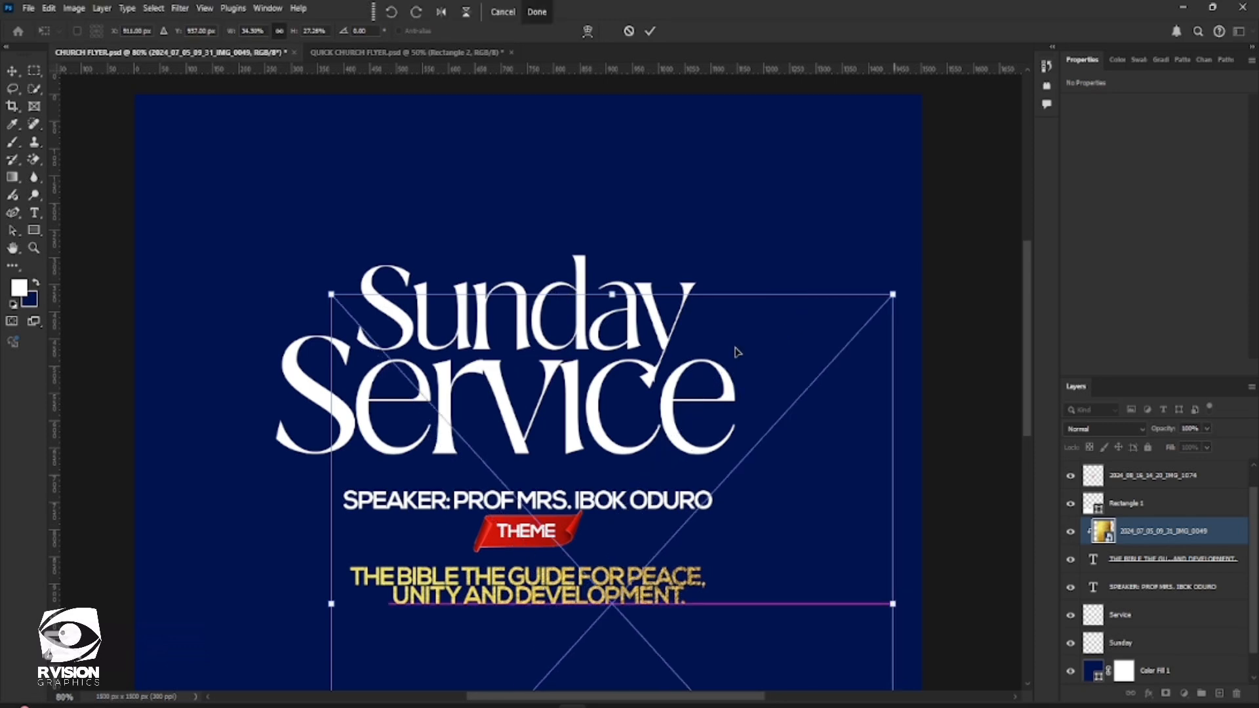
{"action": "scroll", "coordinate": [736, 353], "scroll_direction": "down", "scroll_amount": 2}
{"action": "left_click", "coordinate": [650, 31]}
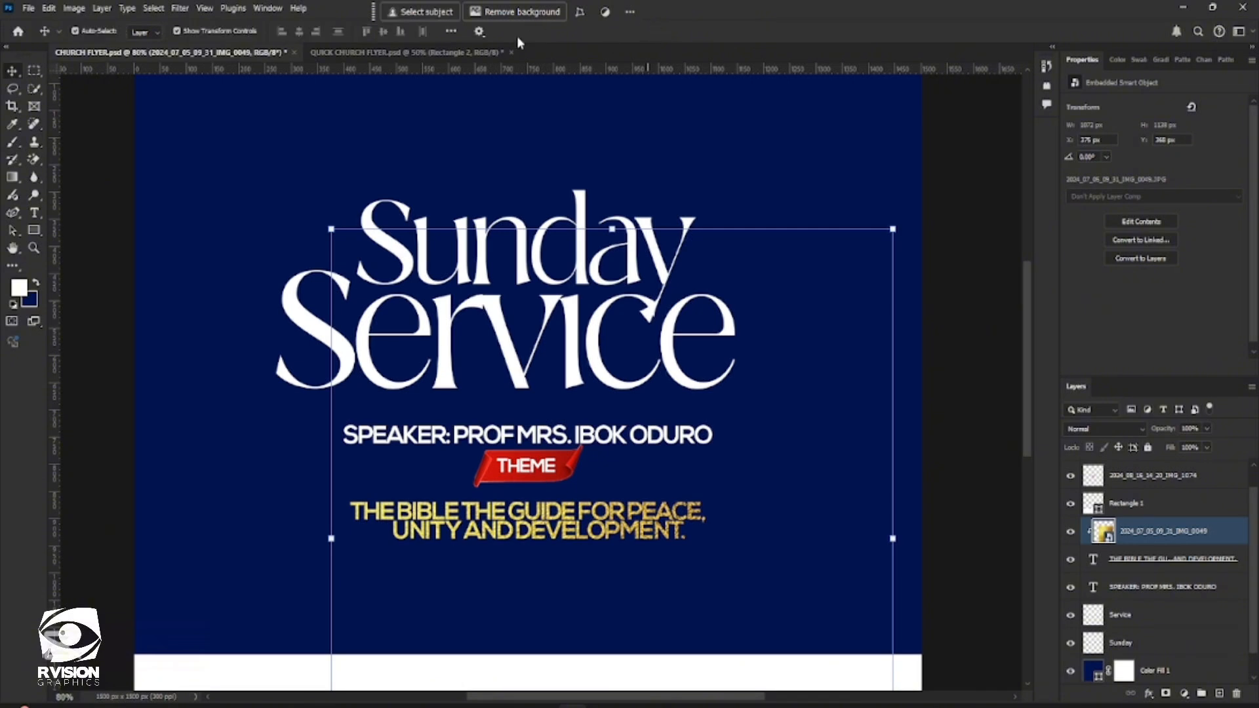
{"action": "left_click", "coordinate": [953, 200]}
{"action": "scroll", "coordinate": [953, 200], "scroll_direction": "down", "scroll_amount": 2}
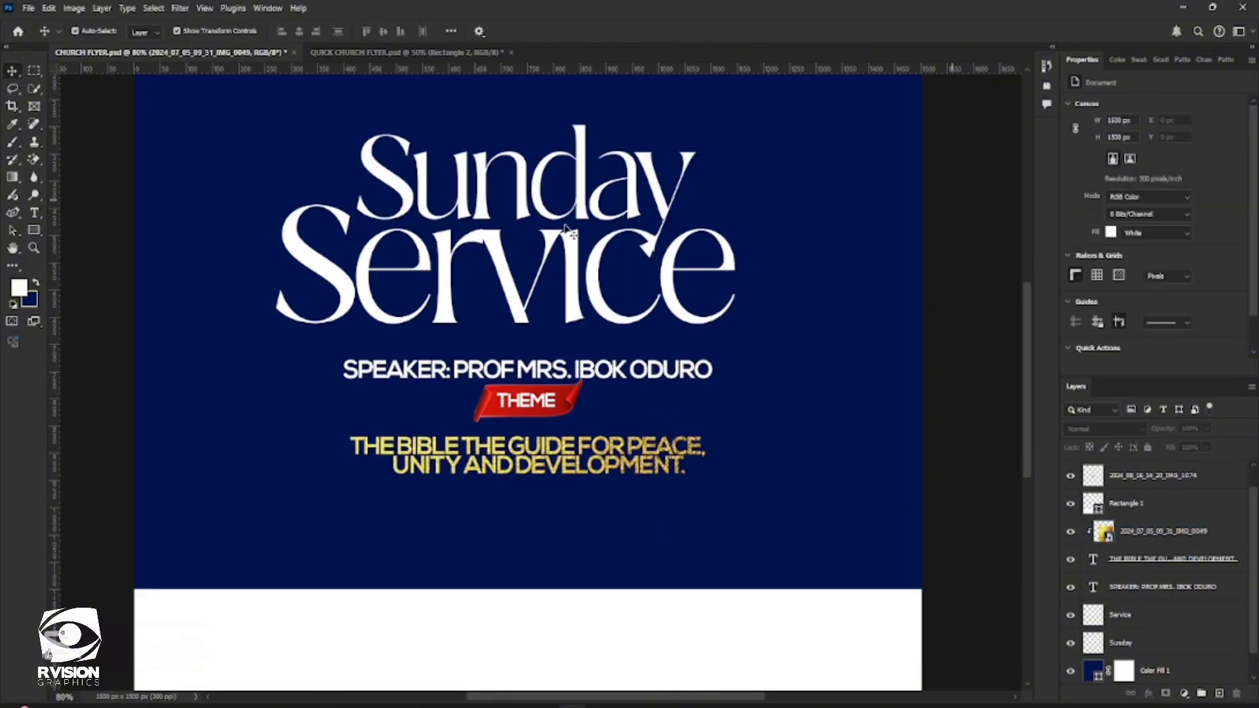
Duplicate the speaker line and place the copy below the theme text near the canvas's left edge
{"action": "scroll", "coordinate": [515, 384], "scroll_direction": "down", "scroll_amount": 2}
{"action": "left_click", "coordinate": [399, 299]}
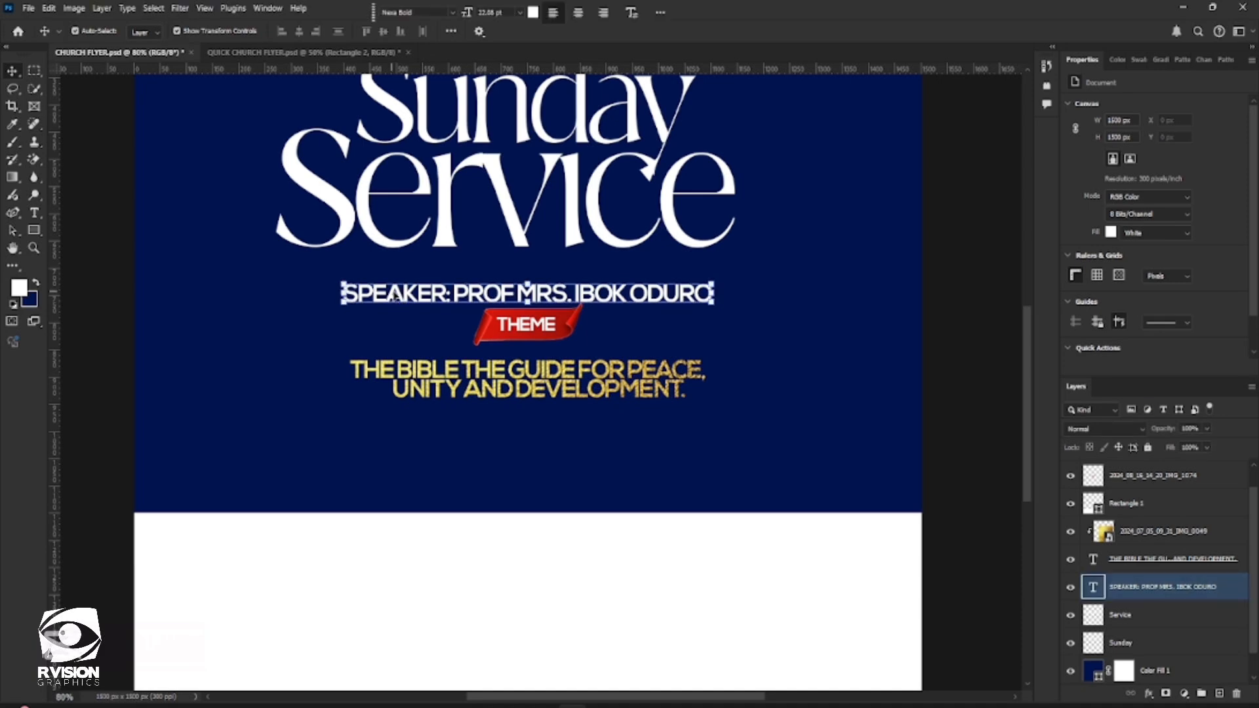
{"action": "key", "text": "ctrl+j"}
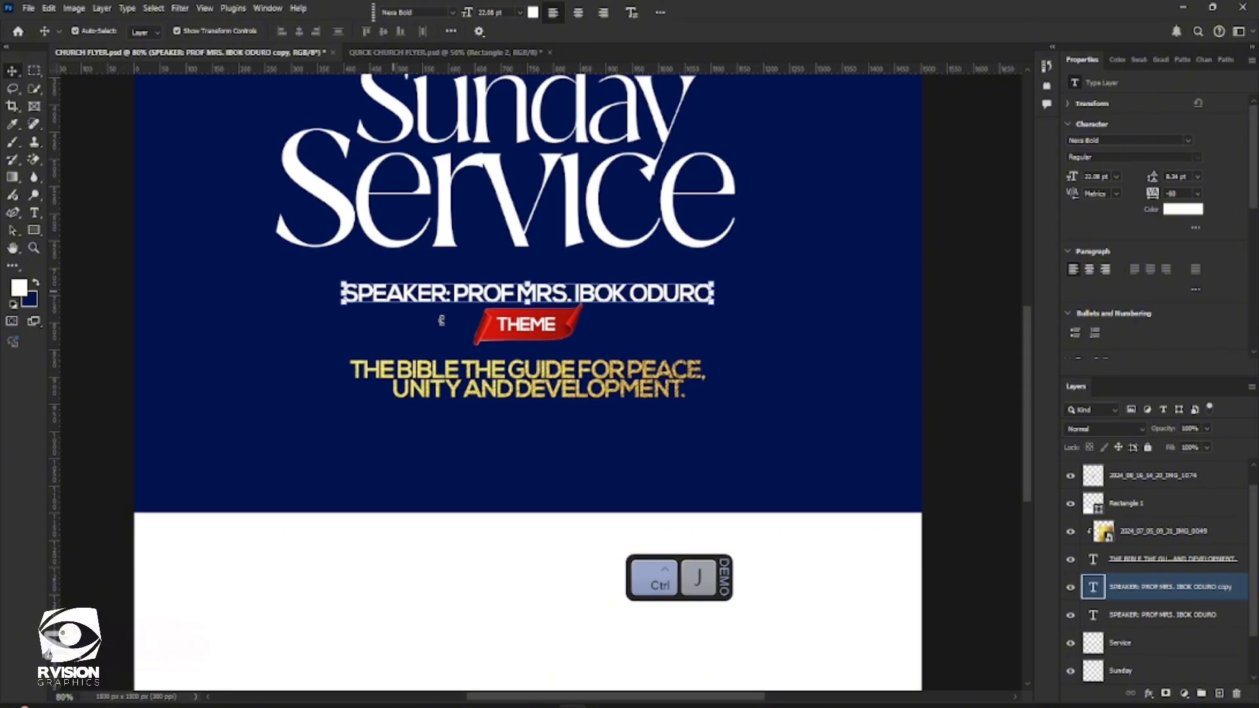
{"action": "left_click", "coordinate": [482, 356]}
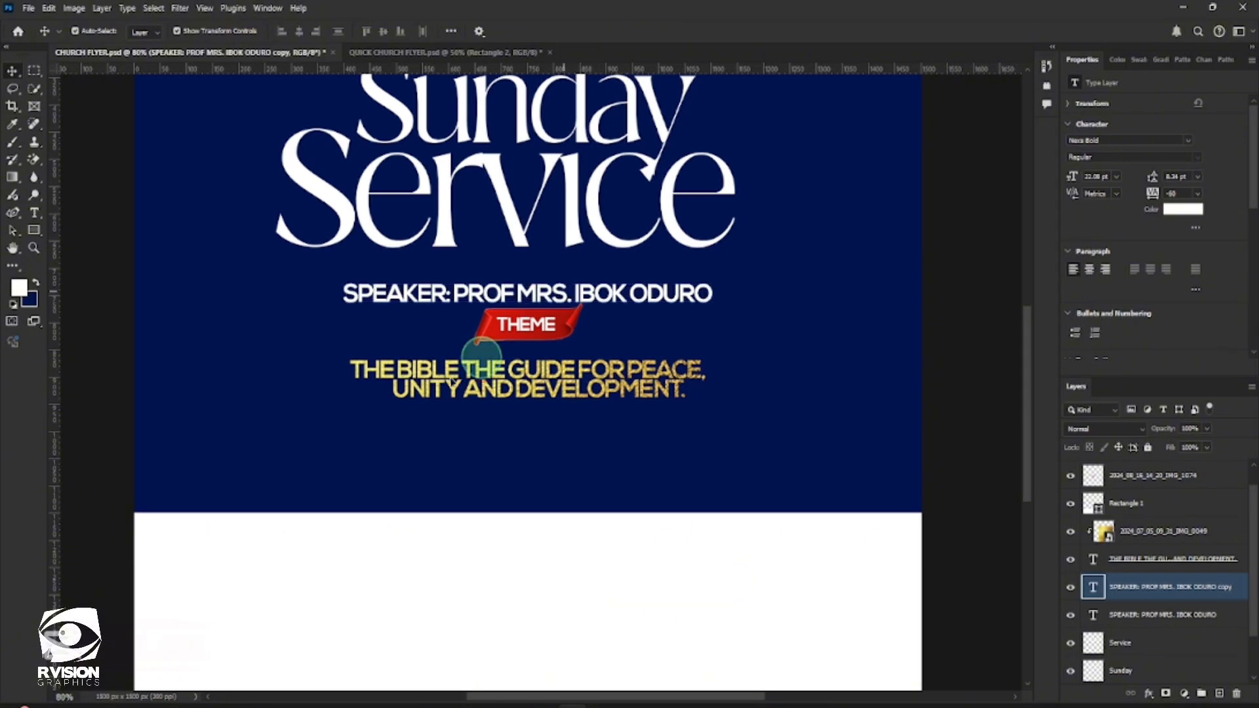
{"action": "left_click_drag", "start_coordinate": [540, 298], "coordinate": [344, 441]}
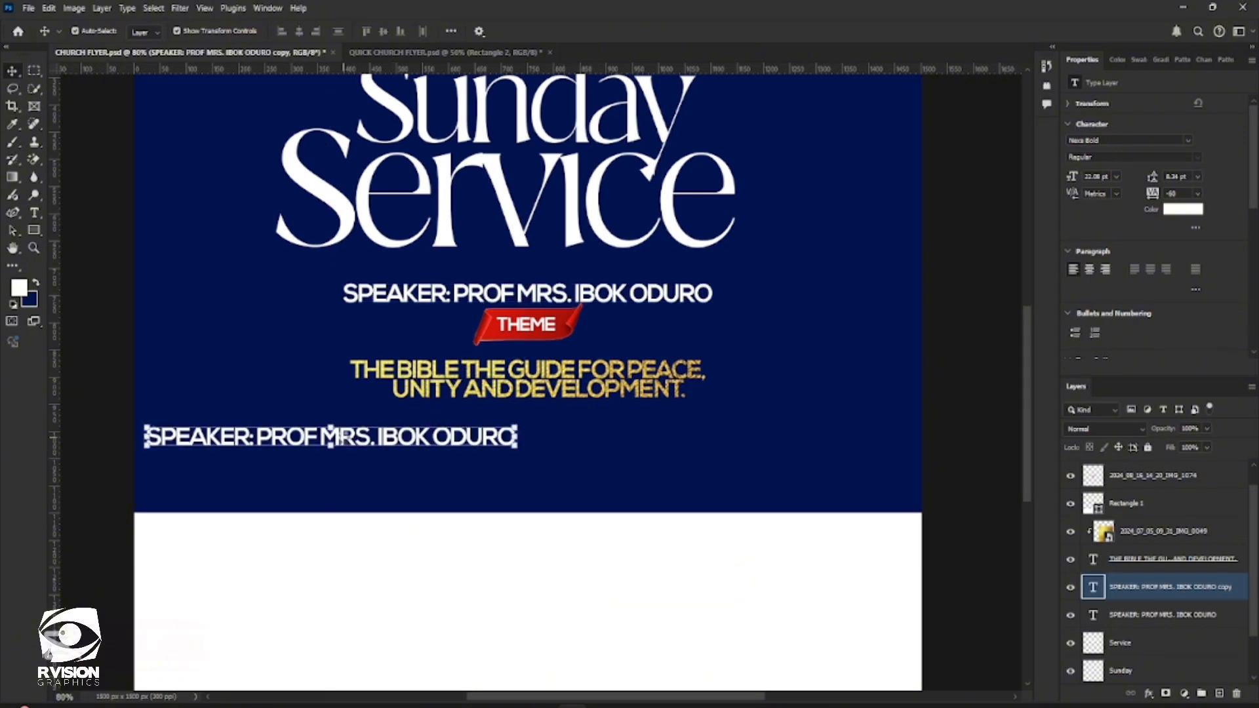
Replace the copied speaker line's text with "date" and set it in All Caps
{"action": "double_click", "coordinate": [344, 441]}
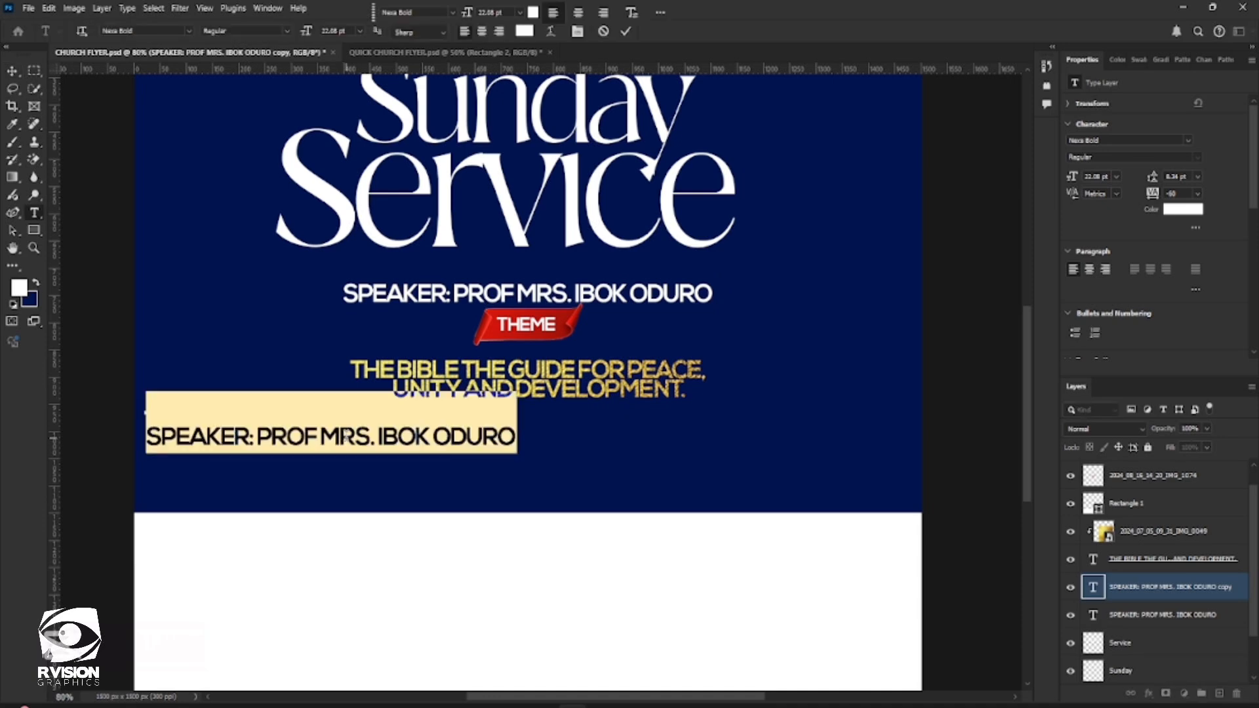
{"action": "type", "text": "VE"}
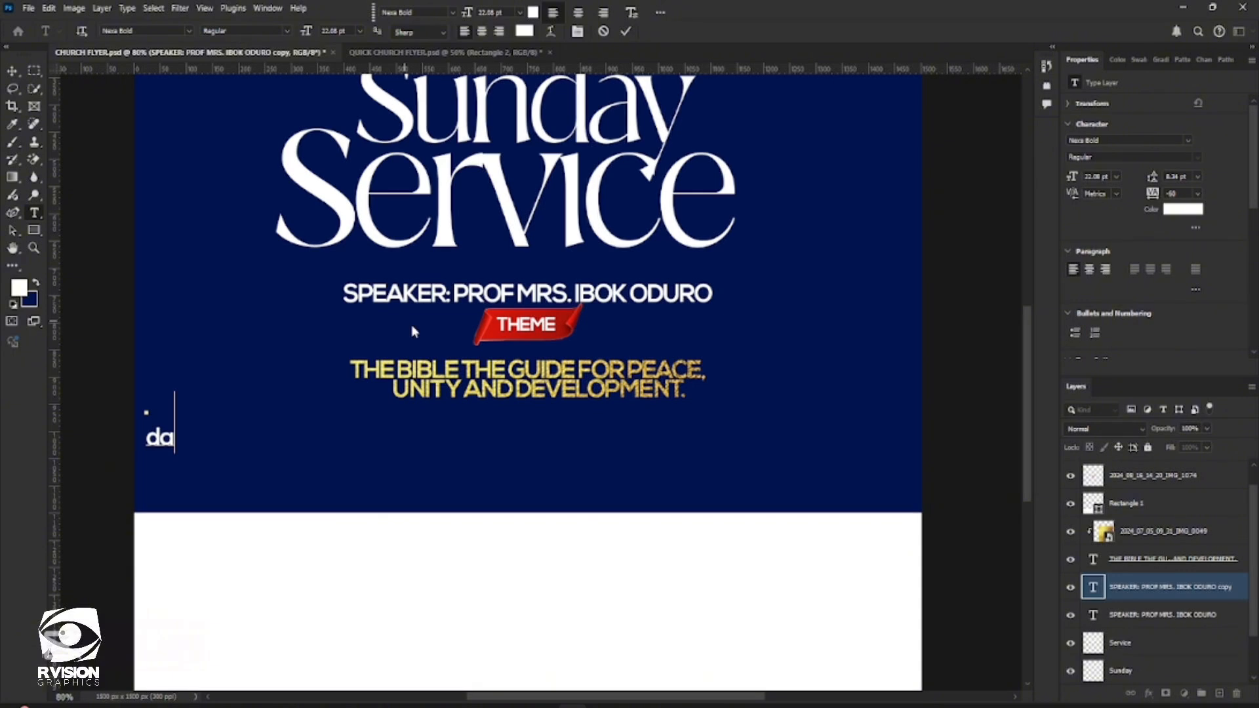
{"action": "type", "text": "te"}
{"action": "key", "text": "ctrl+Return"}
{"action": "scroll", "coordinate": [1073, 217], "scroll_direction": "down", "scroll_amount": 5}
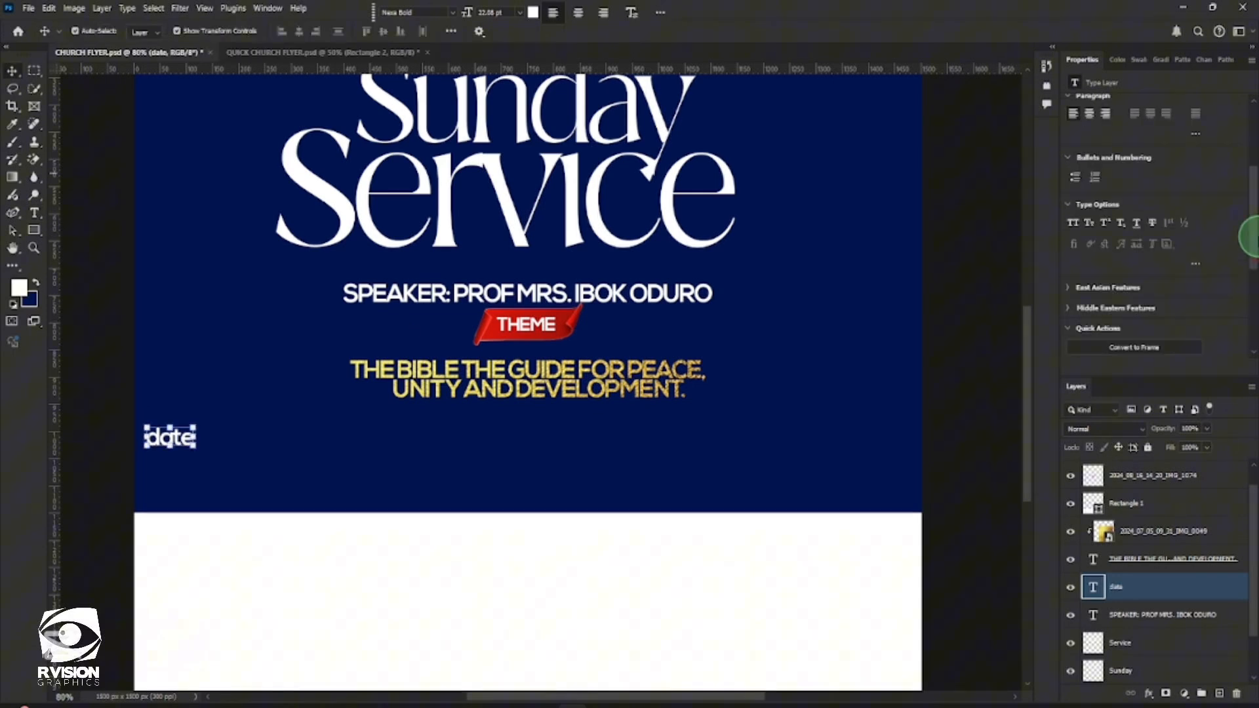
{"action": "left_click", "coordinate": [1074, 221]}
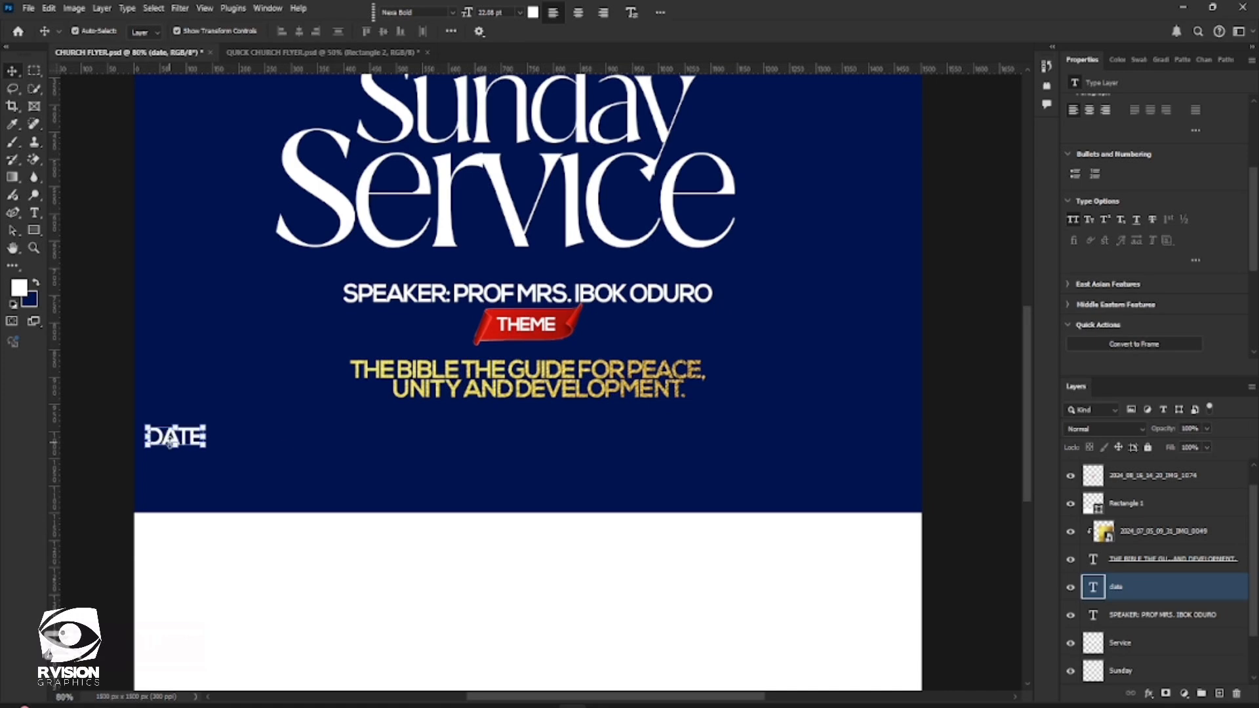
Move the DATE label right so it lines up with the left edge of the word "Service"
{"action": "left_click", "coordinate": [292, 444]}
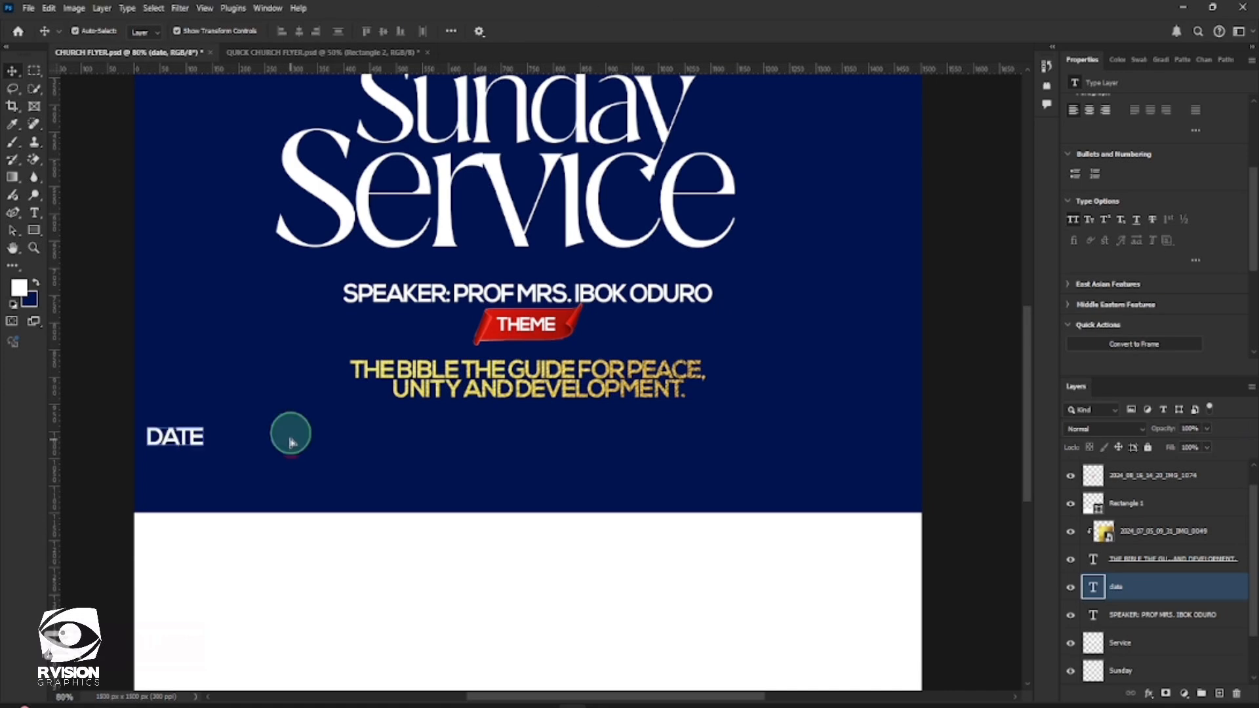
{"action": "left_click_drag", "start_coordinate": [292, 444], "coordinate": [340, 433]}
{"action": "double_click", "coordinate": [305, 430]}
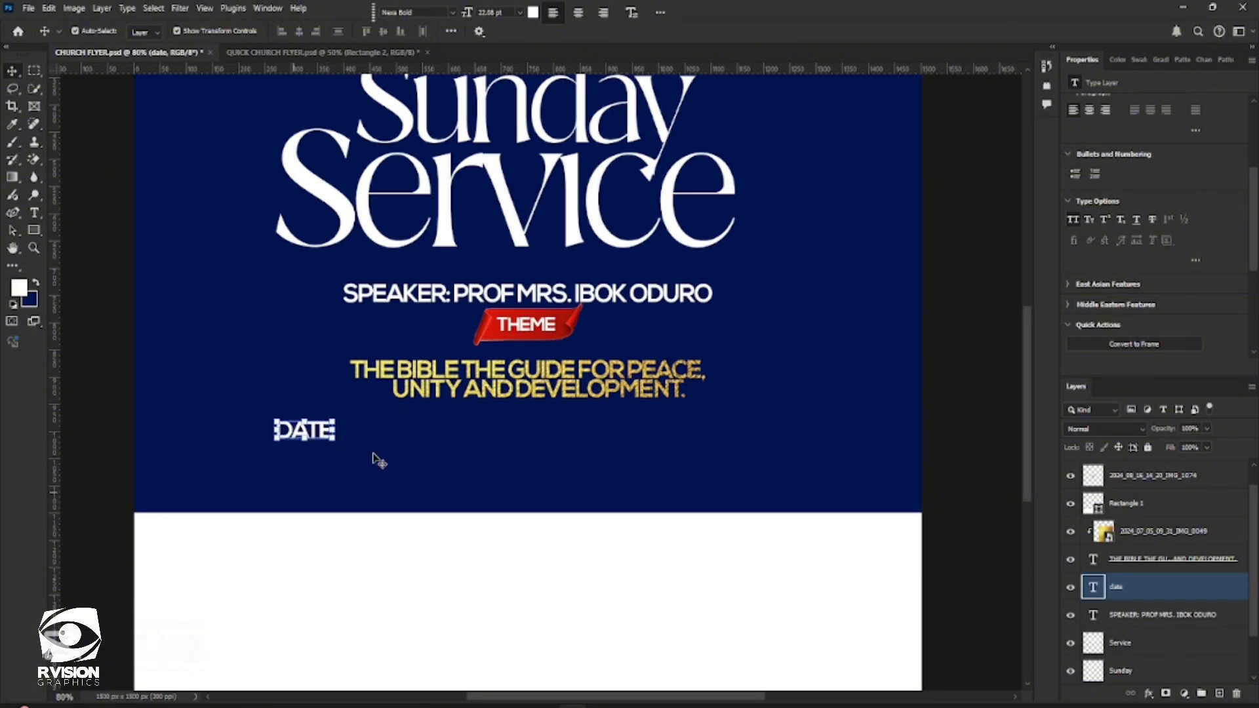
Duplicate the DATE label and nudge the copy straight down to form a second line beneath it
{"action": "key", "text": "ctrl+j"}
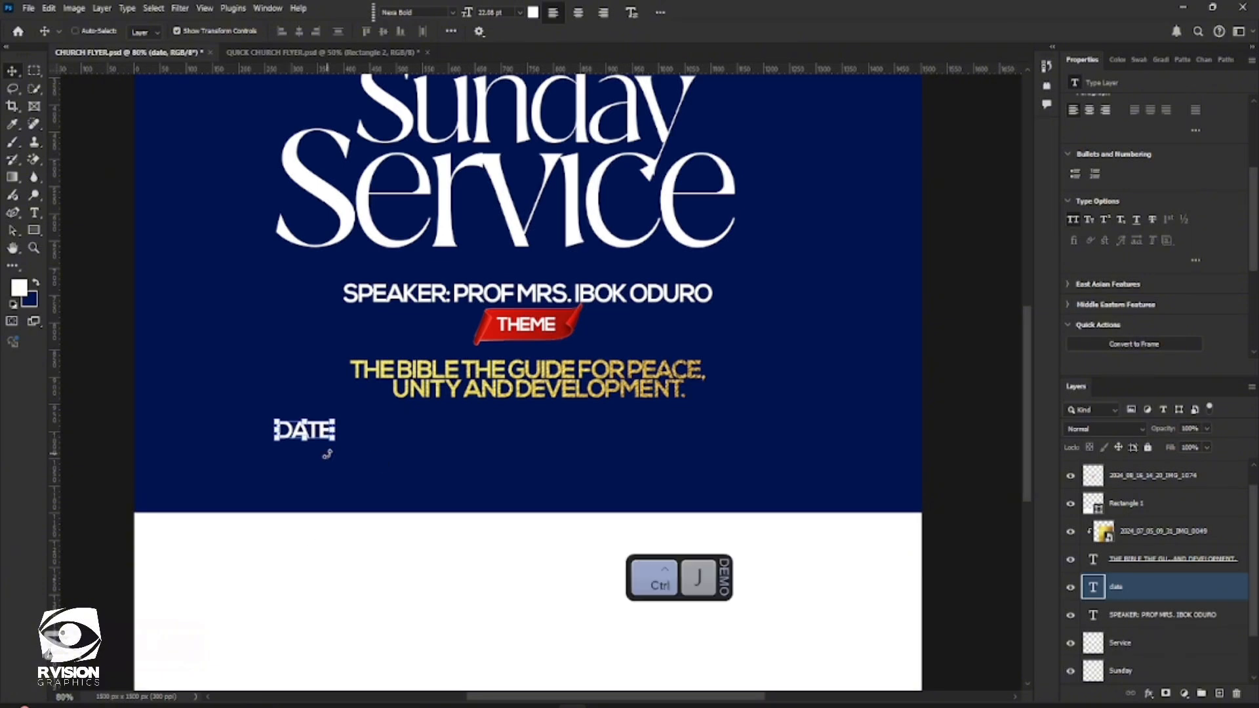
{"action": "key", "text": "shift+Down"}
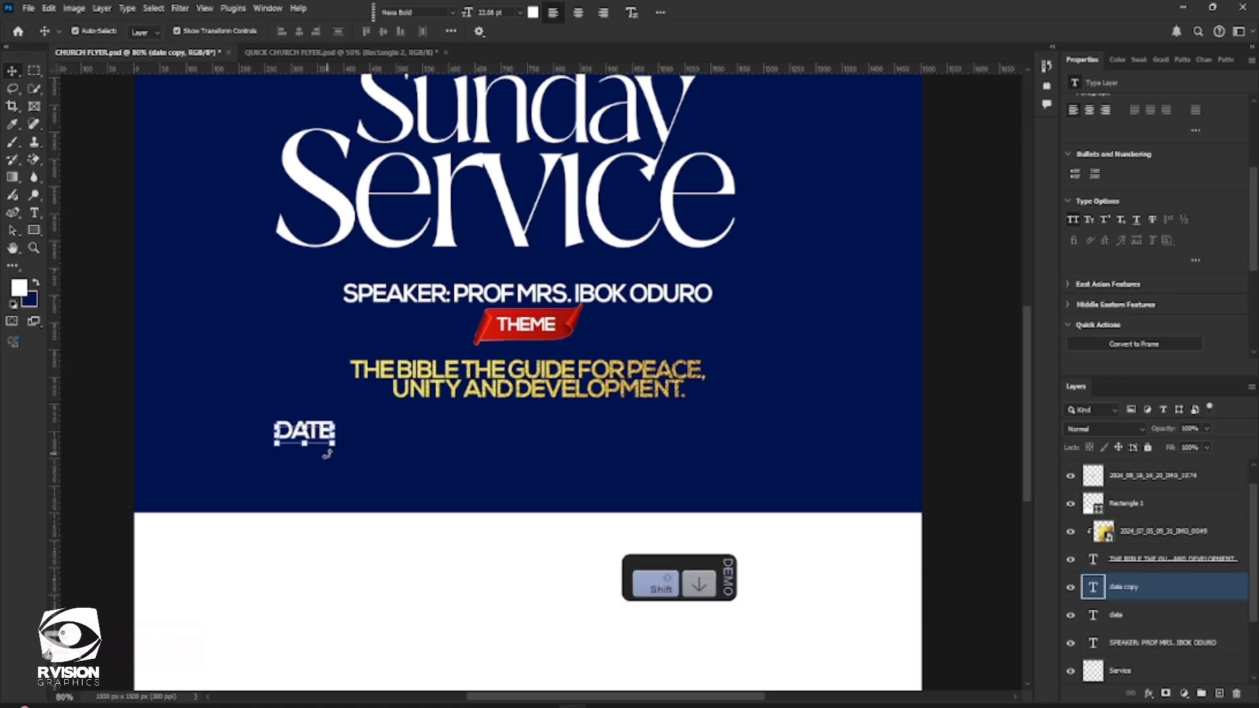
{"action": "key", "text": "shift+Down"}
{"action": "key", "text": "shift+Down"}
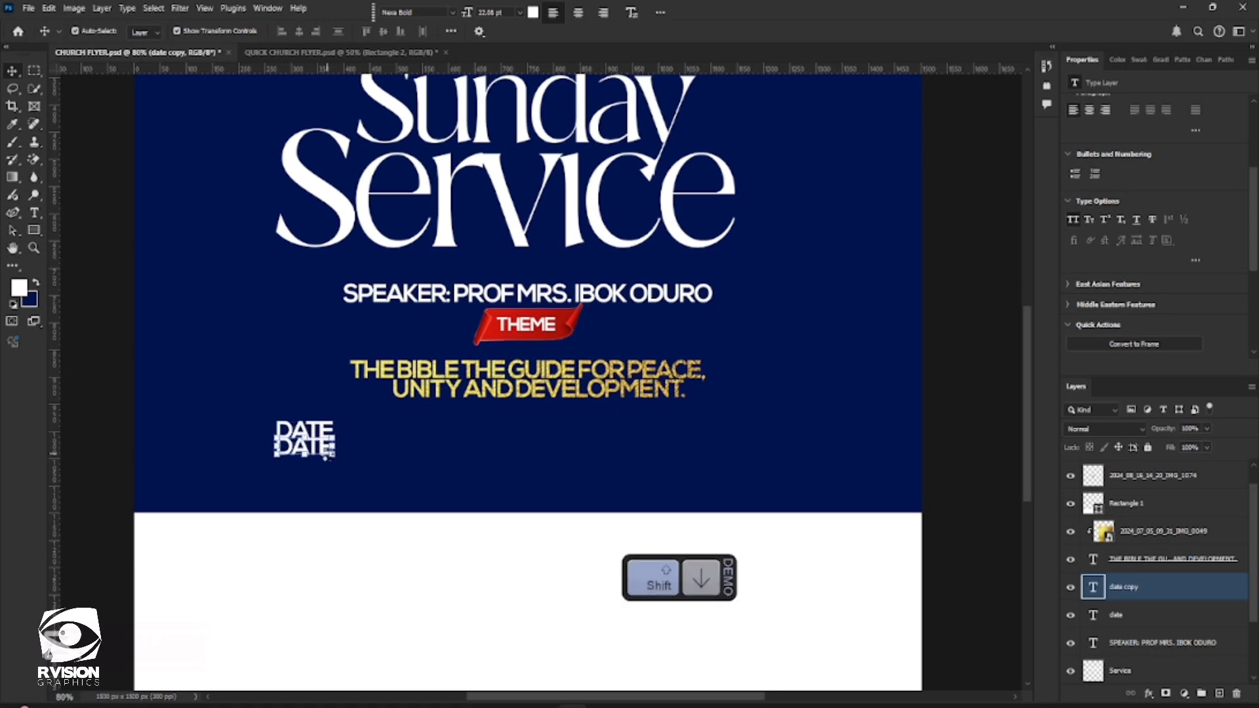
{"action": "key", "text": "shift+Down"}
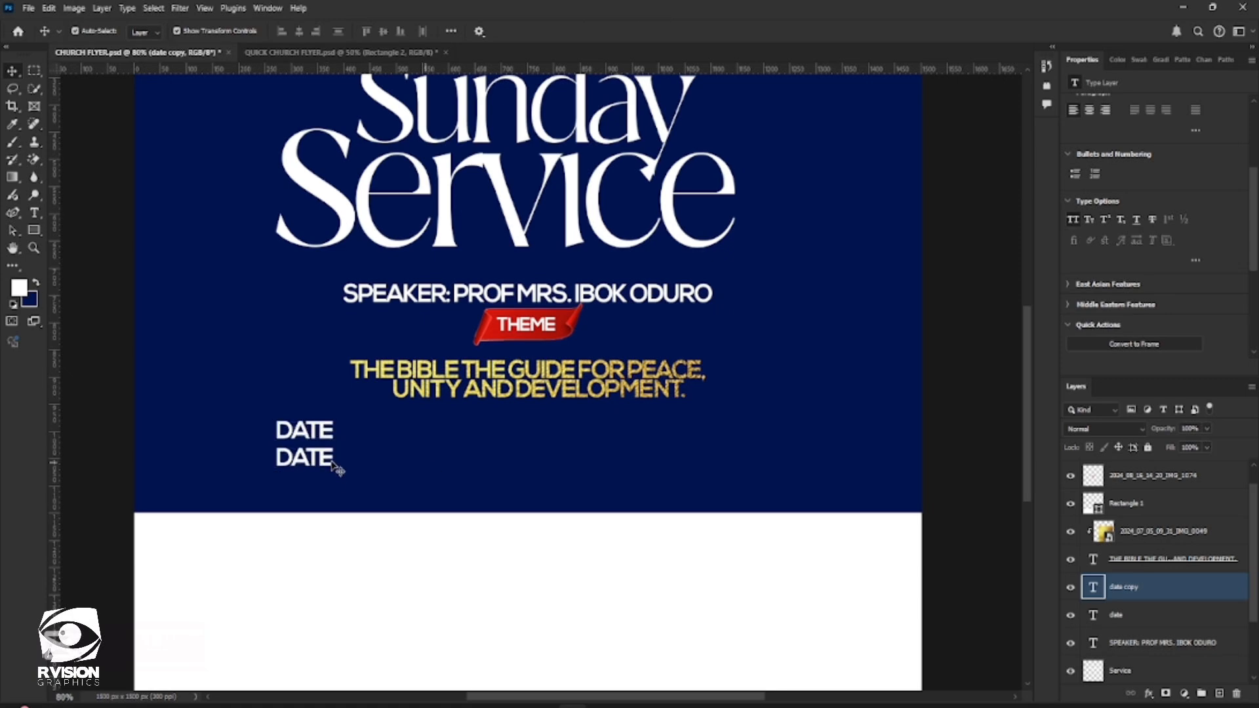
Replace the lower DATE copy's text with "SUN. 2ND FEBRUARY, 2025" and commit the edit
{"action": "left_click", "coordinate": [331, 464]}
{"action": "left_click", "coordinate": [331, 465]}
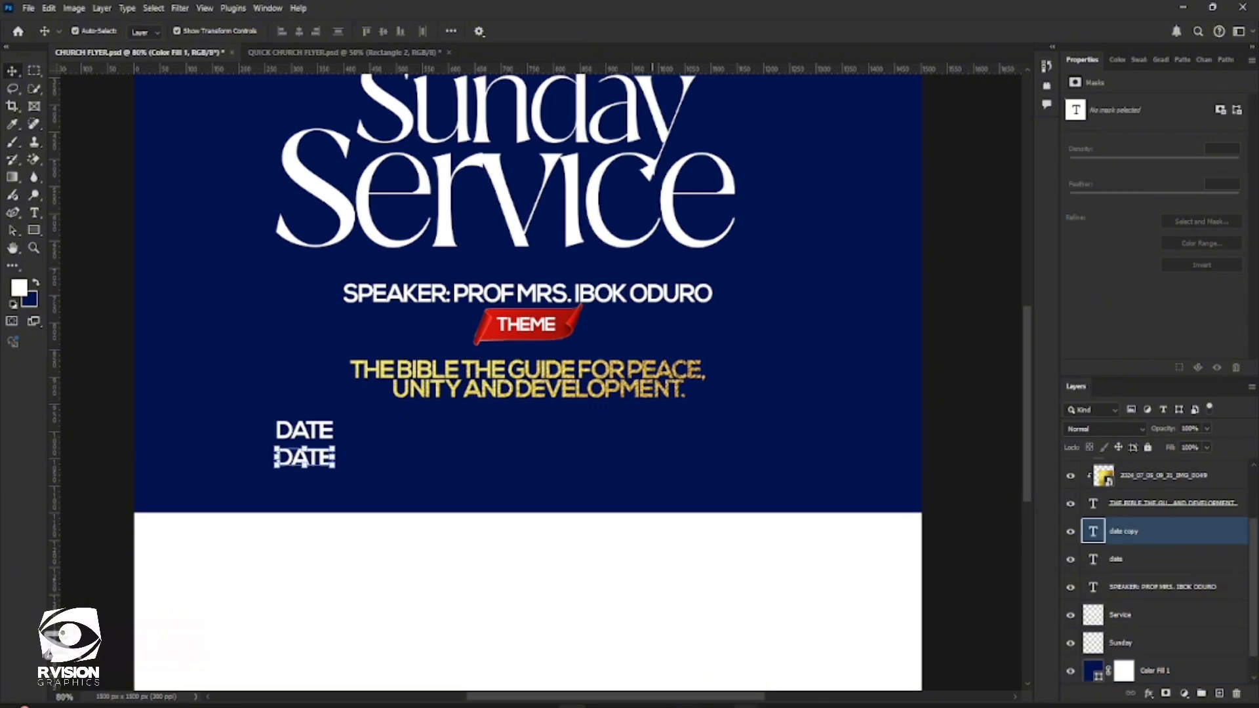
{"action": "mouse_move", "coordinate": [731, 686]}
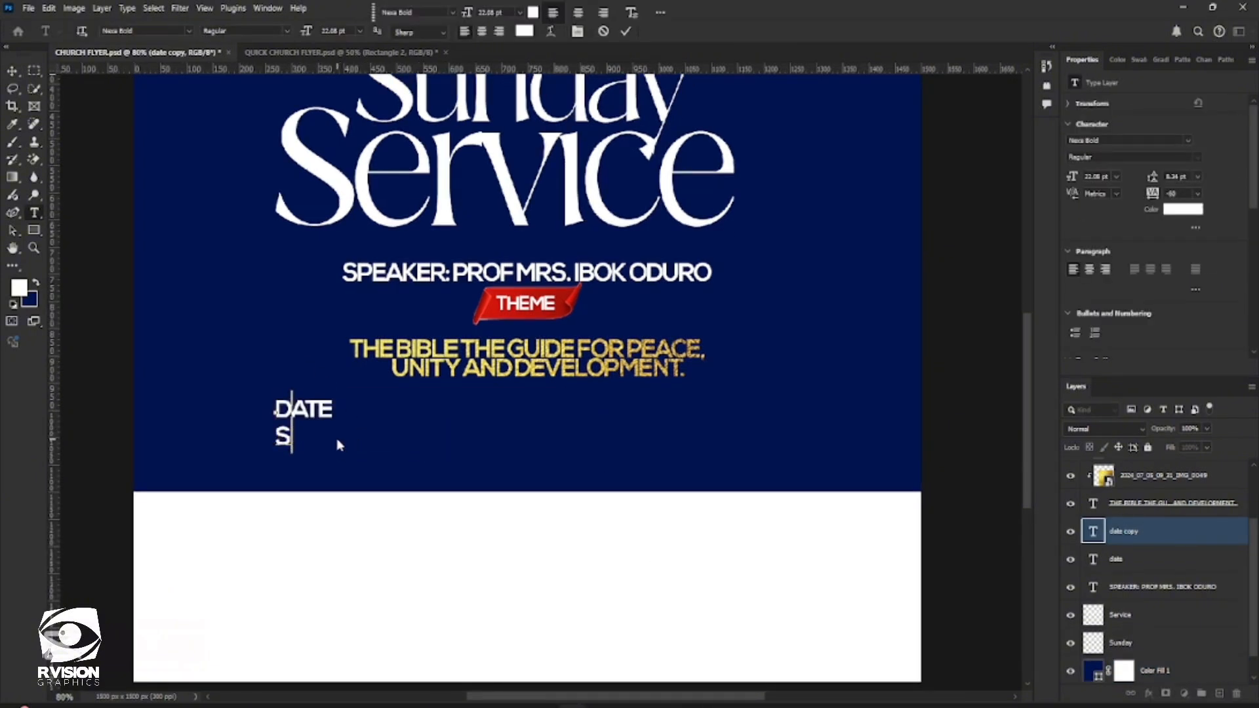
{"action": "key", "text": "BackSpace"}
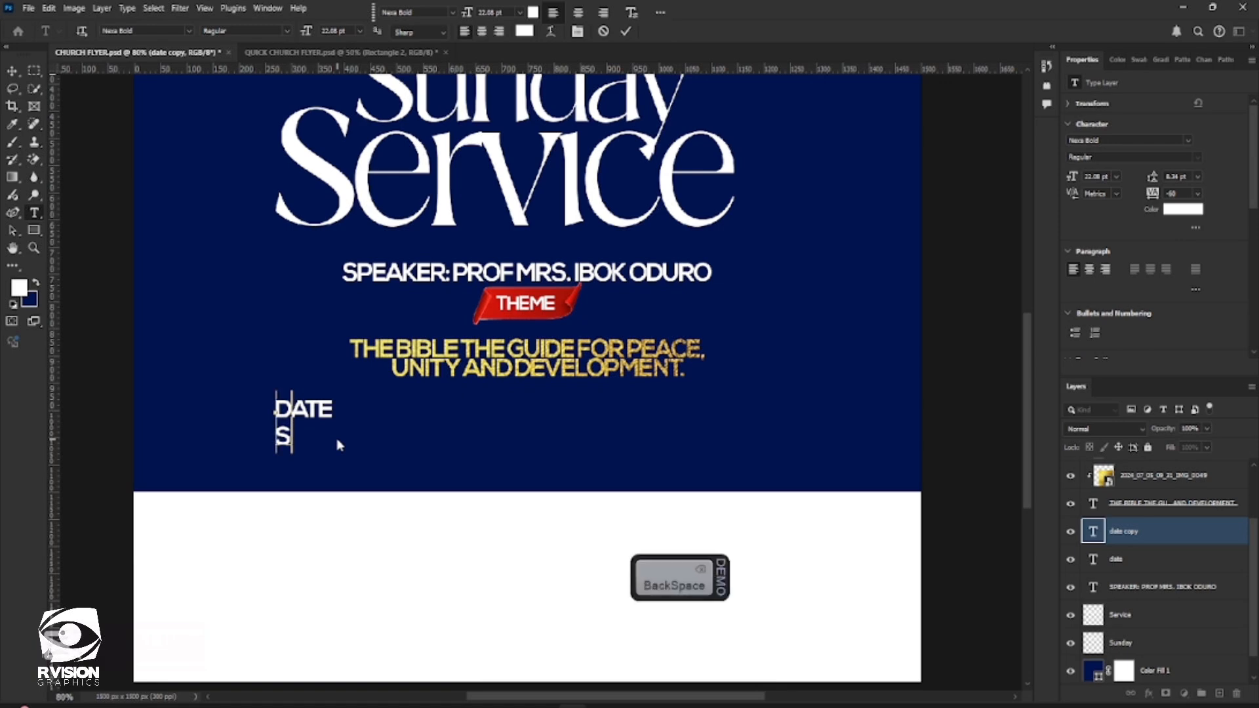
{"action": "key", "text": "ctrl+v"}
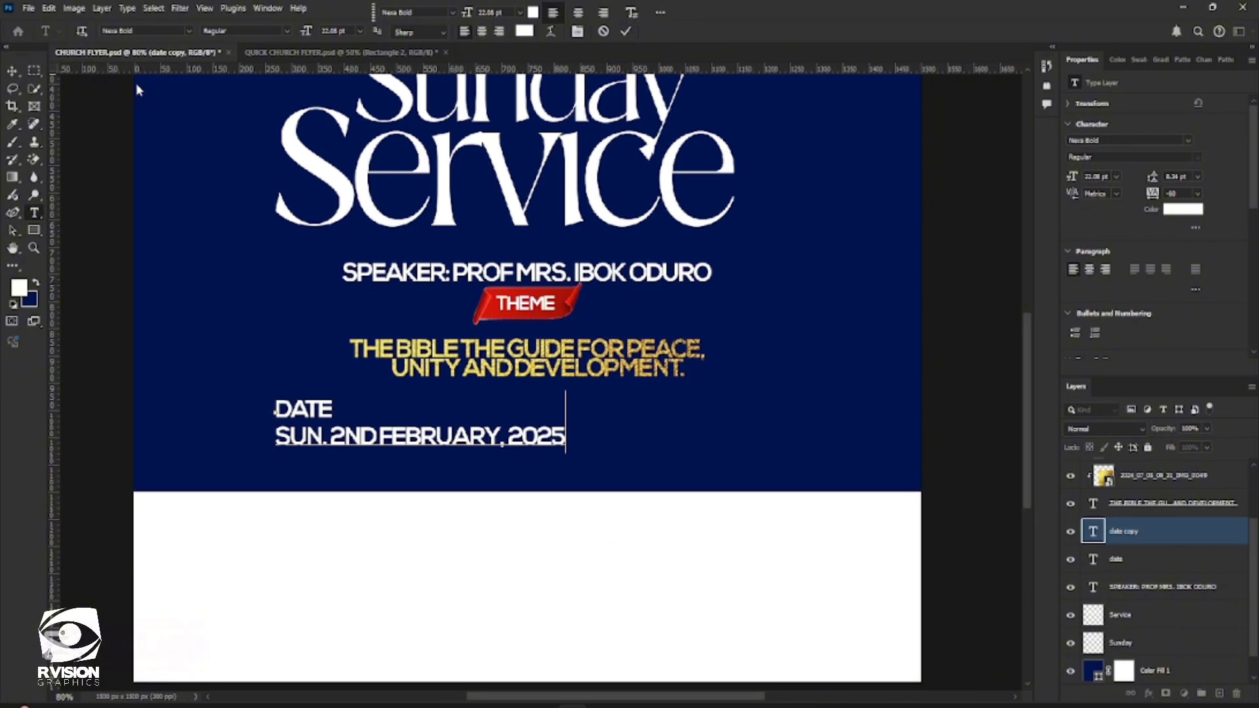
{"action": "left_click", "coordinate": [627, 38]}
{"action": "key", "text": "v"}
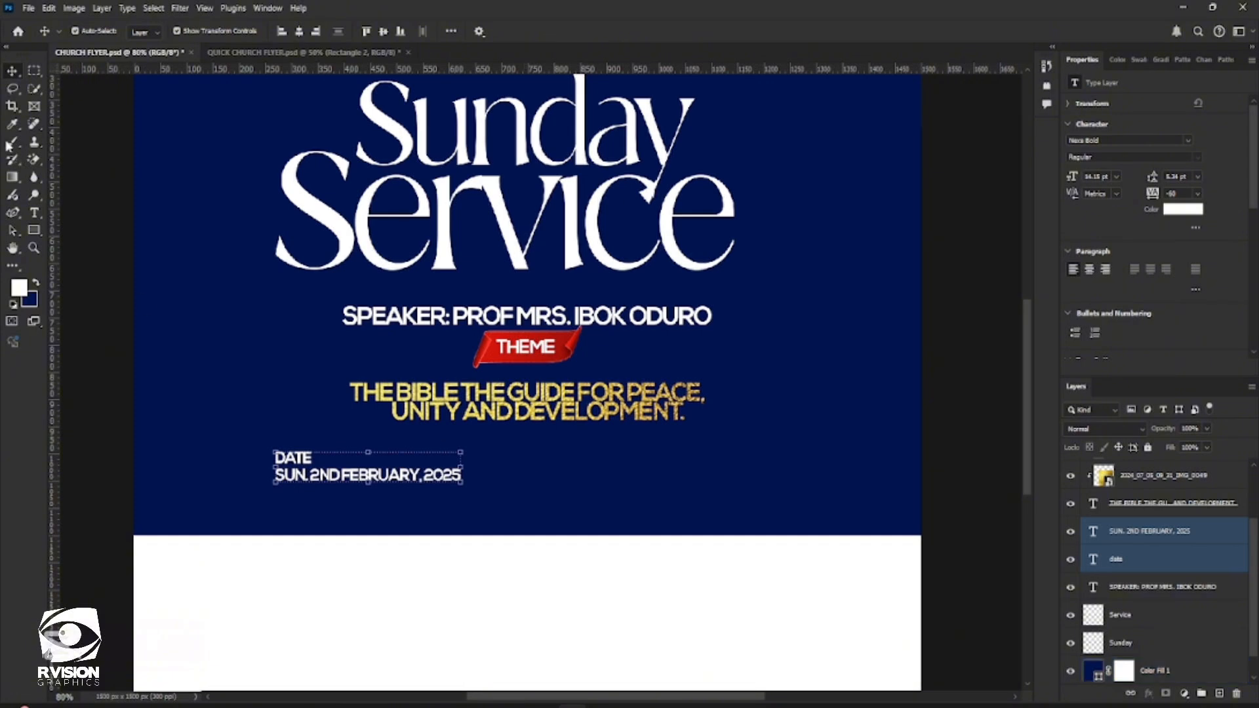
Duplicate the DATE label together with its date line and move the copies straight right, level with the originals, below the theme text
{"action": "left_click", "coordinate": [505, 480]}
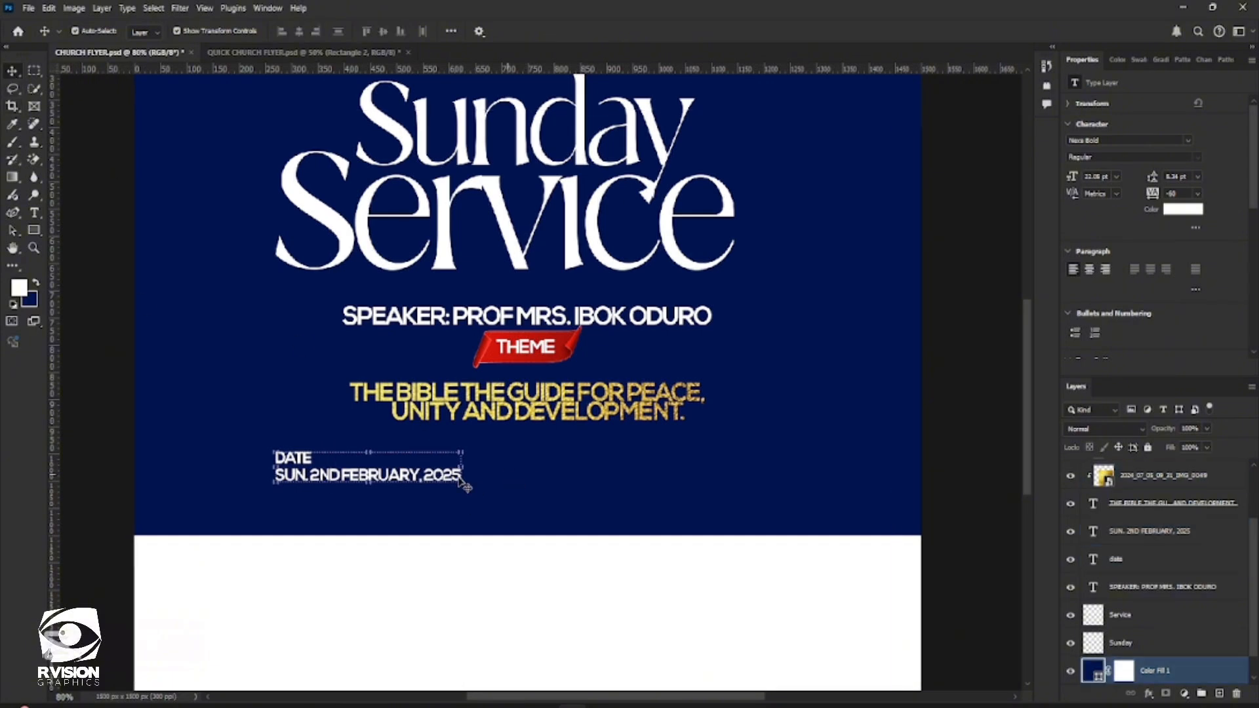
{"action": "left_click", "coordinate": [292, 460]}
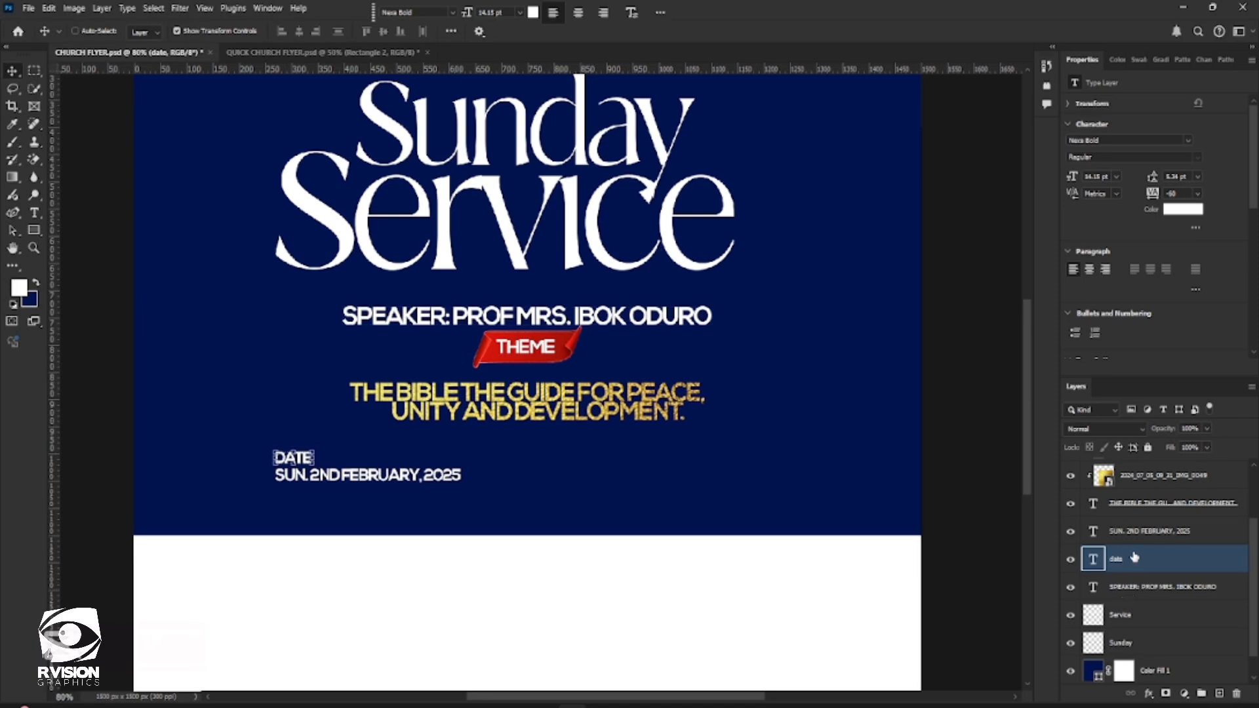
{"action": "left_click", "coordinate": [1134, 540], "text": "ctrl"}
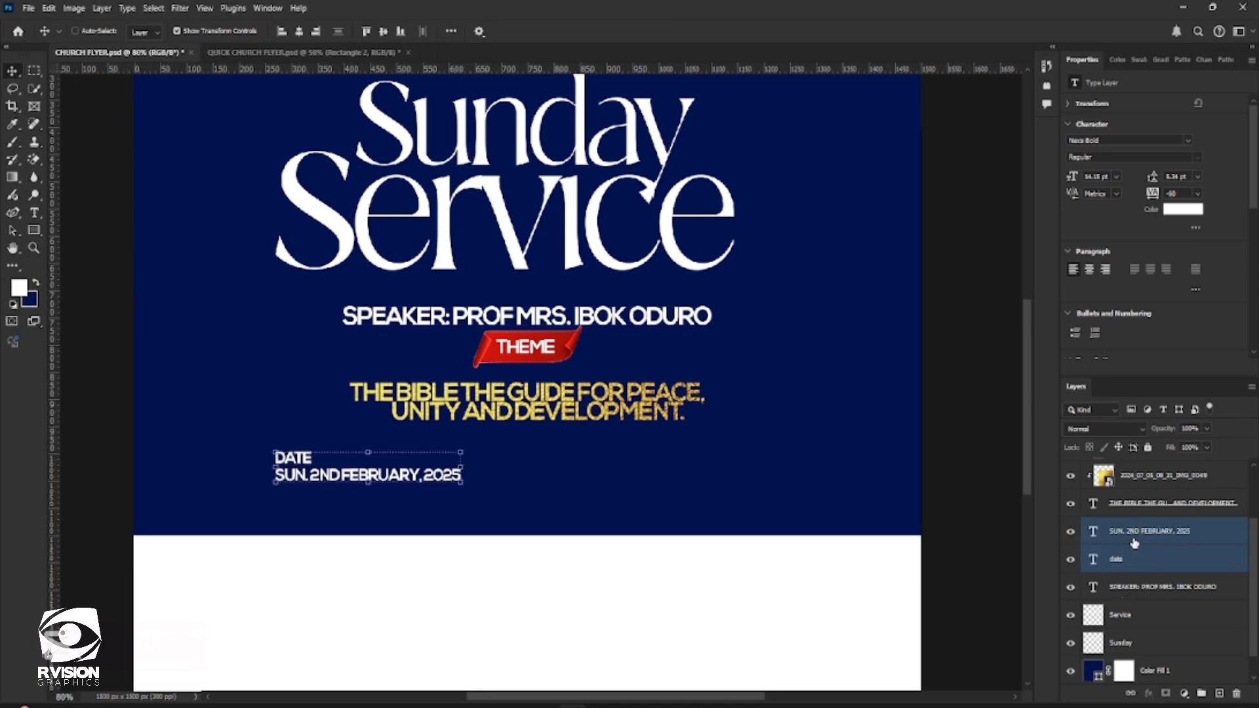
{"action": "key", "text": "ctrl+j"}
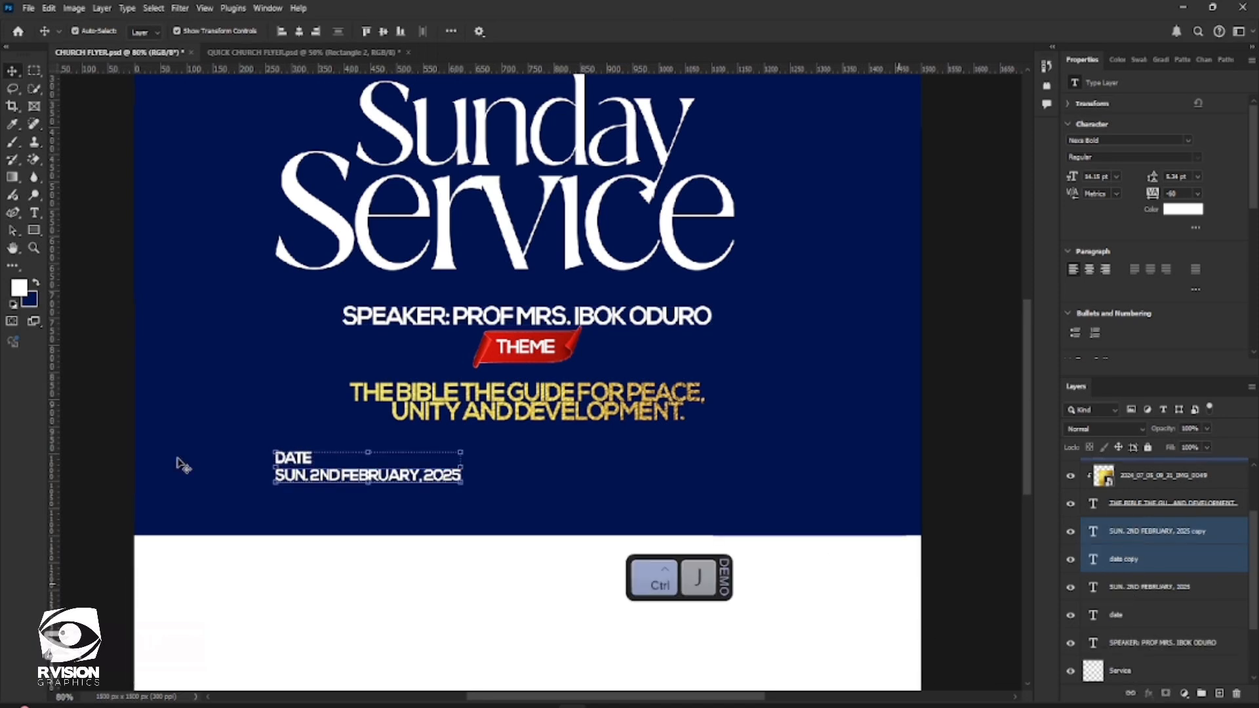
{"action": "left_click_drag", "start_coordinate": [284, 468], "coordinate": [674, 467]}
{"action": "key", "text": "ctrl+z"}
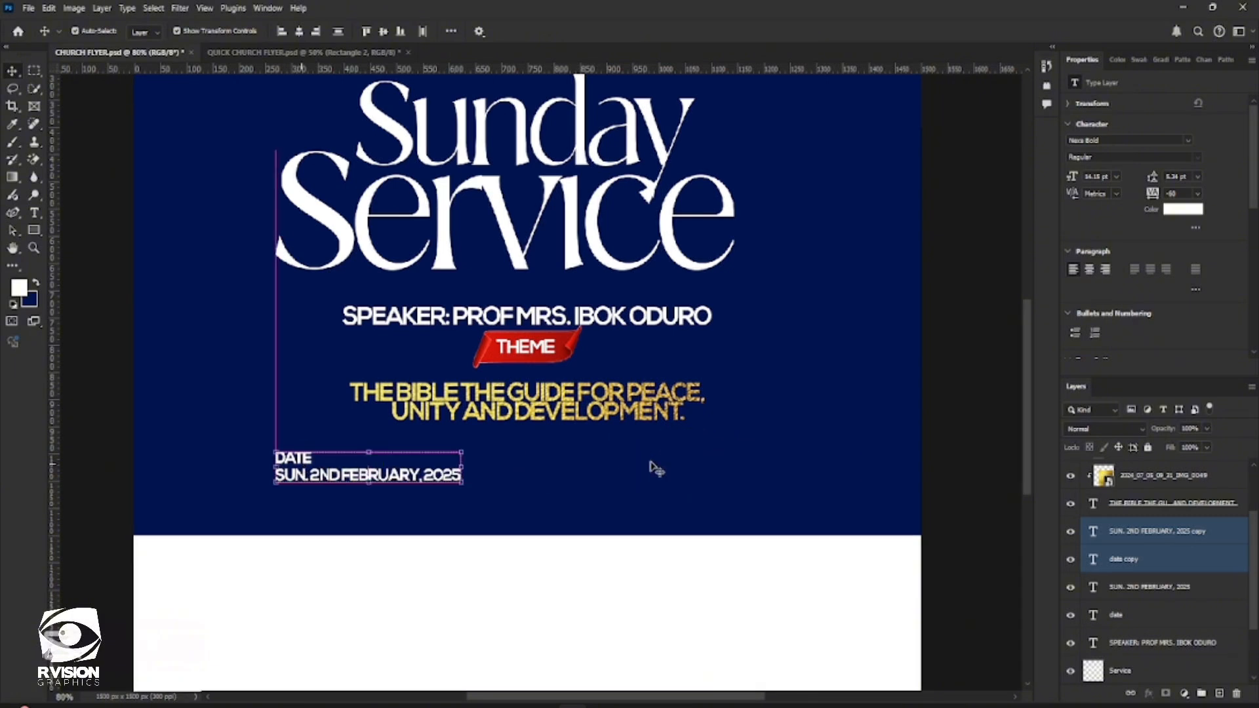
{"action": "left_click_drag", "start_coordinate": [293, 459], "coordinate": [614, 457]}
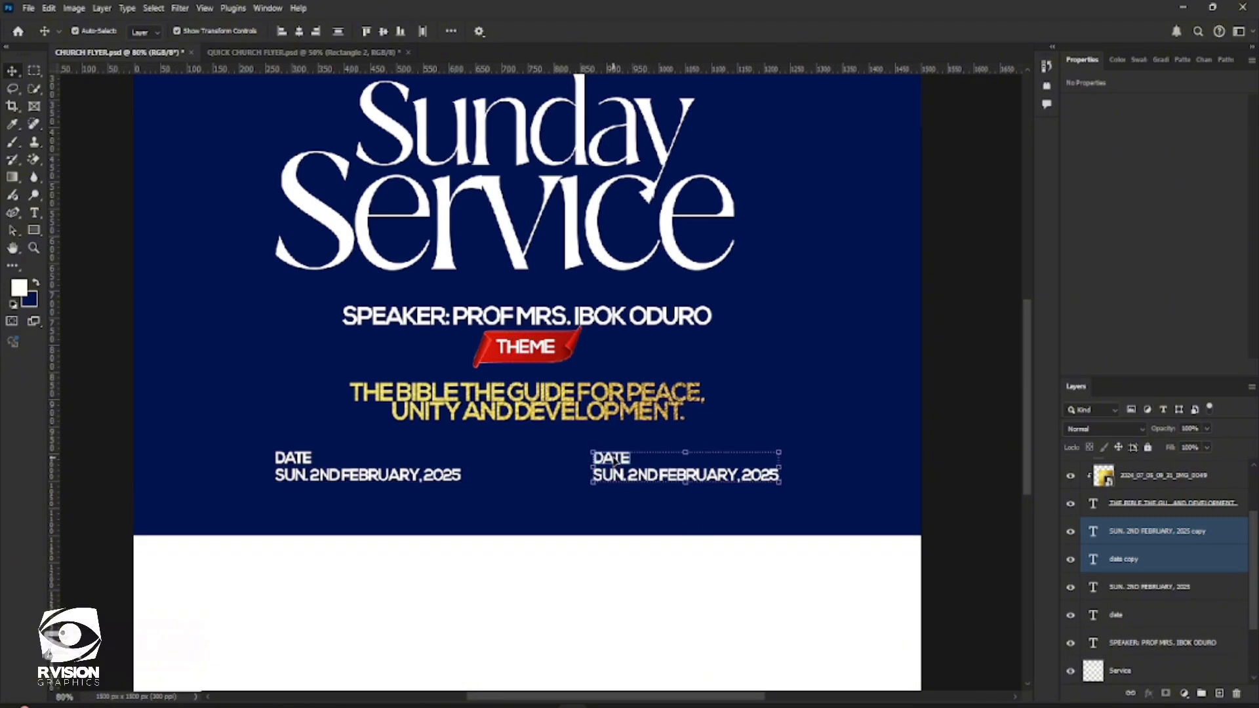
Replace the copied DATE label's text with "TIME"
{"action": "left_click", "coordinate": [747, 543]}
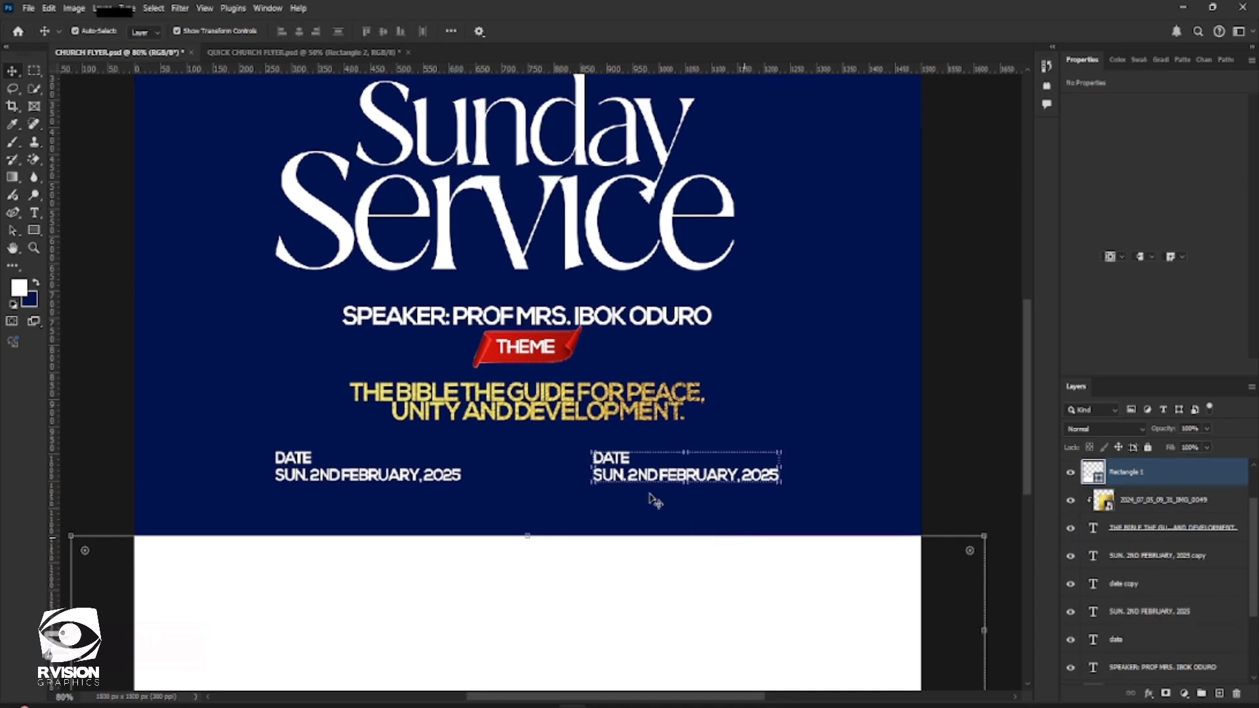
{"action": "left_click", "coordinate": [613, 457]}
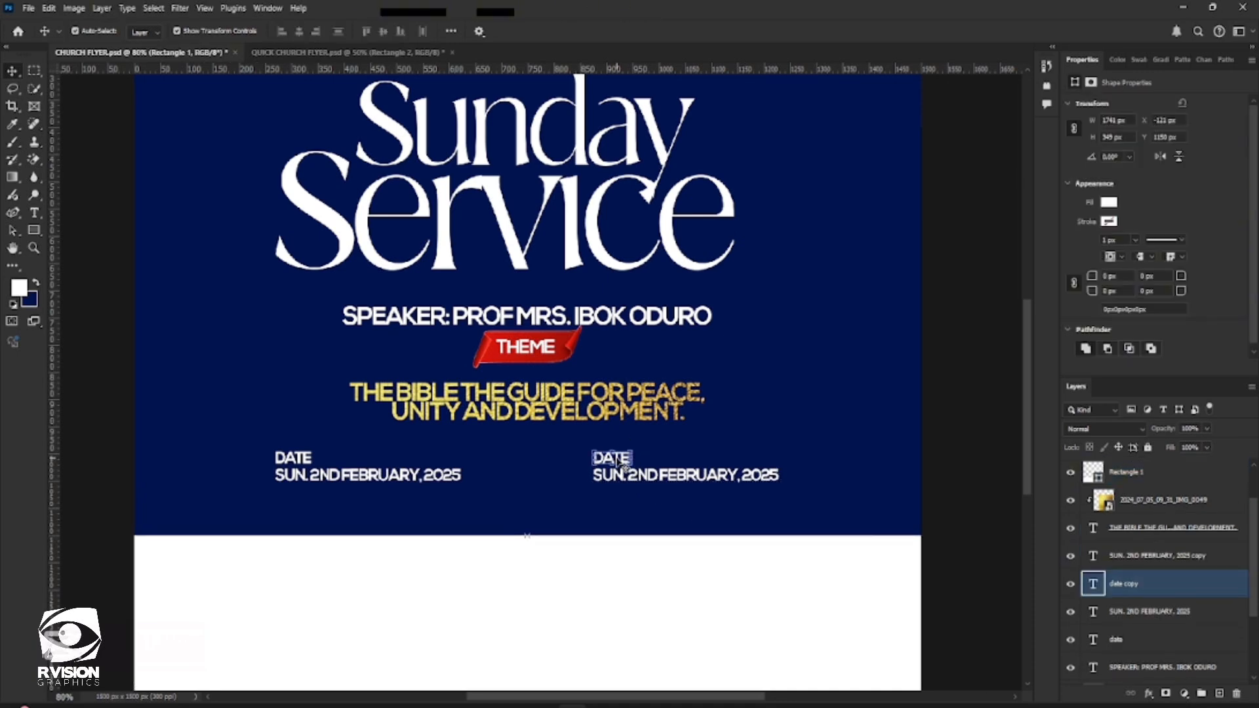
{"action": "double_click", "coordinate": [619, 459]}
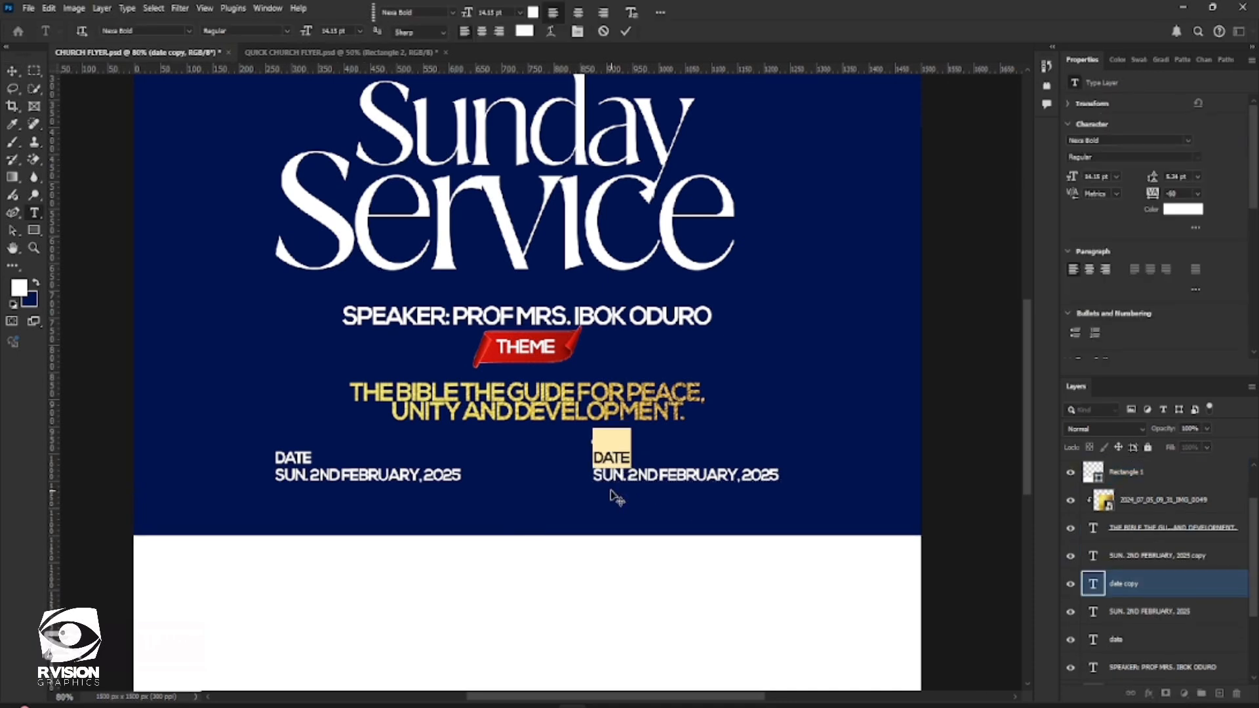
{"action": "type", "text": "TIME"}
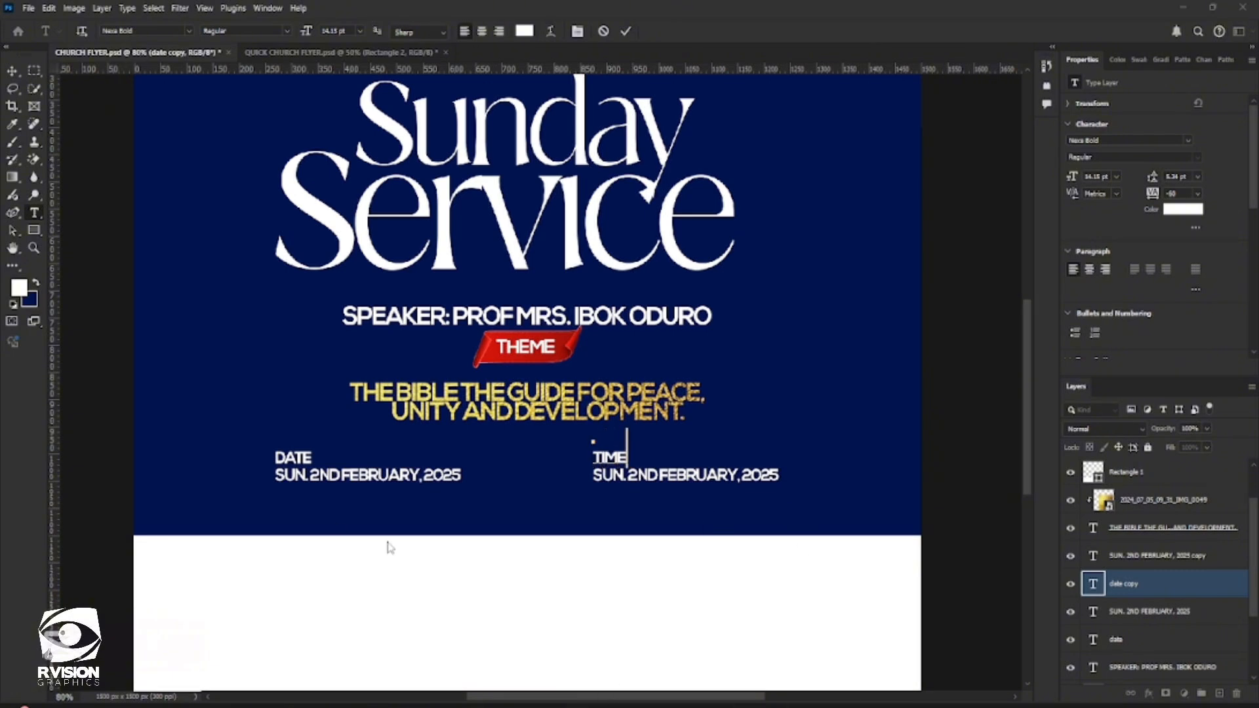
Switch to the Aceh document in Word, copy the text "8:00 am-10:00am" and return to the flyer in Photoshop
{"action": "key", "text": "alt+Tab"}
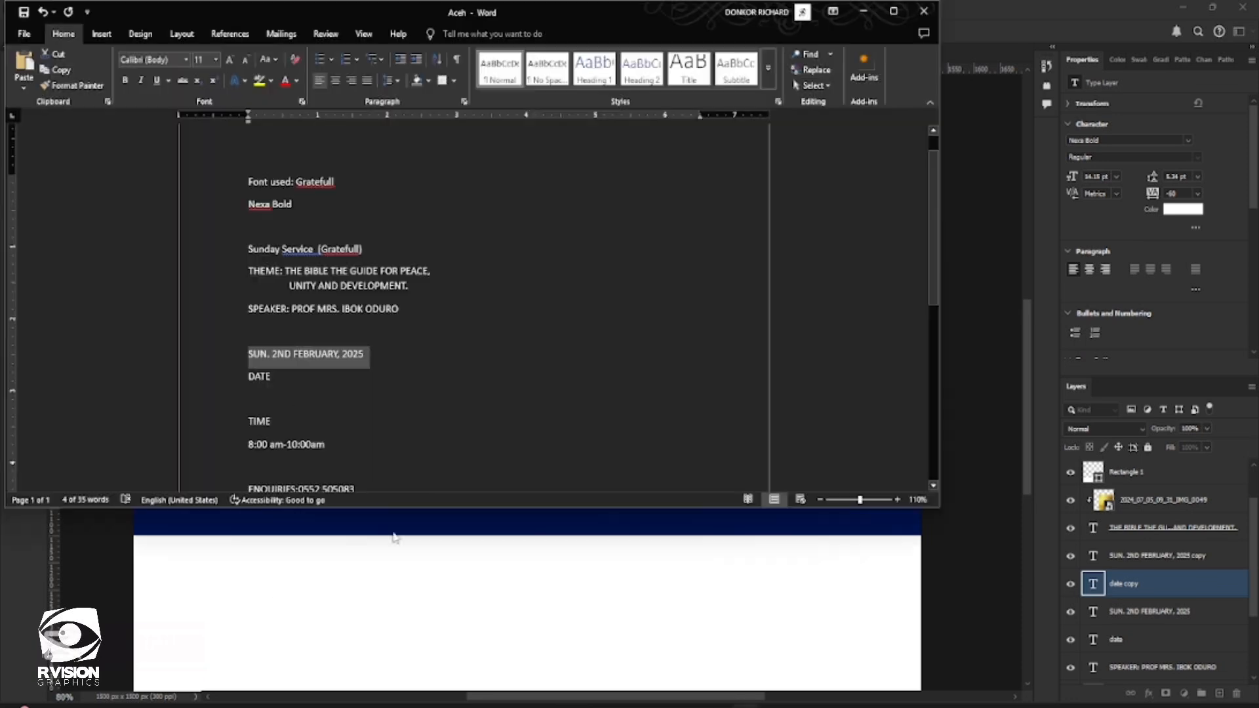
{"action": "left_click_drag", "start_coordinate": [328, 446], "coordinate": [252, 448]}
{"action": "key", "text": "ctrl+c"}
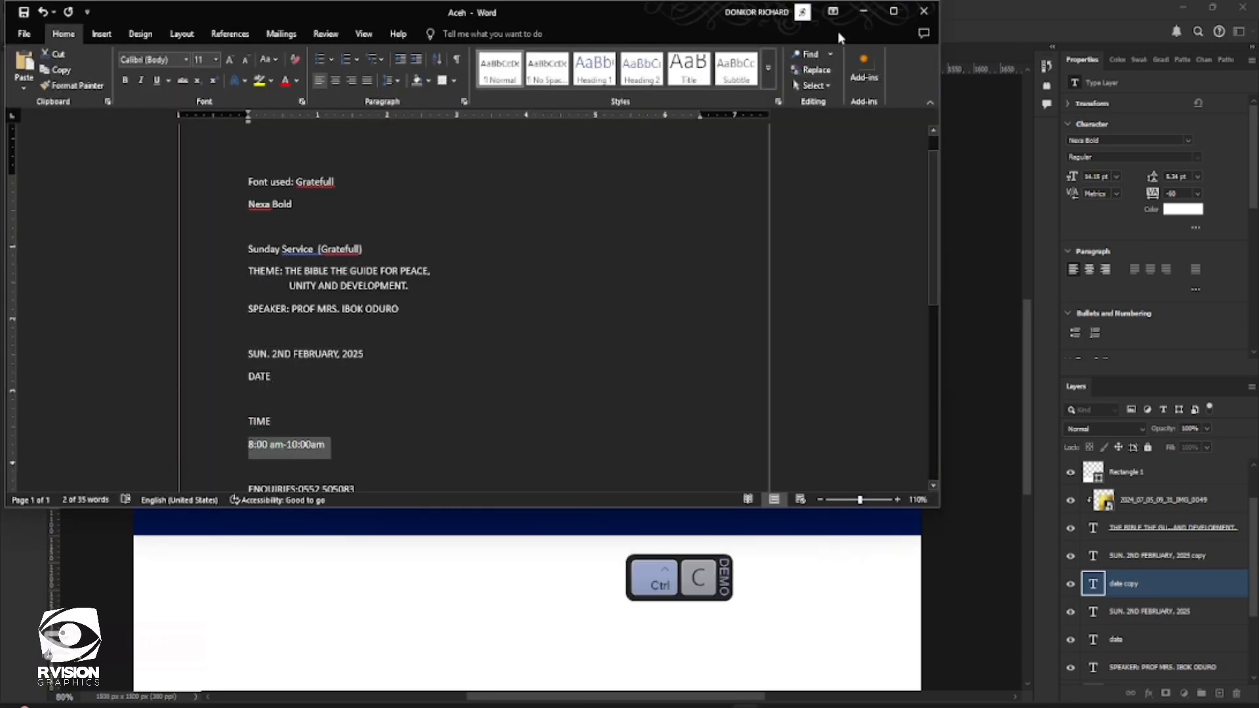
{"action": "key", "text": "alt+Tab"}
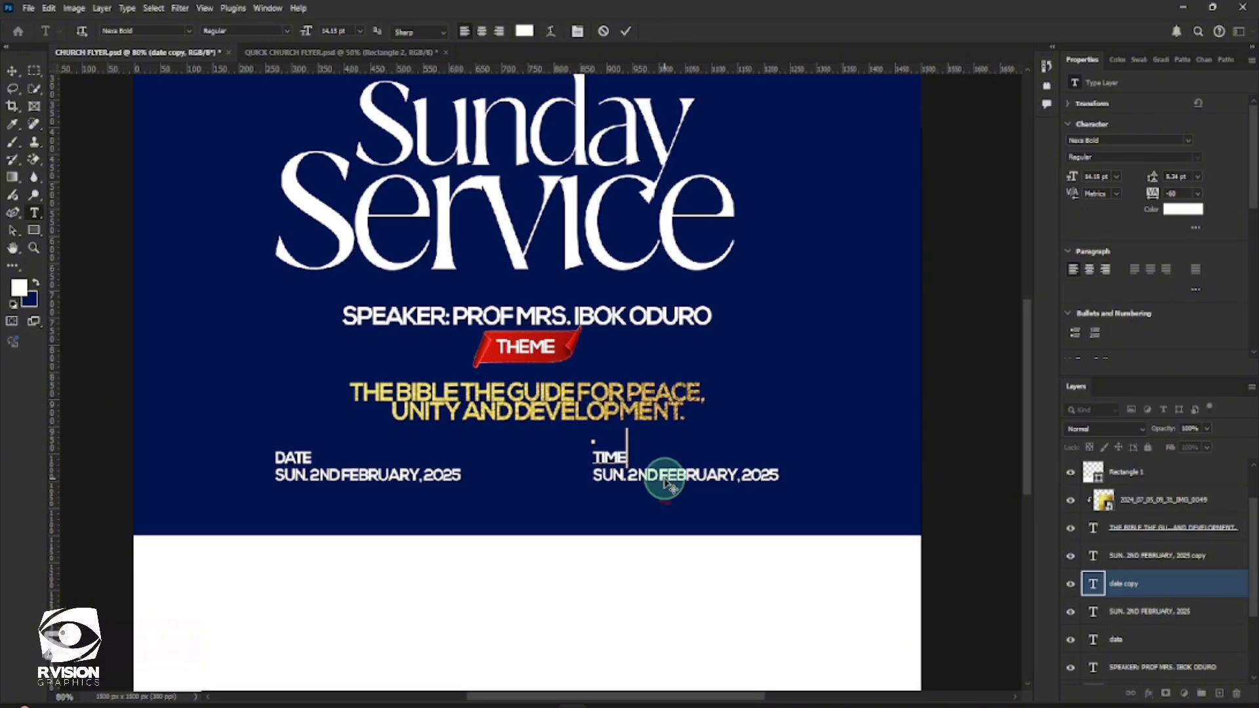
Replace the date line beneath the TIME label with the copied "8:00 am-10:00am" and commit the edit
{"action": "left_click", "coordinate": [1161, 562]}
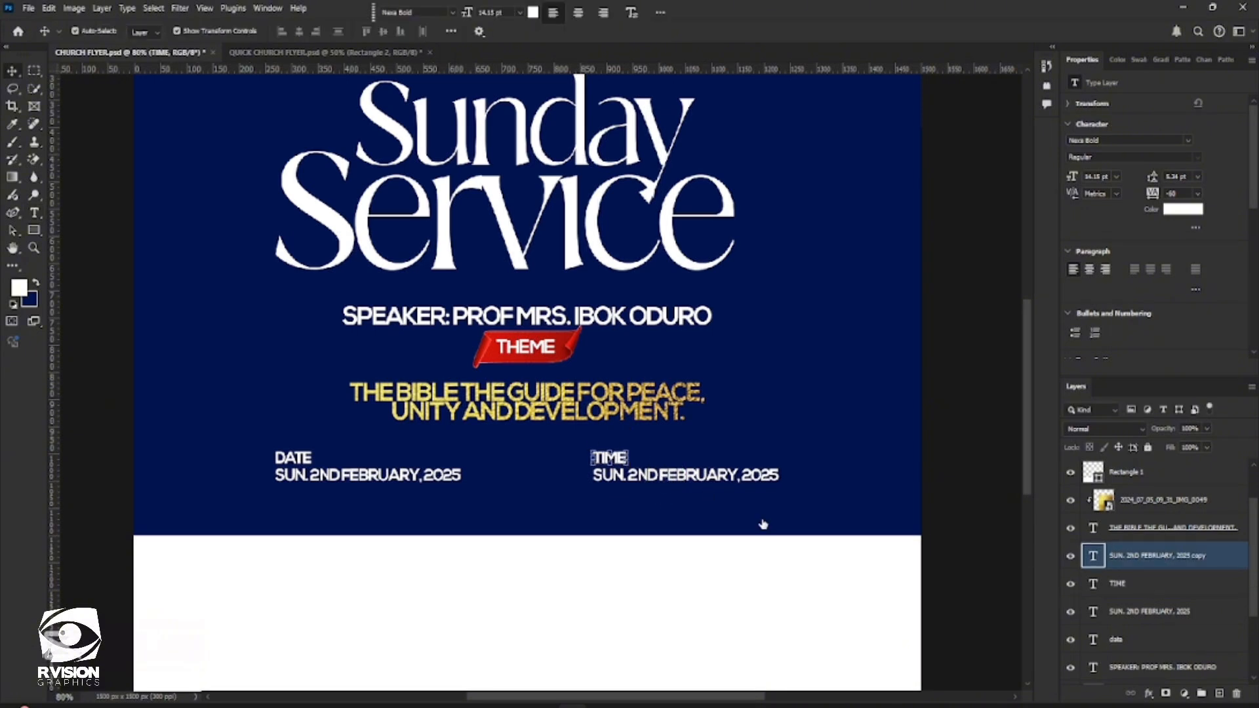
{"action": "key", "text": "v"}
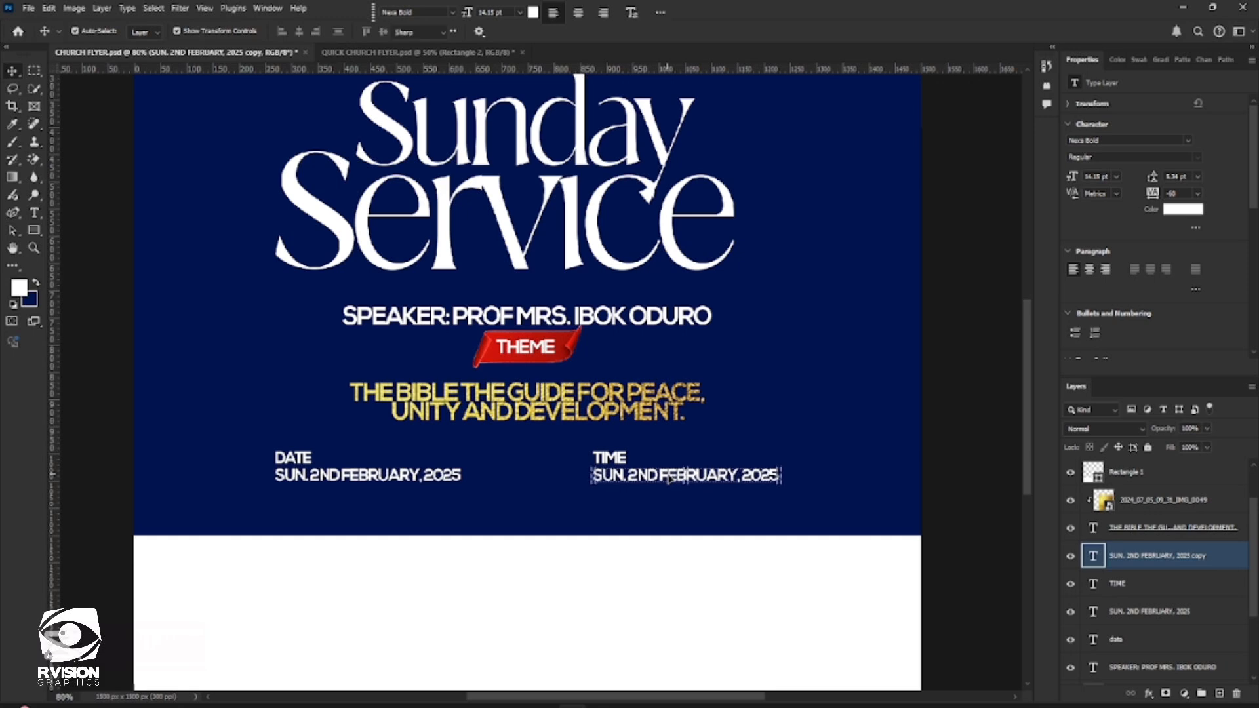
{"action": "double_click", "coordinate": [671, 477]}
{"action": "key", "text": "ctrl+v"}
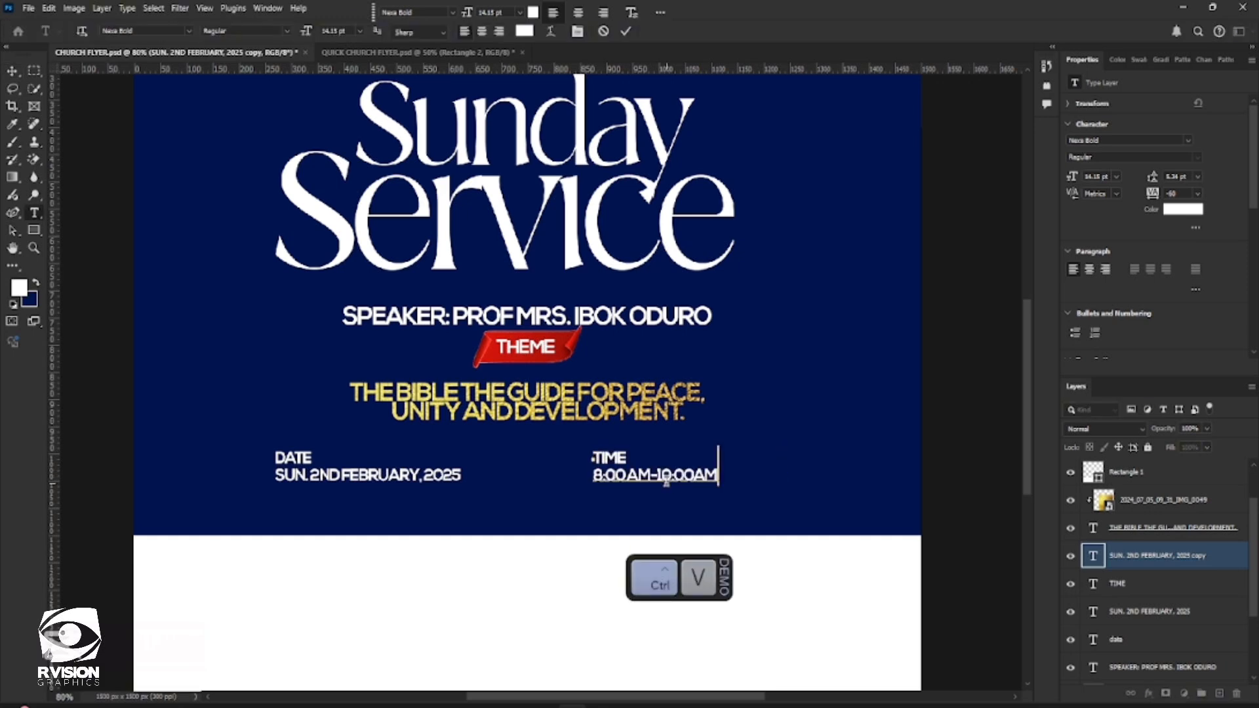
{"action": "key", "text": "ctrl+Return"}
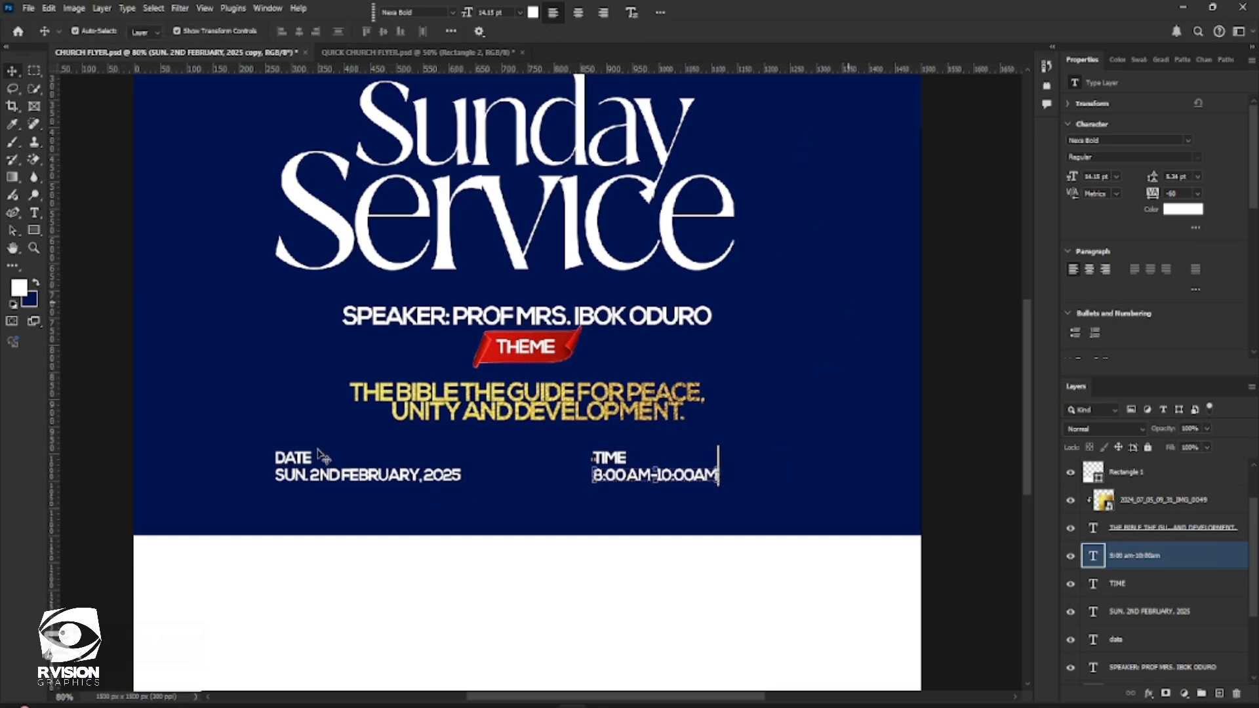
Set the DATE label's text color to yellow fff000 and copy the hex code
{"action": "left_click", "coordinate": [294, 458]}
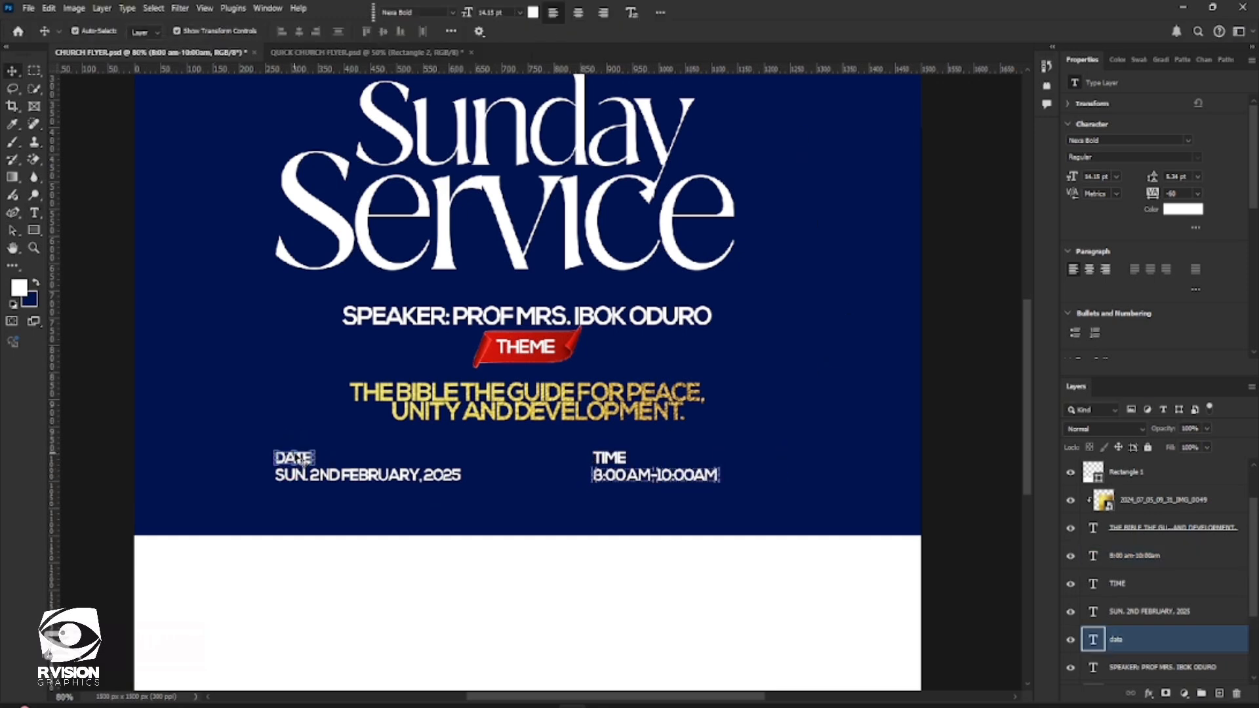
{"action": "left_click", "coordinate": [533, 11]}
{"action": "type", "text": "fff000"}
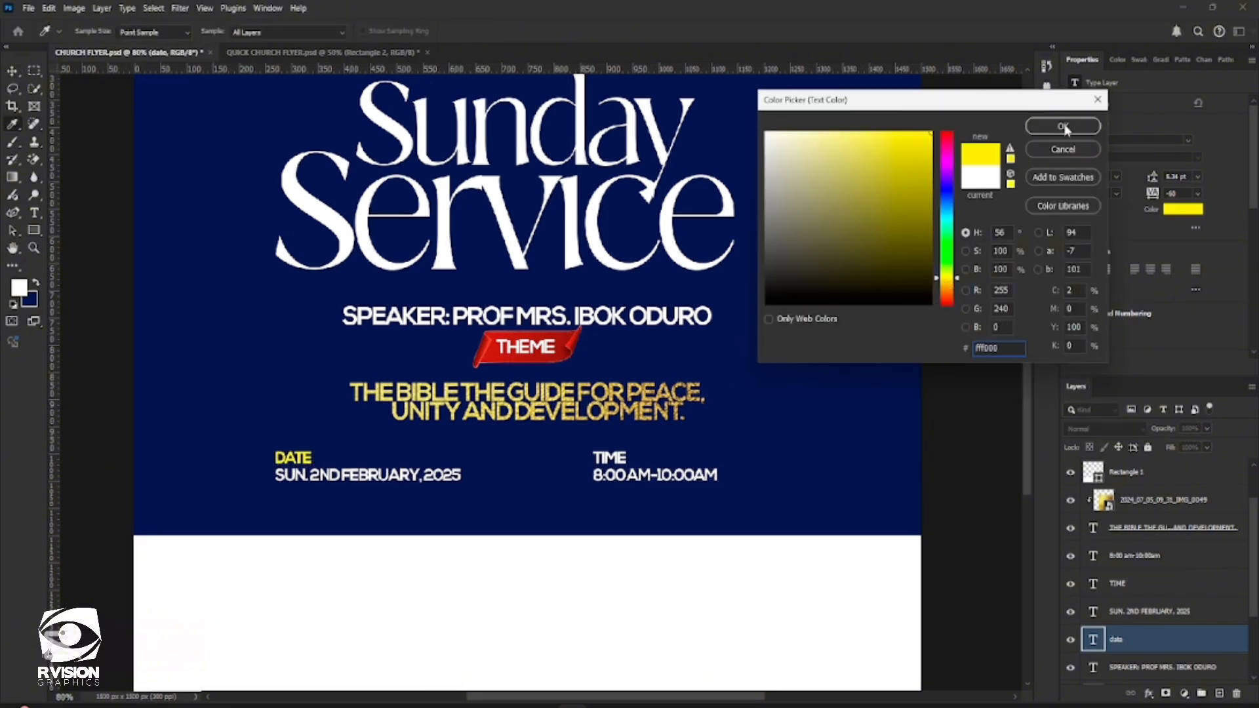
{"action": "left_click_drag", "start_coordinate": [1006, 346], "coordinate": [925, 355]}
{"action": "key", "text": "ctrl+c"}
{"action": "left_click", "coordinate": [1063, 126]}
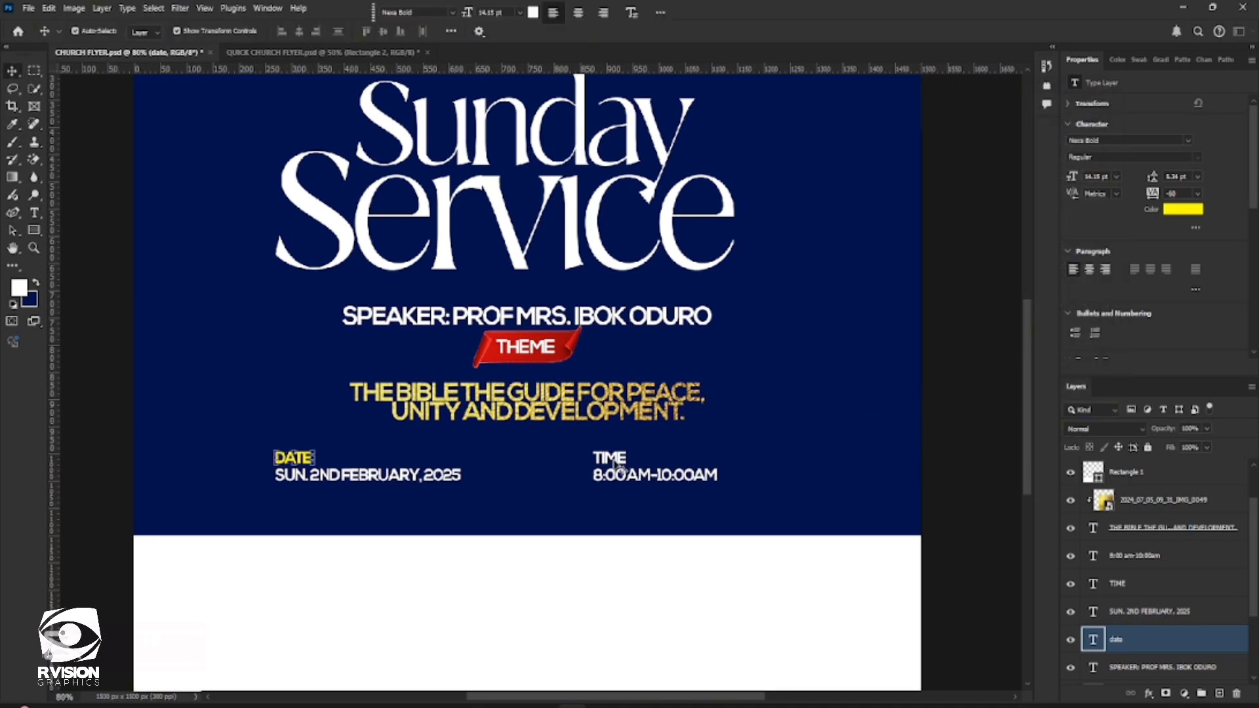
Set the TIME label's text color to the same yellow by pasting the copied hex code fff000
{"action": "left_click", "coordinate": [615, 462]}
{"action": "left_click", "coordinate": [1183, 209]}
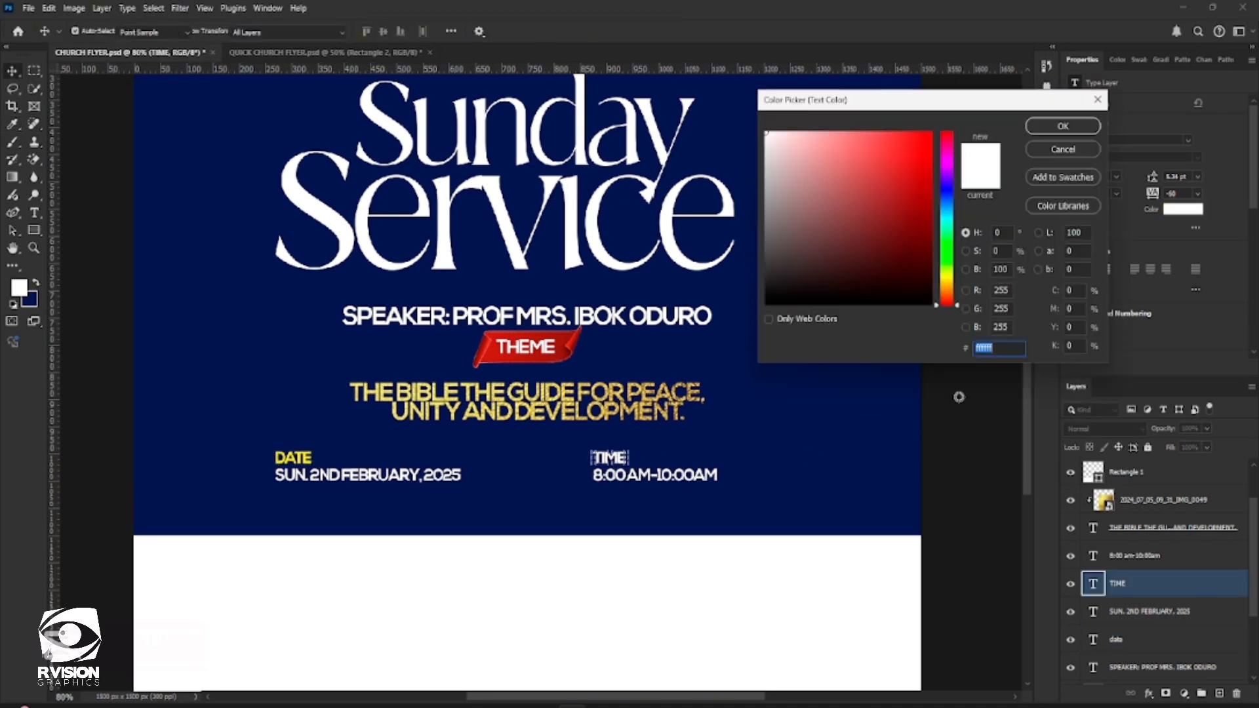
{"action": "key", "text": "ctrl+v"}
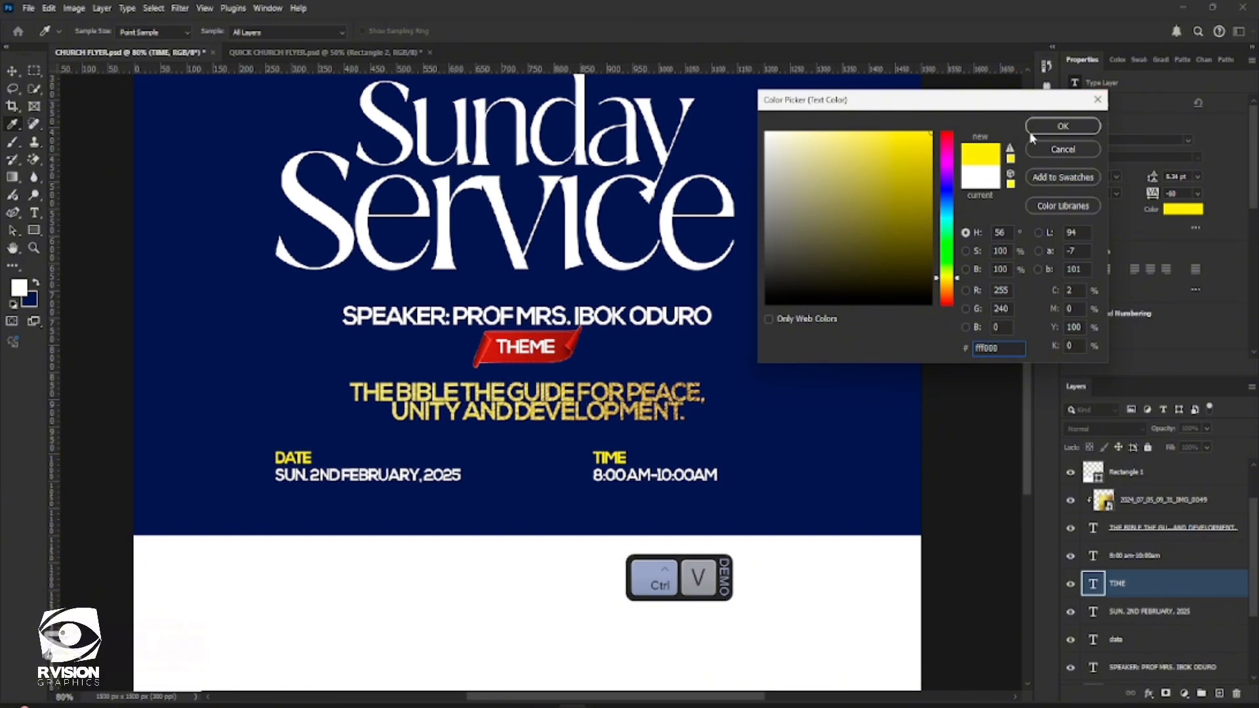
{"action": "left_click", "coordinate": [1064, 126]}
Place the Gracefields Chapel logo image 2024_05_23_12_46_IMG_8762 from the GRACEFIELDS RESOURCES folder as an embedded file
{"action": "scroll", "coordinate": [754, 363], "scroll_direction": "down", "scroll_amount": 2}
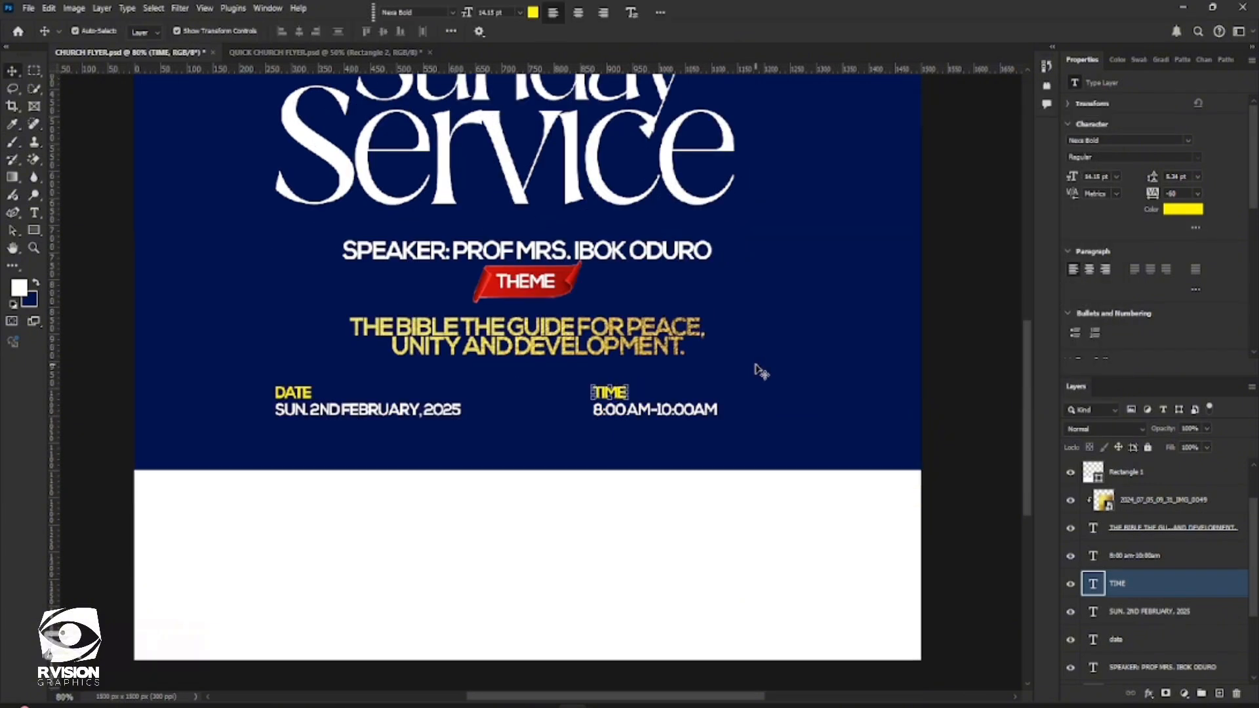
{"action": "scroll", "coordinate": [443, 356], "scroll_direction": "down", "scroll_amount": 1}
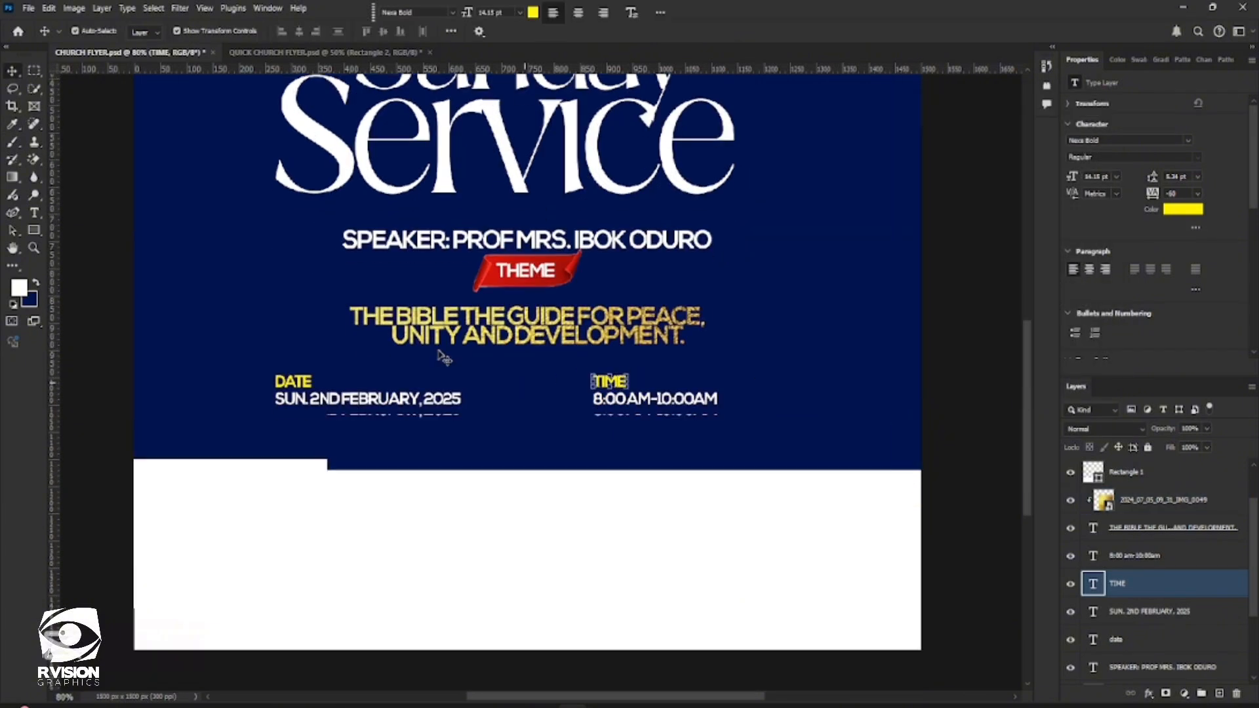
{"action": "scroll", "coordinate": [632, 381], "scroll_direction": "down", "scroll_amount": 2}
{"action": "scroll", "coordinate": [625, 459], "scroll_direction": "down", "scroll_amount": 1}
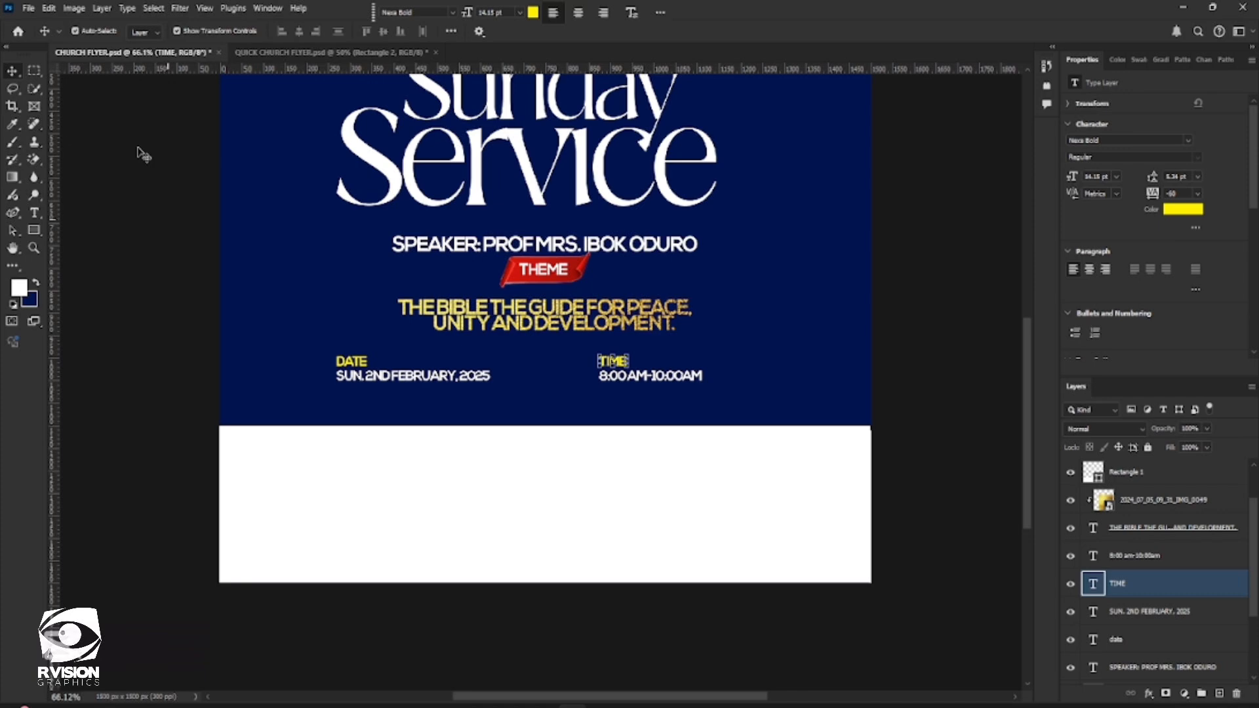
{"action": "left_click", "coordinate": [28, 8]}
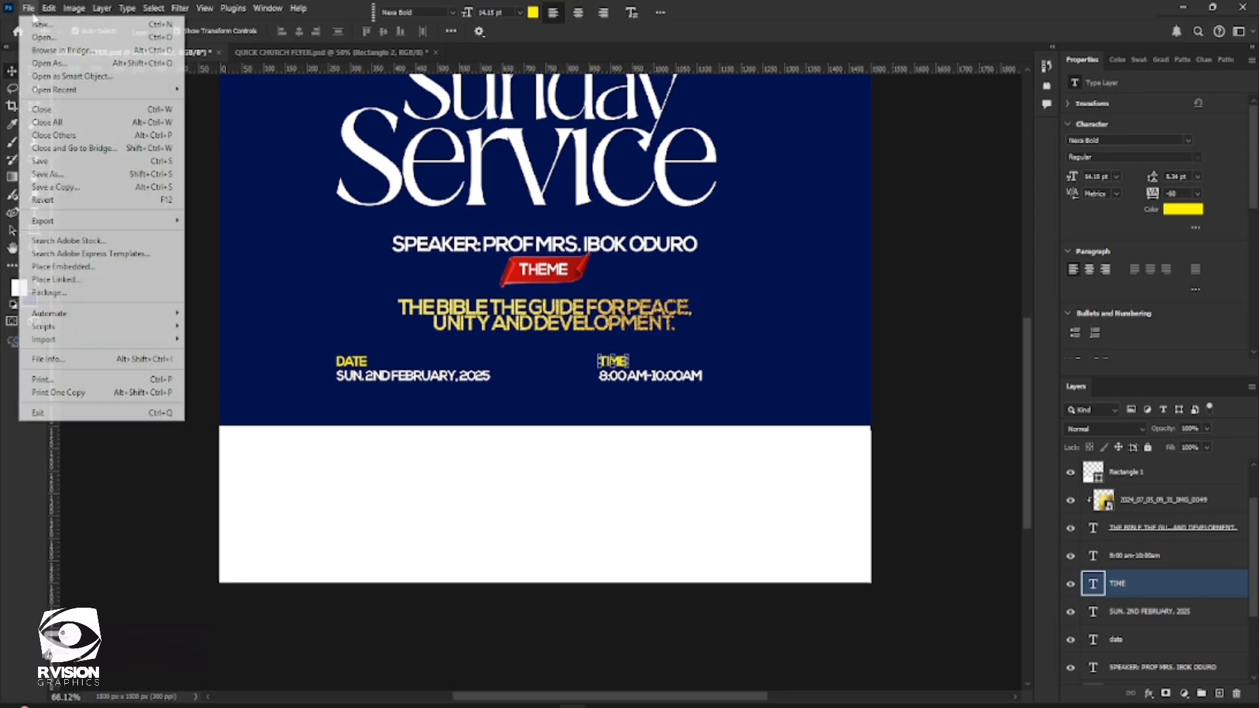
{"action": "left_click", "coordinate": [77, 267]}
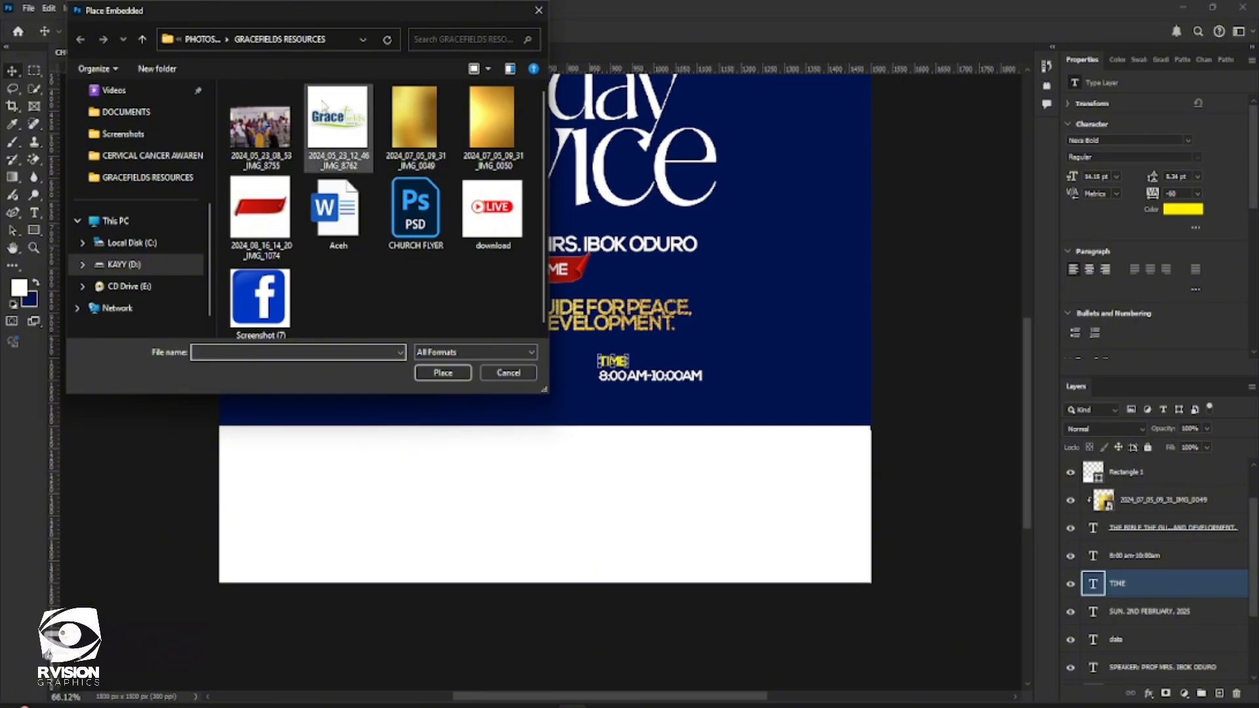
{"action": "double_click", "coordinate": [330, 123]}
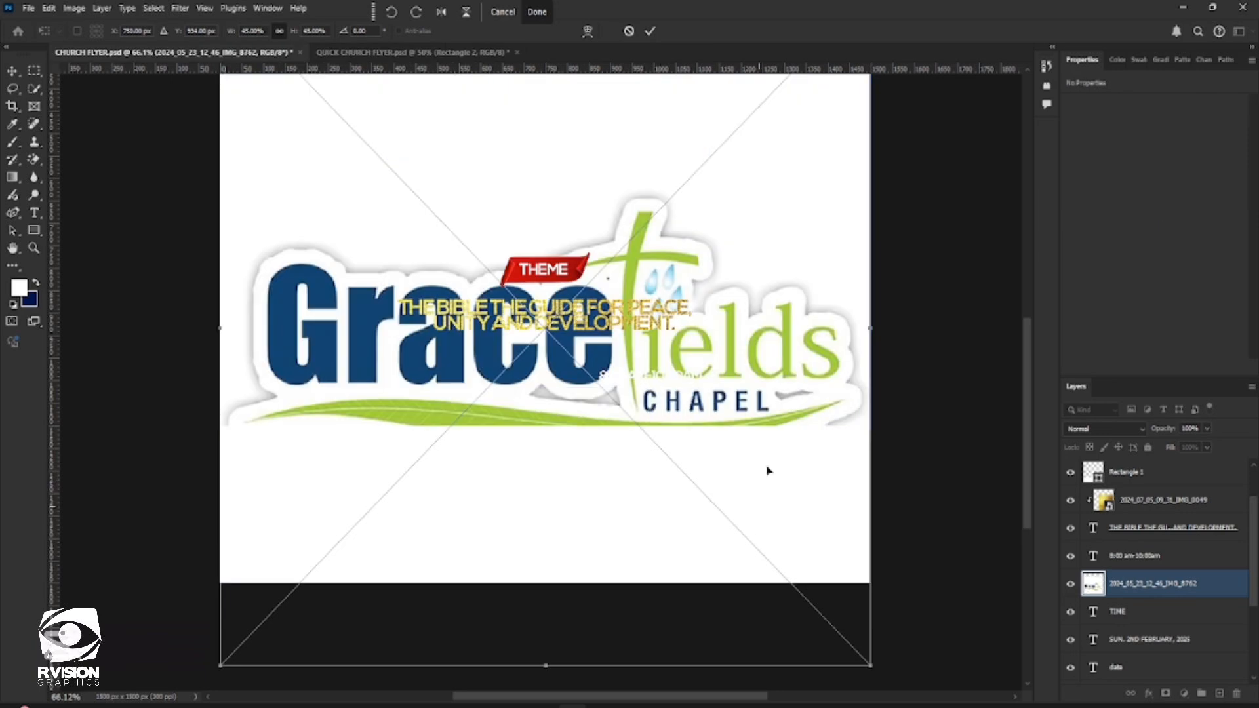
Scale the placed logo down to about 10.3% and move it onto the white band below the date
{"action": "left_click_drag", "start_coordinate": [874, 668], "coordinate": [663, 441]}
{"action": "left_click_drag", "start_coordinate": [607, 407], "coordinate": [463, 528]}
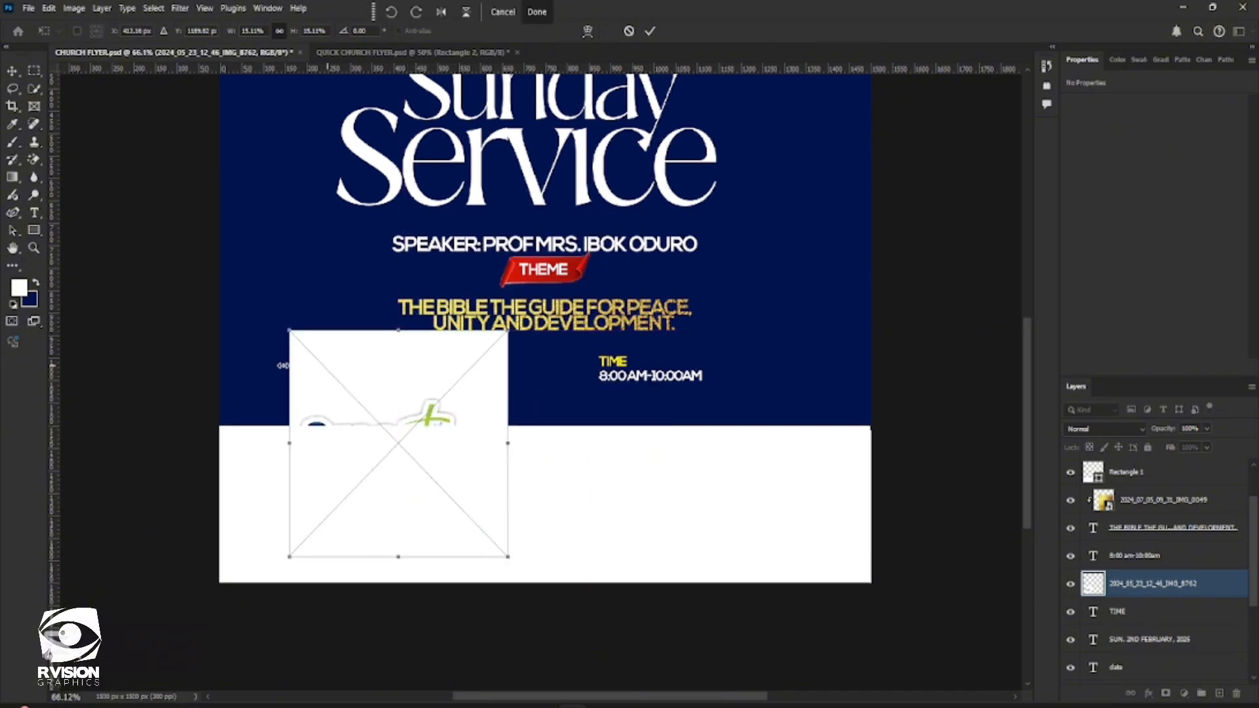
{"action": "left_click_drag", "start_coordinate": [289, 328], "coordinate": [324, 358]}
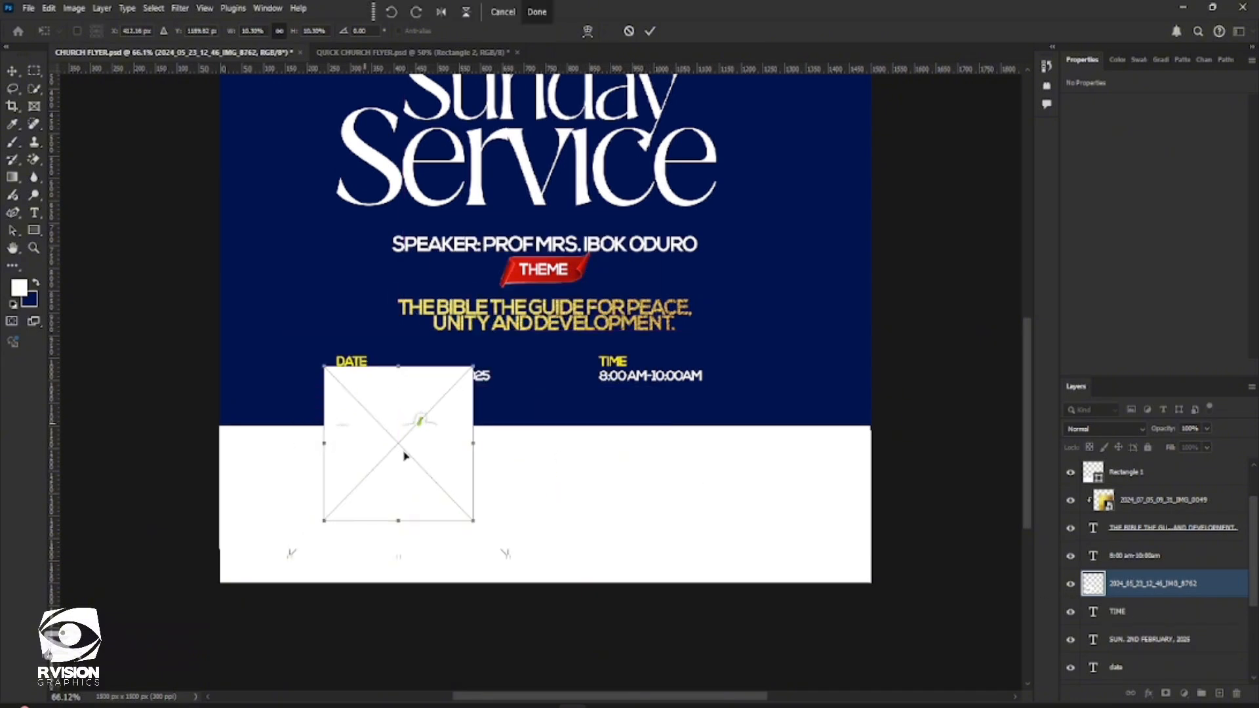
{"action": "left_click_drag", "start_coordinate": [407, 455], "coordinate": [395, 506]}
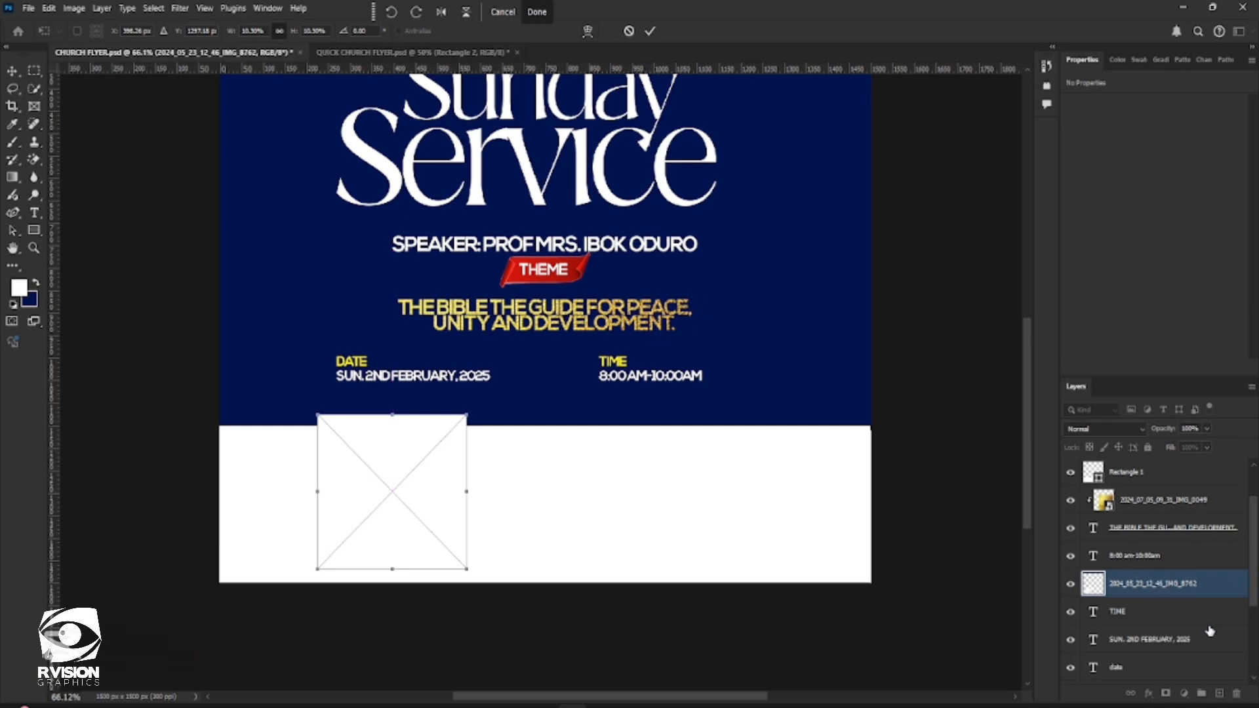
Bring the logo layer to the top of the layer stack and shrink the logo to about 7.17% beneath the date, committing the placement
{"action": "left_click_drag", "start_coordinate": [1153, 590], "coordinate": [1125, 447]}
{"action": "left_click_drag", "start_coordinate": [383, 478], "coordinate": [372, 493]}
{"action": "left_click_drag", "start_coordinate": [457, 582], "coordinate": [435, 560]}
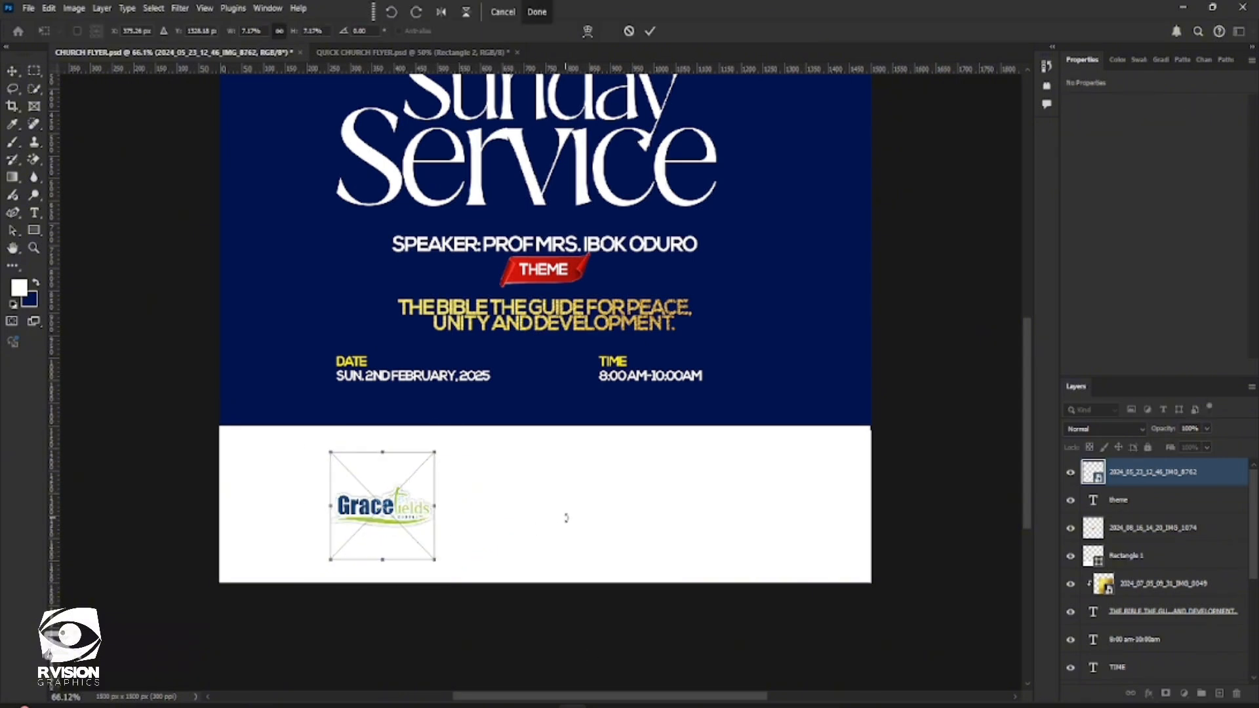
{"action": "left_click", "coordinate": [651, 31]}
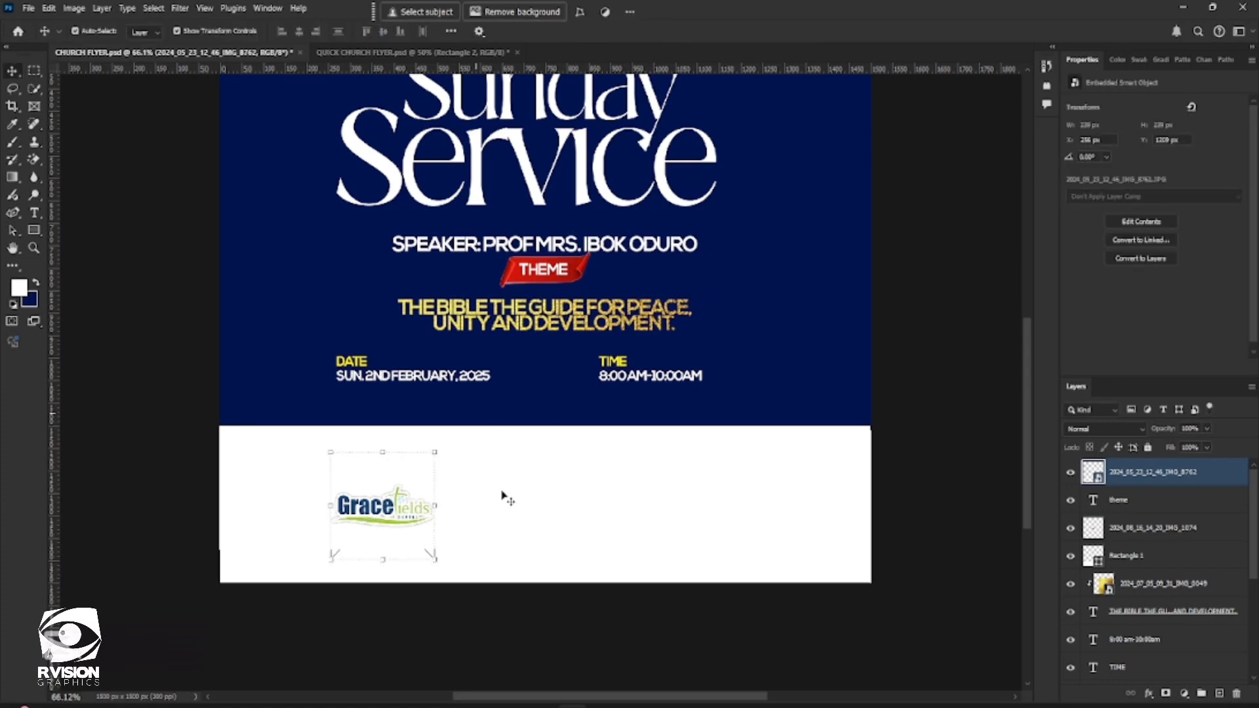
Place the LIVE badge image download from the GRACEFIELDS RESOURCES folder as an embedded file
{"action": "left_click", "coordinate": [549, 517]}
{"action": "left_click", "coordinate": [810, 325]}
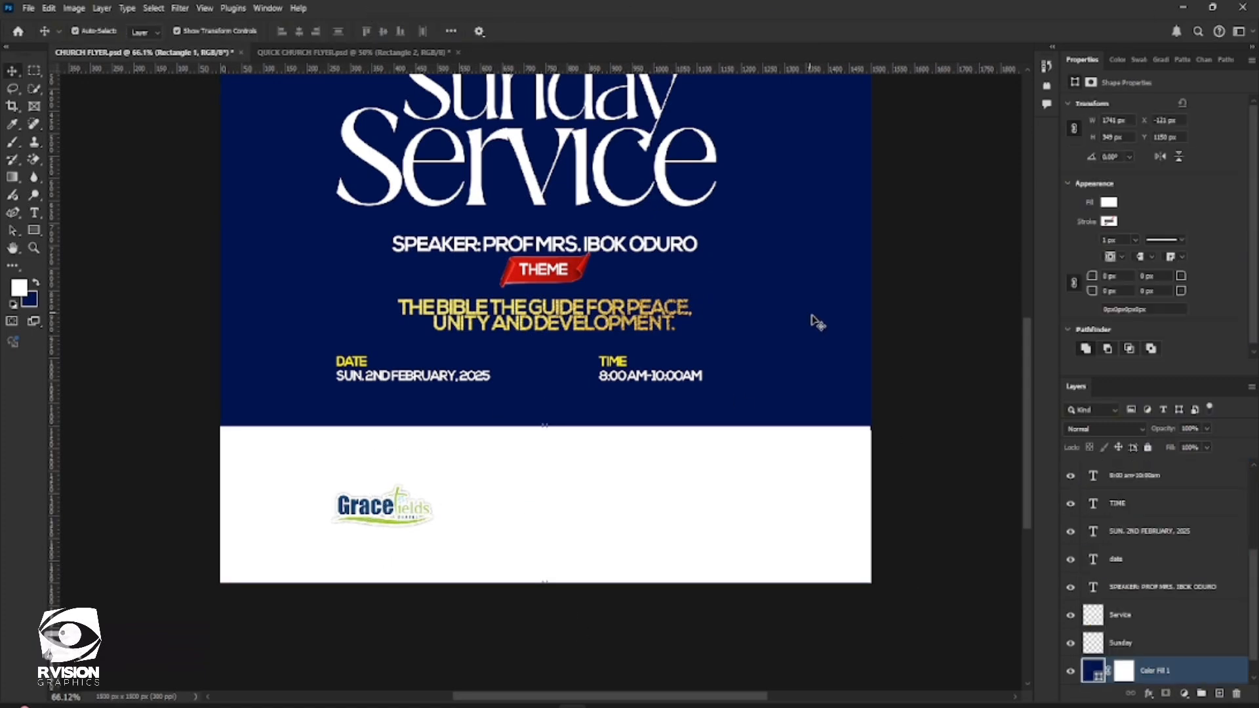
{"action": "left_click", "coordinate": [28, 8]}
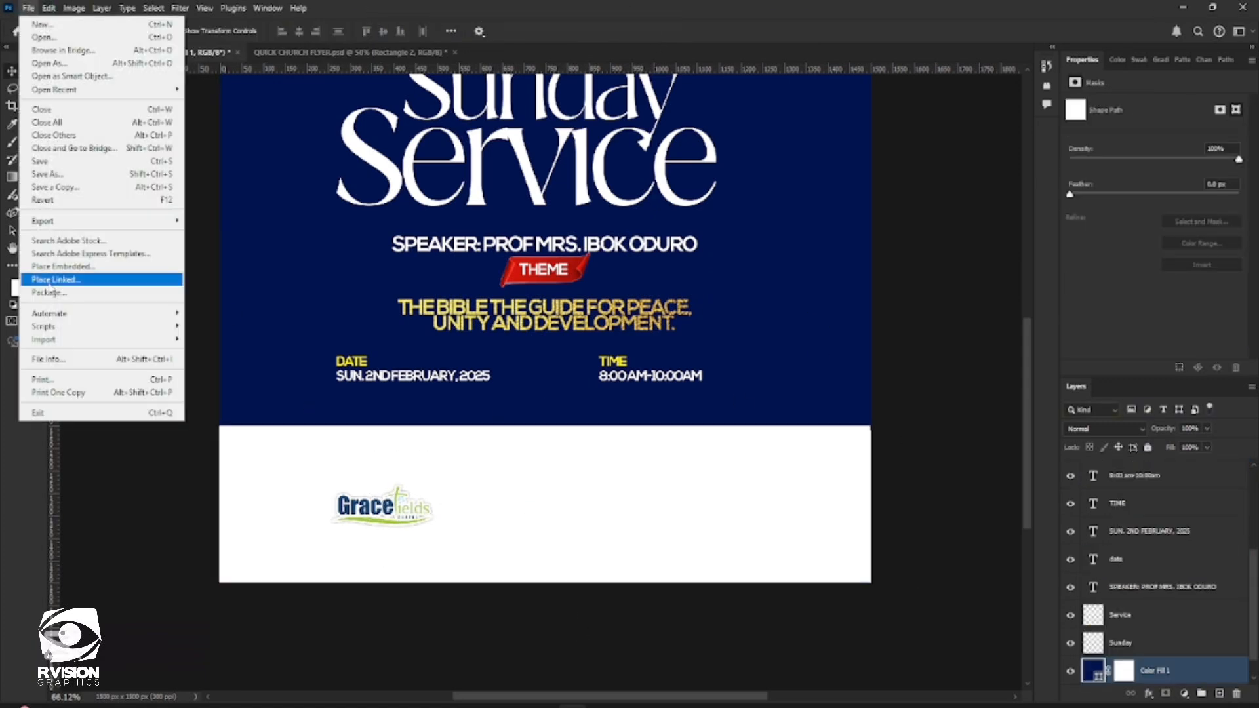
{"action": "left_click", "coordinate": [66, 266]}
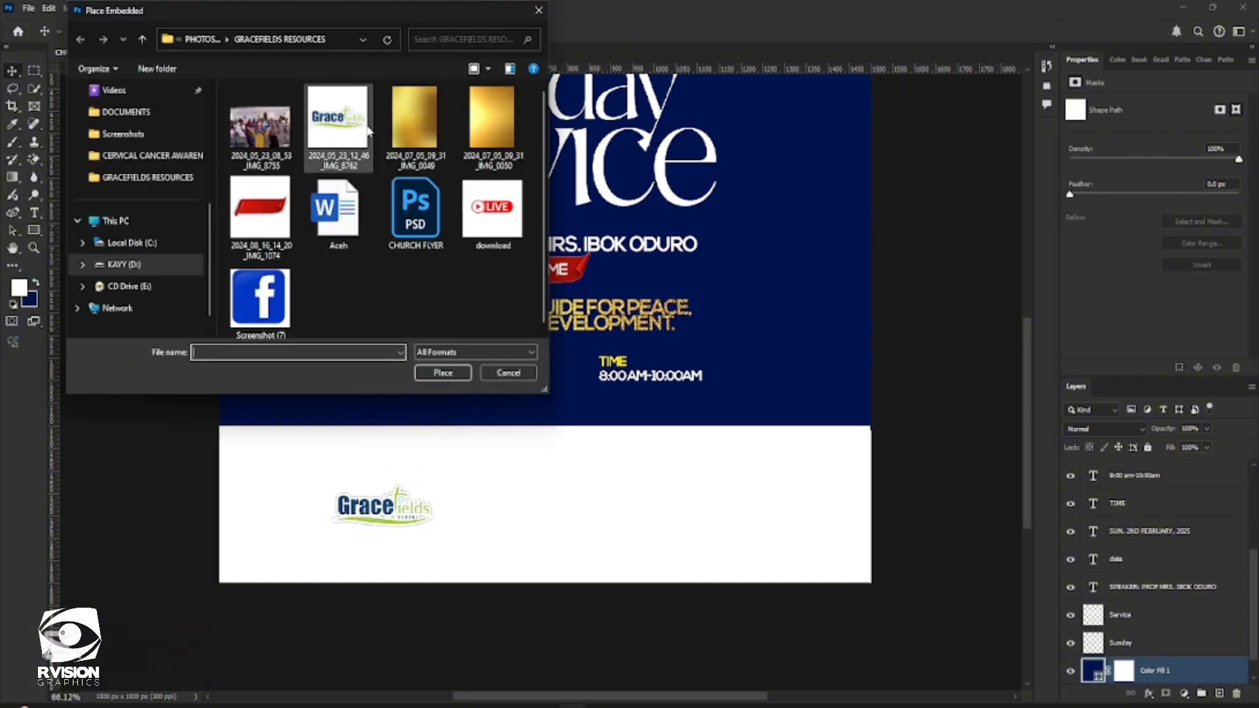
{"action": "left_click", "coordinate": [518, 240]}
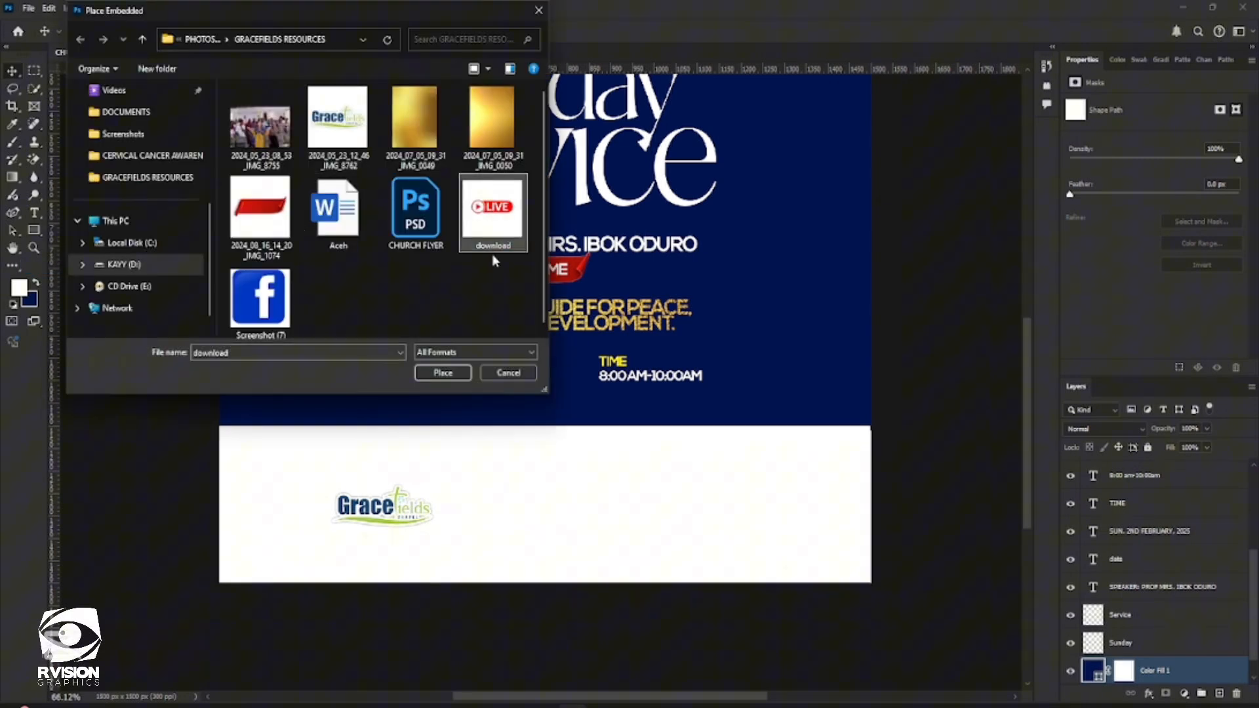
{"action": "left_click", "coordinate": [253, 315]}
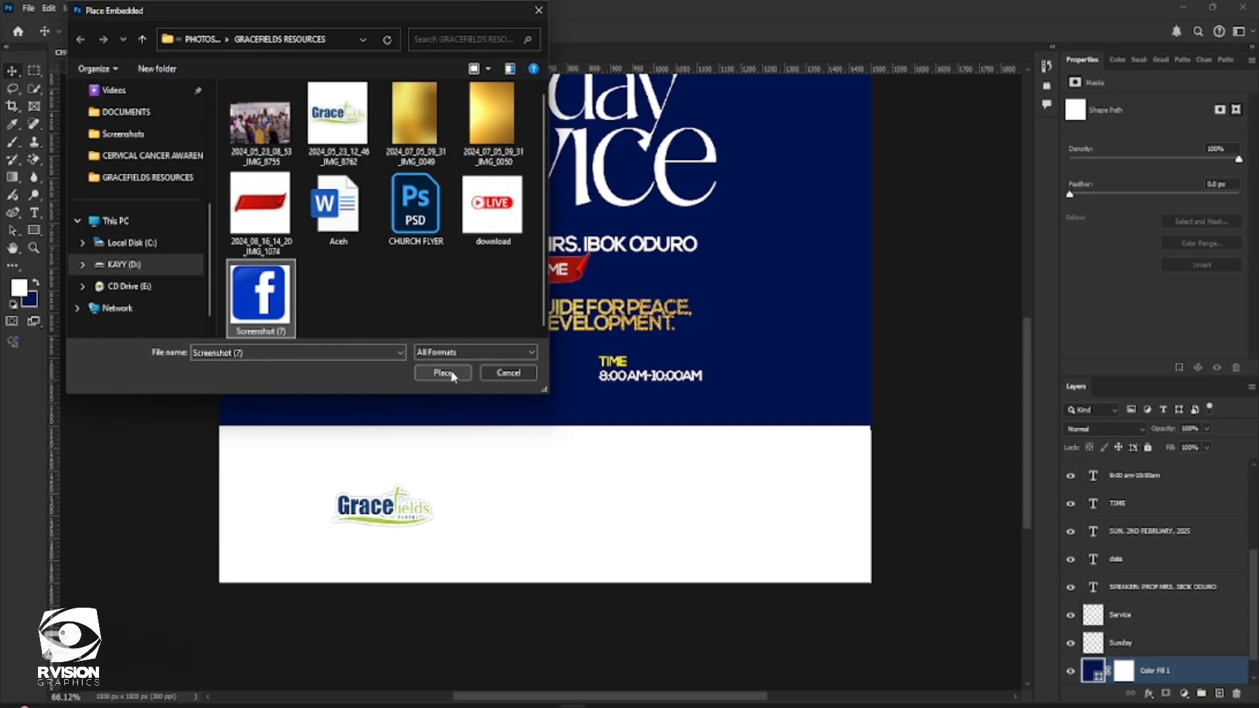
{"action": "left_click", "coordinate": [486, 236]}
{"action": "left_click", "coordinate": [271, 303]}
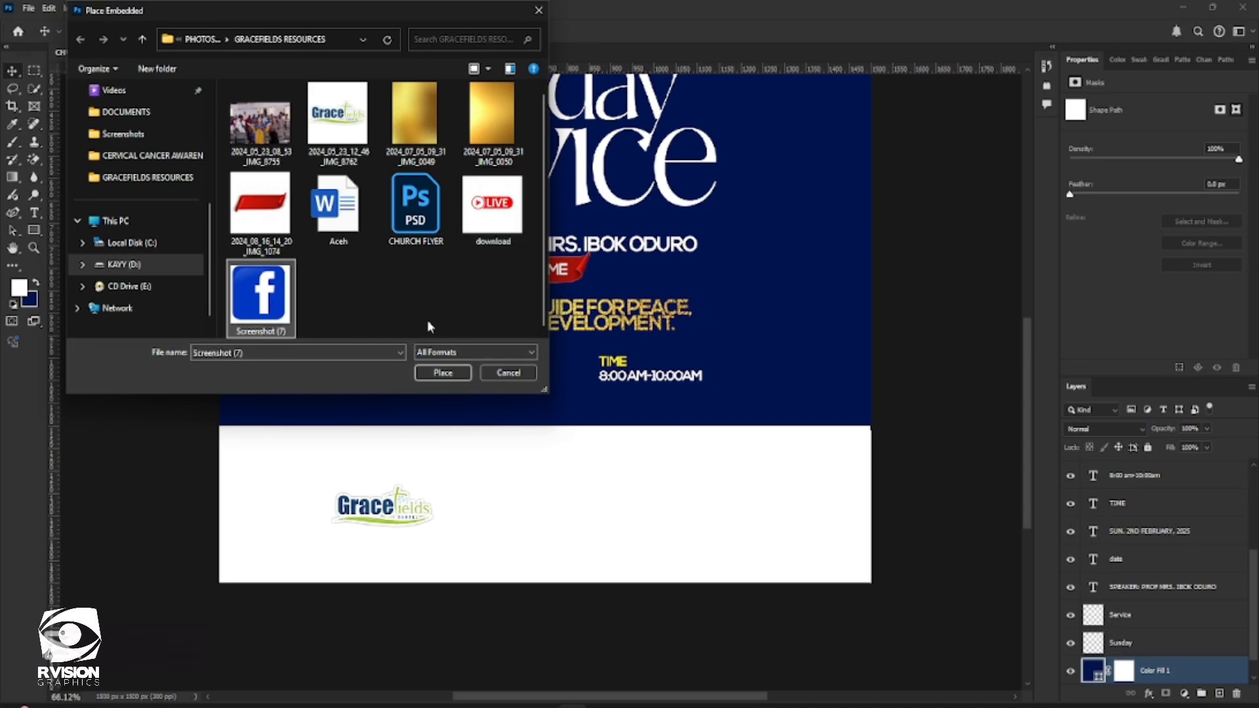
{"action": "left_click", "coordinate": [470, 248]}
{"action": "left_click", "coordinate": [445, 371]}
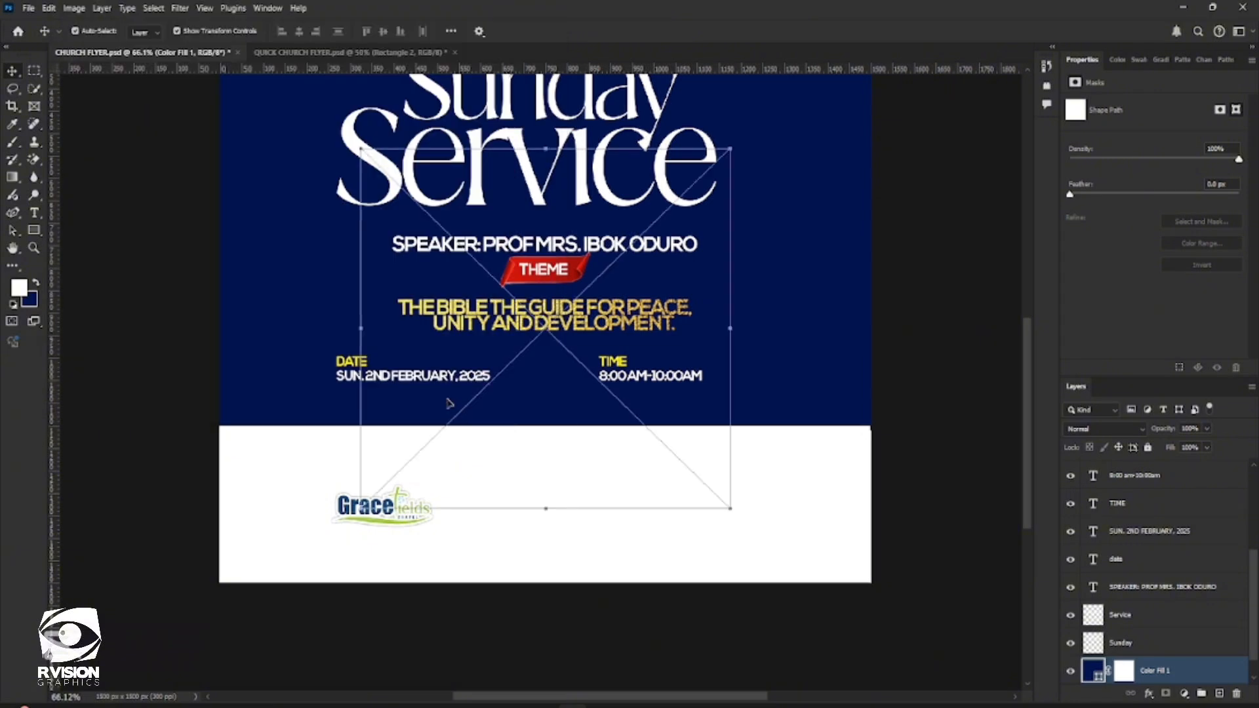
Scale the LIVE badge to about 25.84%, raise its layer to the top of the stack, and position it on the white band opposite the logo
{"action": "mouse_move", "coordinate": [734, 515]}
{"action": "left_mouse_down"}
{"action": "mouse_move", "coordinate": [594, 375]}
{"action": "mouse_move", "coordinate": [686, 503]}
{"action": "mouse_move", "coordinate": [725, 517]}
{"action": "mouse_move", "coordinate": [739, 505]}
{"action": "mouse_move", "coordinate": [747, 531]}
{"action": "left_mouse_up"}
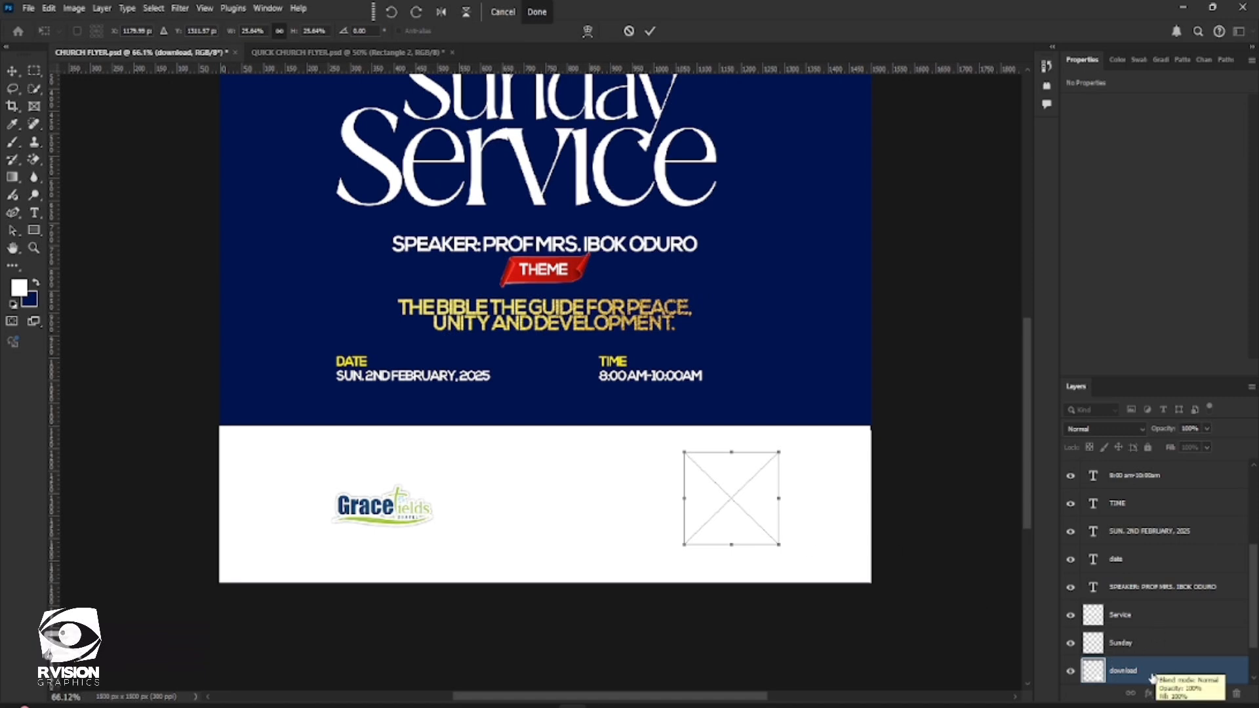
{"action": "left_click_drag", "start_coordinate": [1115, 670], "coordinate": [1147, 459]}
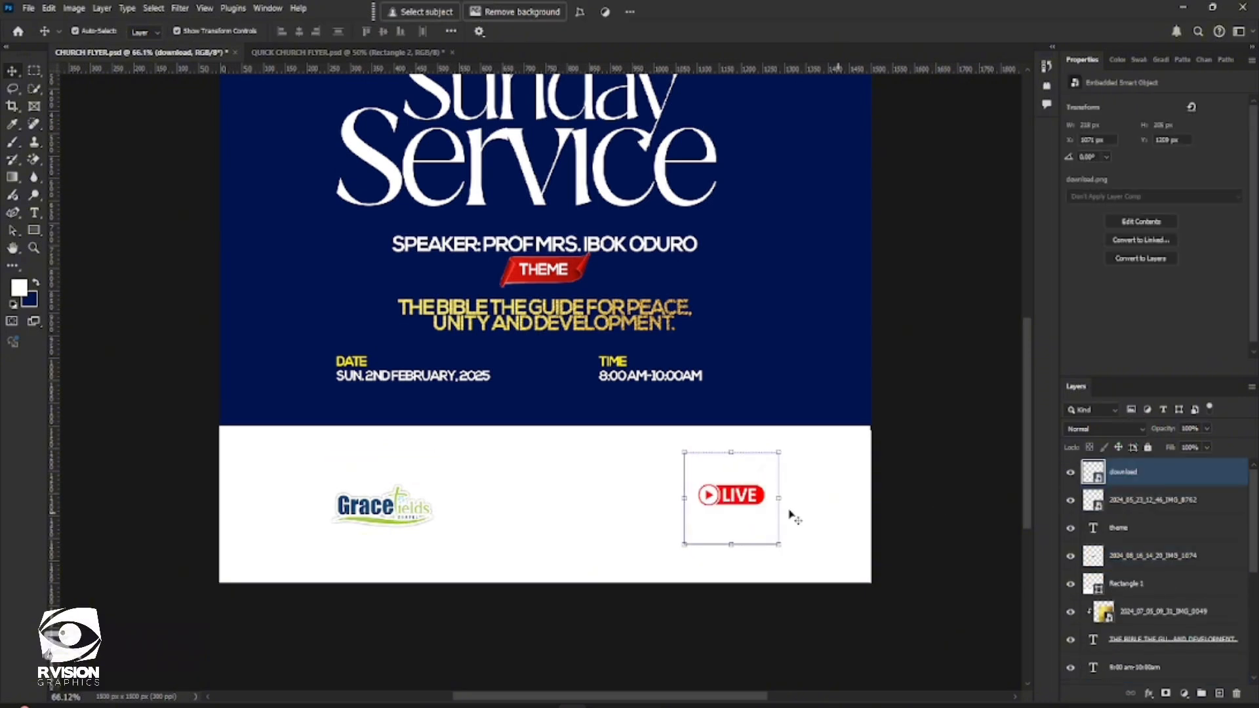
{"action": "left_click_drag", "start_coordinate": [746, 506], "coordinate": [778, 514]}
{"action": "left_click", "coordinate": [28, 8]}
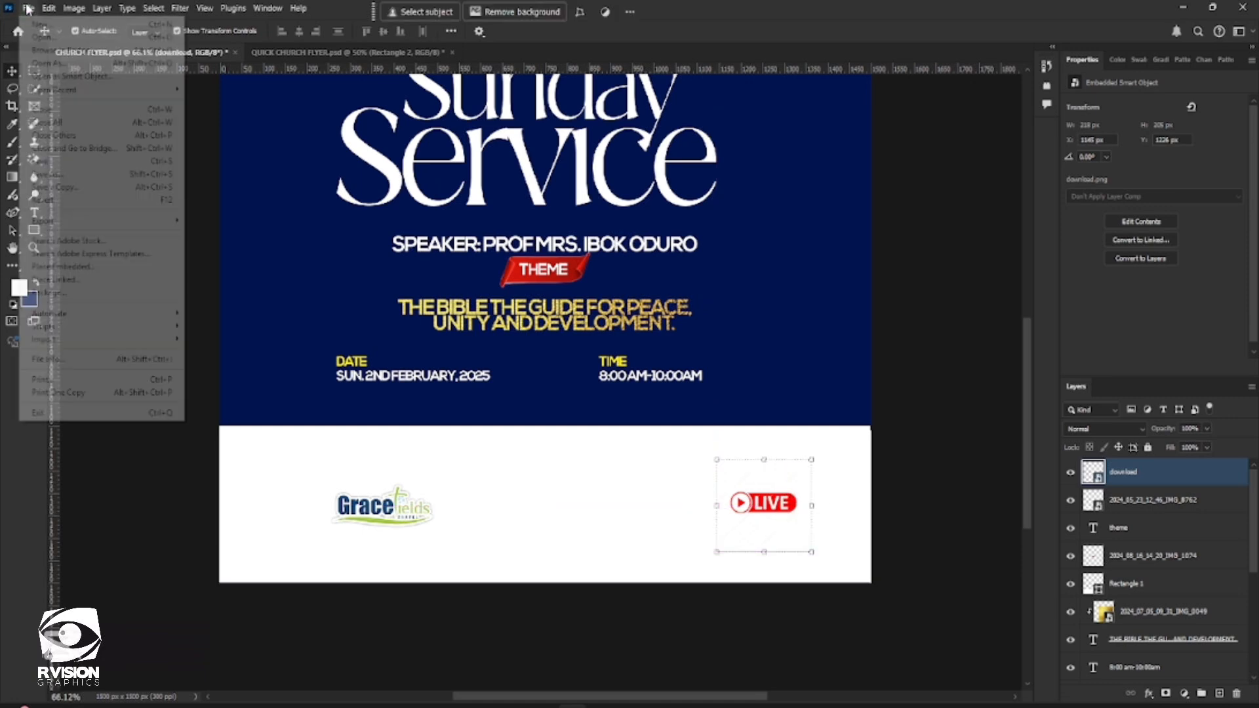
{"action": "left_click", "coordinate": [81, 267]}
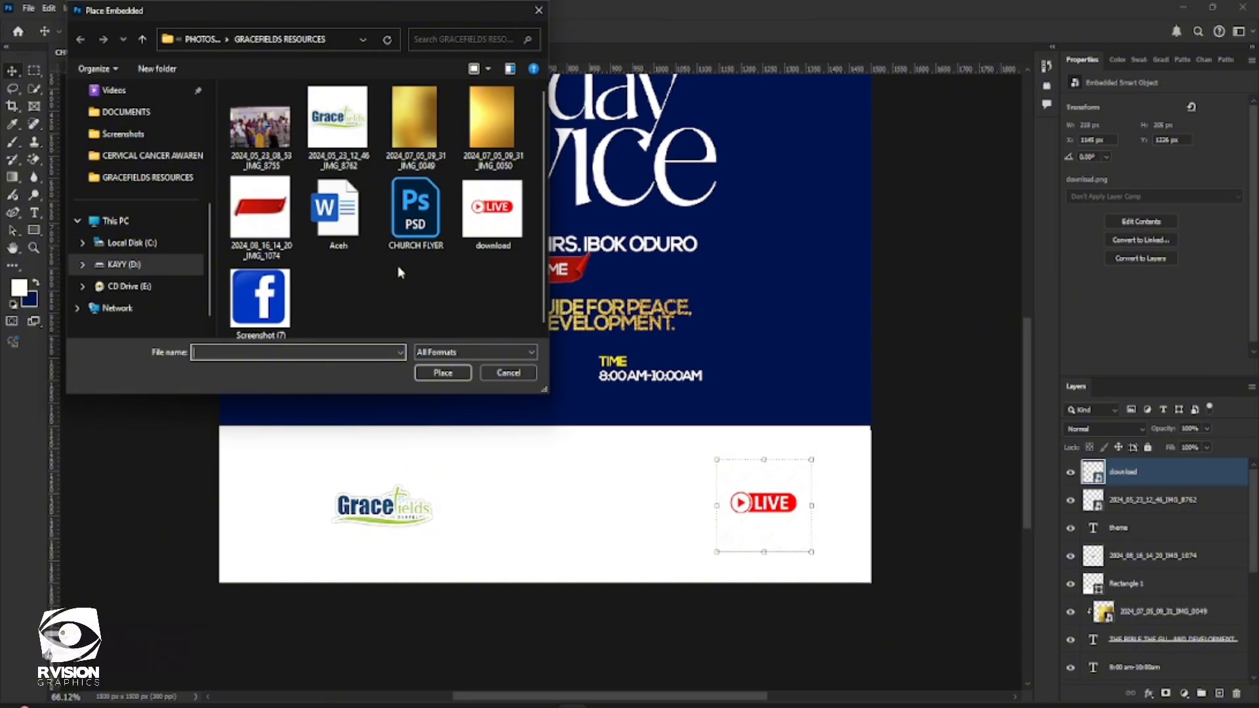
{"action": "double_click", "coordinate": [260, 299]}
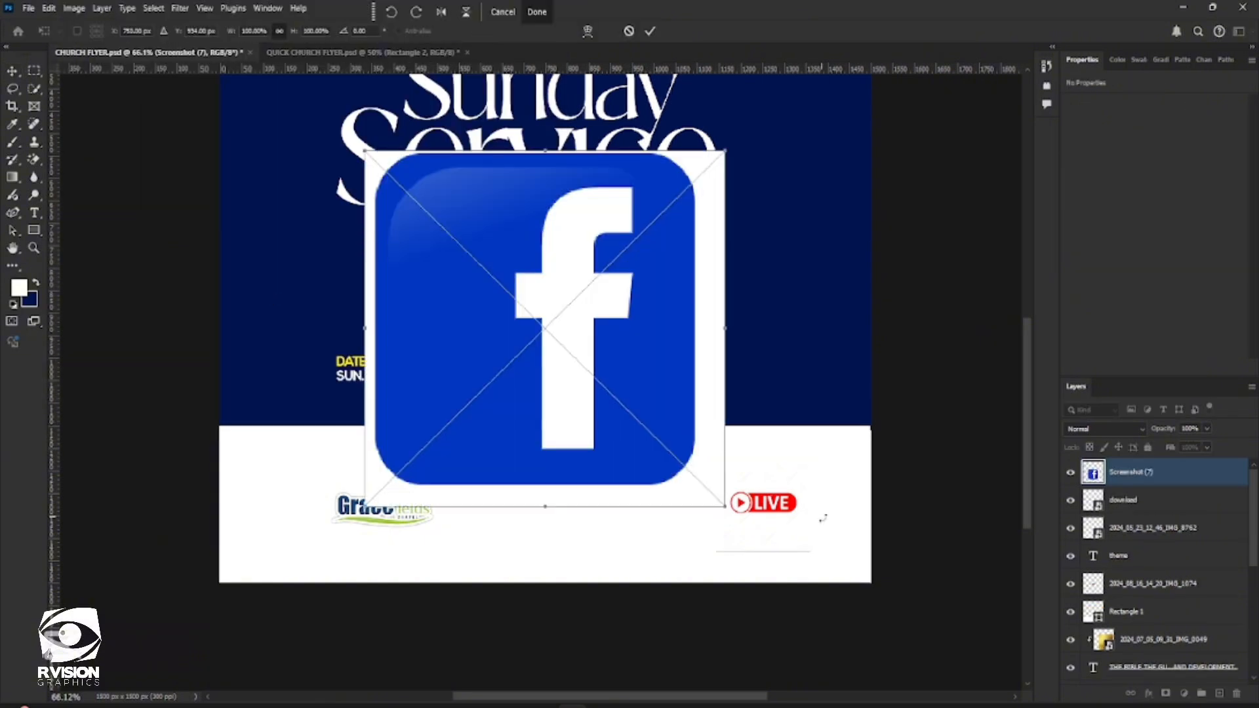
{"action": "left_click_drag", "start_coordinate": [363, 149], "coordinate": [544, 328]}
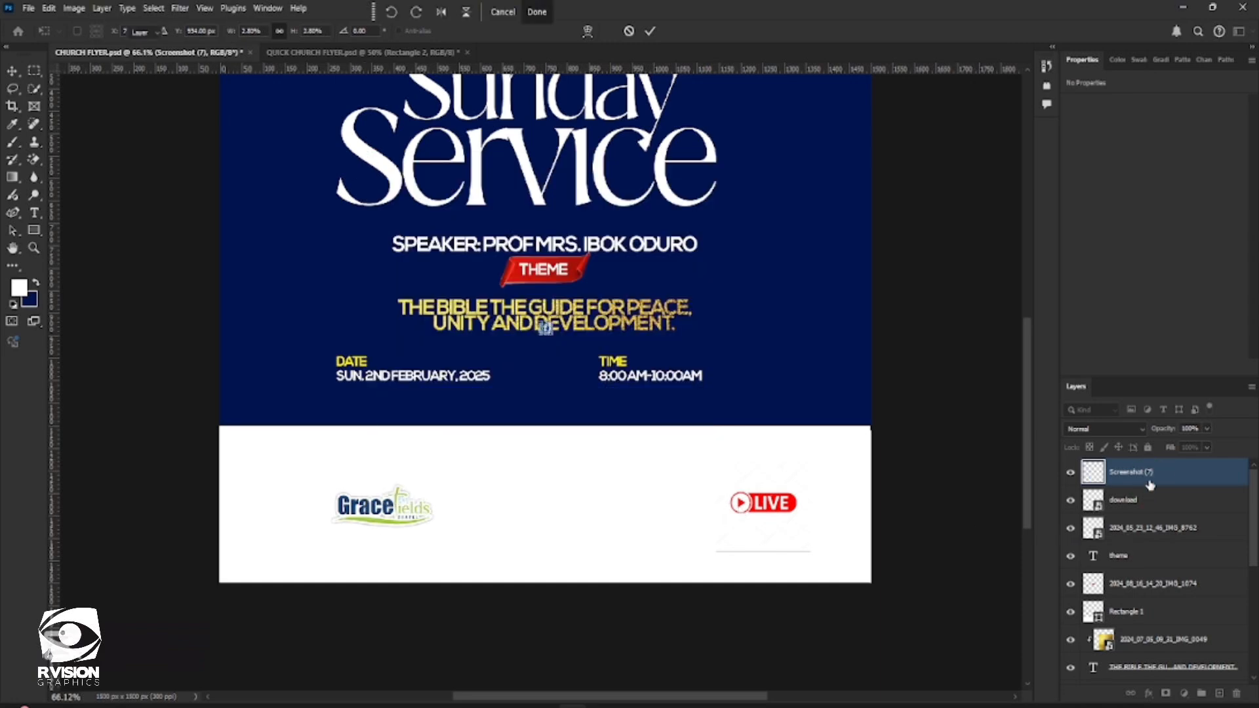
{"action": "key", "text": "Return"}
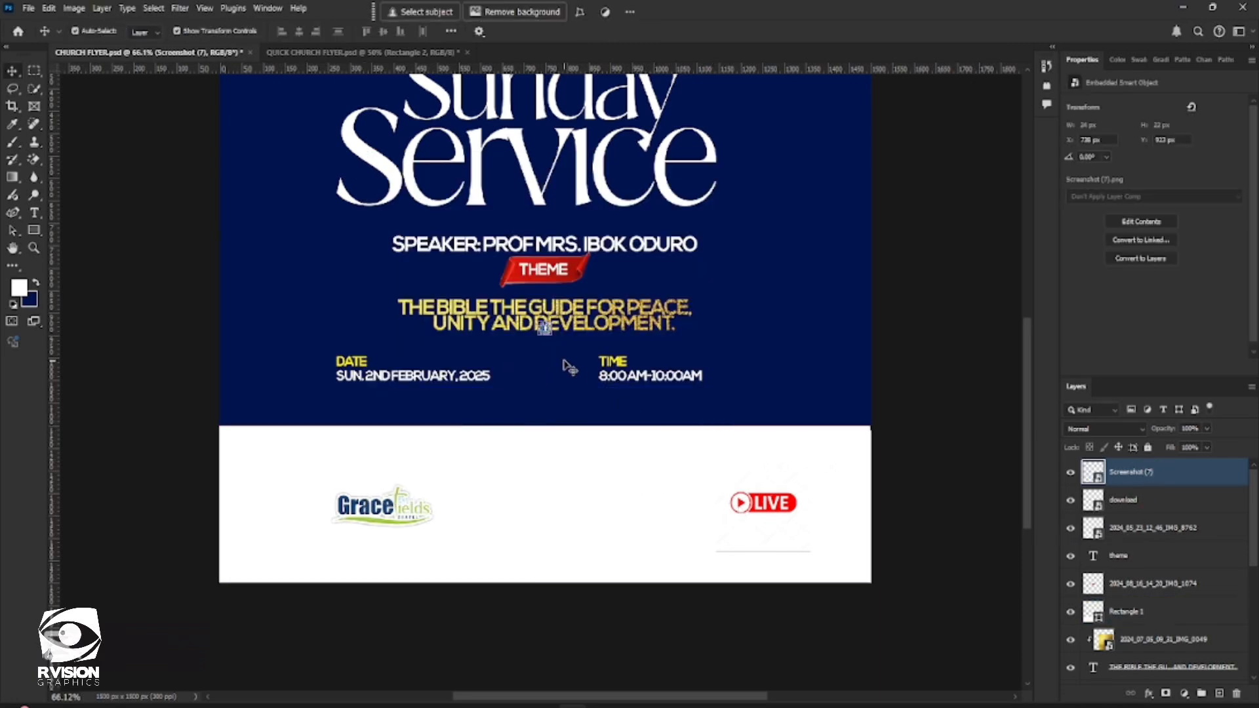
{"action": "key", "text": "ctrl+z"}
{"action": "key", "text": "ctrl+z"}
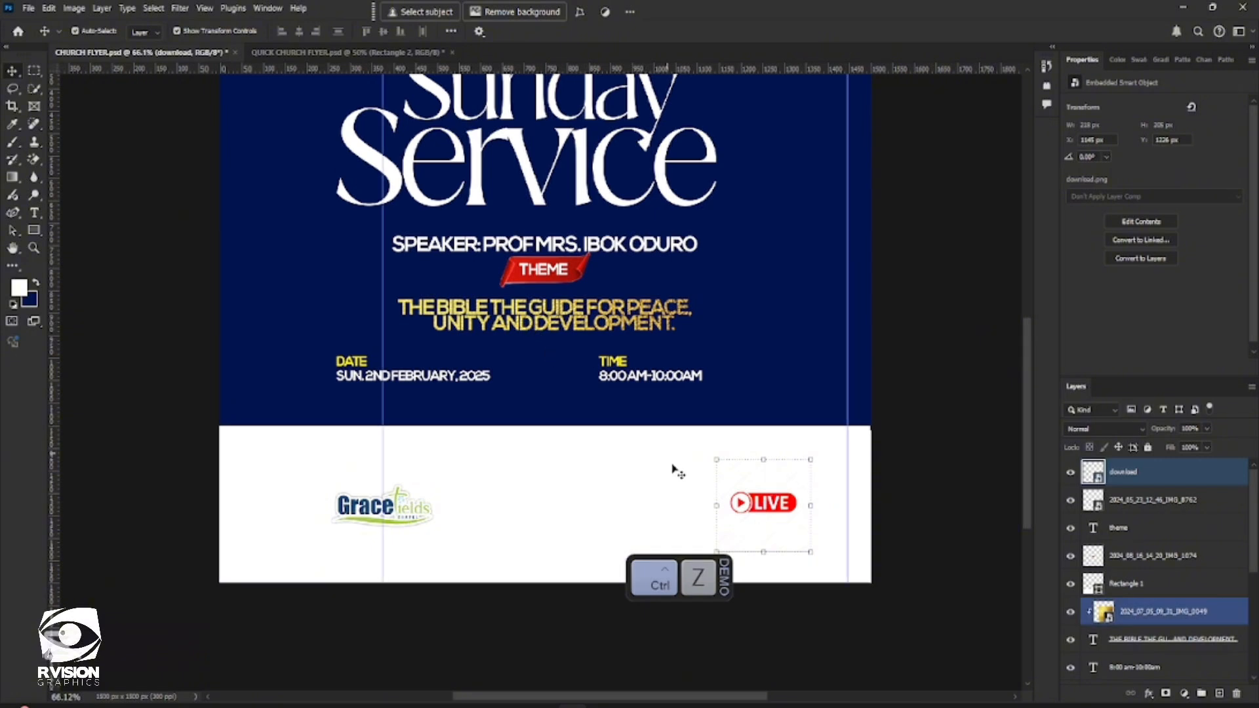
{"action": "left_click", "coordinate": [1136, 489], "text": "ctrl"}
{"action": "left_click", "coordinate": [1135, 482]}
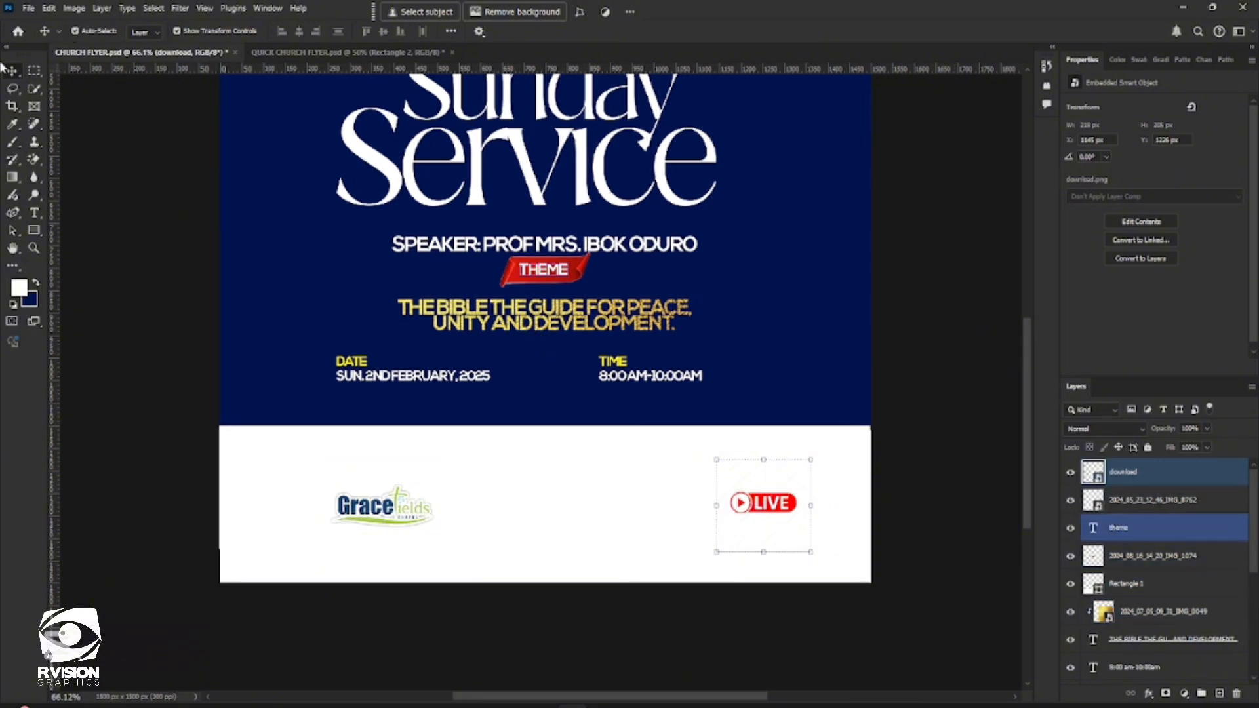
Place the Facebook icon Screenshot (7) as an embedded file, scale it to about 7.17%, and commit it just left of the LIVE badge
{"action": "left_click", "coordinate": [29, 8]}
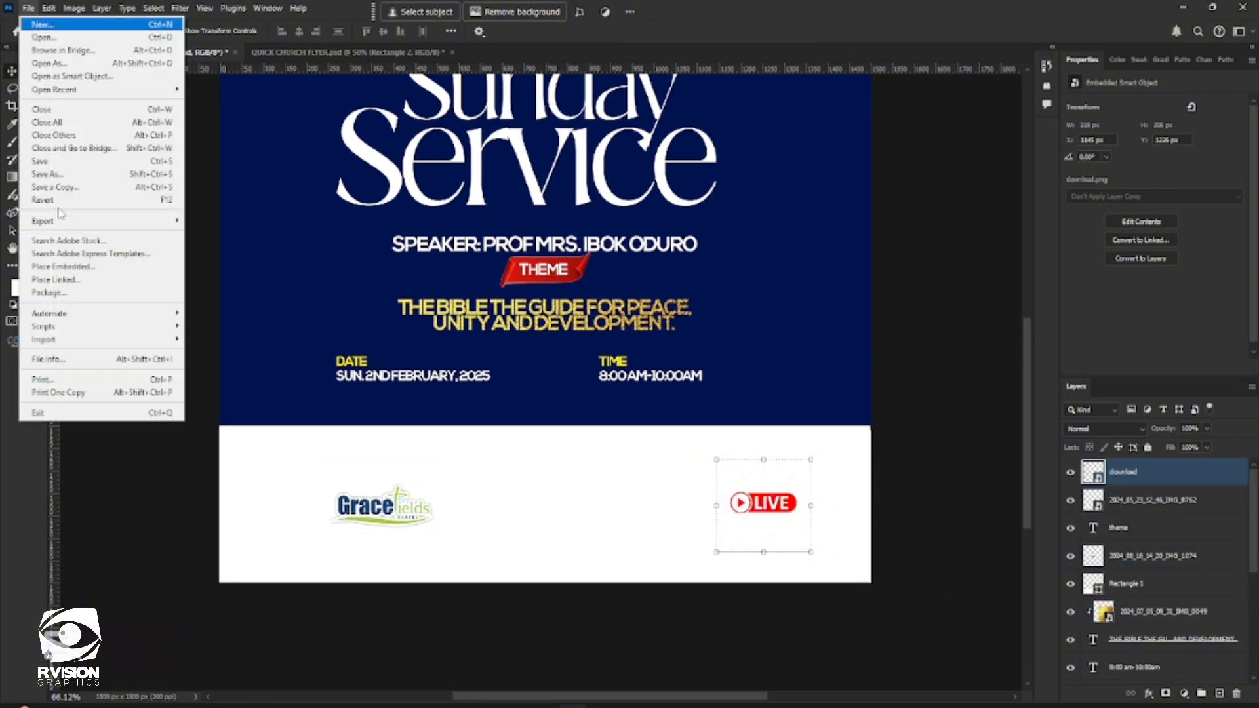
{"action": "left_click", "coordinate": [69, 267]}
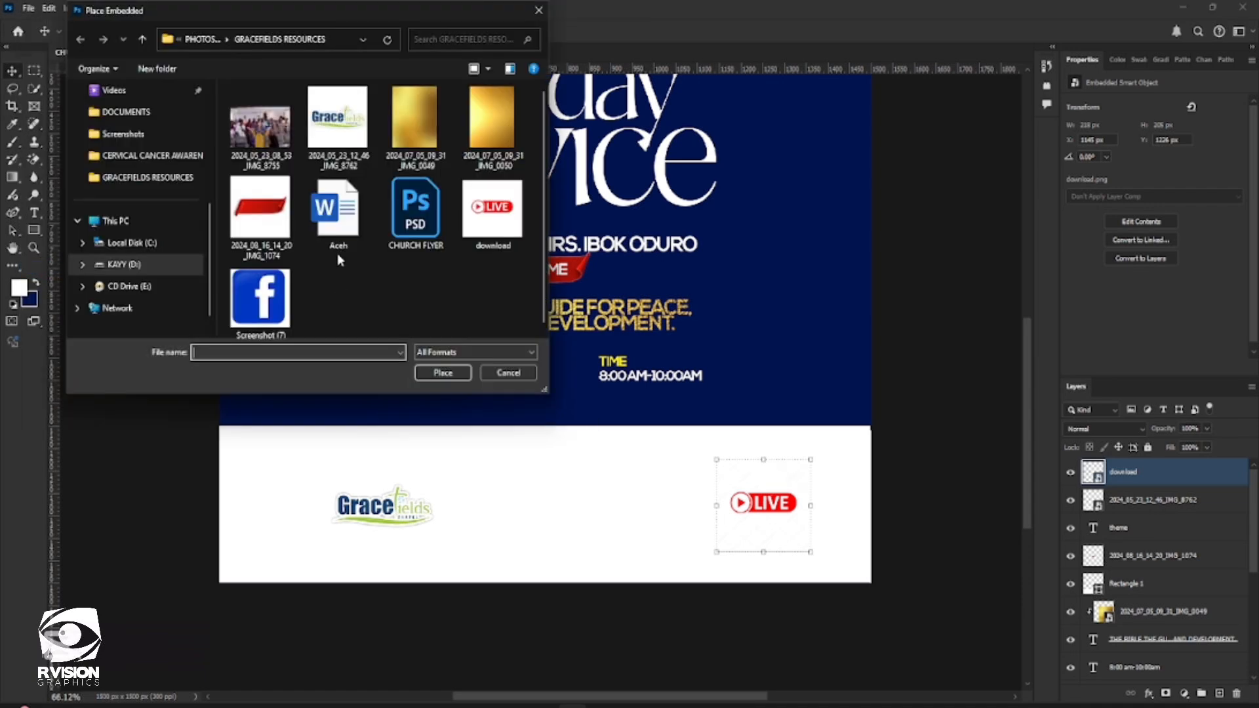
{"action": "double_click", "coordinate": [276, 298]}
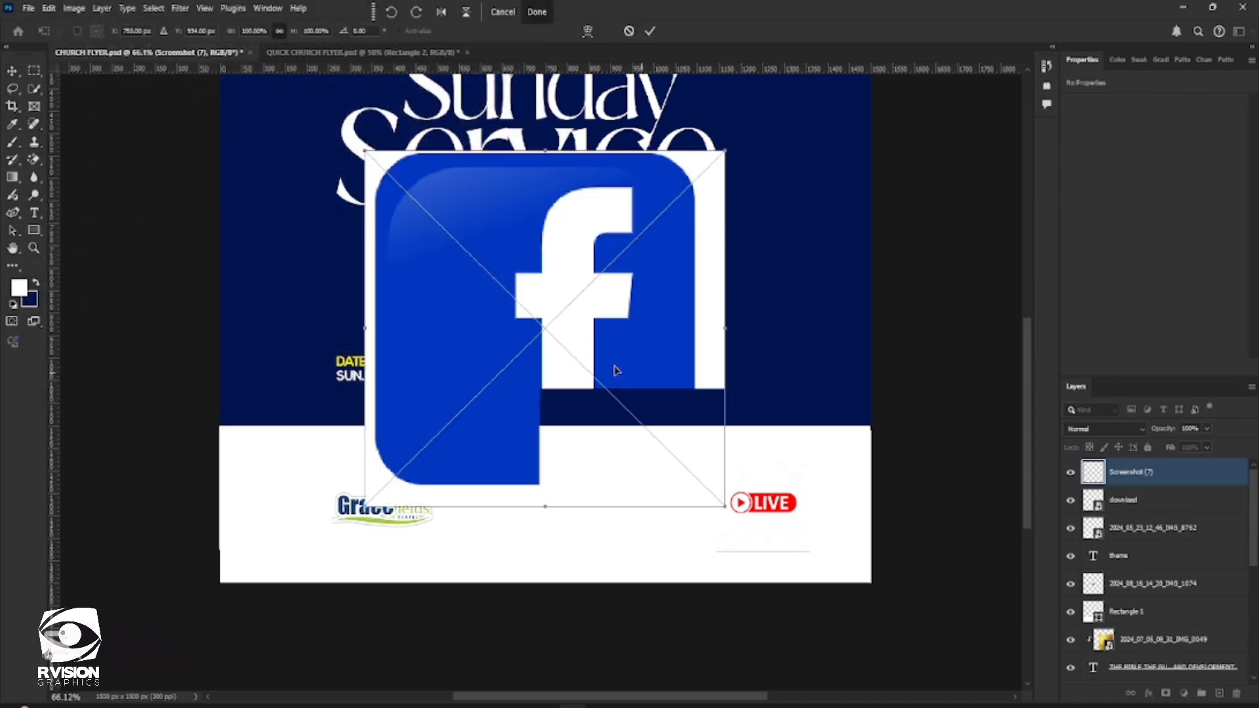
{"action": "left_click_drag", "start_coordinate": [700, 466], "coordinate": [543, 273]}
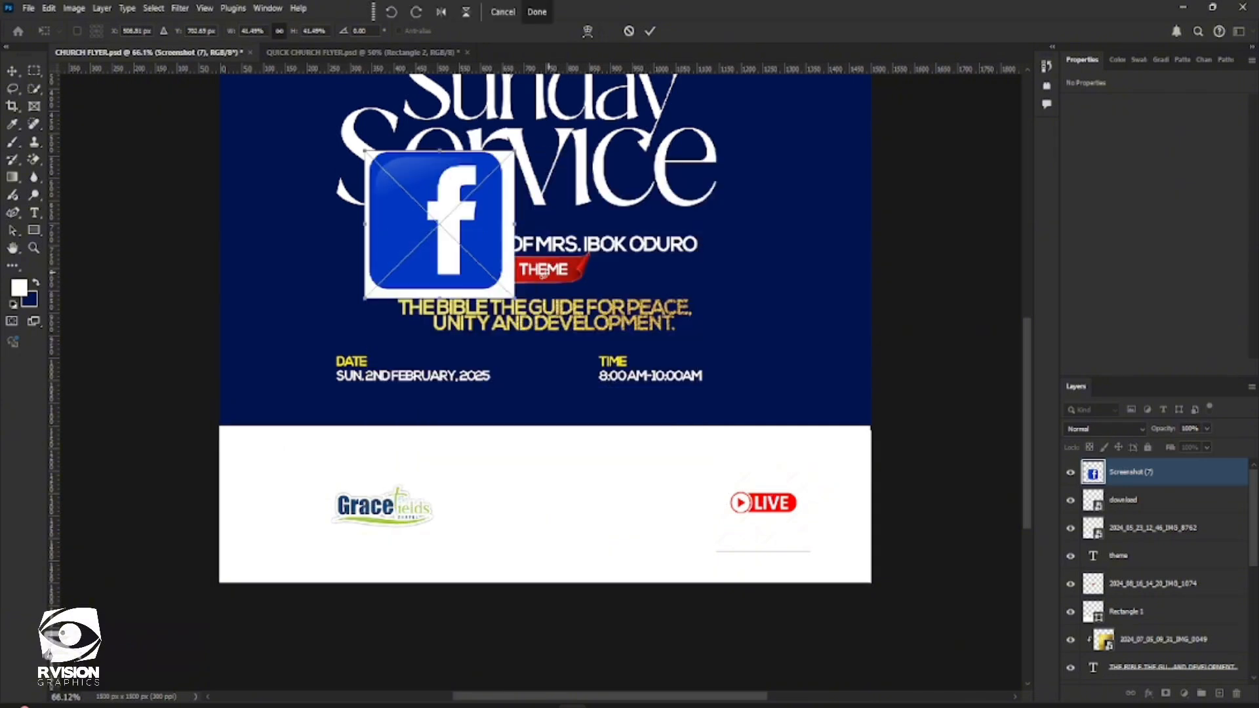
{"action": "left_click_drag", "start_coordinate": [381, 159], "coordinate": [643, 492]}
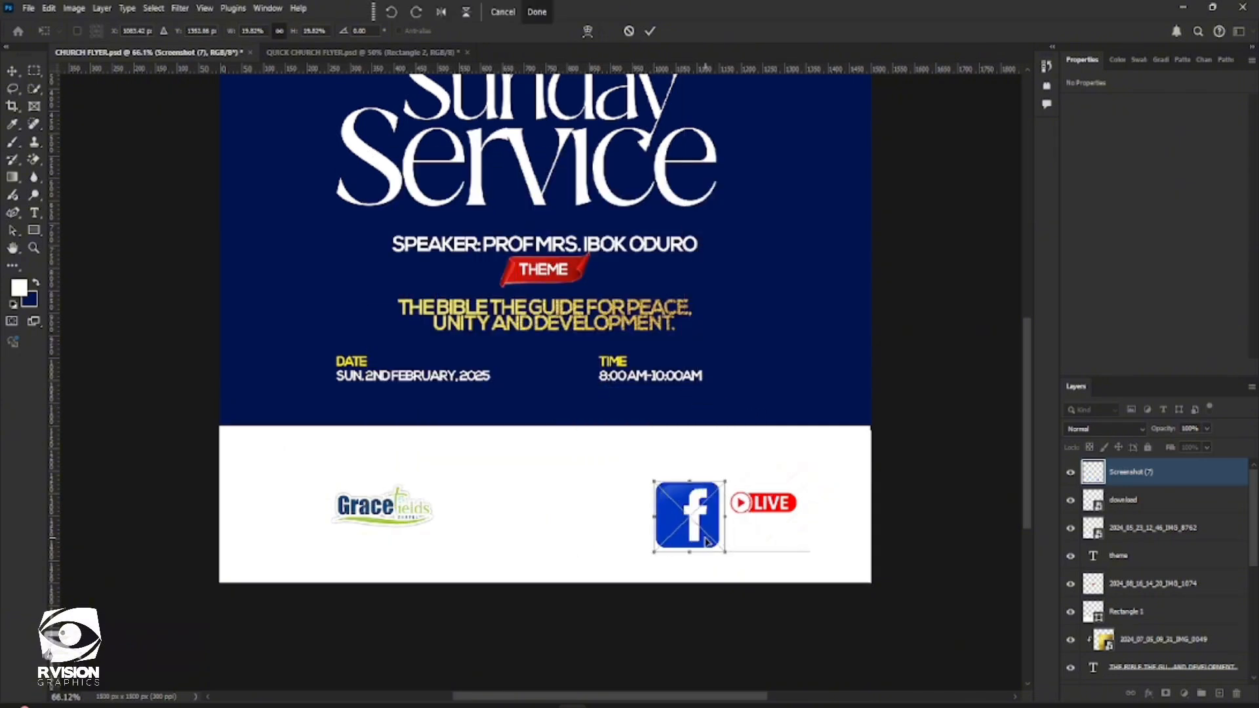
{"action": "left_click_drag", "start_coordinate": [712, 549], "coordinate": [712, 508]}
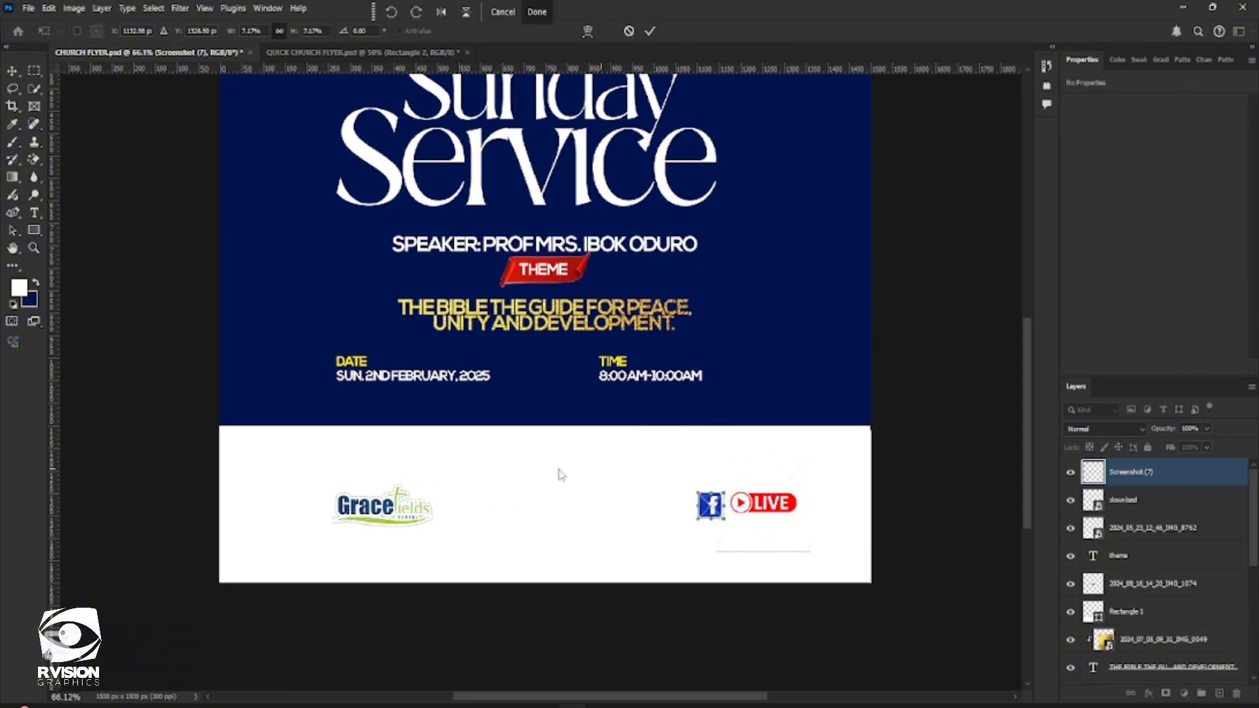
{"action": "left_click", "coordinate": [10, 76]}
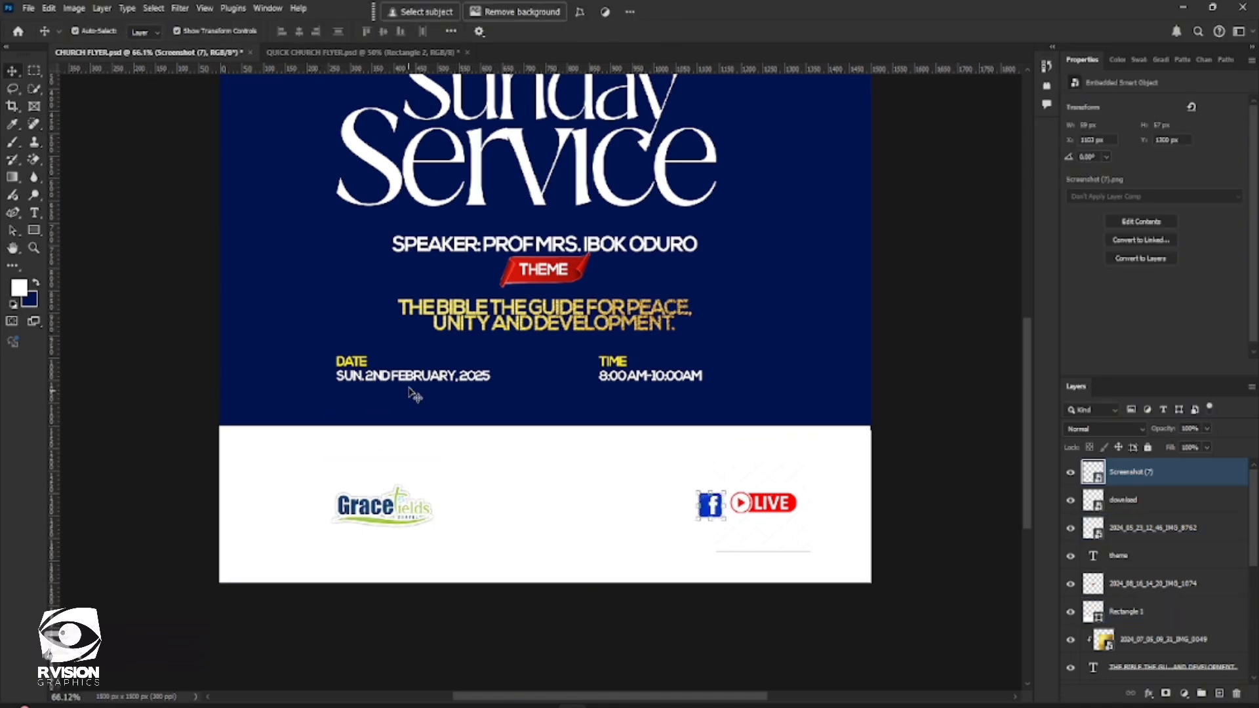
Activate the Type tool for adding text on the white band
{"action": "left_click", "coordinate": [35, 214]}
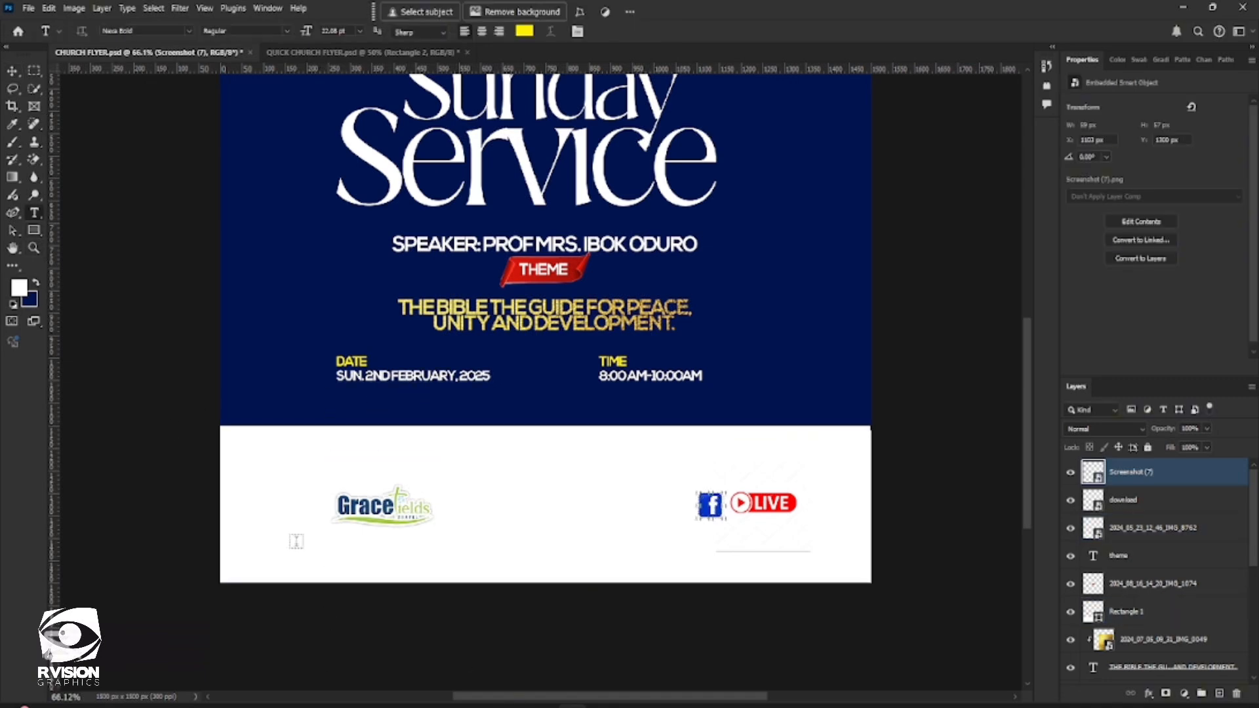
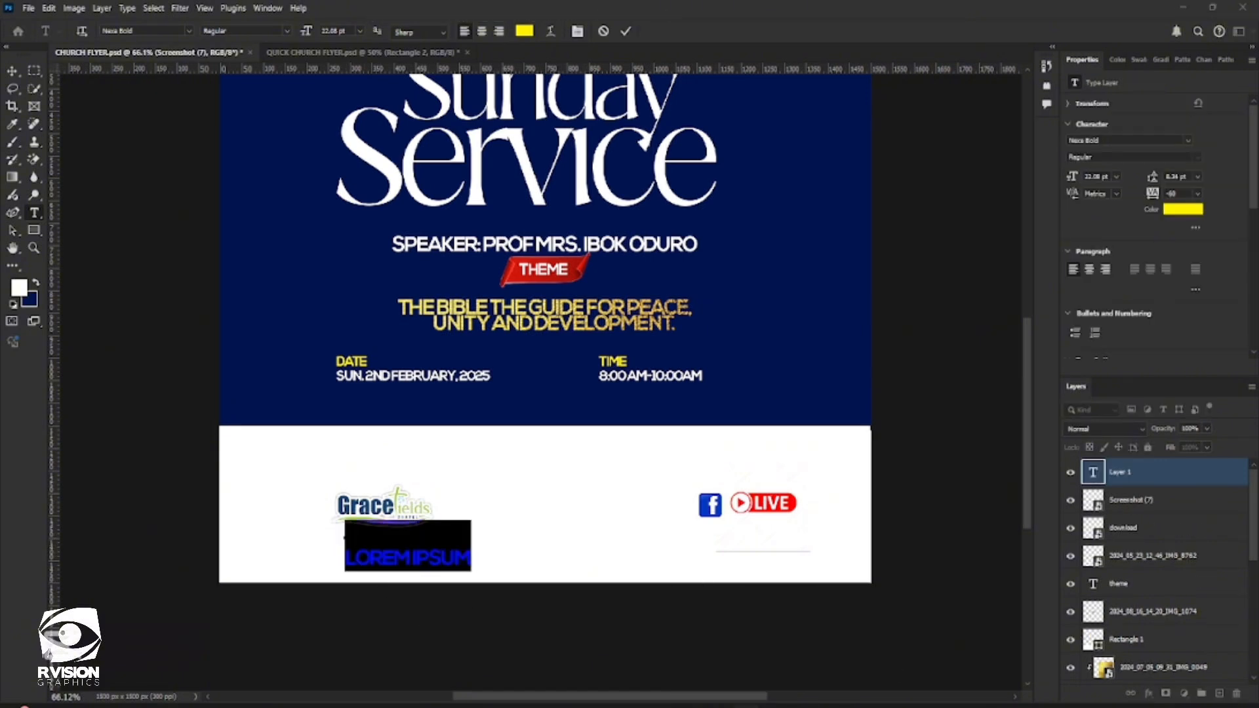
Copy the enquiries line with the phone number from the Aceh Word document into the new text layer on the flyer's white band
{"action": "left_click", "coordinate": [579, 706]}
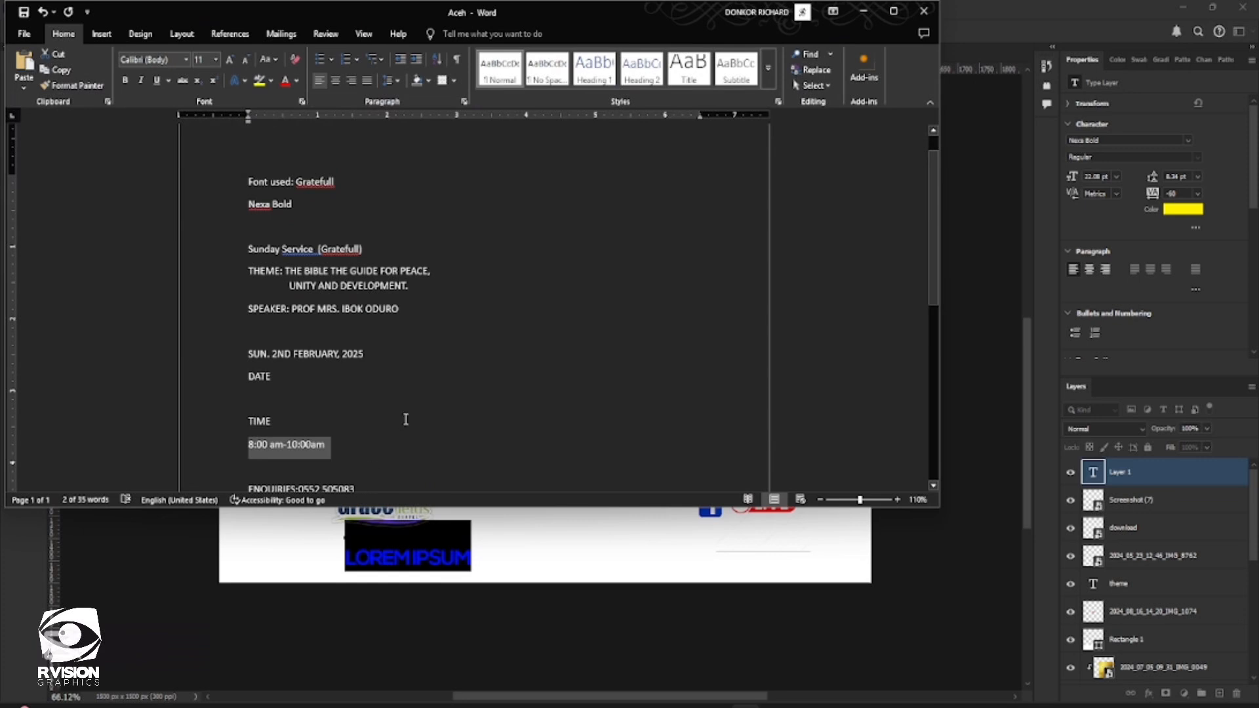
{"action": "scroll", "coordinate": [406, 420], "scroll_direction": "down", "scroll_amount": 2}
{"action": "left_click_drag", "start_coordinate": [355, 421], "coordinate": [248, 420]}
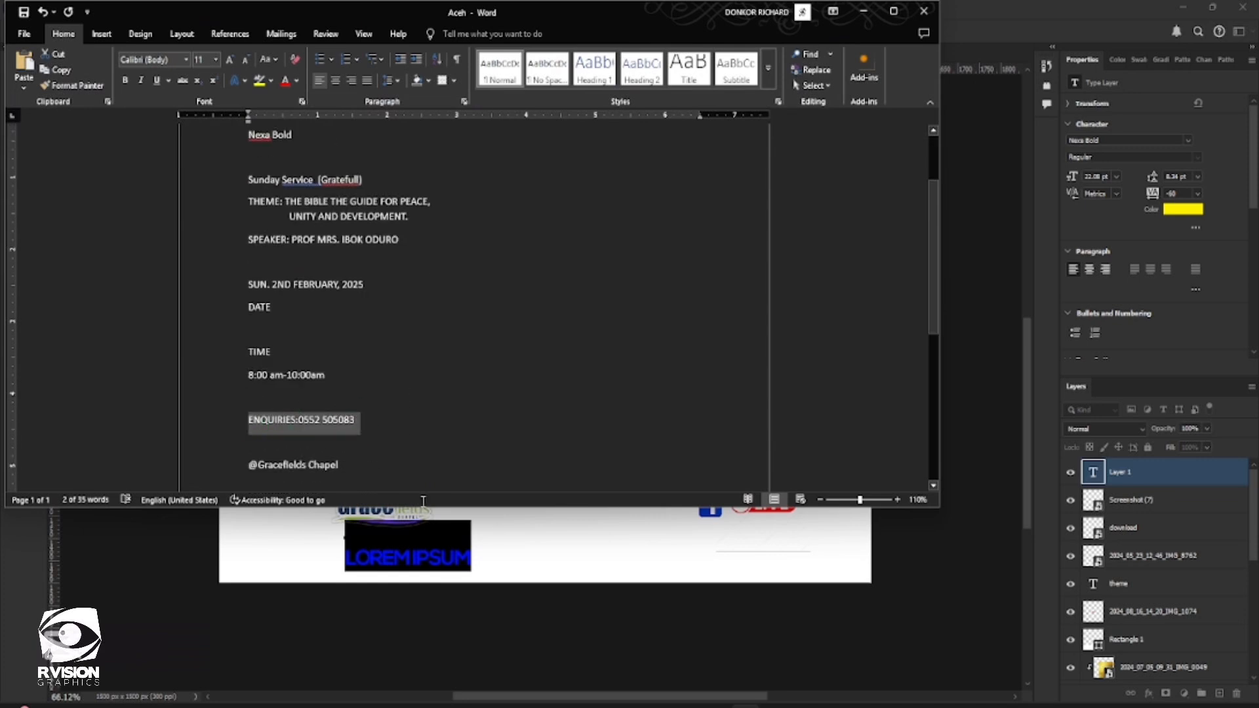
{"action": "key", "text": "ctrl+c"}
{"action": "left_click", "coordinate": [856, 18]}
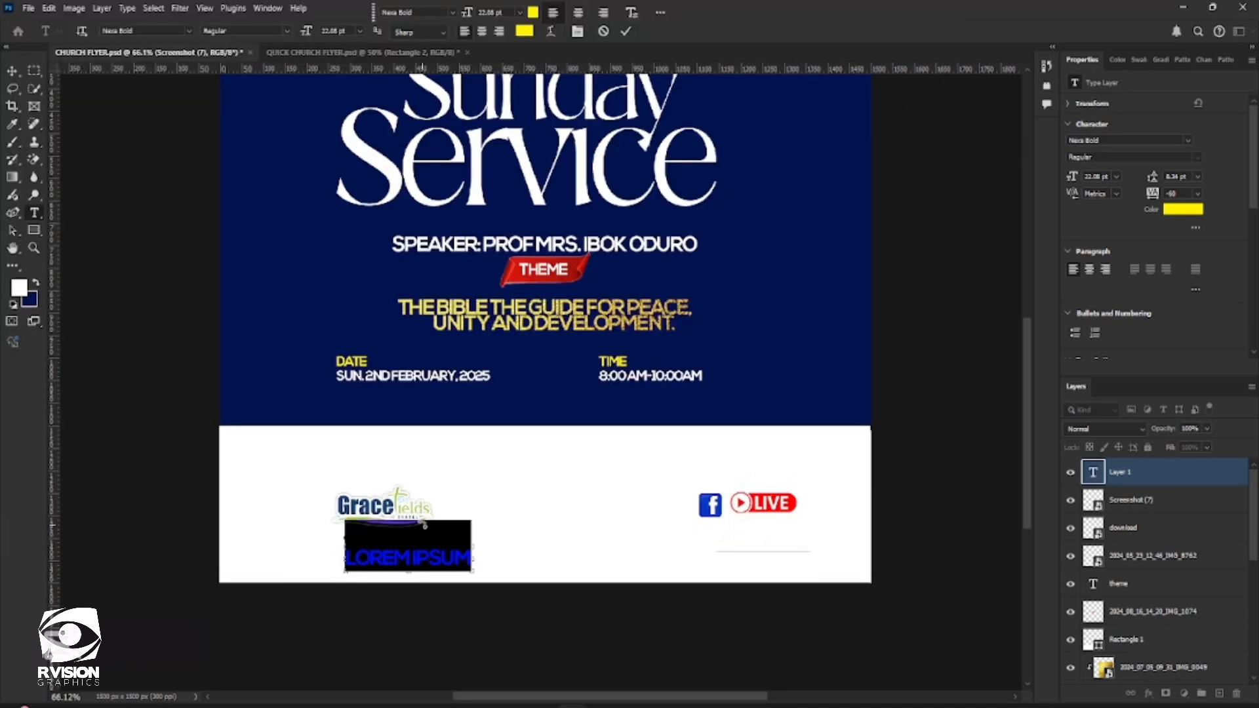
{"action": "key", "text": "ctrl+v"}
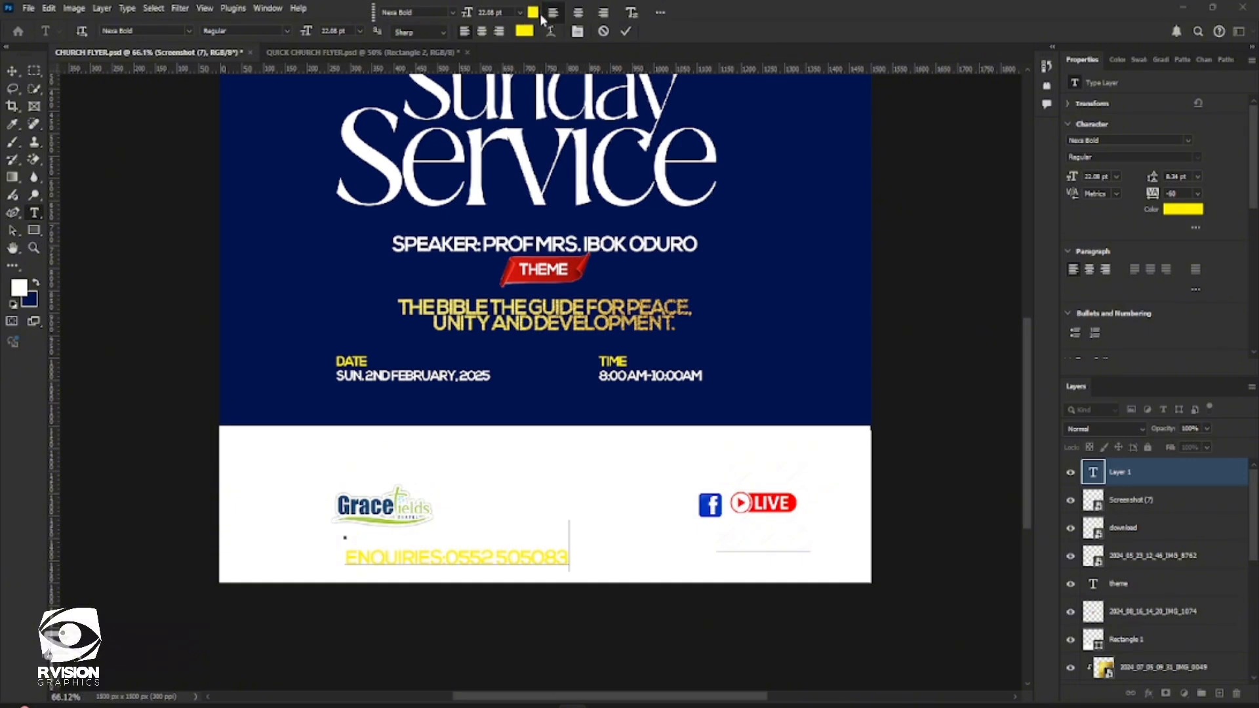
Commit the enquiries text and set its colour to black
{"action": "left_click", "coordinate": [533, 12]}
{"action": "left_click_drag", "start_coordinate": [852, 216], "coordinate": [849, 304]}
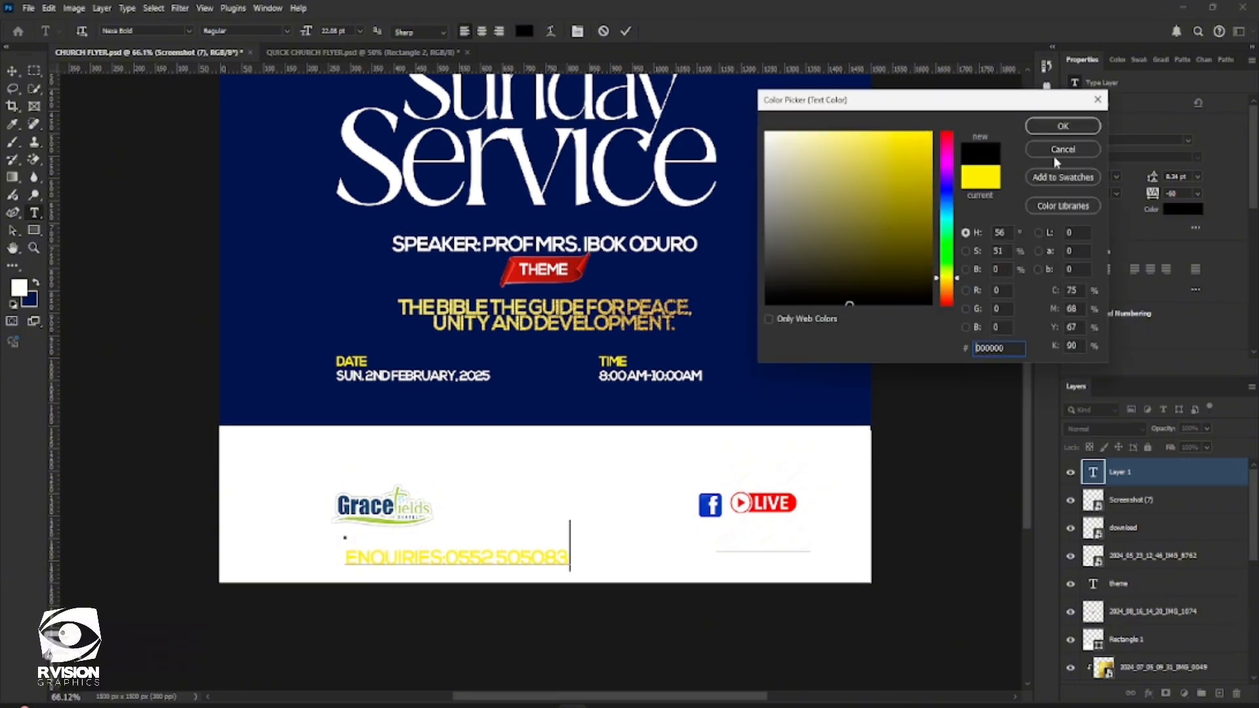
{"action": "left_click", "coordinate": [1086, 131]}
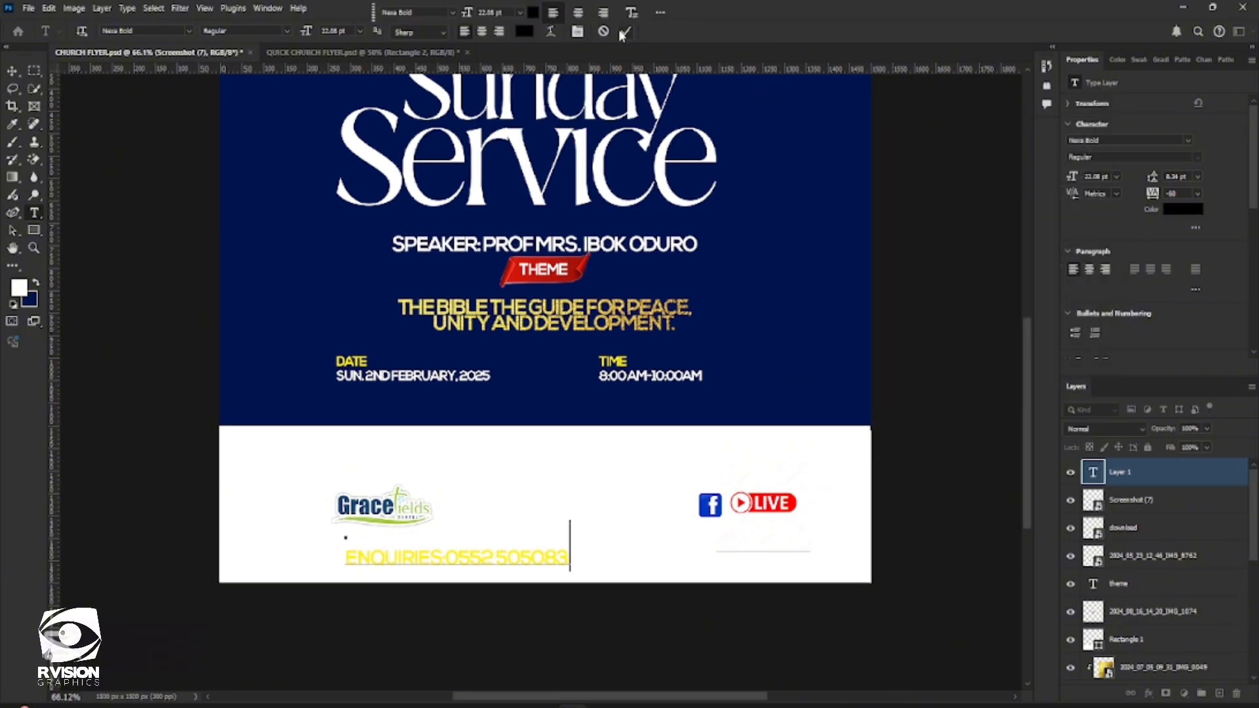
{"action": "key", "text": "ctrl+Return"}
{"action": "left_click", "coordinate": [533, 13]}
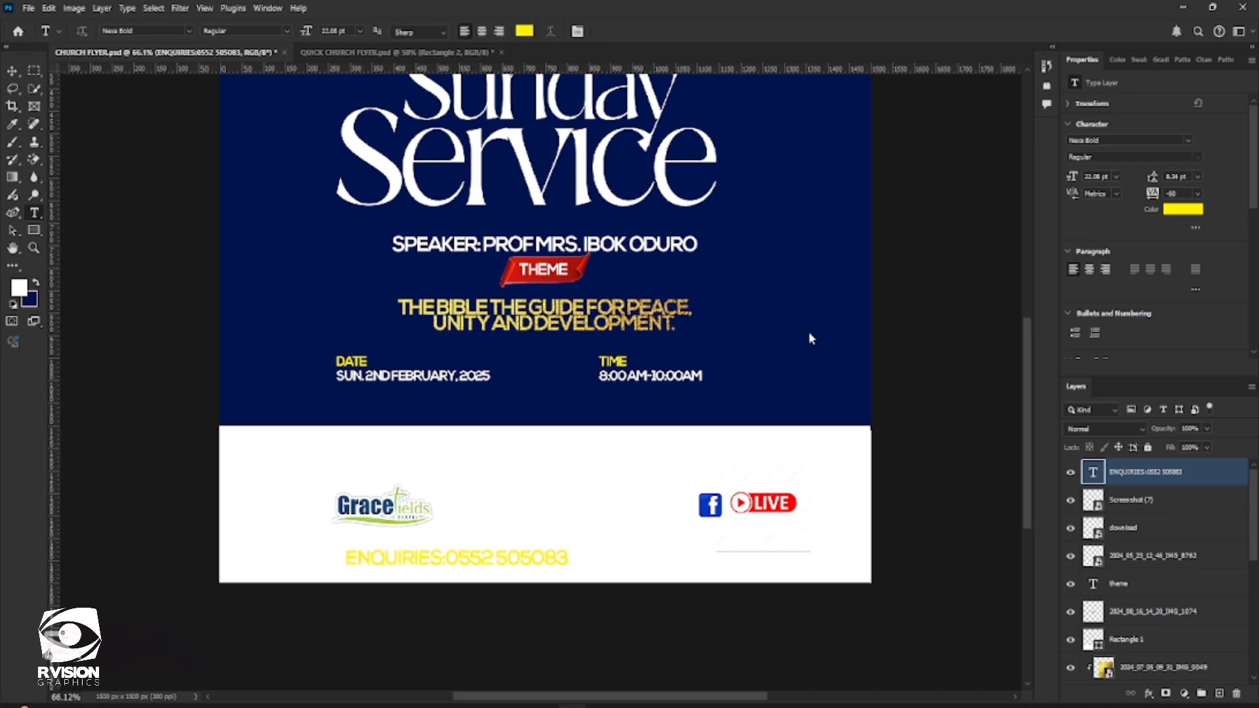
{"action": "left_click_drag", "start_coordinate": [874, 286], "coordinate": [882, 306]}
{"action": "left_click", "coordinate": [1063, 126]}
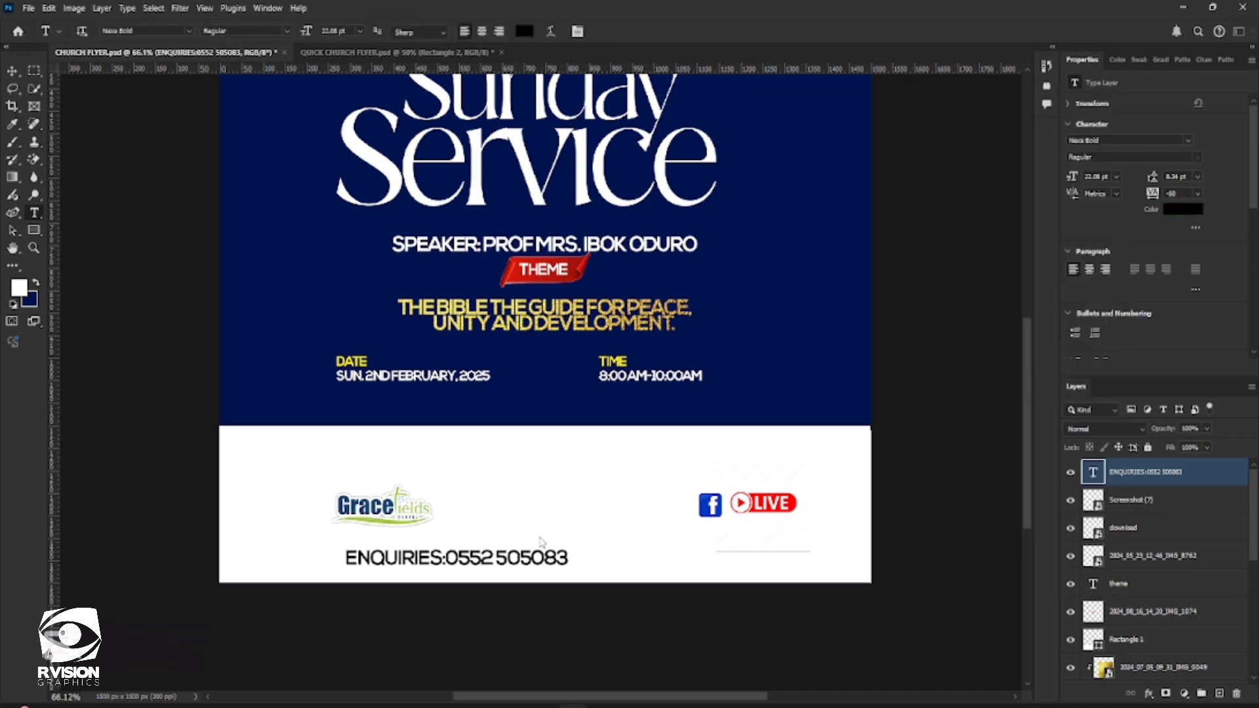
Scale the enquiries text to about 79.5% and position it directly beneath the Gracefields logo, aligned with the logo's starting edge
{"action": "left_click", "coordinate": [13, 72]}
{"action": "left_click", "coordinate": [479, 574], "text": "shift"}
{"action": "left_click_drag", "start_coordinate": [497, 559], "coordinate": [520, 546]}
{"action": "key", "text": "ctrl+t"}
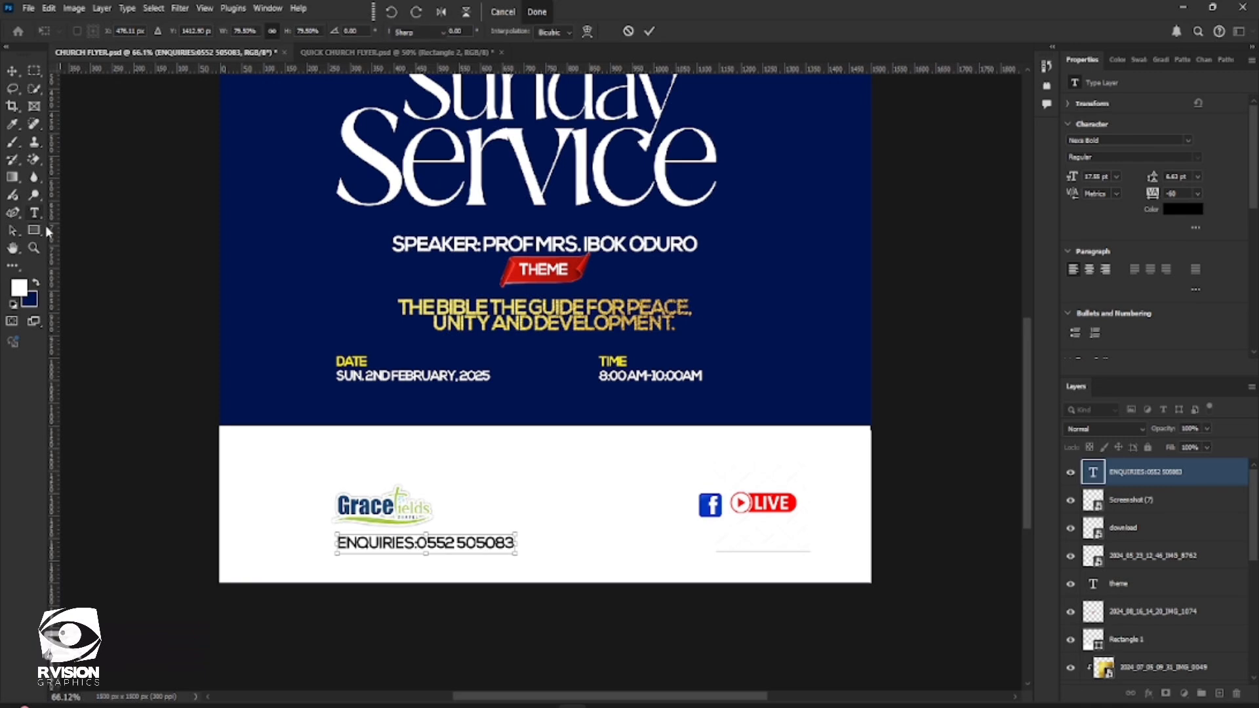
{"action": "key", "text": "Return"}
{"action": "key", "text": "t"}
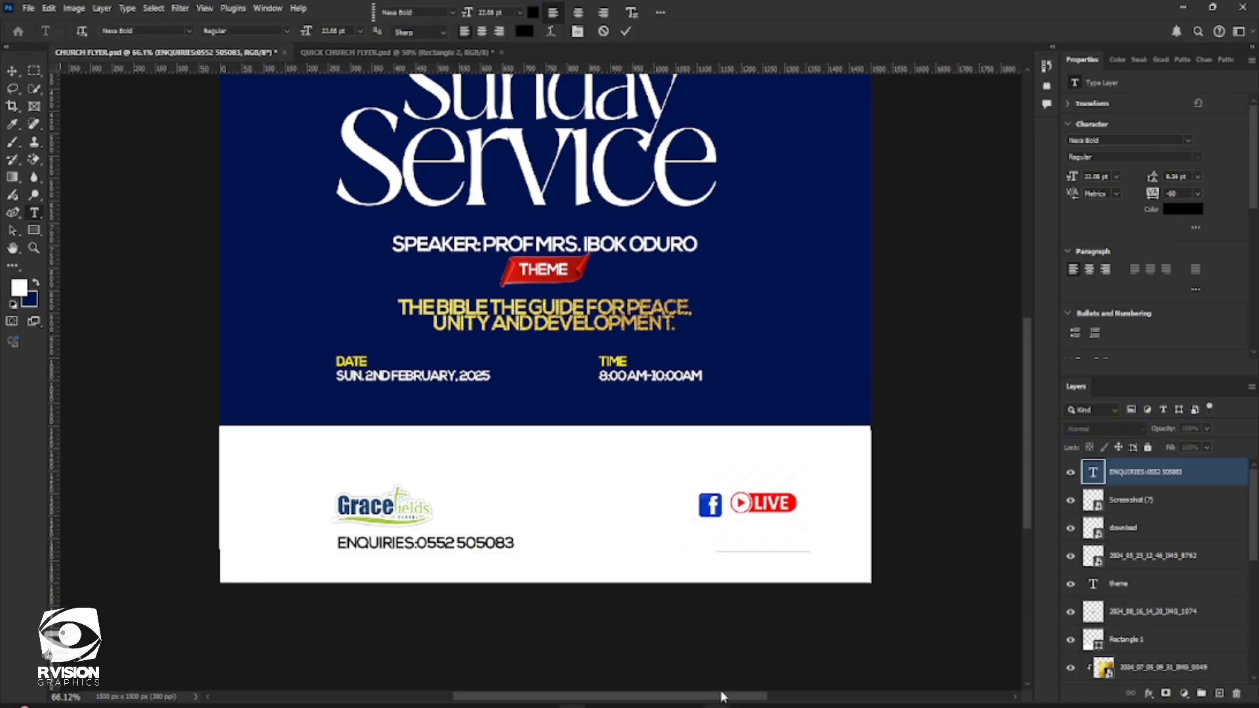
{"action": "left_click", "coordinate": [692, 563]}
{"action": "mouse_move", "coordinate": [745, 707]}
{"action": "left_click", "coordinate": [745, 639]}
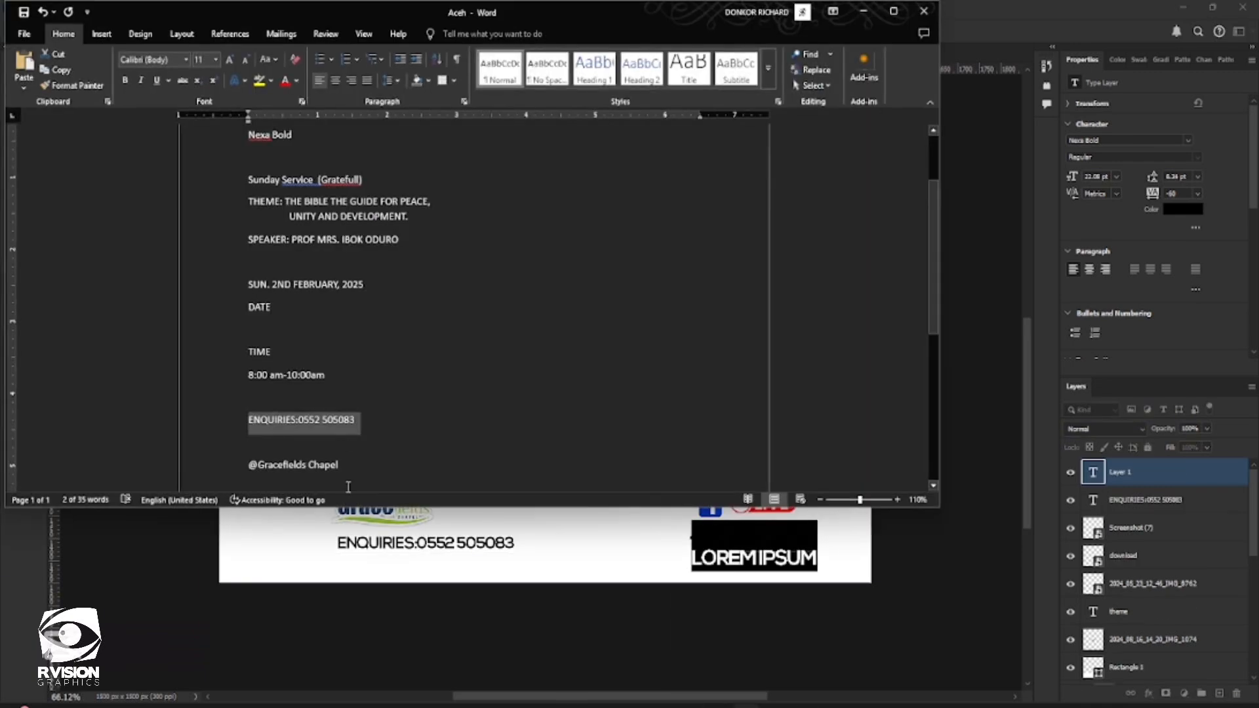
{"action": "scroll", "coordinate": [344, 459], "scroll_direction": "down", "scroll_amount": 3}
{"action": "left_click", "coordinate": [229, 379]}
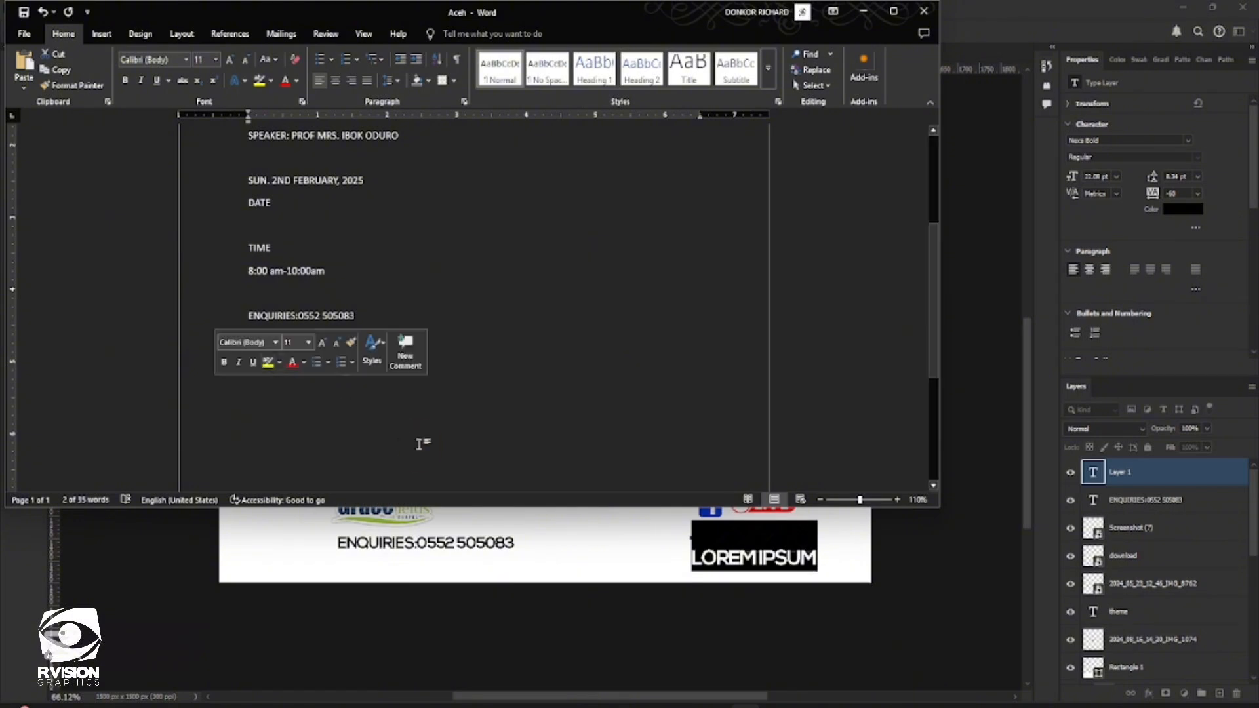
{"action": "left_click_drag", "start_coordinate": [246, 362], "coordinate": [347, 366]}
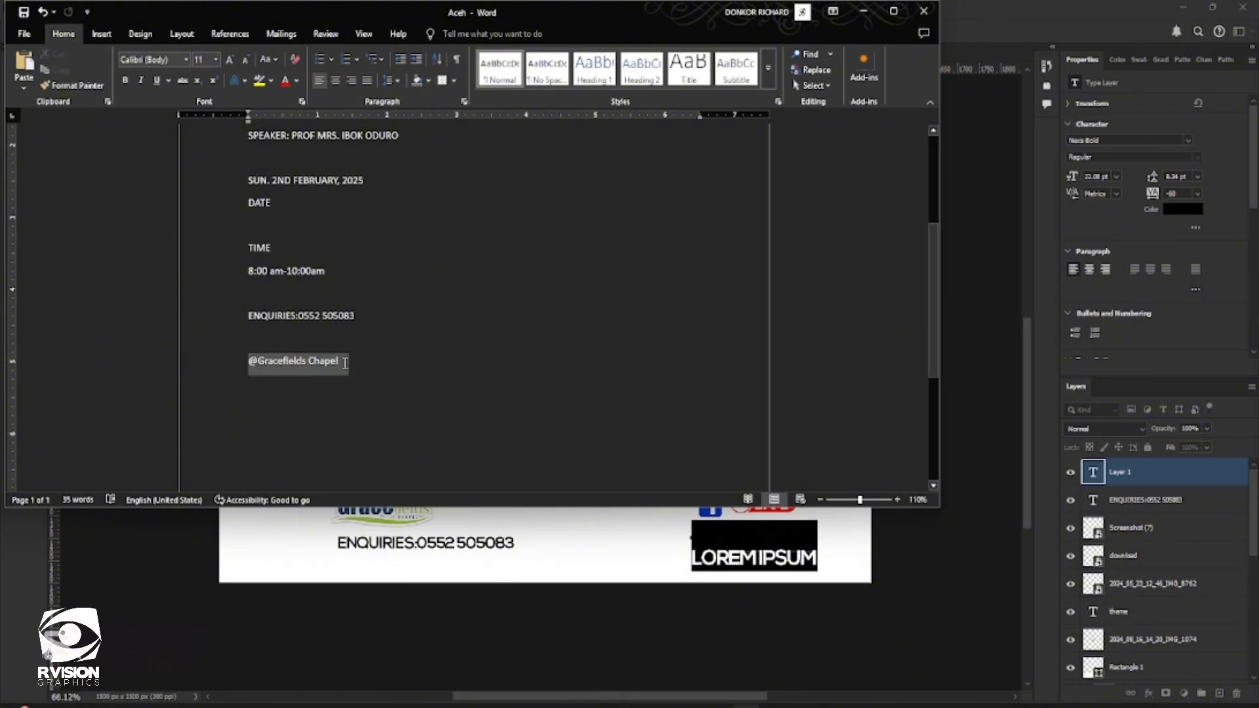
{"action": "key", "text": "ctrl+c"}
{"action": "left_click", "coordinate": [863, 19]}
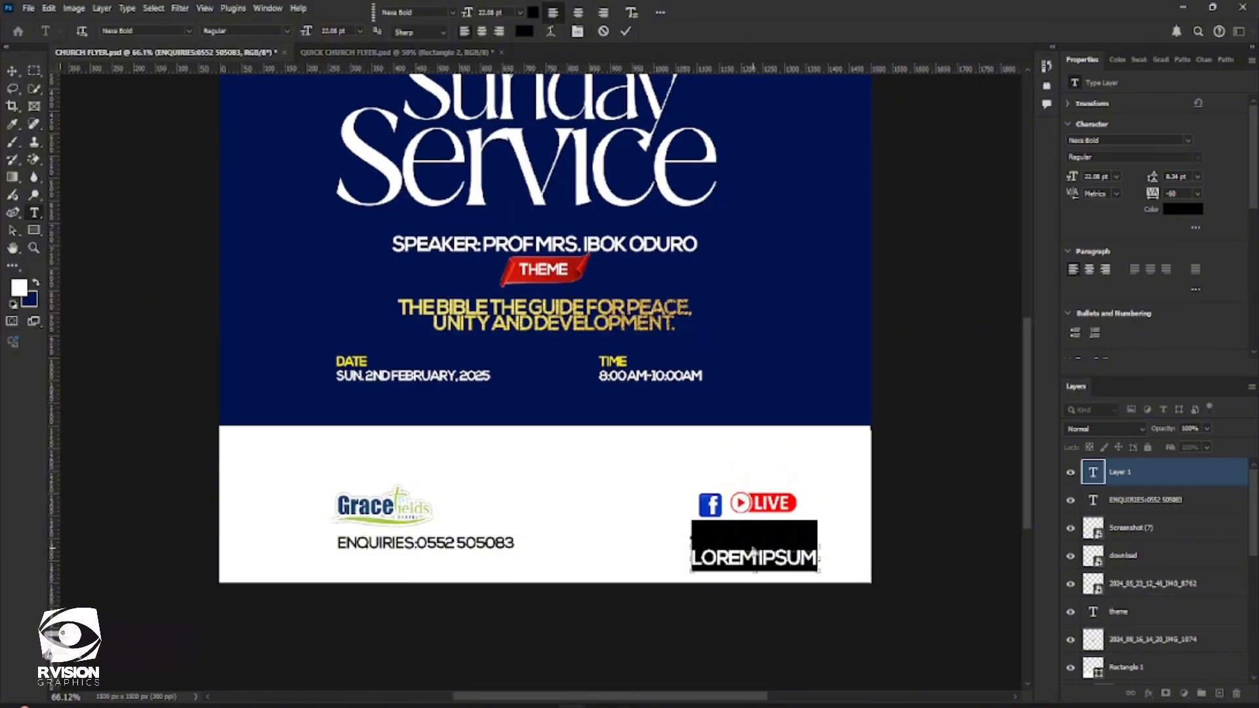
{"action": "key", "text": "ctrl+v"}
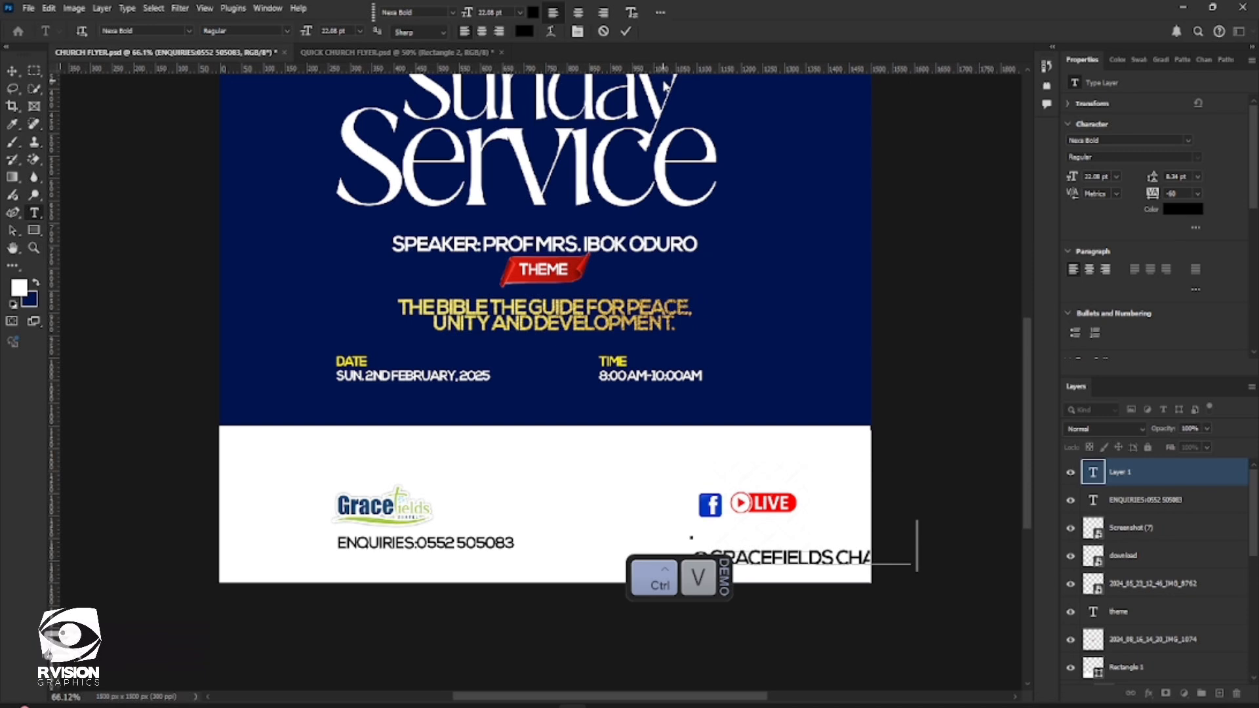
{"action": "left_click", "coordinate": [625, 32]}
{"action": "scroll", "coordinate": [1156, 306], "scroll_direction": "down", "scroll_amount": 5}
{"action": "scroll", "coordinate": [1154, 313], "scroll_direction": "down", "scroll_amount": 2}
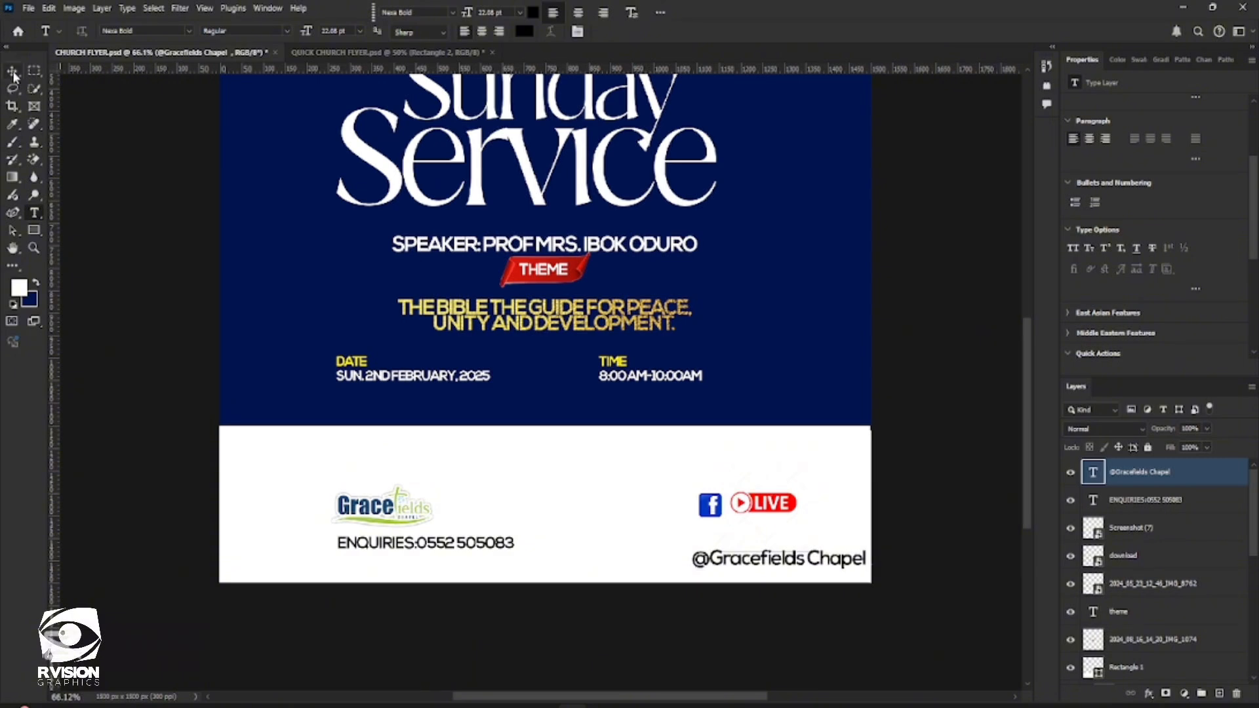
{"action": "key", "text": "ctrl+t"}
{"action": "left_click_drag", "start_coordinate": [865, 570], "coordinate": [839, 554]}
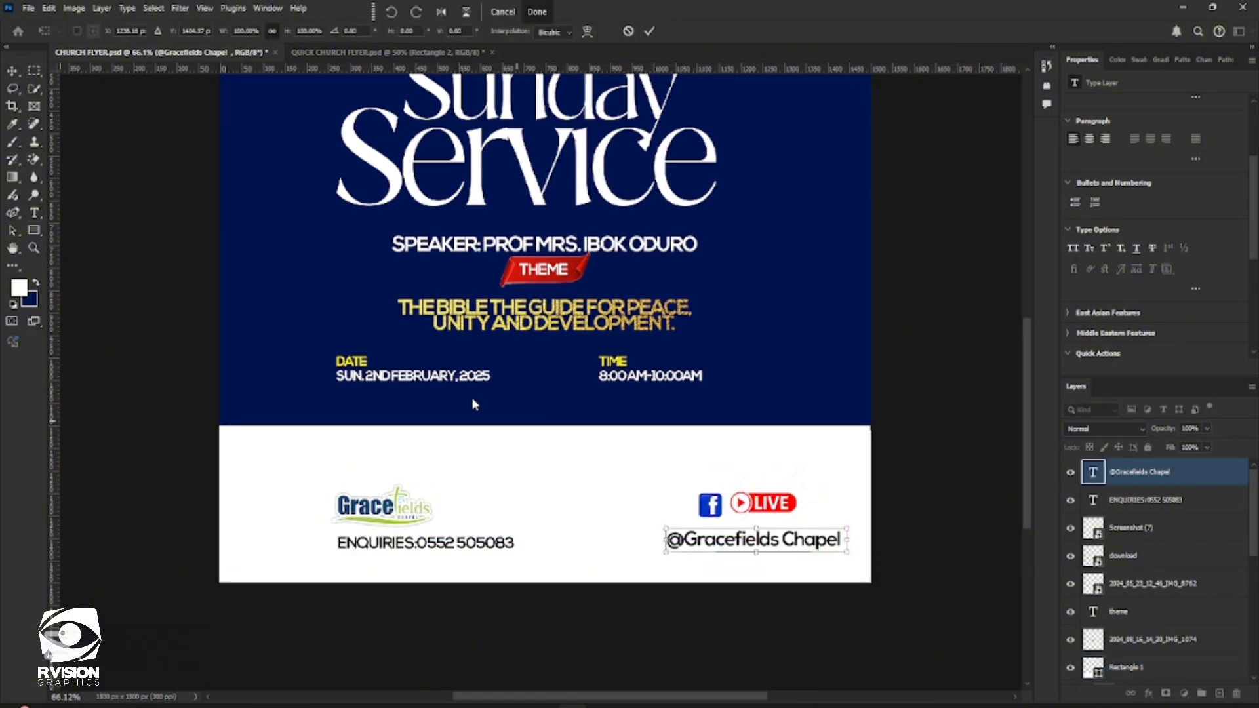
{"action": "left_click", "coordinate": [15, 68]}
Rasterize the Gracefields logo layer and erase its white background with the Magic Eraser
{"action": "scroll", "coordinate": [566, 499], "scroll_direction": "down", "scroll_amount": 3}
{"action": "scroll", "coordinate": [577, 514], "scroll_direction": "up", "scroll_amount": 2}
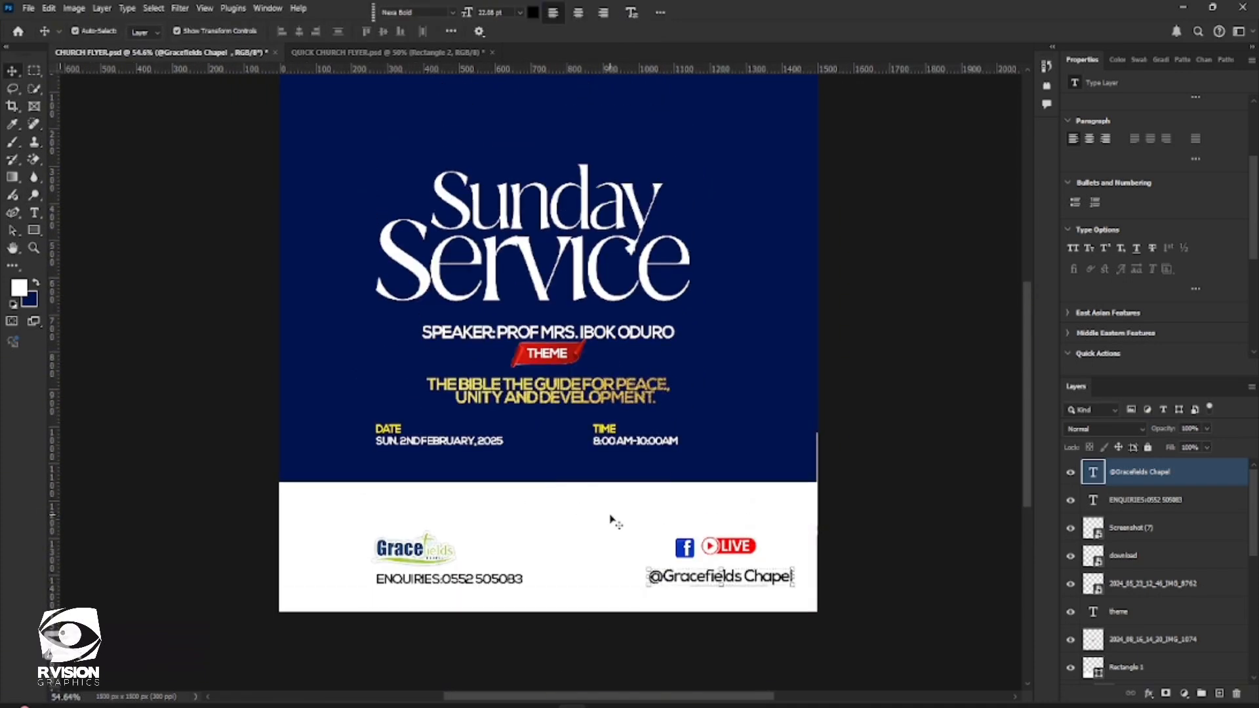
{"action": "left_click", "coordinate": [422, 553]}
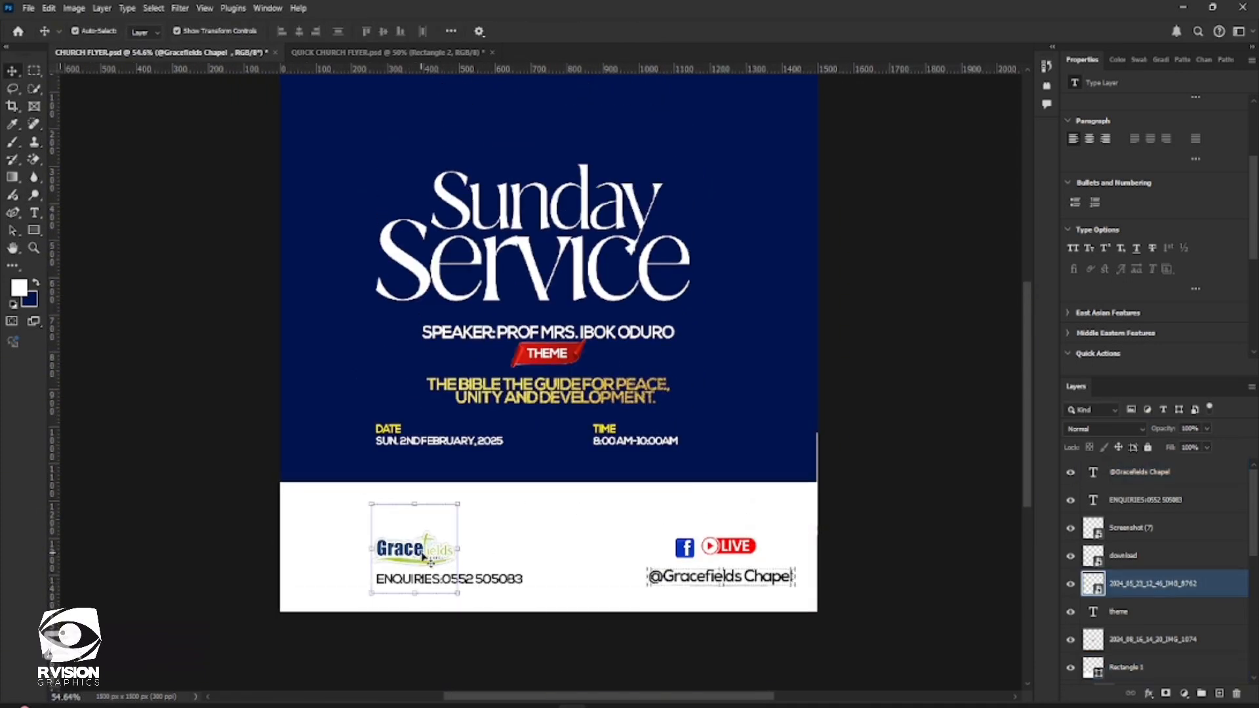
{"action": "left_click", "coordinate": [37, 164]}
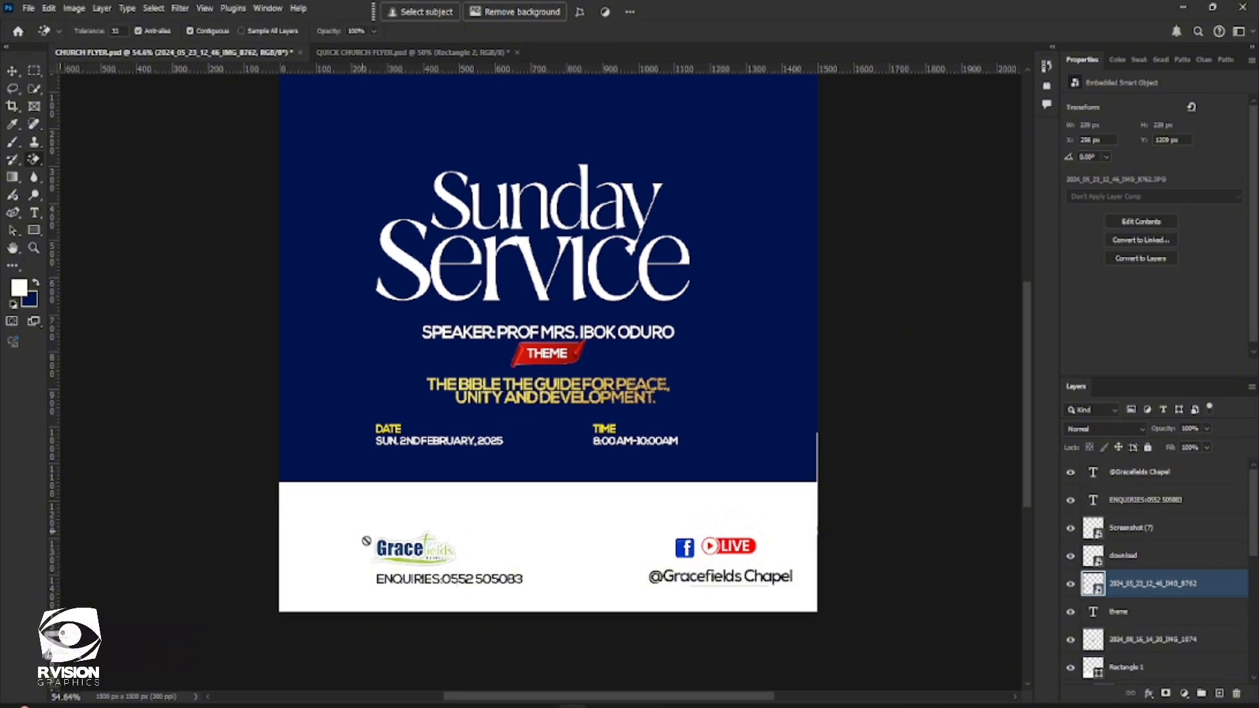
{"action": "left_click", "coordinate": [400, 514]}
{"action": "left_click", "coordinate": [571, 269]}
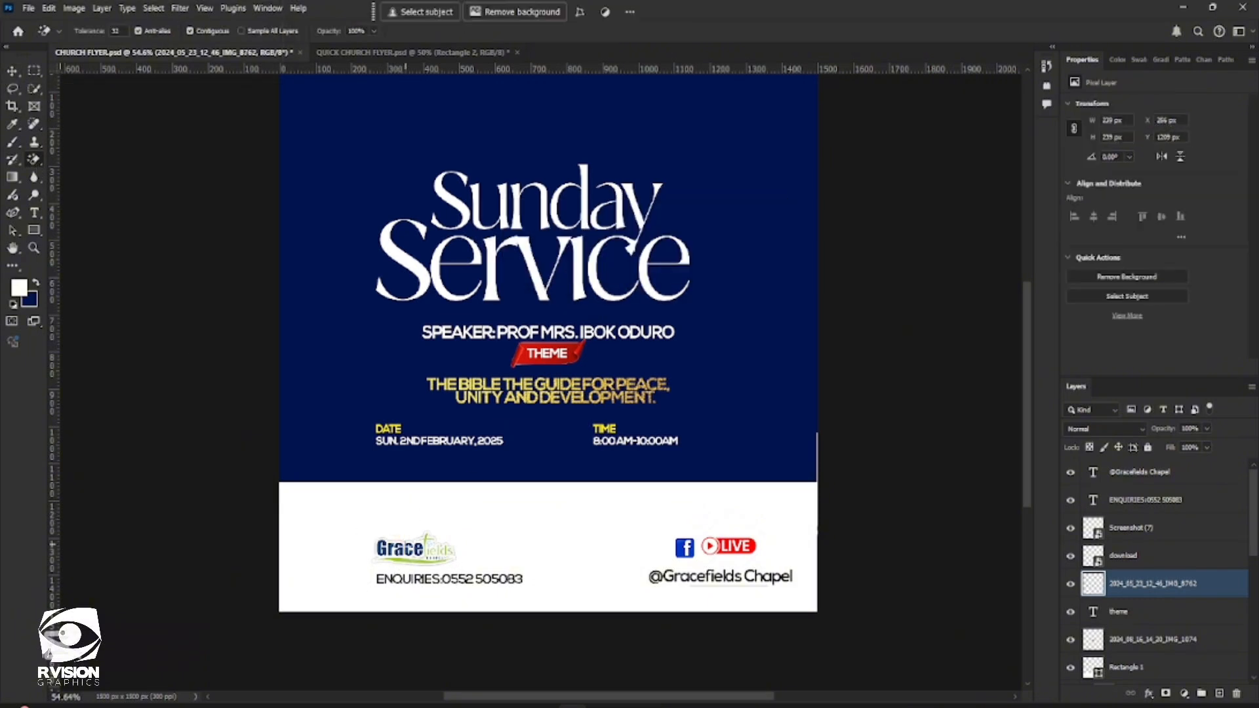
{"action": "left_click", "coordinate": [416, 518]}
Enlarge the Gracefields logo to about 182%, roughly 426 px wide, above the enquiries text, and deselect it
{"action": "left_click", "coordinate": [12, 70]}
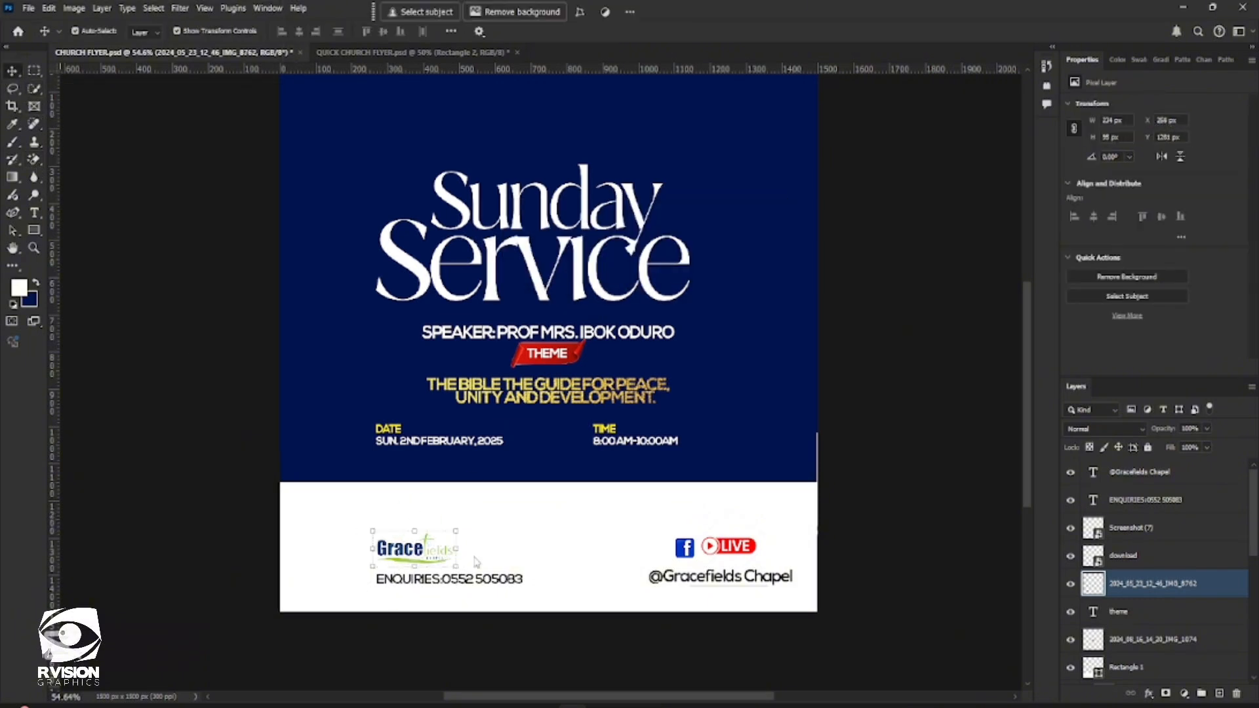
{"action": "left_click_drag", "start_coordinate": [453, 536], "coordinate": [525, 503]}
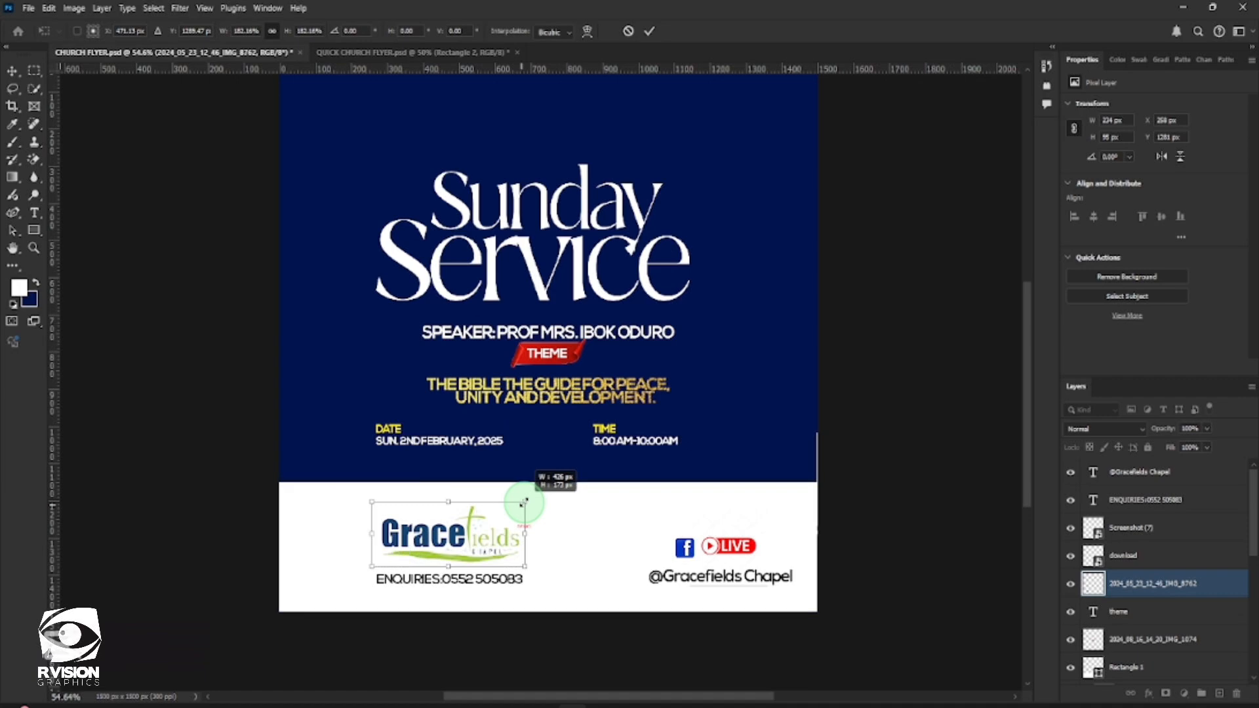
{"action": "key", "text": "Return"}
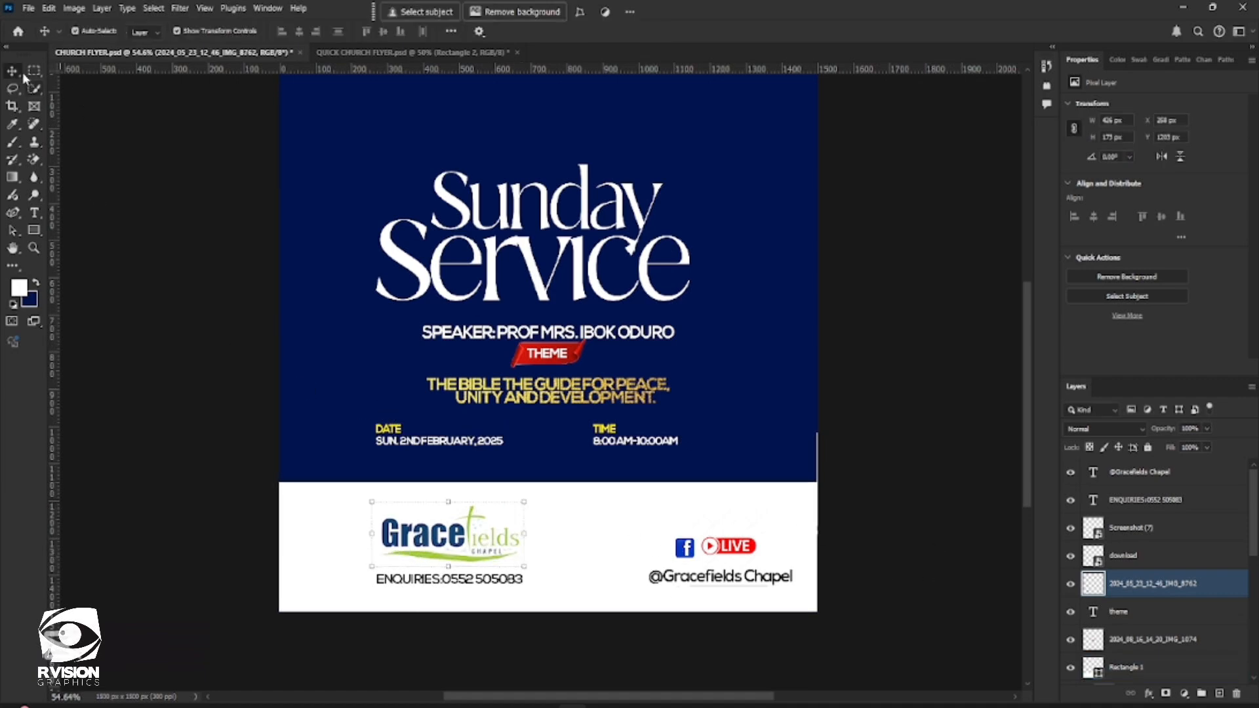
{"action": "left_click", "coordinate": [948, 461]}
{"action": "scroll", "coordinate": [944, 463], "scroll_direction": "down", "scroll_amount": 1}
{"action": "left_click", "coordinate": [734, 536]}
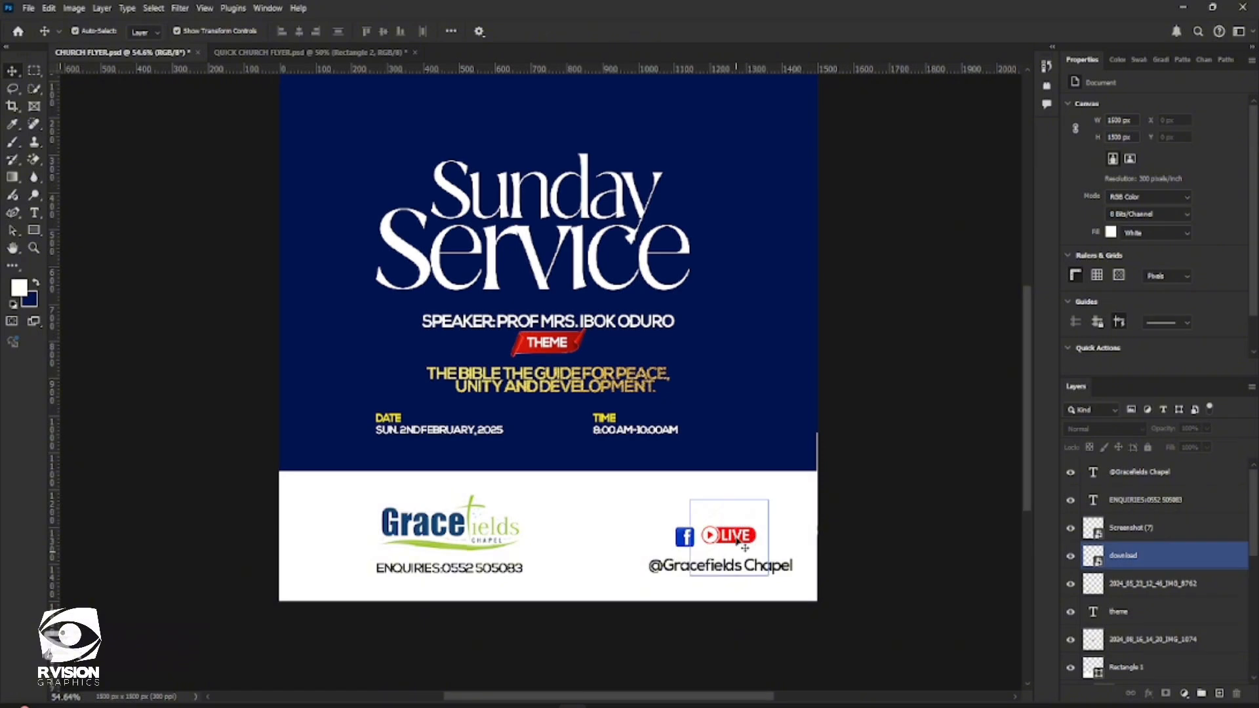
{"action": "left_click", "coordinate": [696, 565]}
{"action": "left_click", "coordinate": [658, 568]}
{"action": "left_click", "coordinate": [657, 566]}
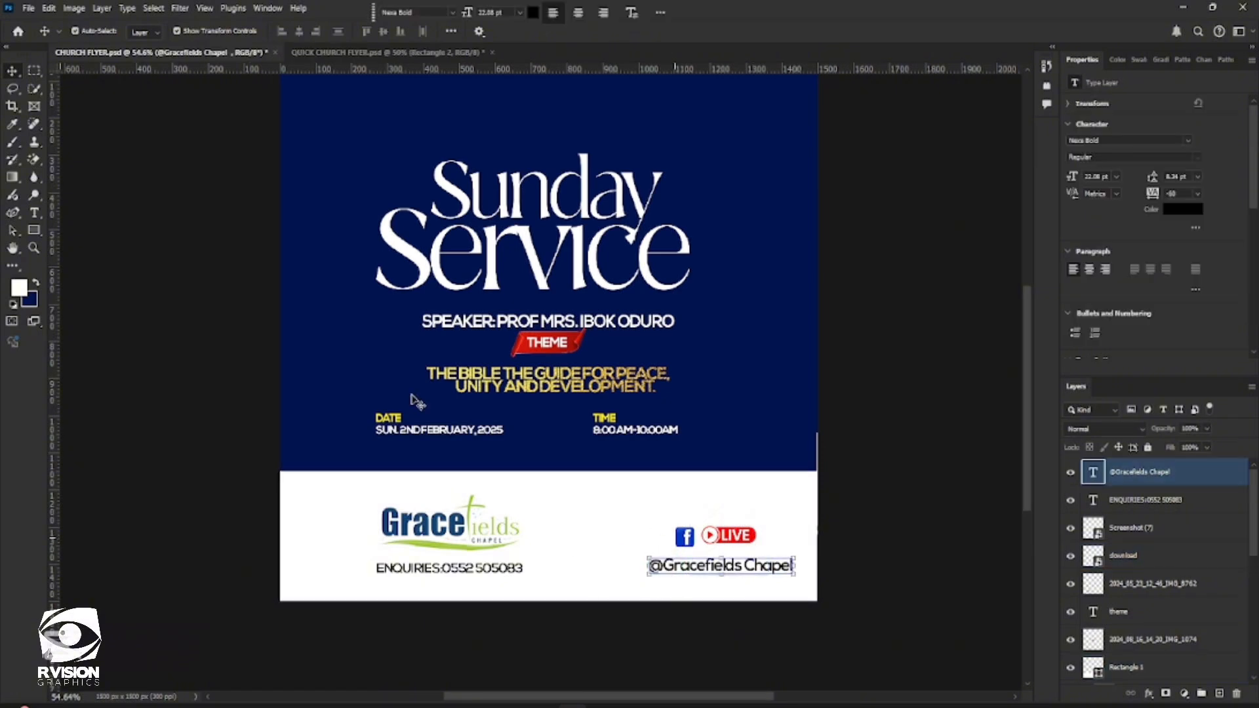
{"action": "scroll", "coordinate": [714, 435], "scroll_direction": "left", "scroll_amount": 2}
{"action": "scroll", "coordinate": [709, 439], "scroll_direction": "up", "scroll_amount": 2}
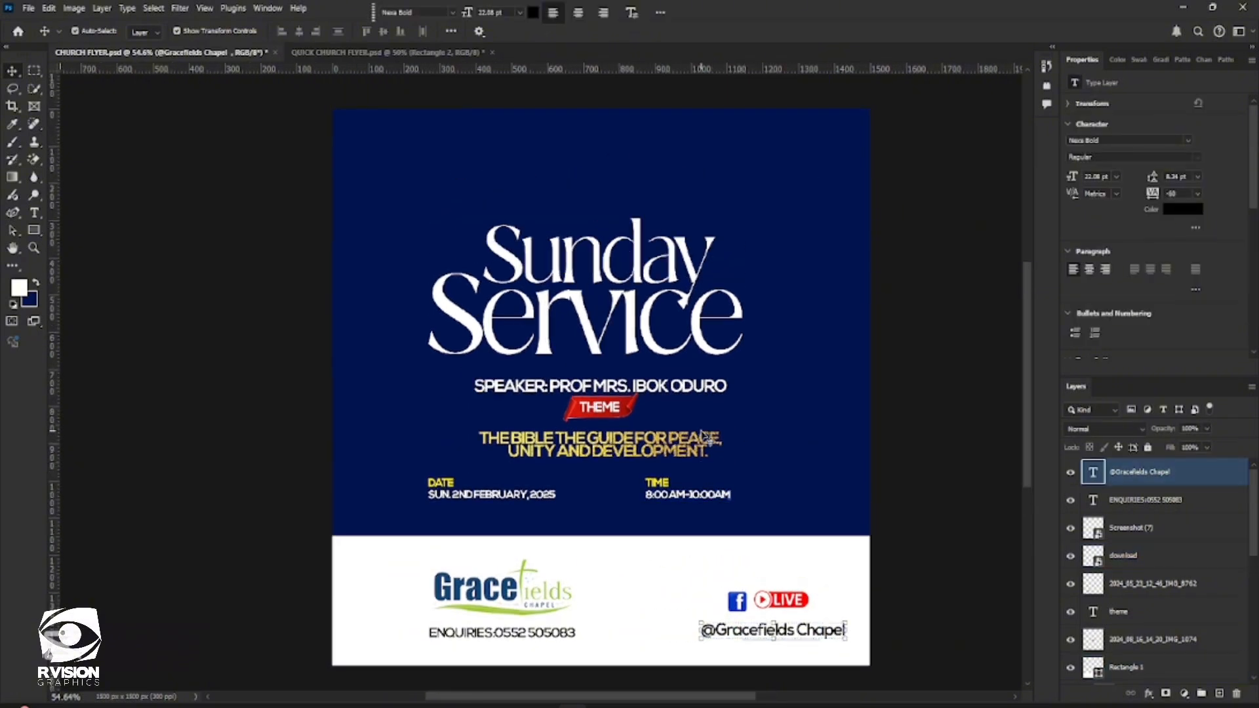
{"action": "scroll", "coordinate": [702, 441], "scroll_direction": "down", "scroll_amount": 1}
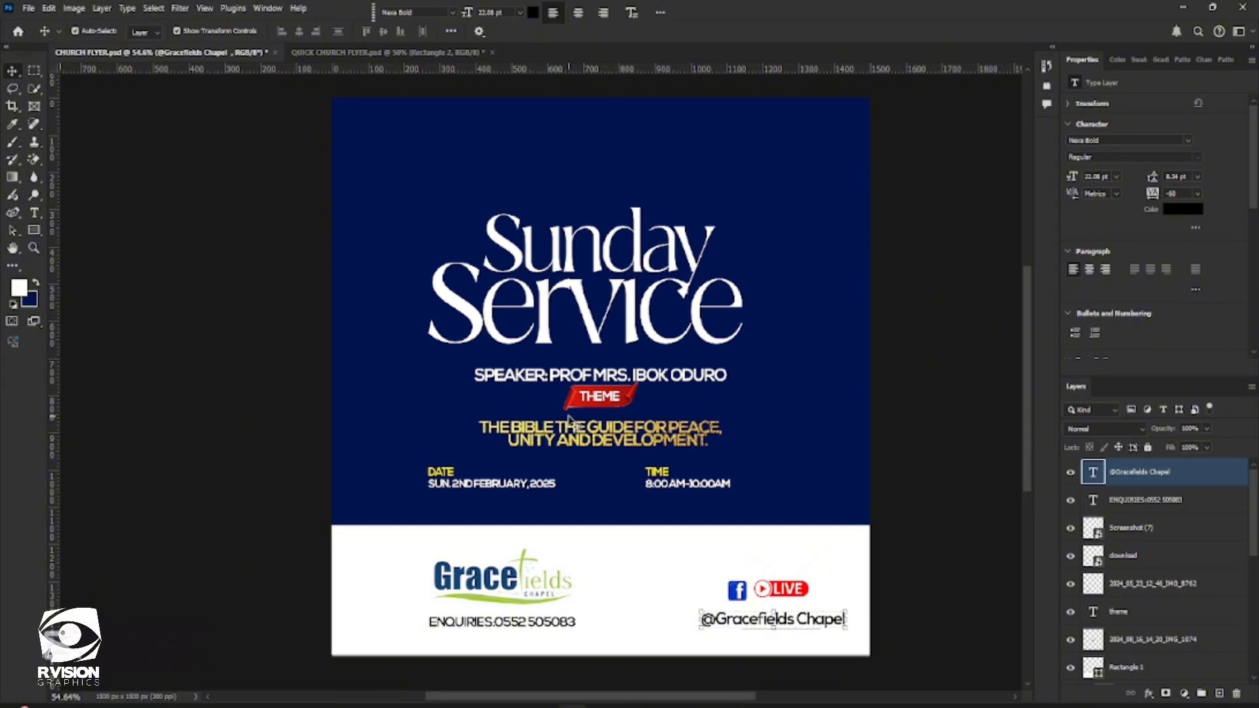
Centre the word "Service" horizontally on the canvas and clear the selection
{"action": "left_click", "coordinate": [649, 336]}
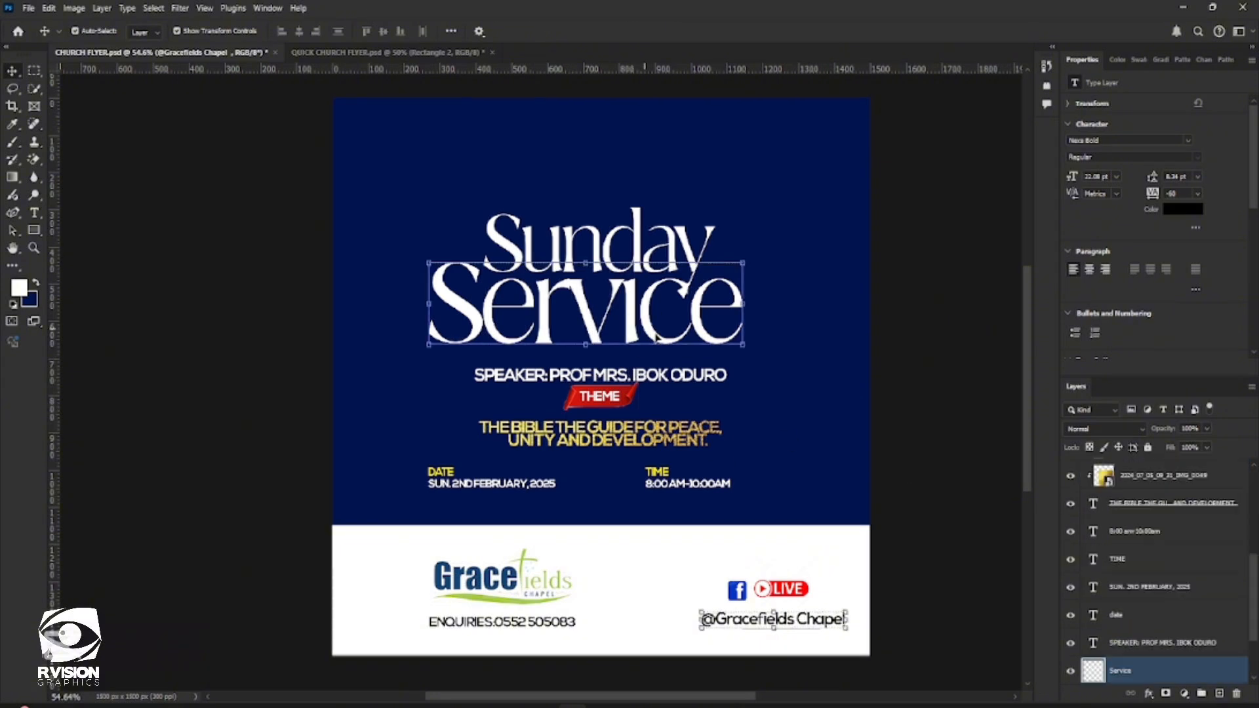
{"action": "key", "text": "ctrl+a"}
{"action": "left_click", "coordinate": [299, 31]}
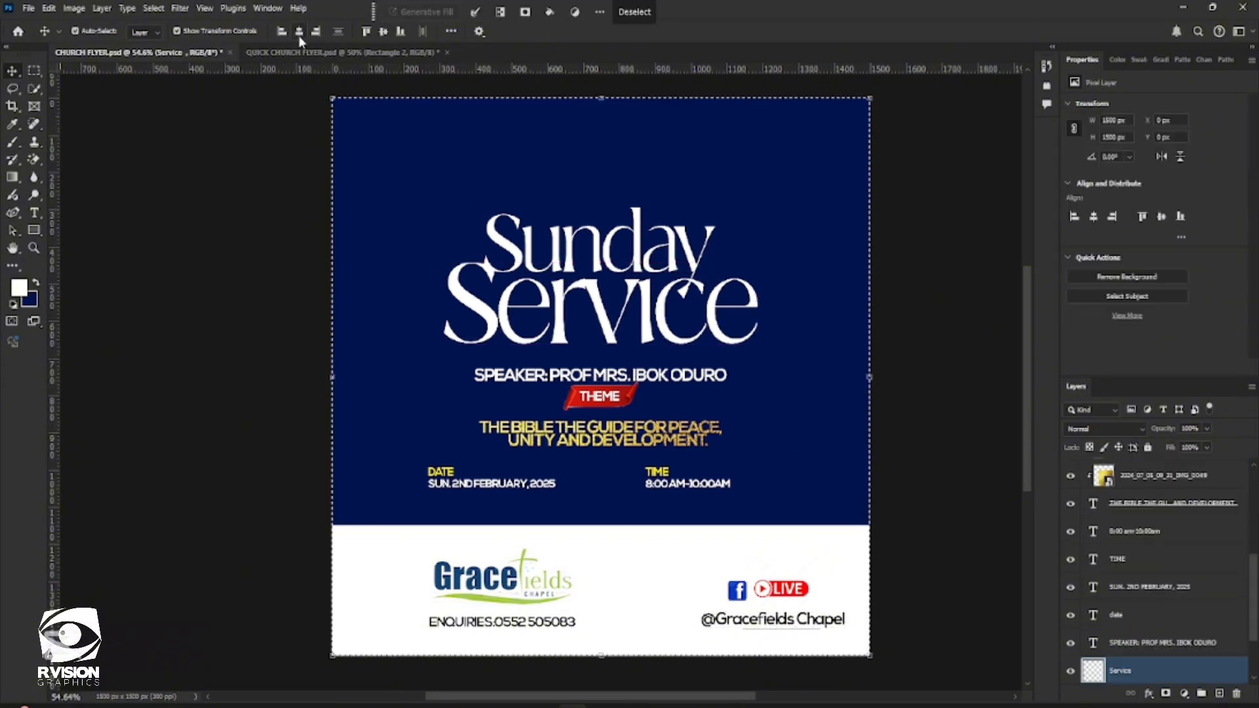
{"action": "left_click", "coordinate": [671, 264]}
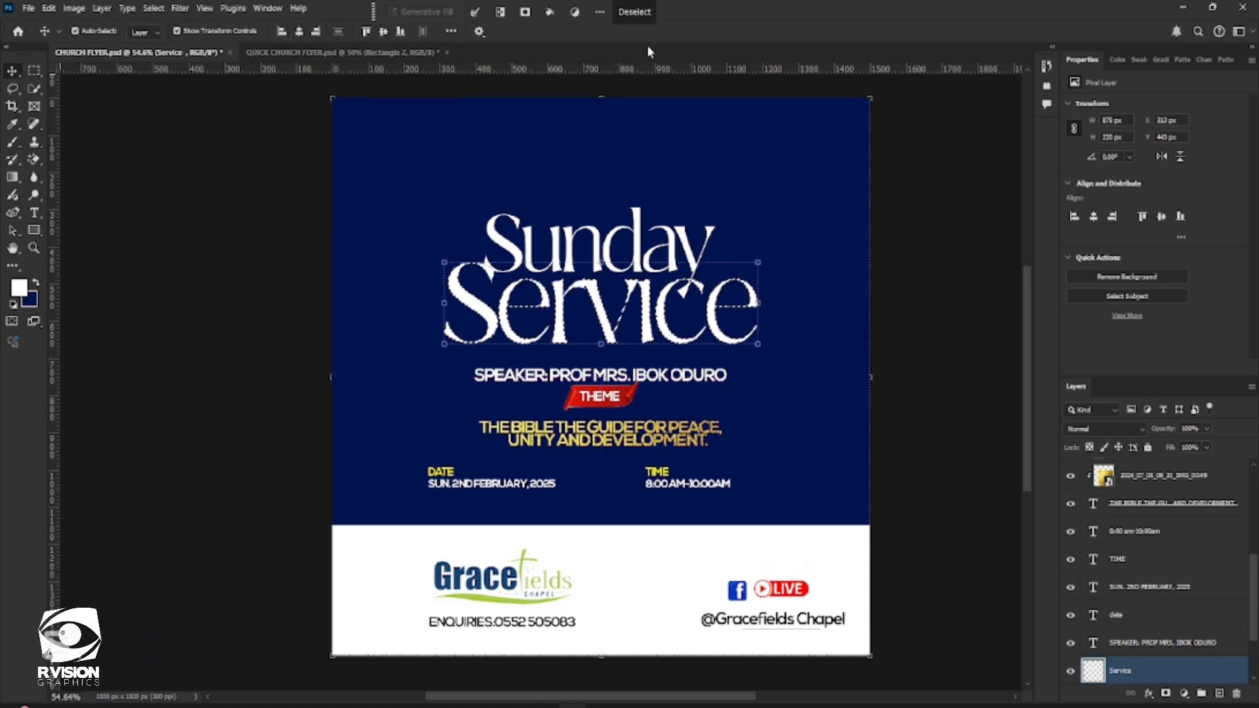
{"action": "left_click", "coordinate": [639, 12]}
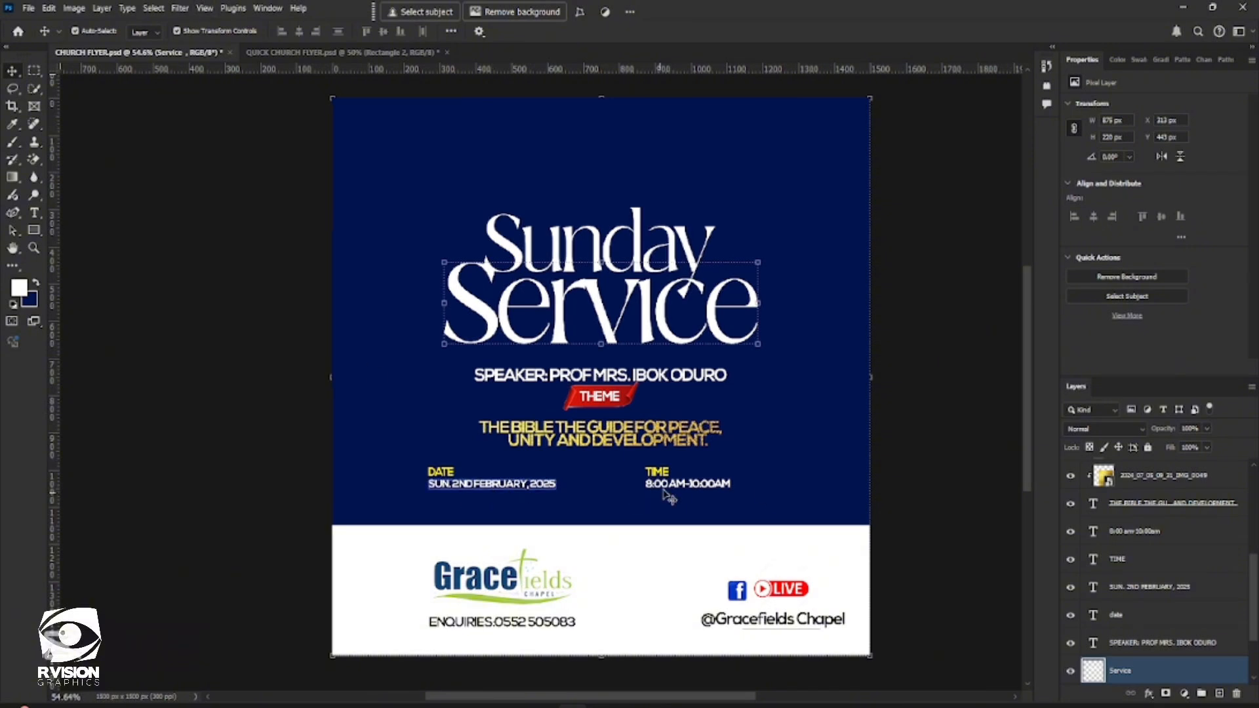
Start a new guide layout and set its guide colour to white (ffffff)
{"action": "left_click", "coordinate": [206, 10]}
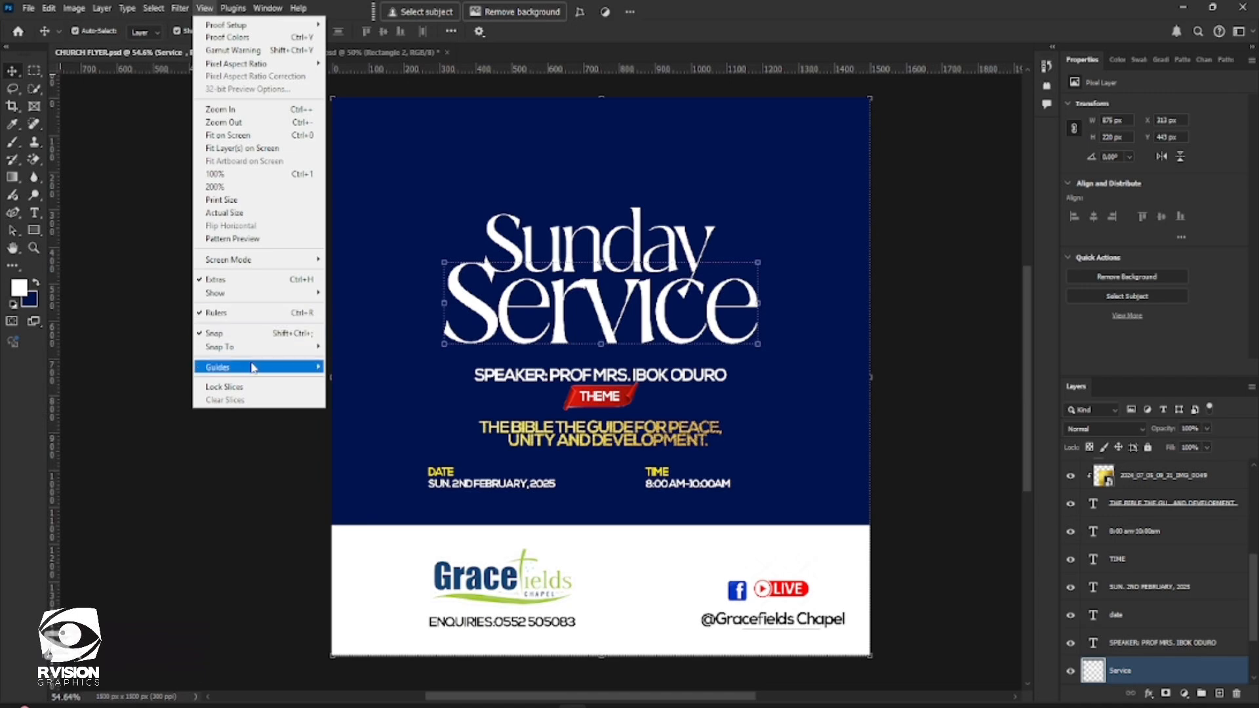
{"action": "mouse_move", "coordinate": [254, 369]}
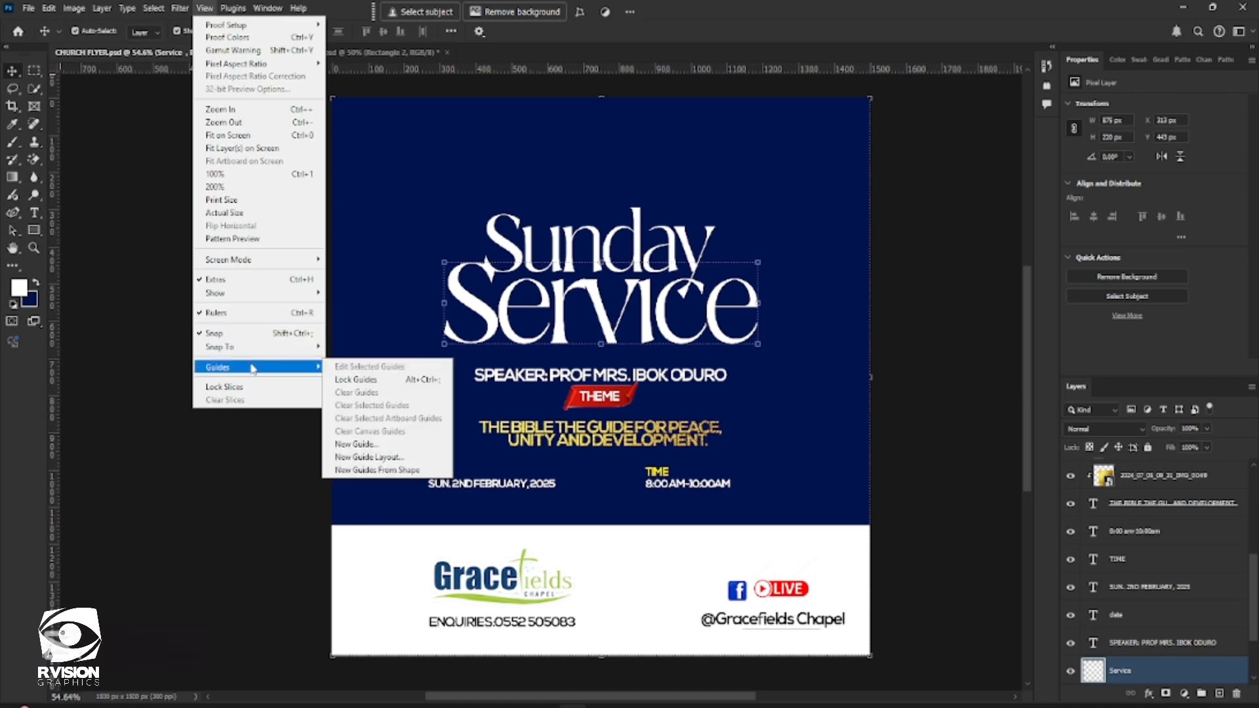
{"action": "left_click", "coordinate": [402, 461]}
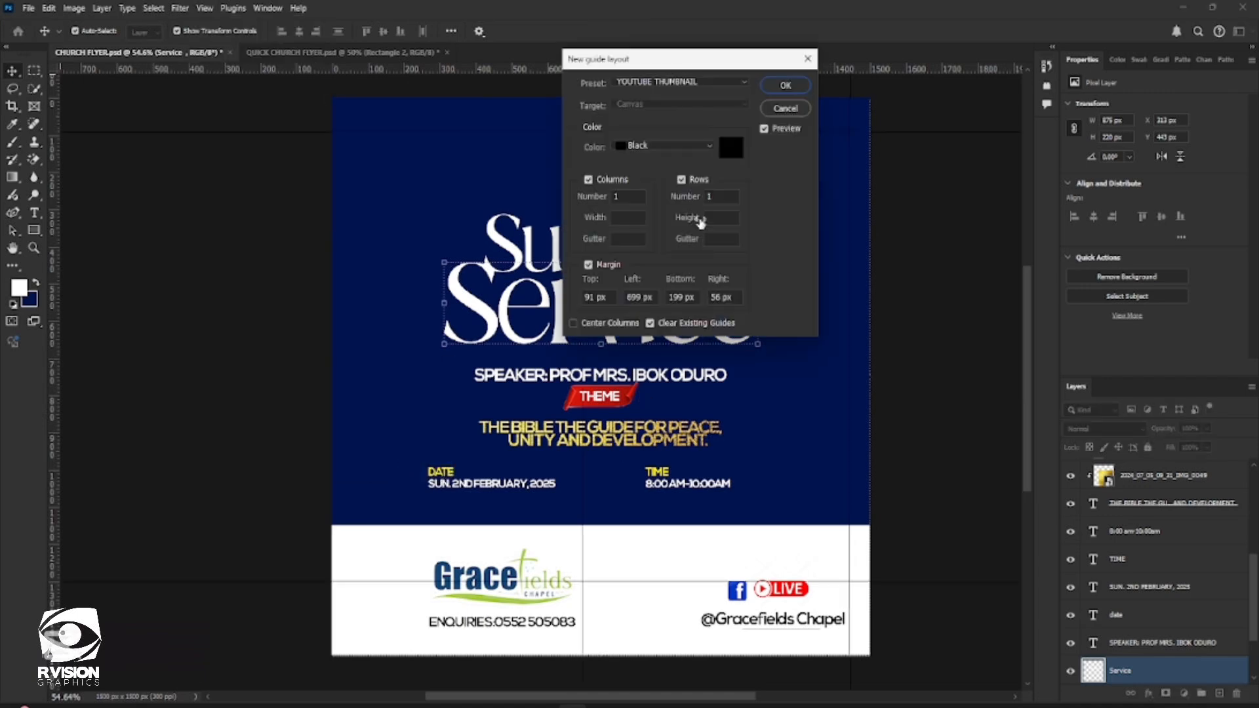
{"action": "left_click", "coordinate": [742, 146]}
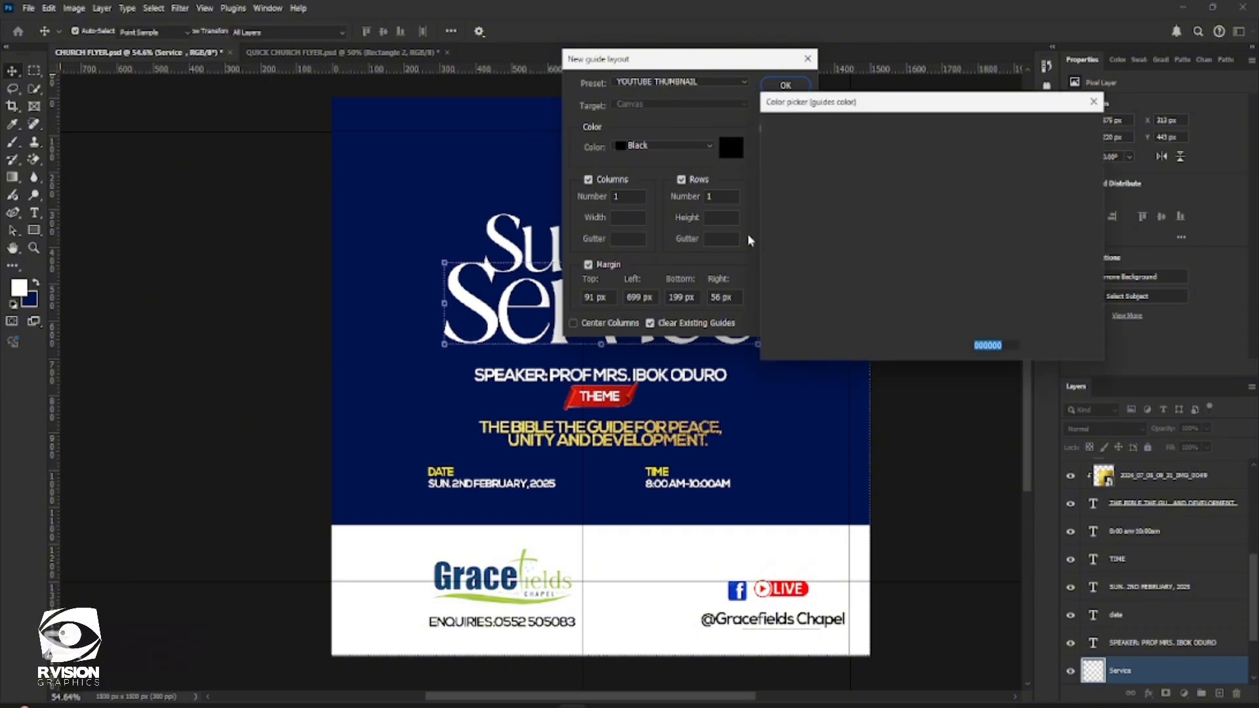
{"action": "left_click", "coordinate": [767, 133]}
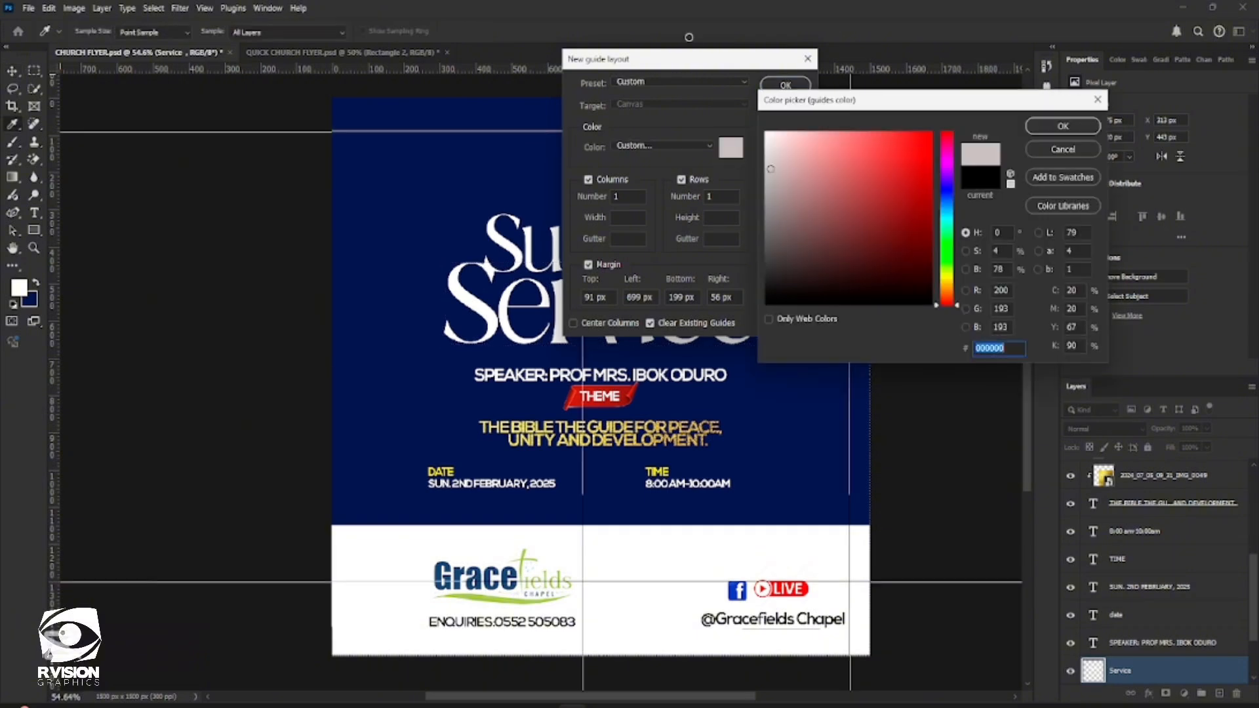
{"action": "left_click", "coordinate": [1059, 128]}
Set the guide margins to 308 px left, 308 px right and 103 px bottom, and apply the layout
{"action": "left_click_drag", "start_coordinate": [717, 59], "coordinate": [1065, 68]}
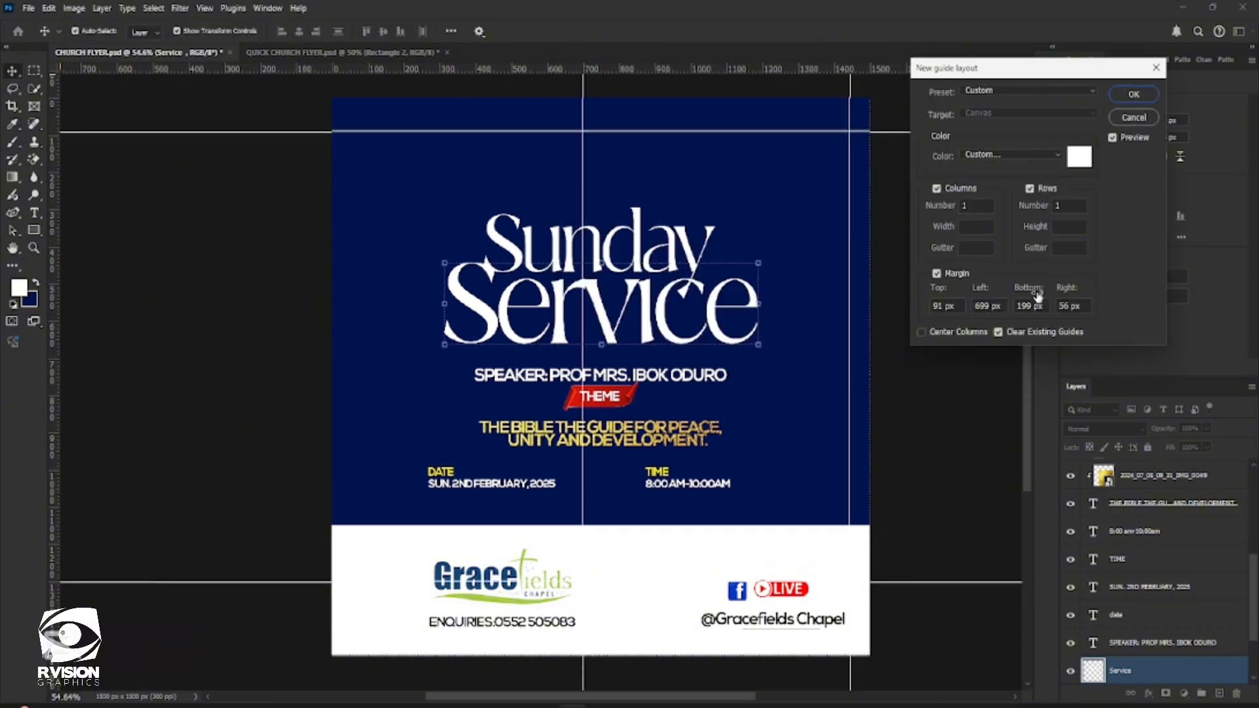
{"action": "left_click_drag", "start_coordinate": [1017, 292], "coordinate": [955, 285]}
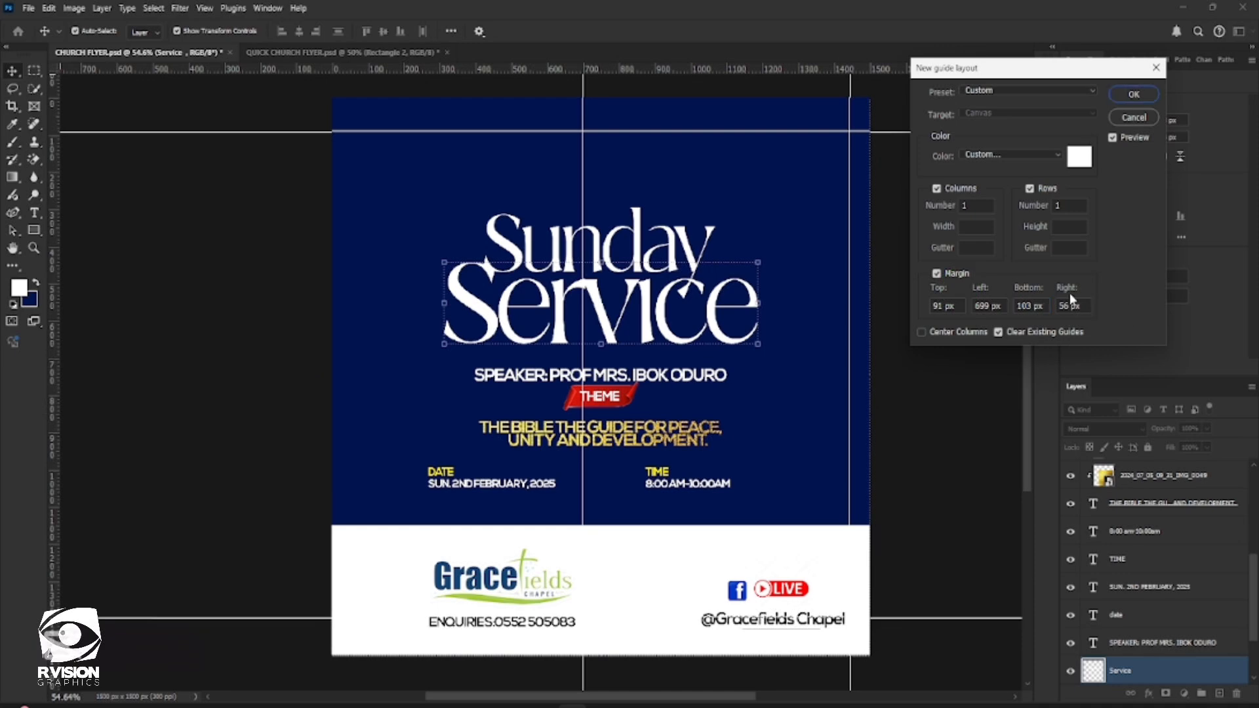
{"action": "left_click_drag", "start_coordinate": [1069, 293], "coordinate": [1235, 391]}
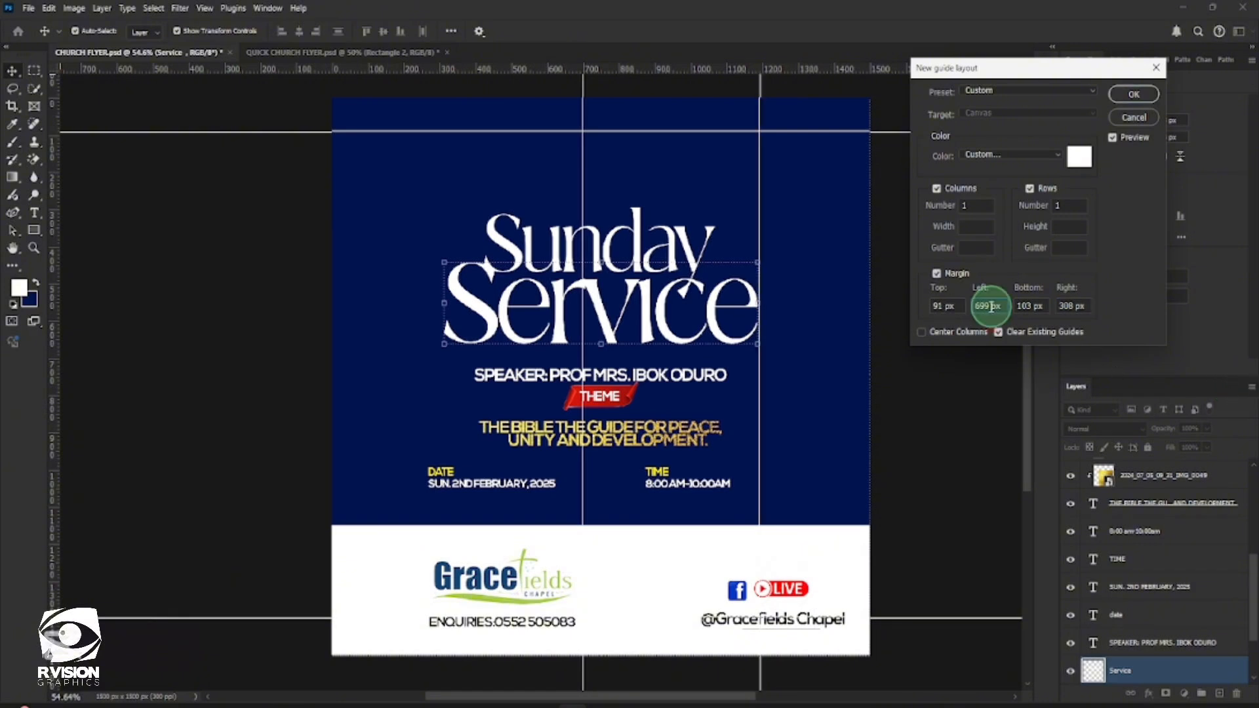
{"action": "type", "text": "3"}
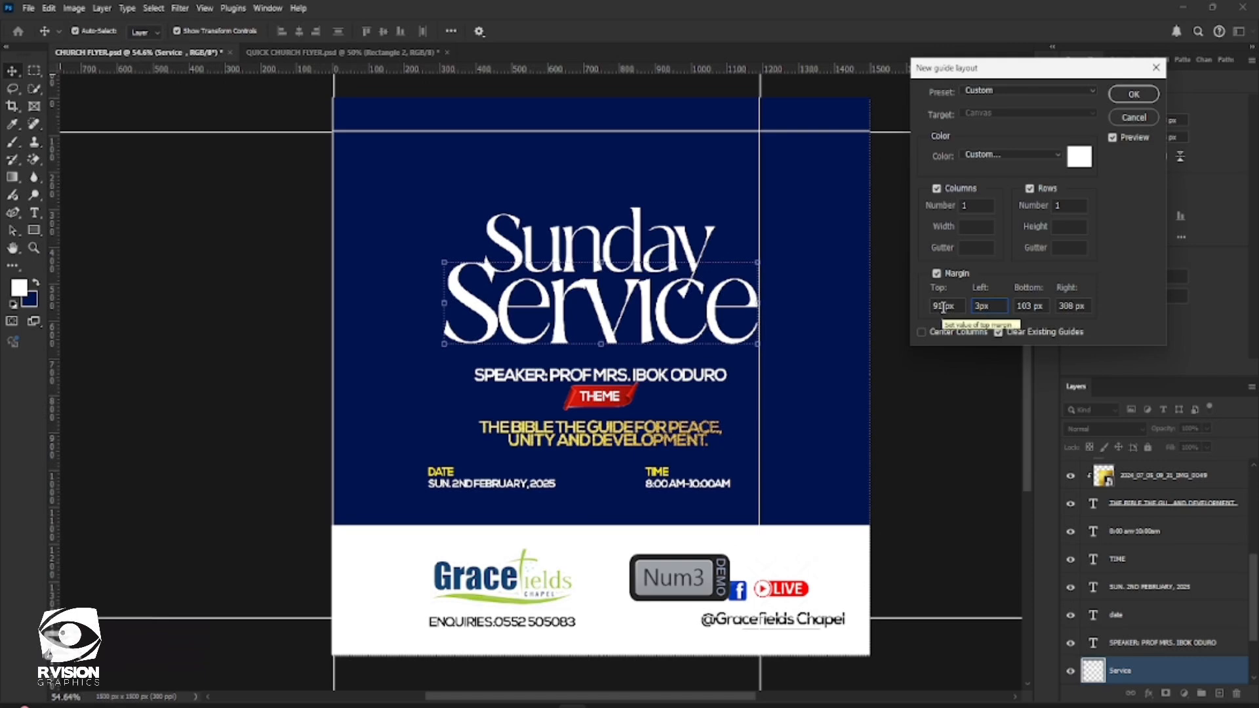
{"action": "type", "text": "08"}
{"action": "key", "text": "Return"}
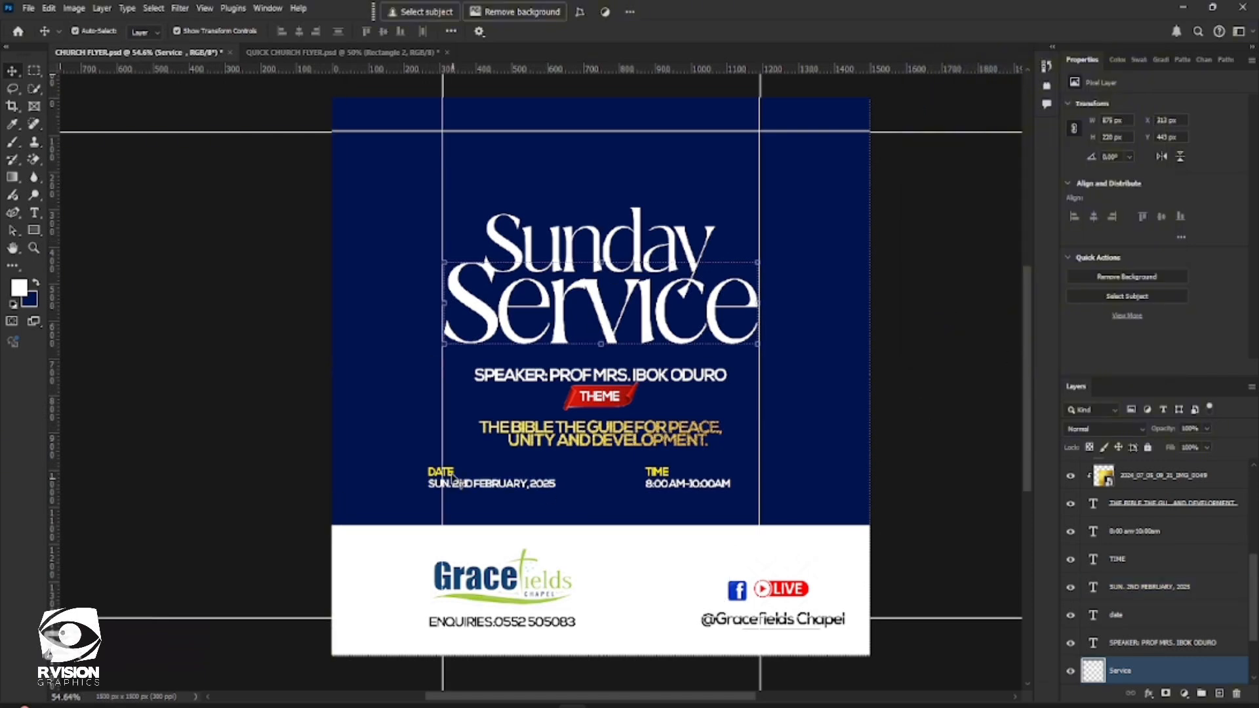
Align the date text to the left guide and the time text to the right guide, with the TIME heading starting above it
{"action": "left_click_drag", "start_coordinate": [451, 475], "coordinate": [513, 491]}
{"action": "left_click", "coordinate": [709, 488], "text": "shift"}
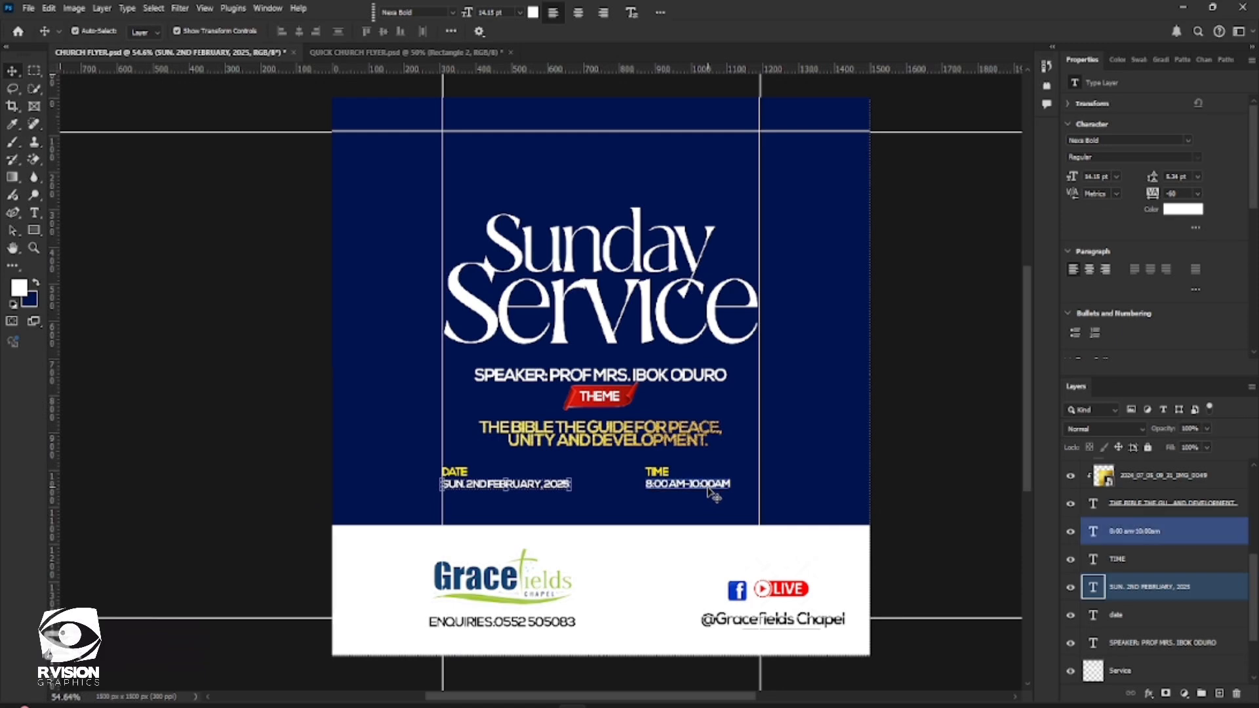
{"action": "left_click_drag", "start_coordinate": [712, 493], "coordinate": [737, 486]}
{"action": "key", "text": "t"}
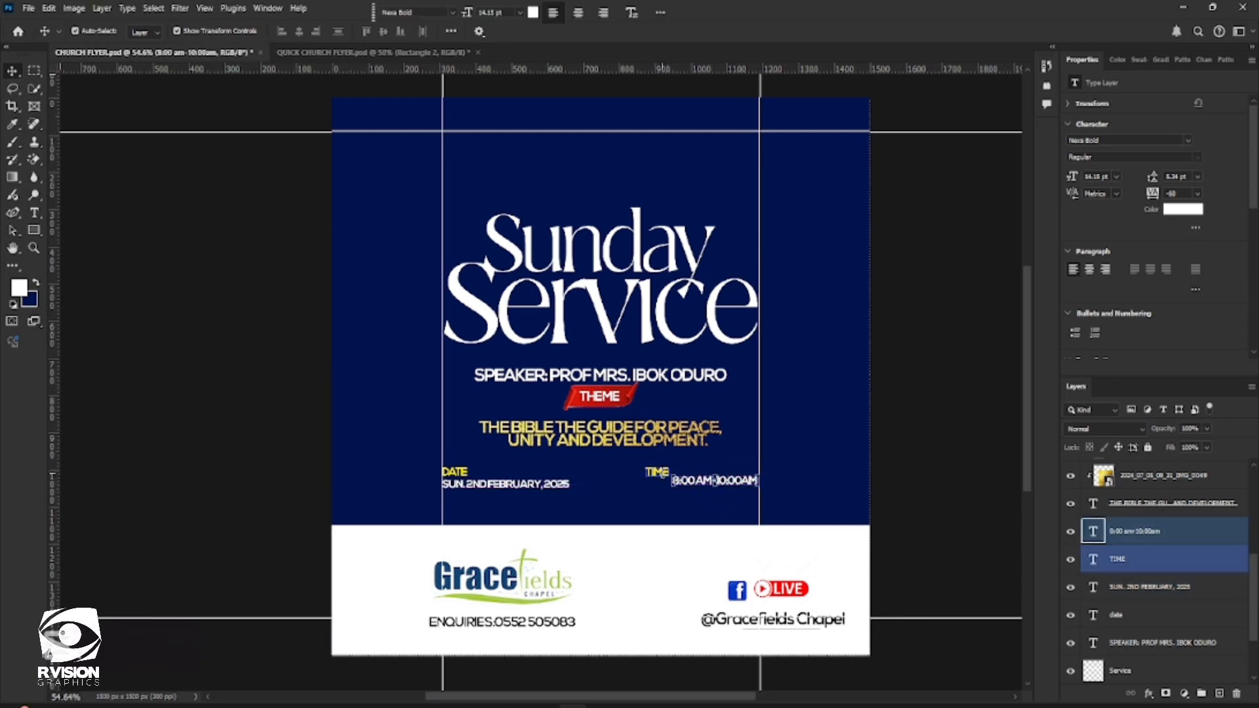
{"action": "scroll", "coordinate": [658, 476], "scroll_direction": "up", "scroll_amount": 2}
{"action": "key", "text": "v"}
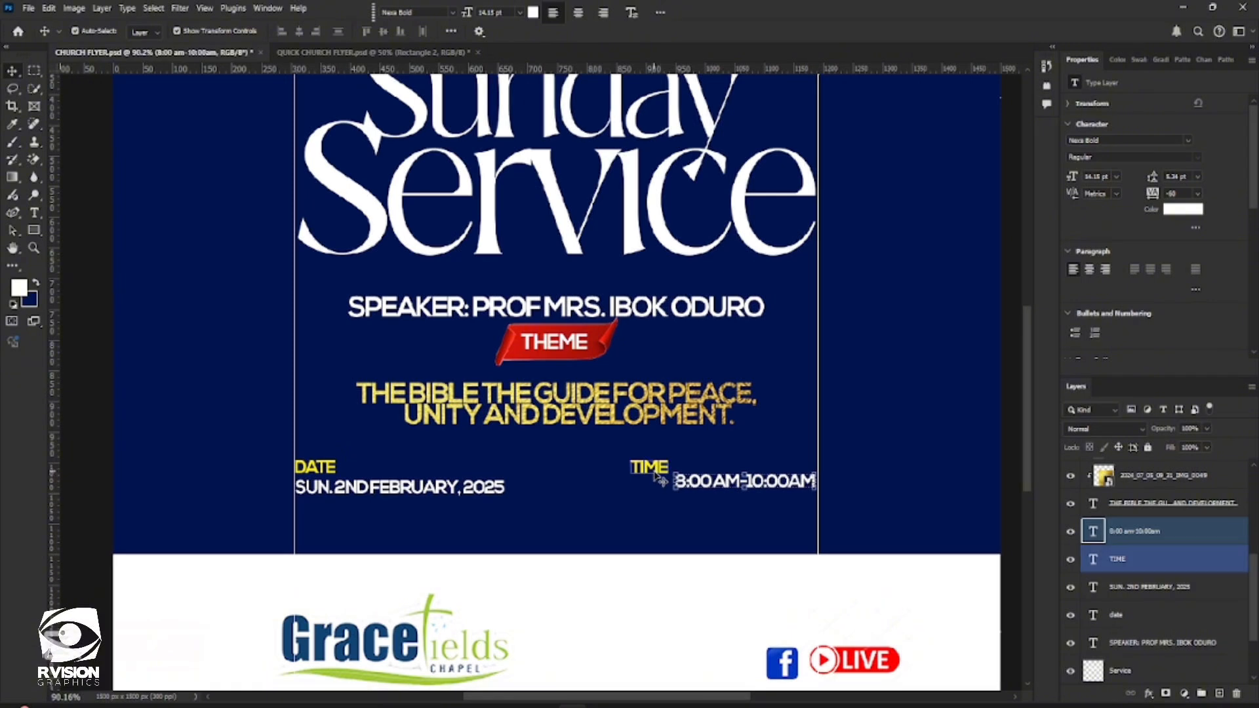
{"action": "left_click_drag", "start_coordinate": [654, 468], "coordinate": [697, 471]}
Enlarge the TIME heading and the 8:00 AM-10:00AM text together to about 114%, keeping them against the right guide
{"action": "left_click", "coordinate": [1124, 535]}
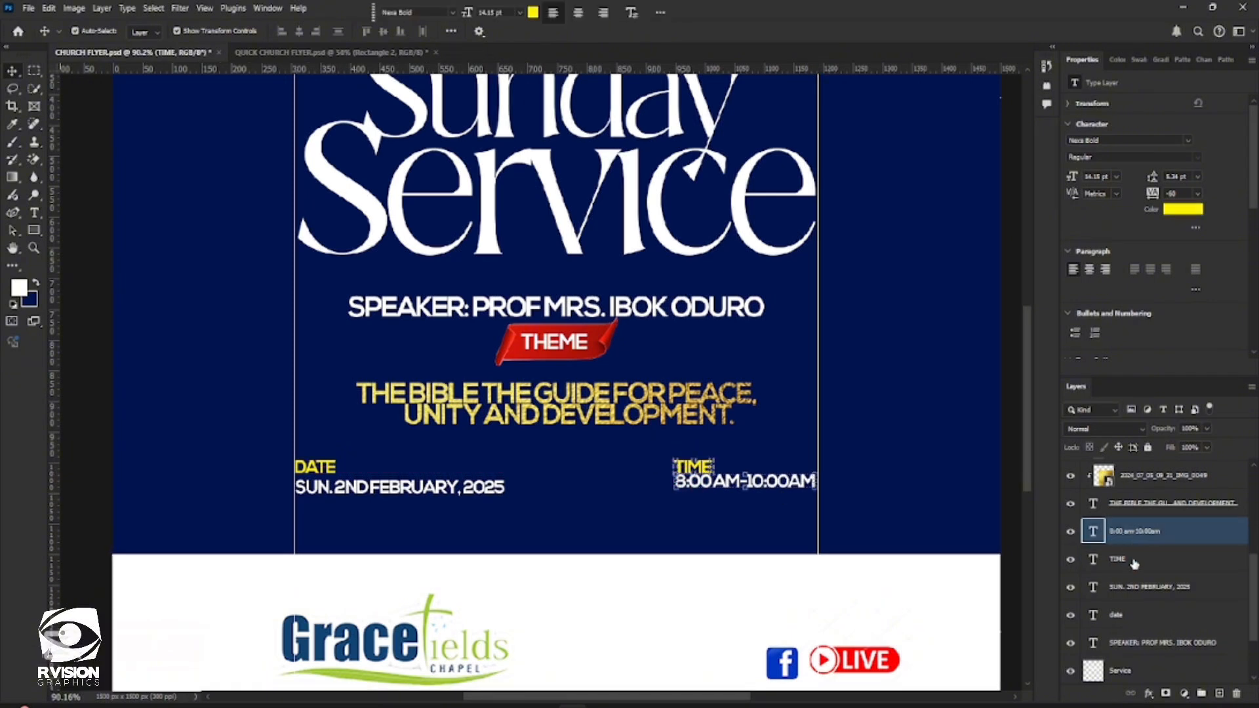
{"action": "left_click", "coordinate": [1138, 560], "text": "ctrl"}
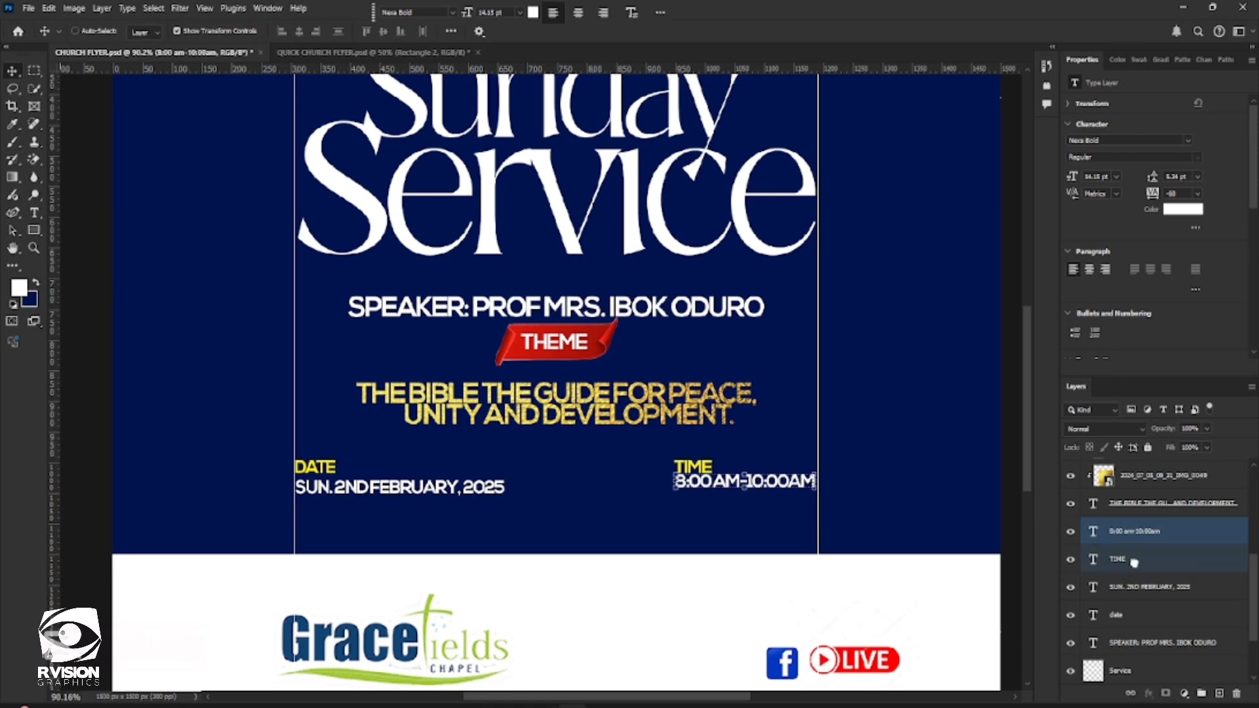
{"action": "key", "text": "ctrl+t"}
{"action": "left_click_drag", "start_coordinate": [676, 490], "coordinate": [659, 510]}
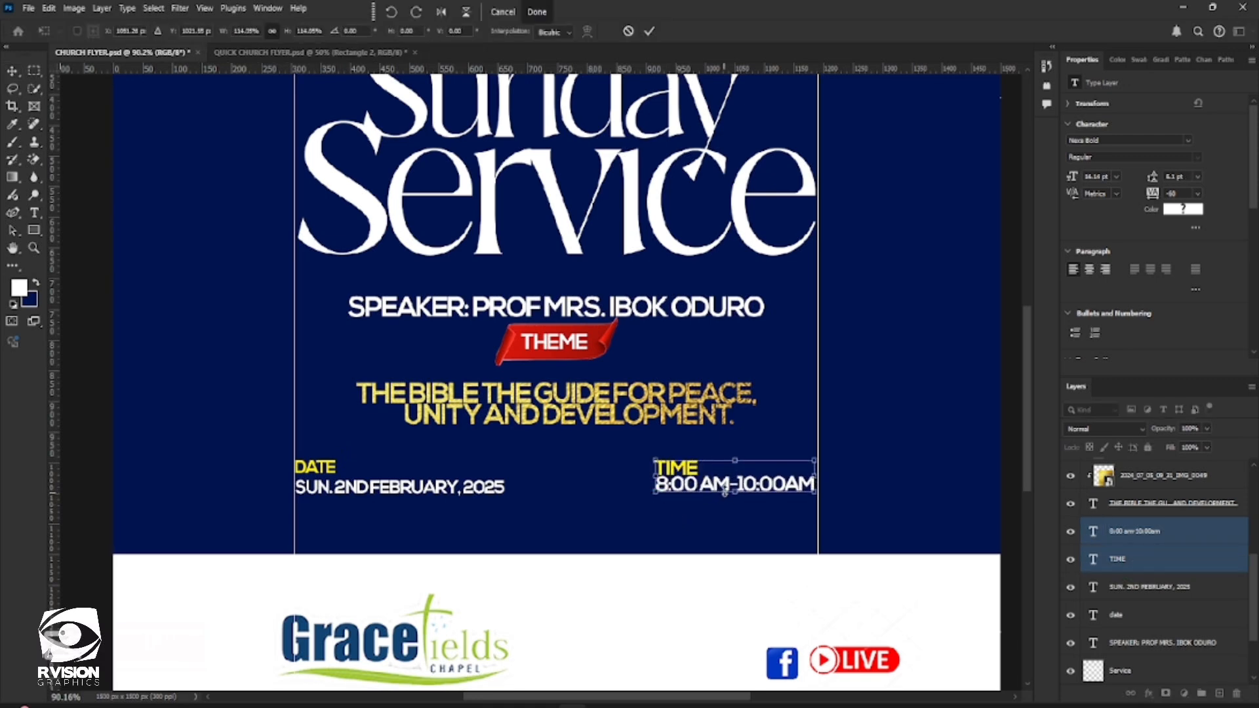
{"action": "left_click", "coordinate": [1131, 589]}
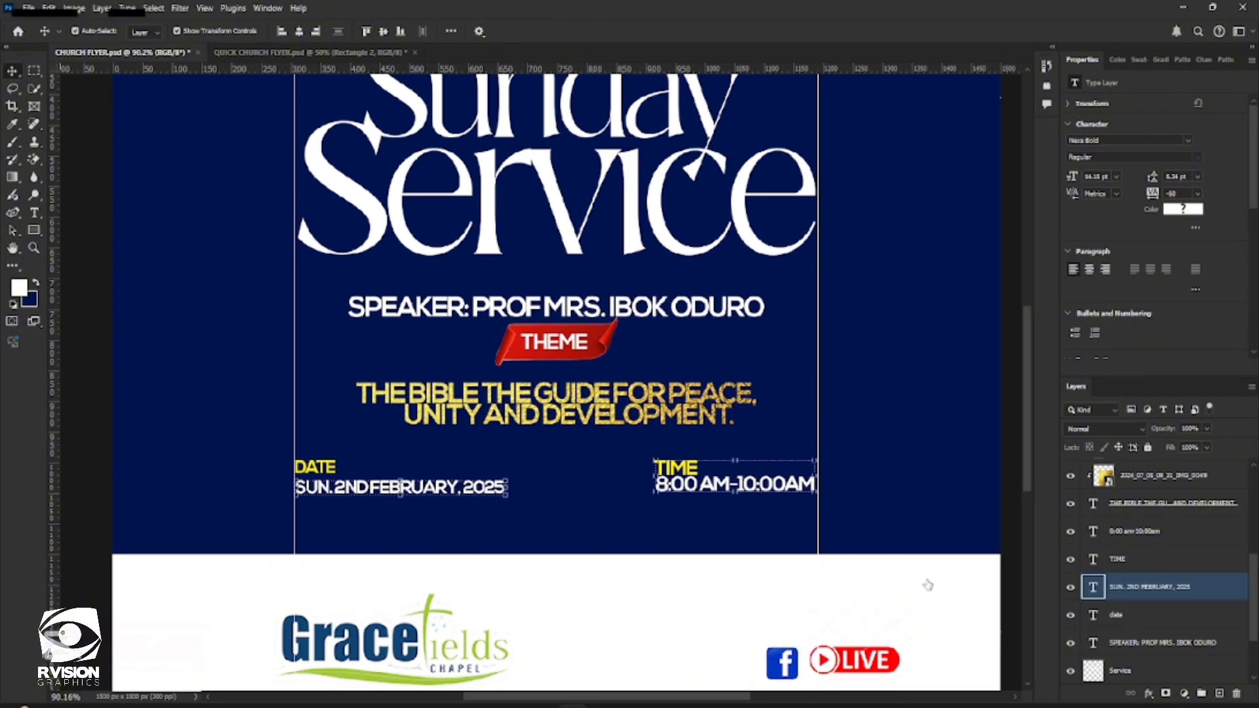
{"action": "left_click", "coordinate": [1129, 617]}
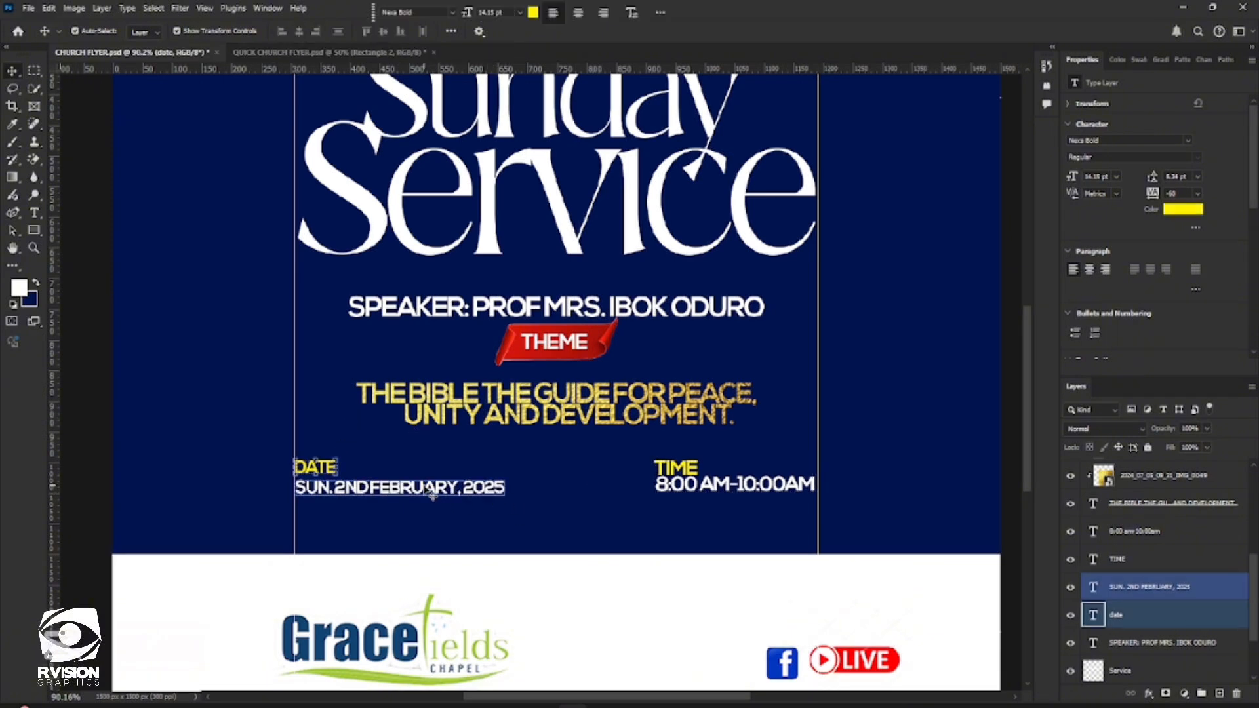
{"action": "left_click", "coordinate": [1131, 641], "text": "shift"}
{"action": "scroll", "coordinate": [518, 381], "scroll_direction": "down", "scroll_amount": 3}
{"action": "scroll", "coordinate": [518, 381], "scroll_direction": "down", "scroll_amount": 4}
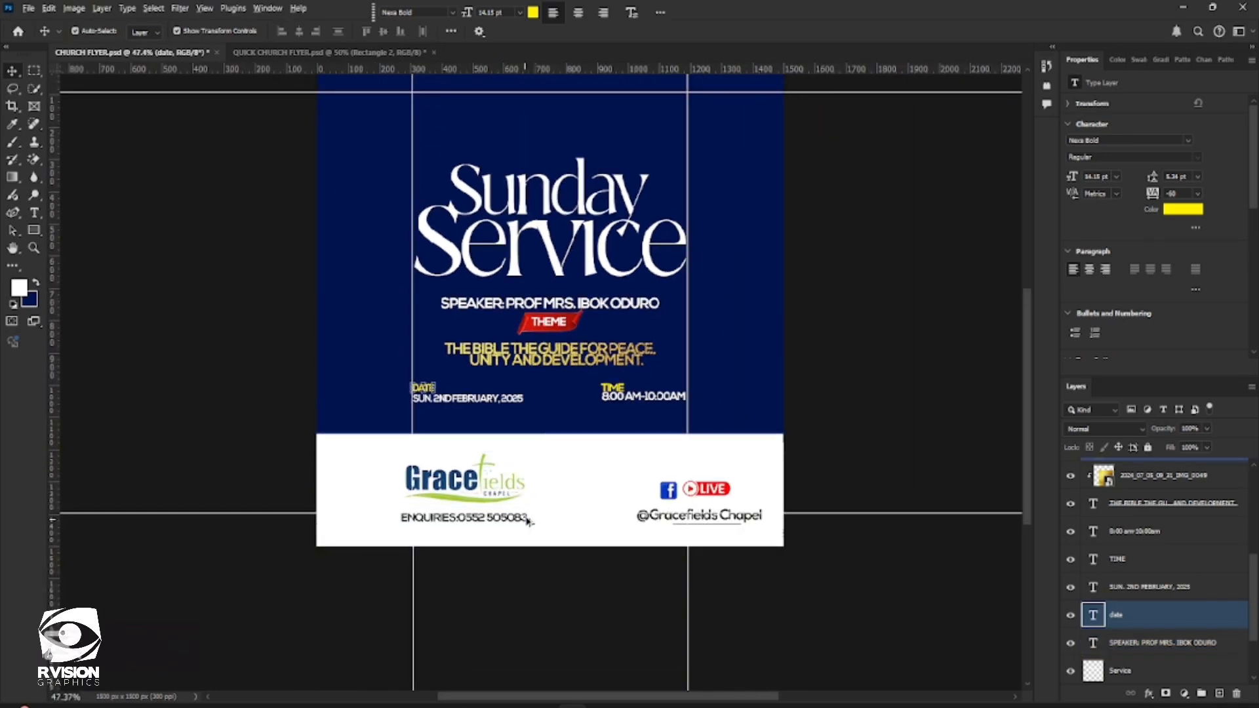
{"action": "scroll", "coordinate": [526, 525], "scroll_direction": "down", "scroll_amount": 1}
{"action": "scroll", "coordinate": [570, 549], "scroll_direction": "up", "scroll_amount": 2}
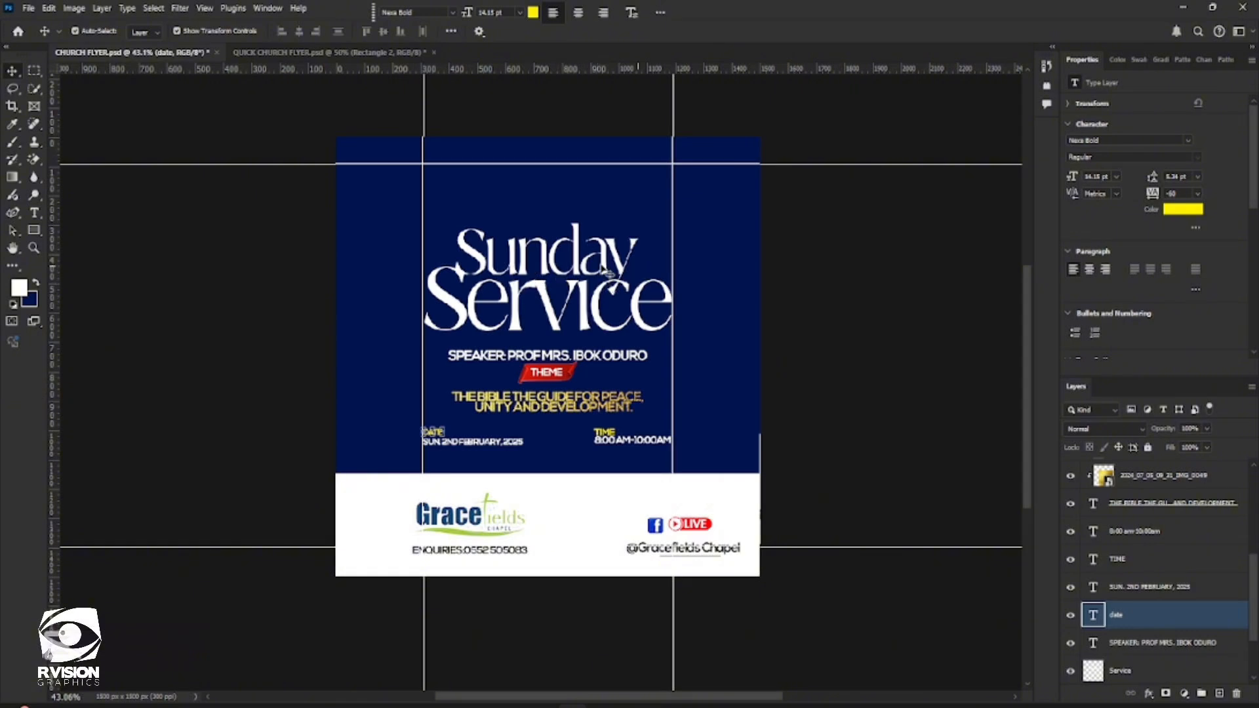
Clear all guides from the flyer
{"action": "left_click", "coordinate": [550, 187]}
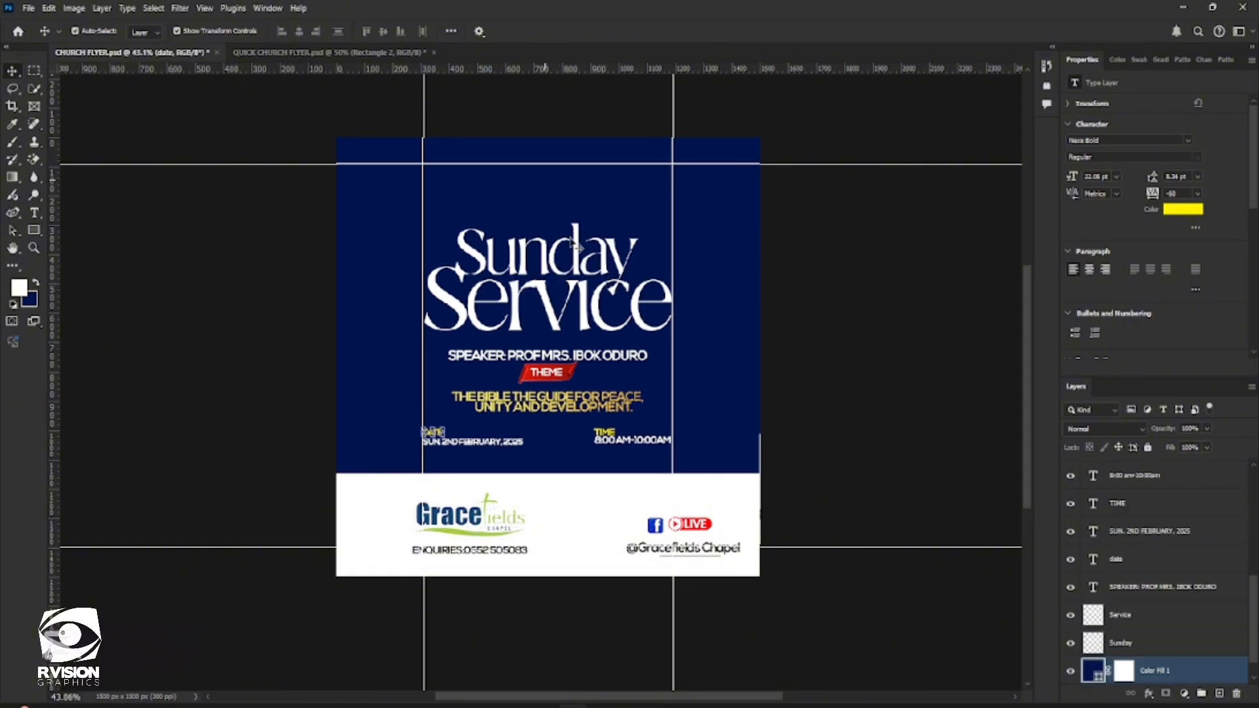
{"action": "left_click", "coordinate": [204, 9]}
{"action": "mouse_move", "coordinate": [264, 366]}
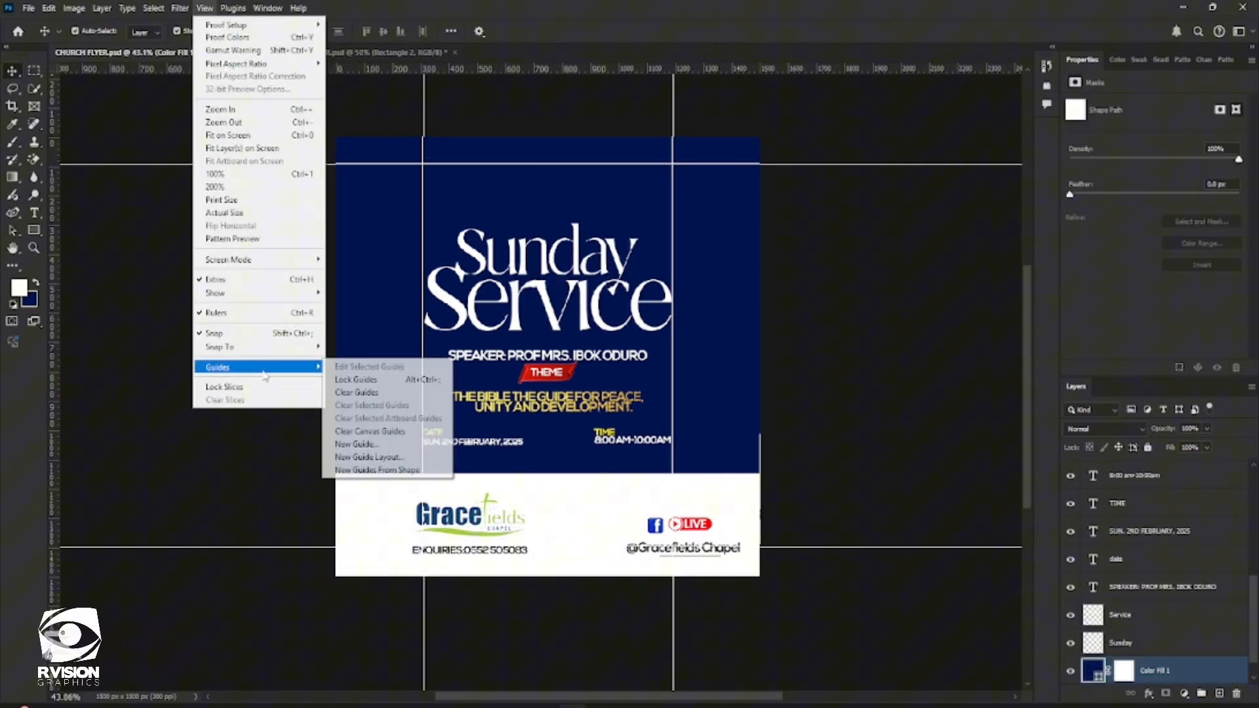
{"action": "left_click", "coordinate": [378, 396]}
Select the Service and Sunday layers and place the embedded gold texture 2024_07_05_09_31_IMG_0049 above them
{"action": "scroll", "coordinate": [626, 430], "scroll_direction": "up", "scroll_amount": 3}
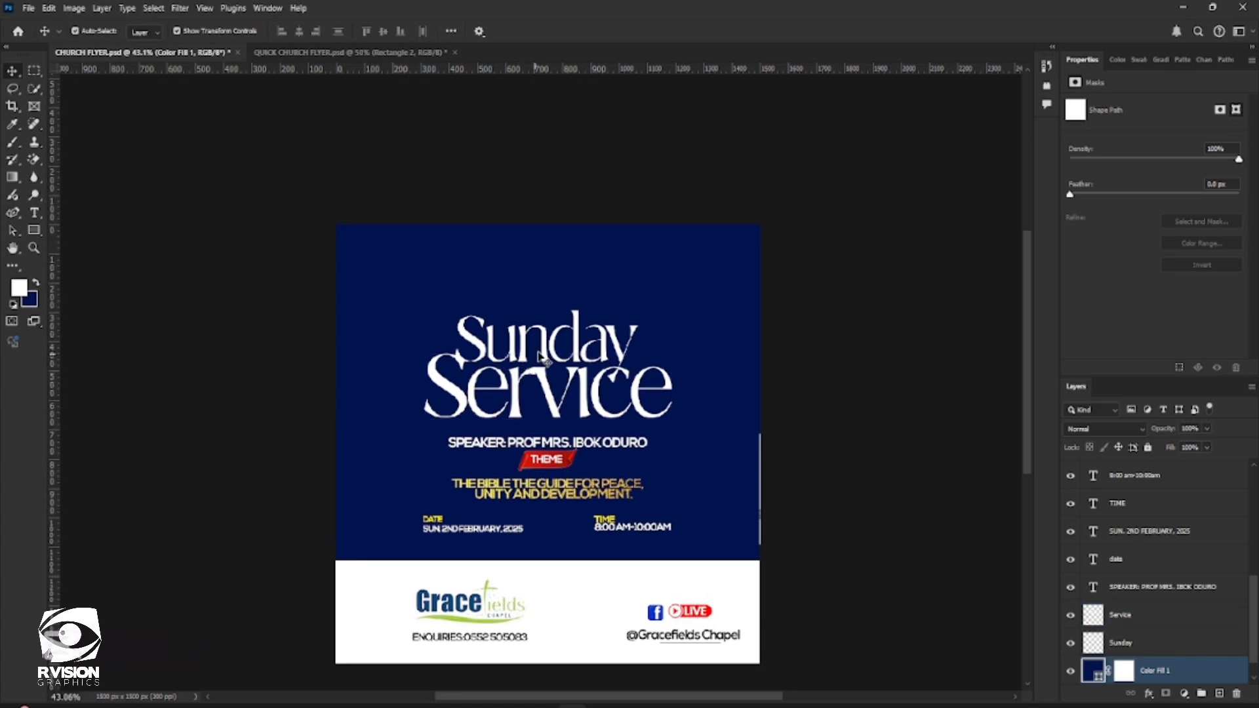
{"action": "scroll", "coordinate": [538, 361], "scroll_direction": "down", "scroll_amount": 2}
{"action": "scroll", "coordinate": [512, 361], "scroll_direction": "up", "scroll_amount": 1}
{"action": "scroll", "coordinate": [534, 385], "scroll_direction": "up", "scroll_amount": 4}
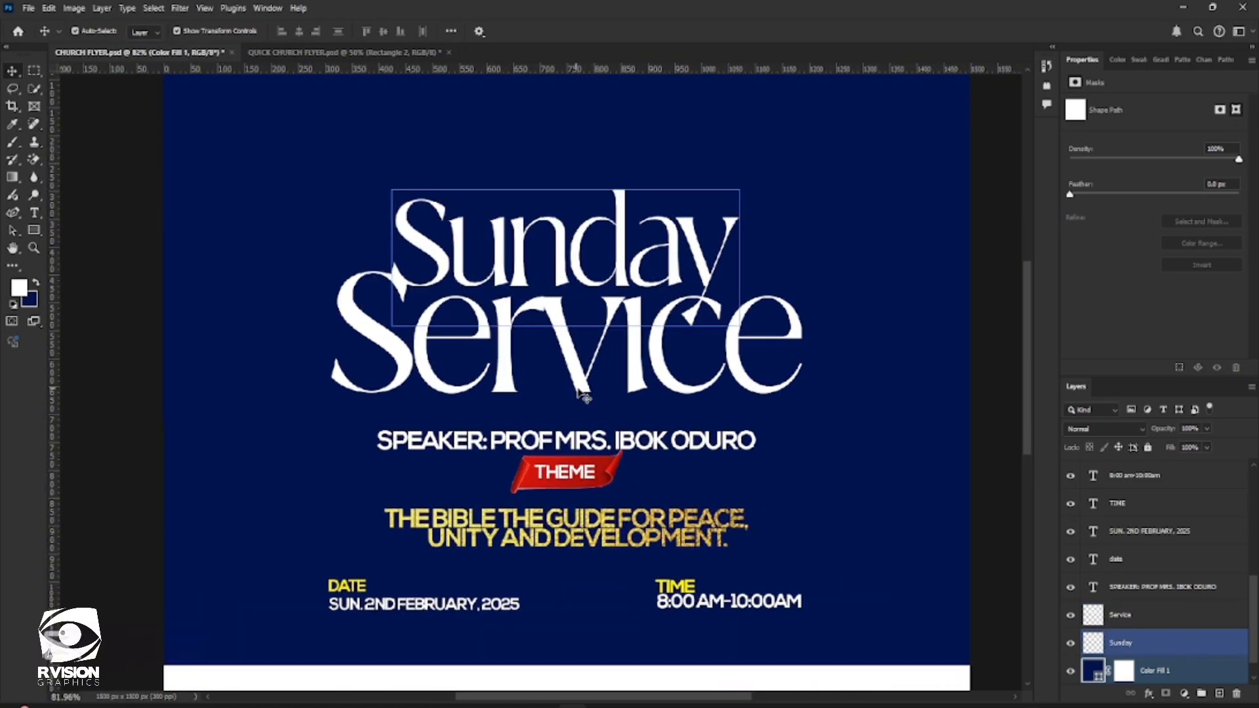
{"action": "left_click", "coordinate": [583, 384]}
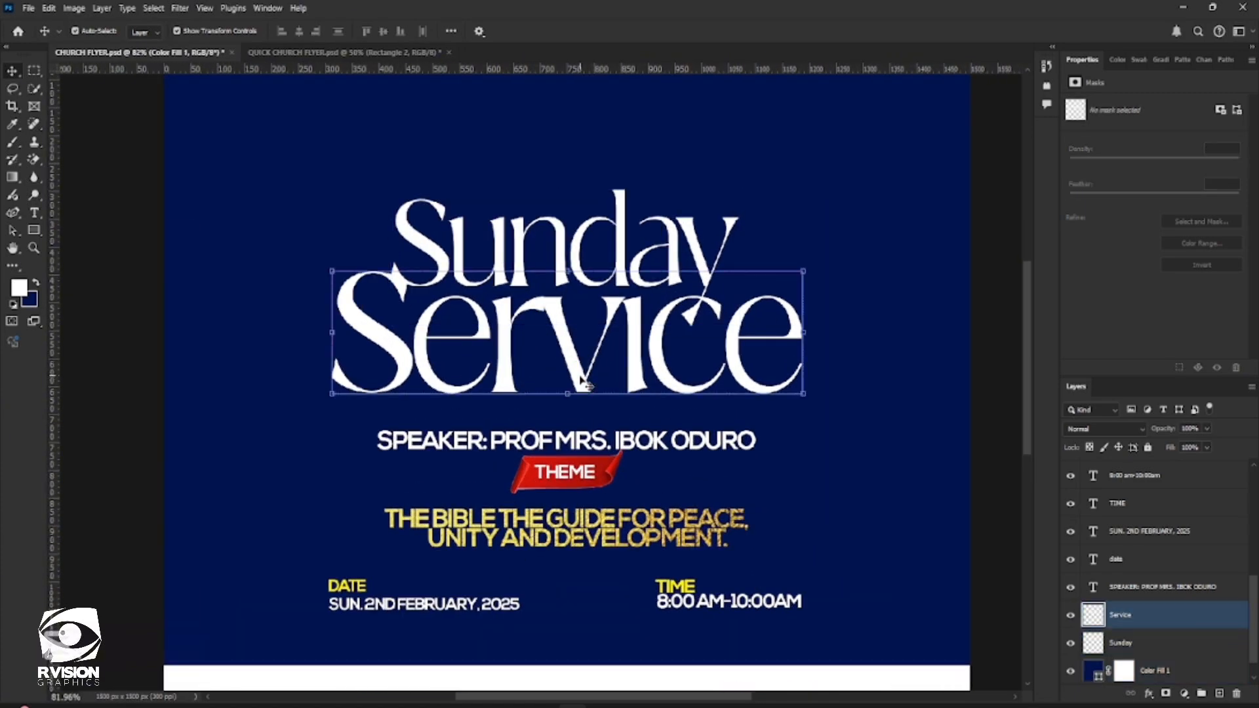
{"action": "scroll", "coordinate": [1148, 614], "scroll_direction": "down", "scroll_amount": 1}
{"action": "left_click", "coordinate": [1144, 613], "text": "shift"}
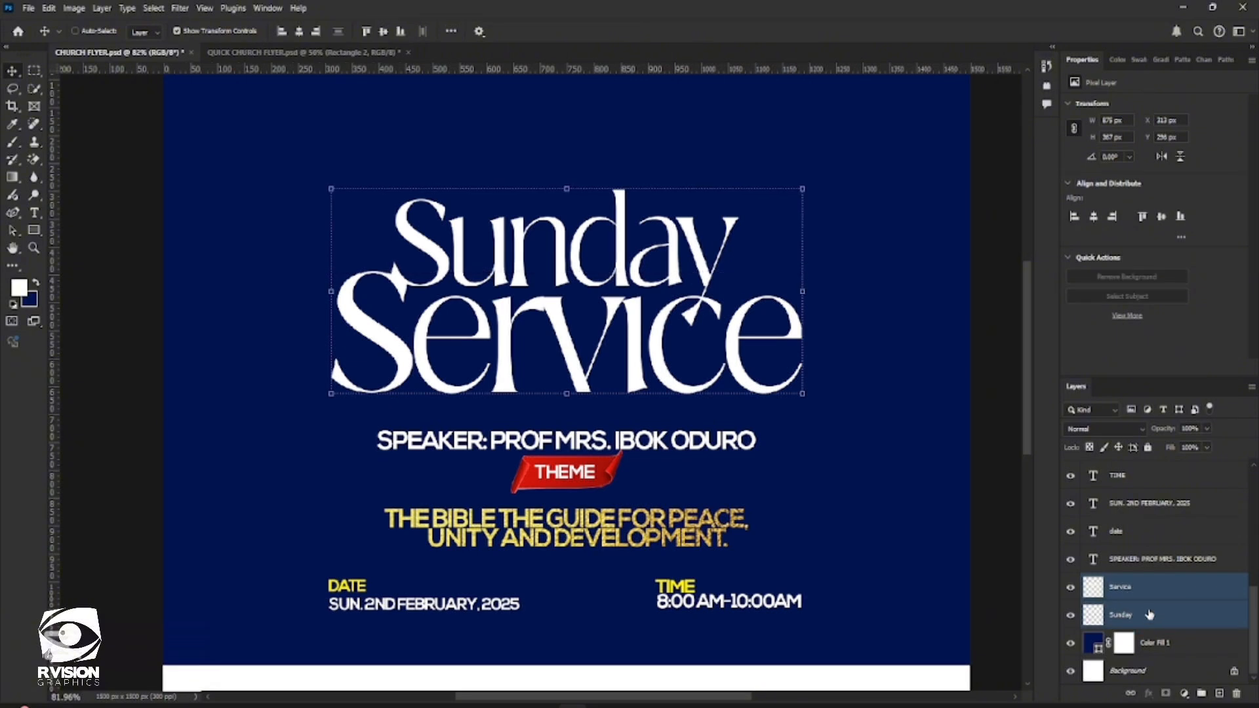
{"action": "left_click", "coordinate": [28, 8]}
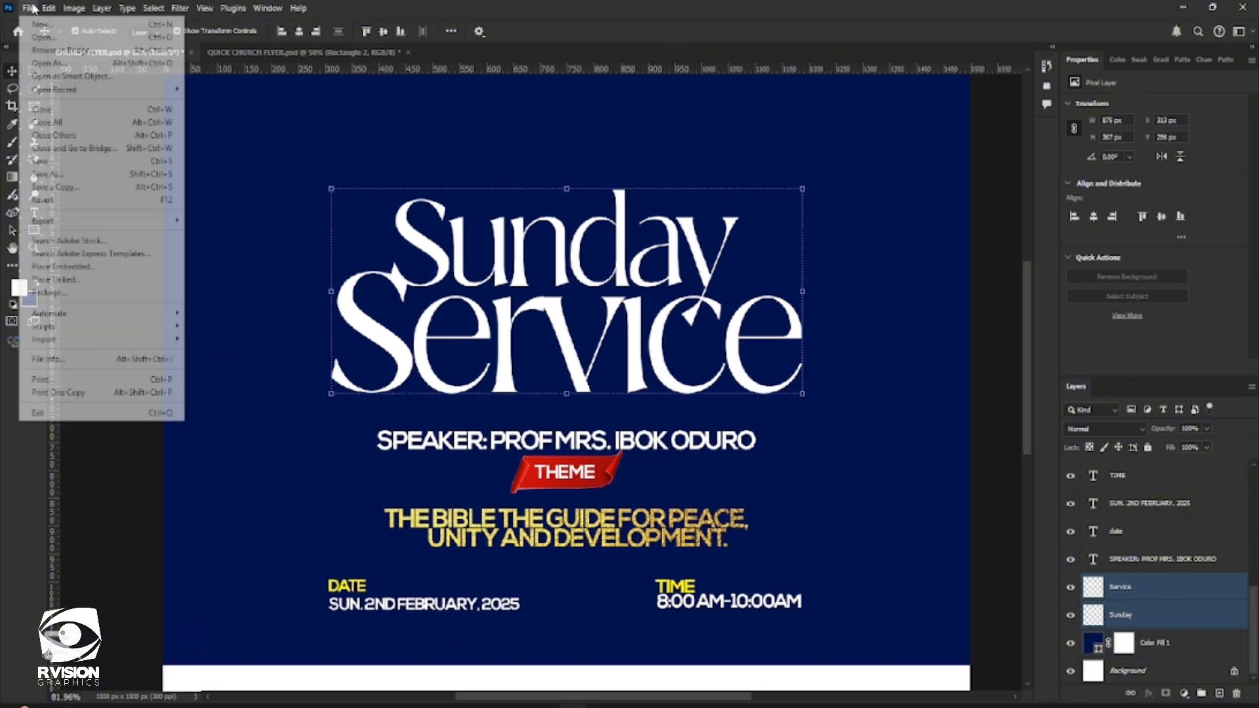
{"action": "left_click", "coordinate": [78, 269]}
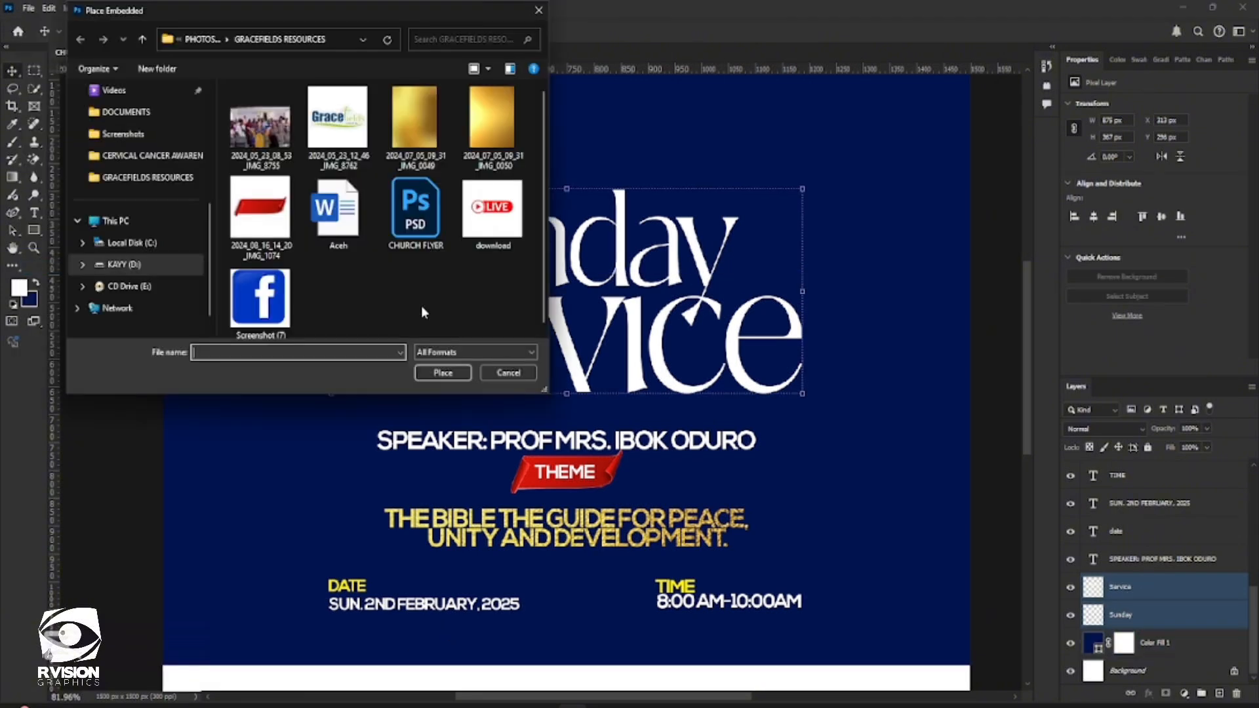
{"action": "double_click", "coordinate": [416, 121]}
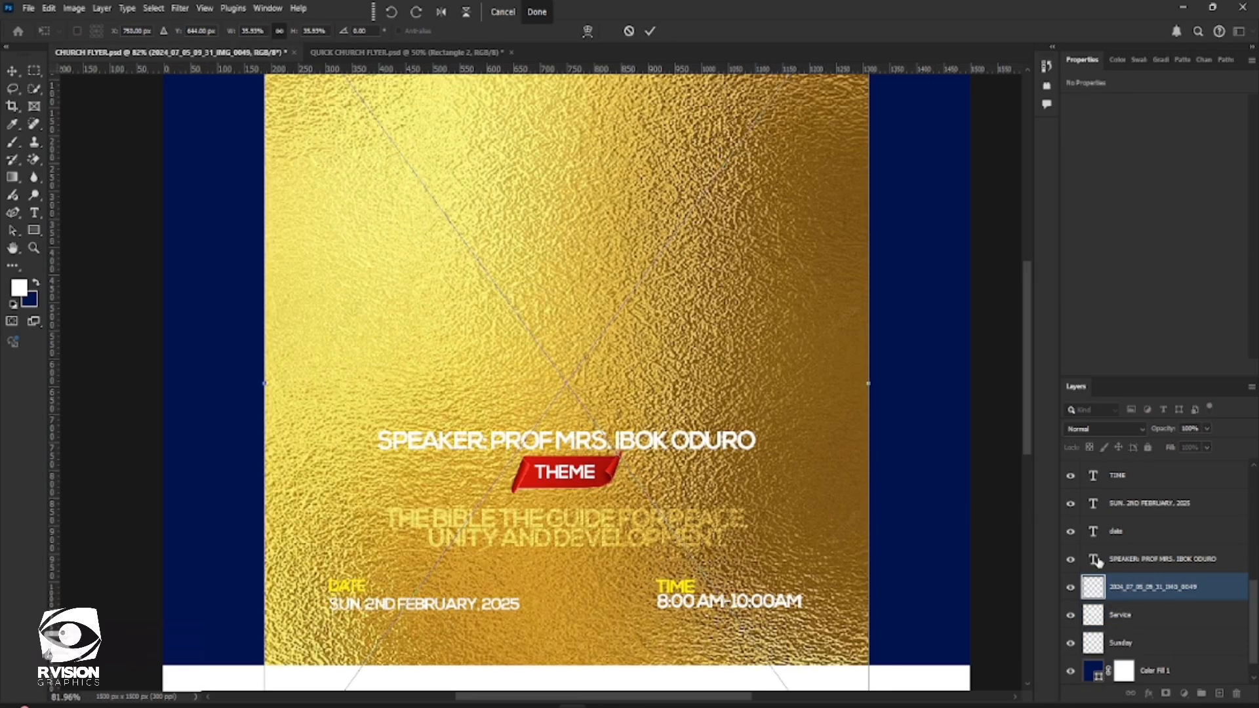
Try clipping the gold texture to the Service layer alone, and undo the clipping
{"action": "left_click", "coordinate": [1149, 622]}
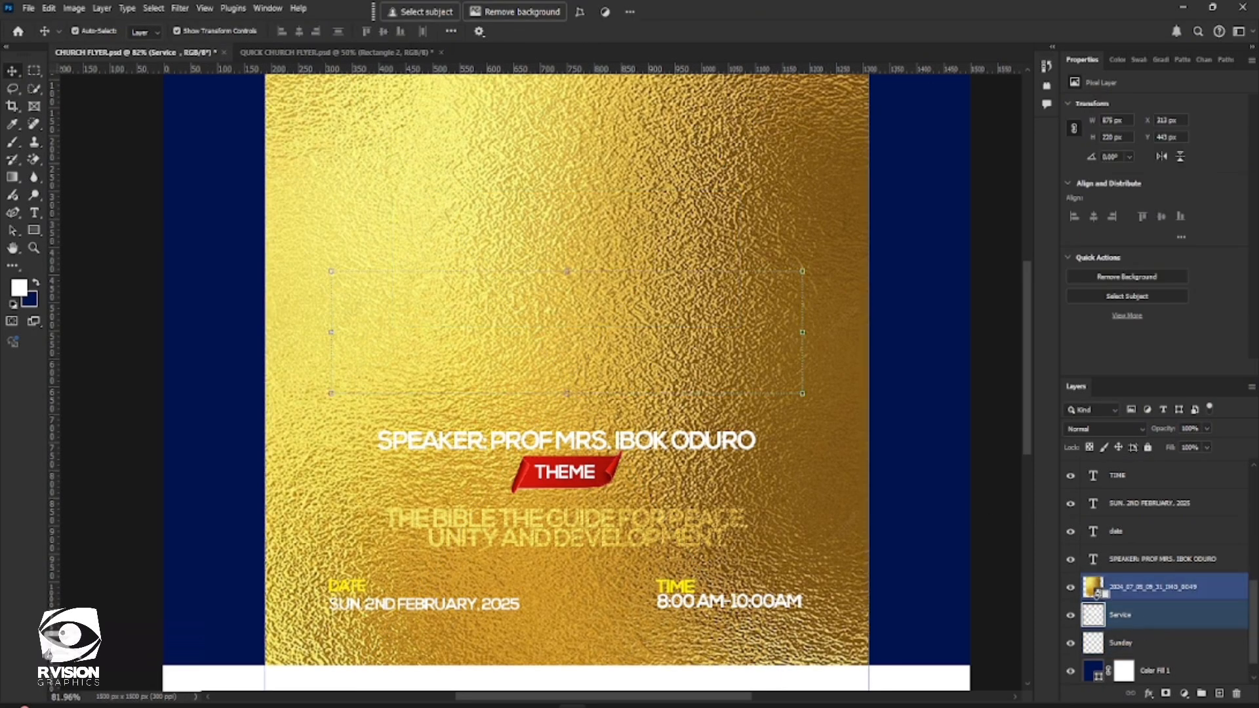
{"action": "left_click", "coordinate": [1106, 598], "text": "alt"}
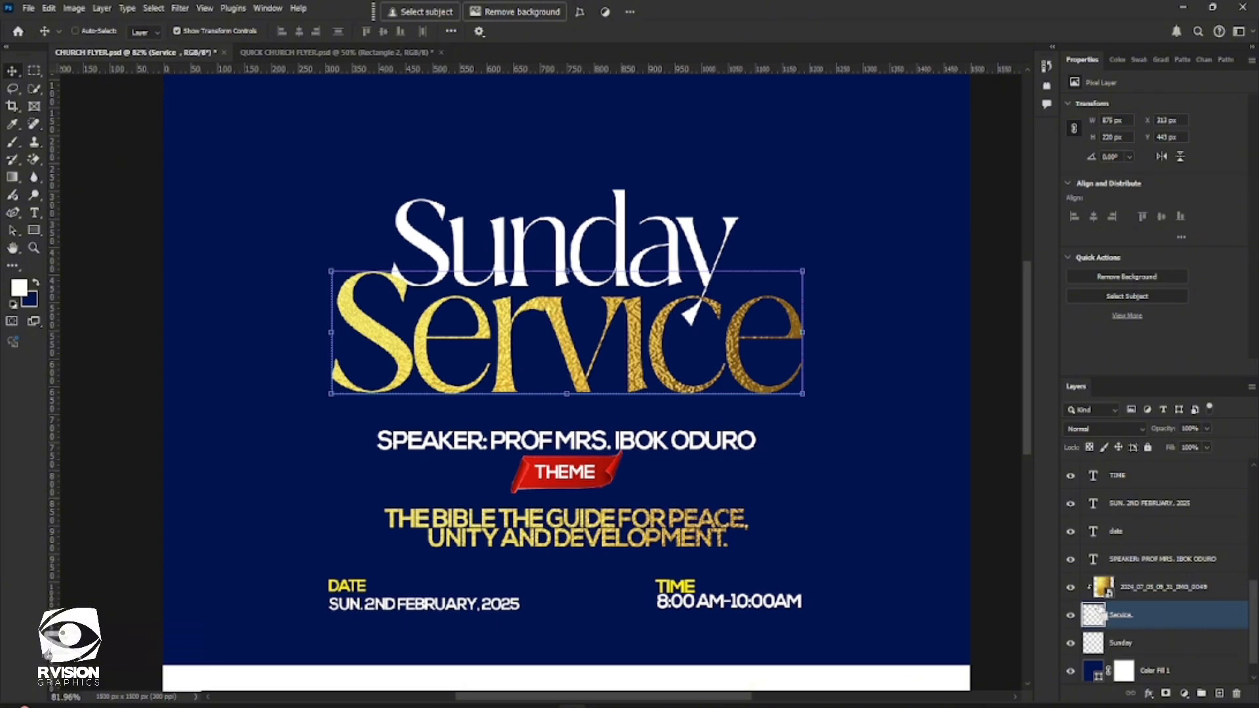
{"action": "key", "text": "ctrl+z"}
Group the Sunday and Service layers beneath the gold texture
{"action": "left_click", "coordinate": [1201, 646], "text": "ctrl"}
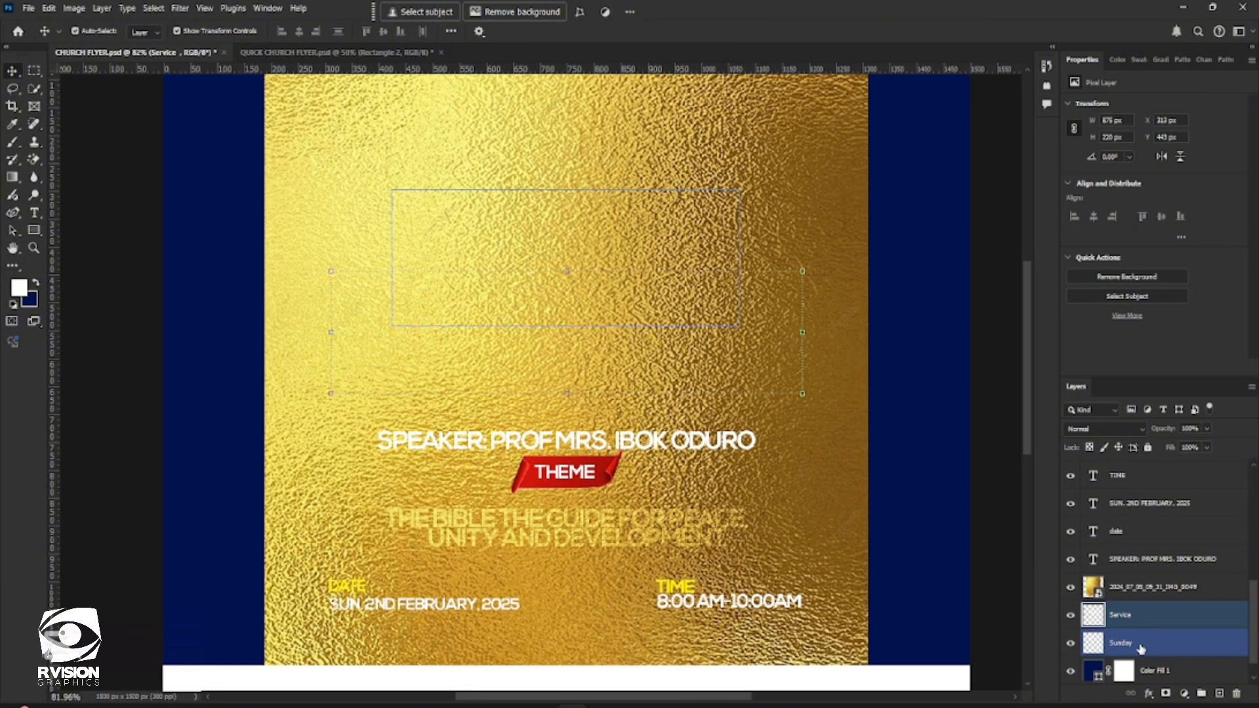
{"action": "left_click", "coordinate": [1142, 648], "text": "ctrl"}
{"action": "left_click", "coordinate": [1148, 652], "text": "ctrl"}
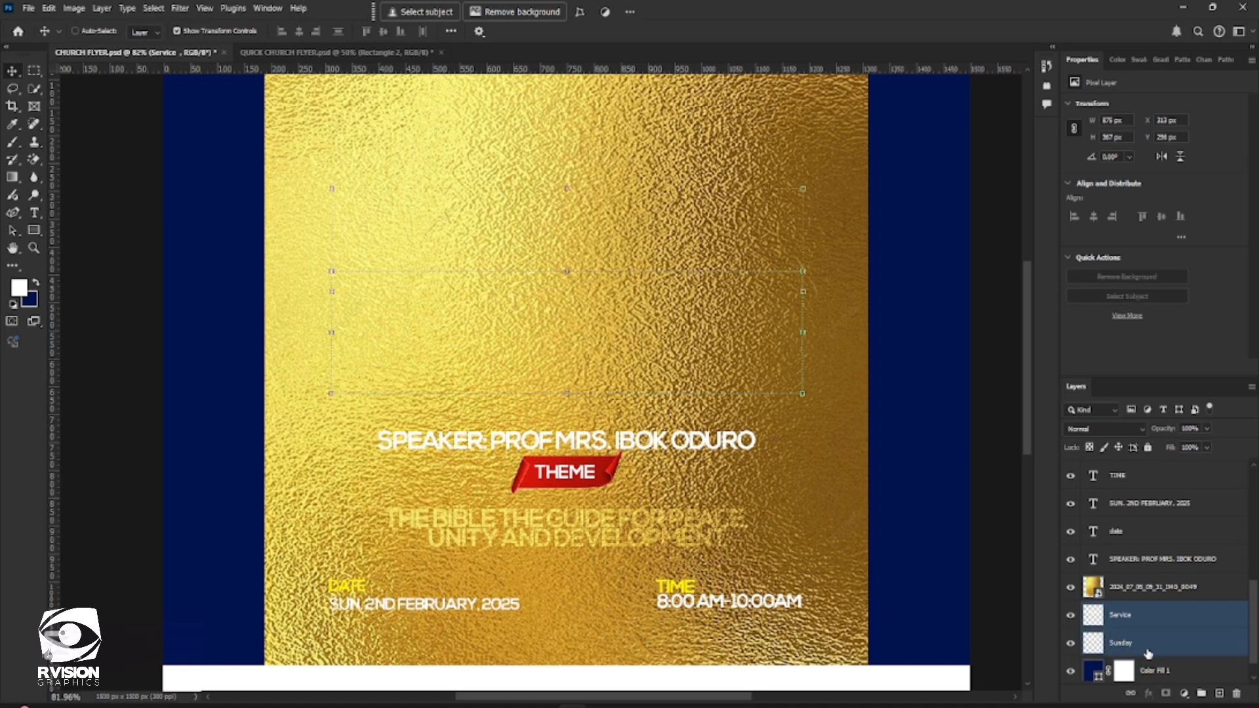
{"action": "key", "text": "ctrl+g"}
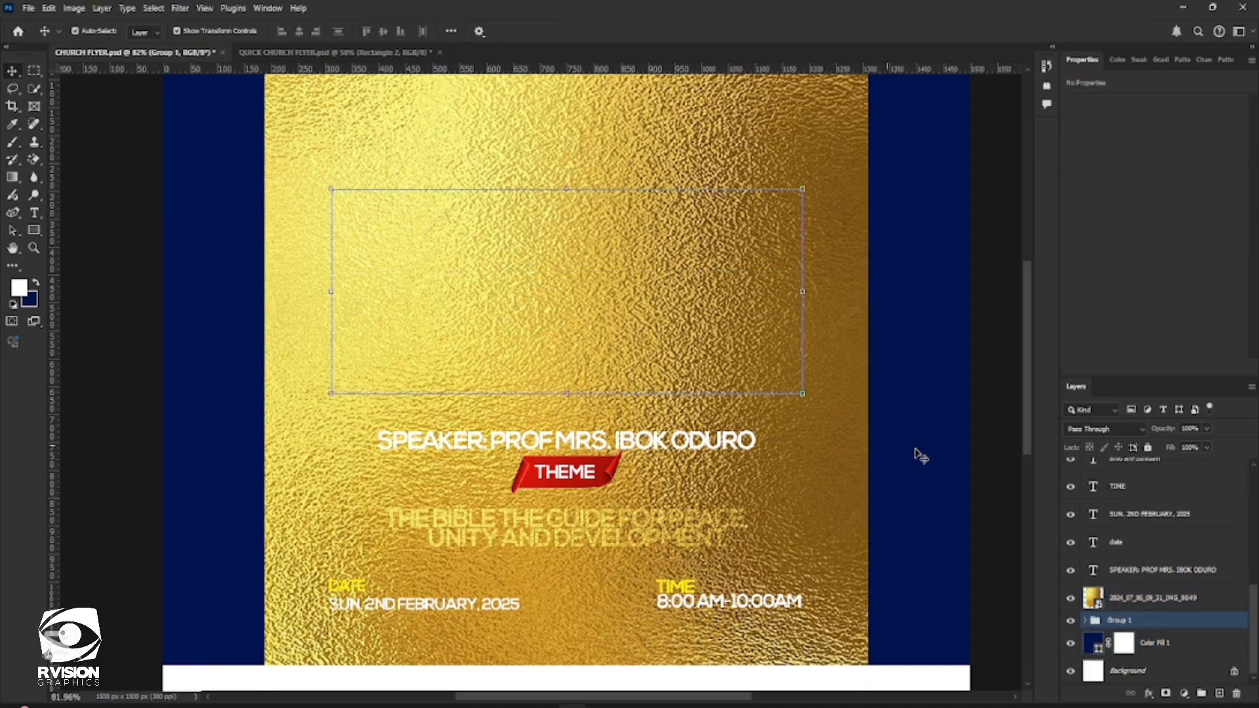
Clip the gold texture layer to the group containing the Sunday and Service lettering
{"action": "left_click", "coordinate": [1091, 607]}
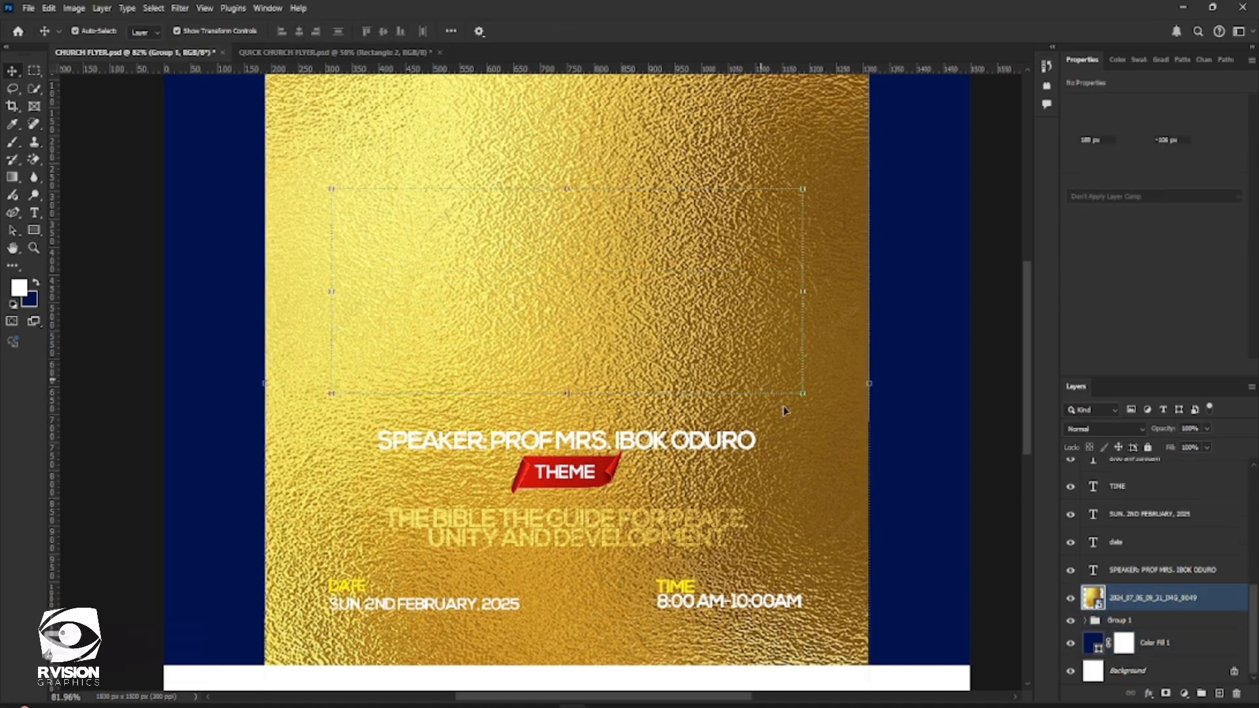
{"action": "left_click", "coordinate": [1094, 608], "text": "alt"}
{"action": "scroll", "coordinate": [720, 395], "scroll_direction": "down", "scroll_amount": 2}
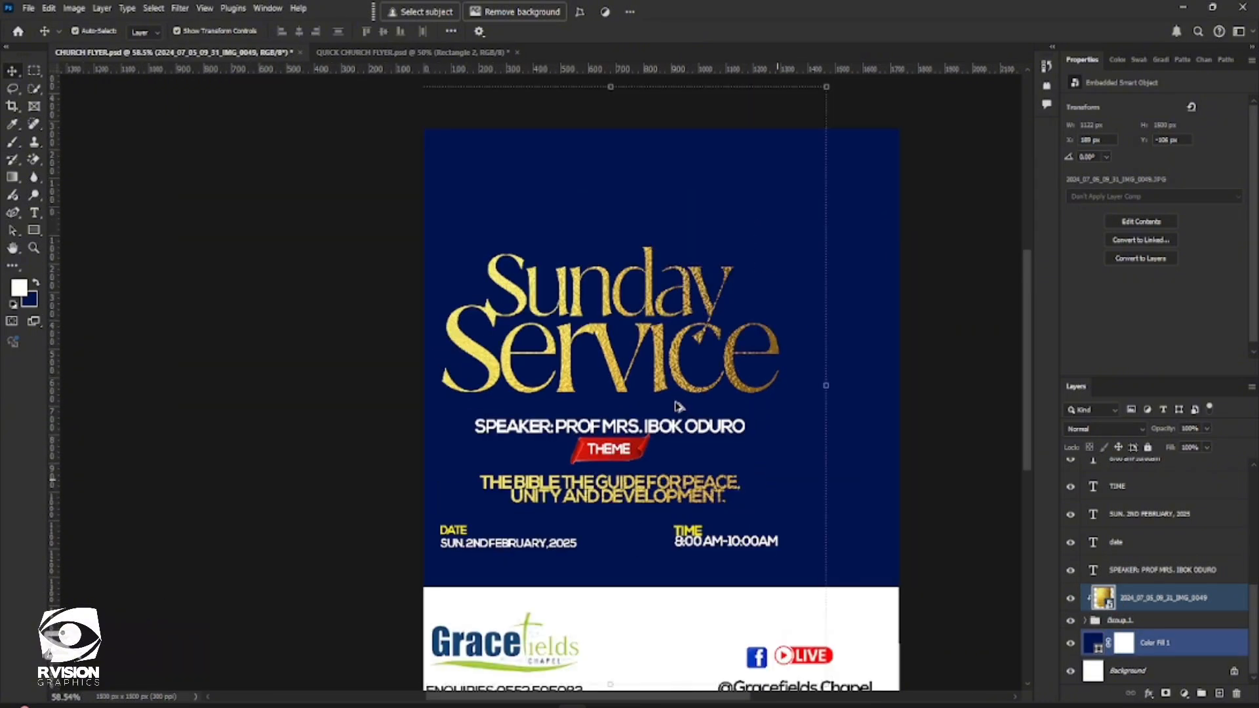
Scale the gold texture down to about 28% and position it to cover just the Sunday Service title
{"action": "scroll", "coordinate": [677, 406], "scroll_direction": "down", "scroll_amount": 2}
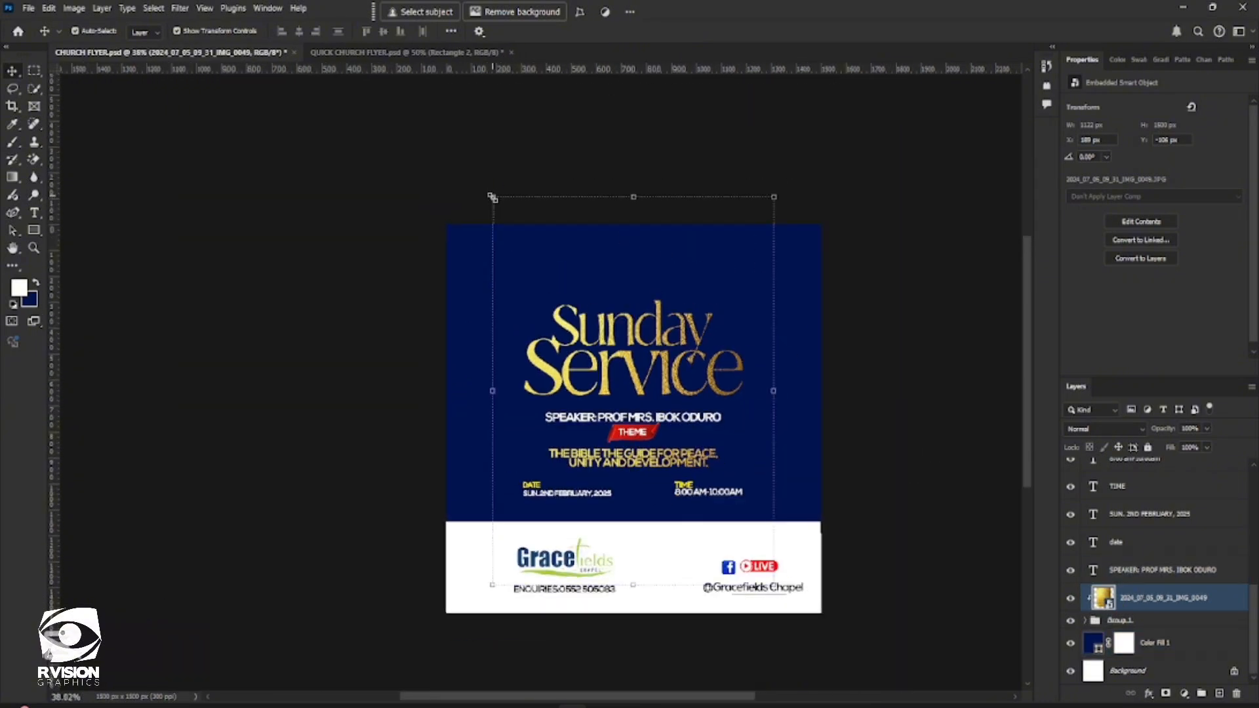
{"action": "left_click_drag", "start_coordinate": [492, 197], "coordinate": [541, 263]}
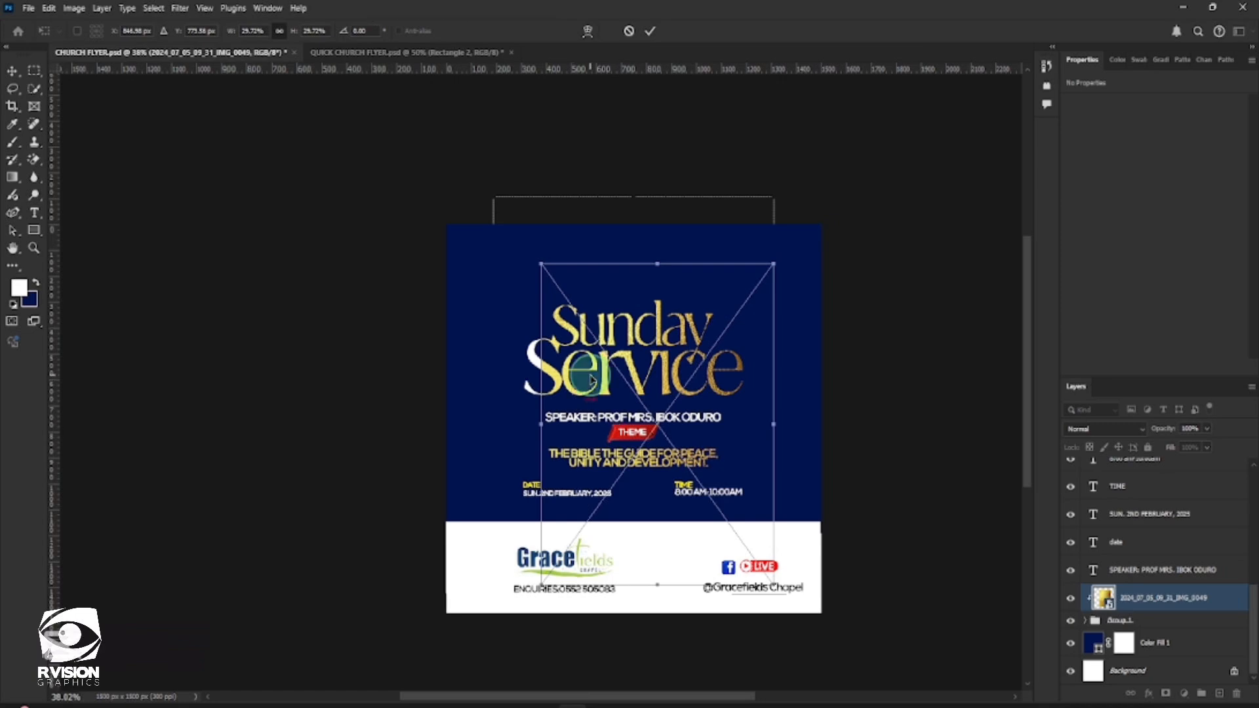
{"action": "left_click_drag", "start_coordinate": [592, 380], "coordinate": [573, 368]}
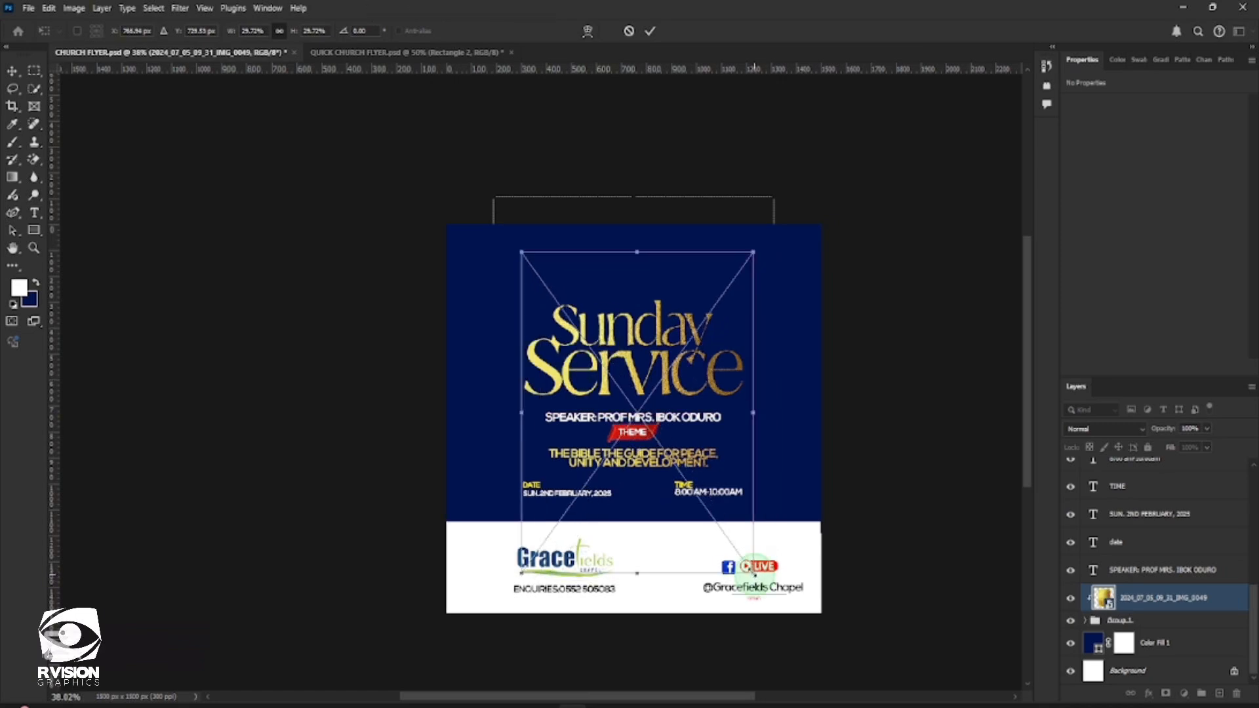
{"action": "left_click_drag", "start_coordinate": [753, 573], "coordinate": [779, 539]}
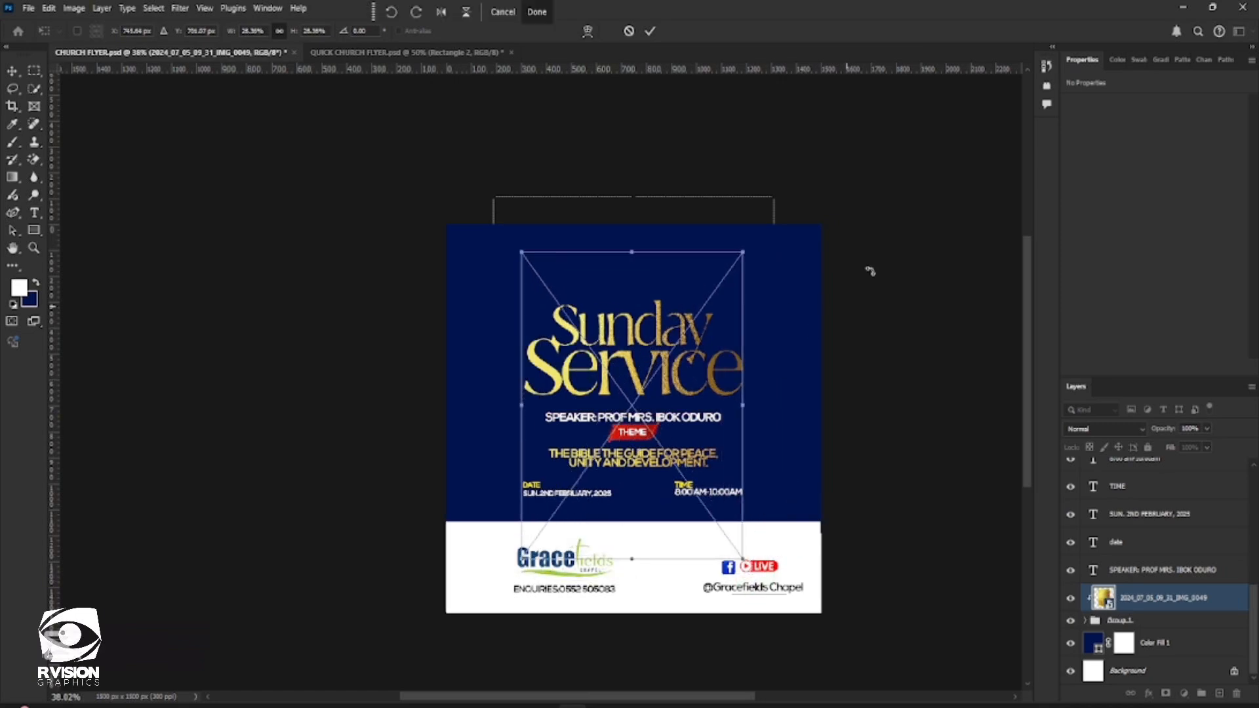
{"action": "left_click", "coordinate": [651, 31]}
{"action": "scroll", "coordinate": [778, 441], "scroll_direction": "up", "scroll_amount": 3, "text": "alt"}
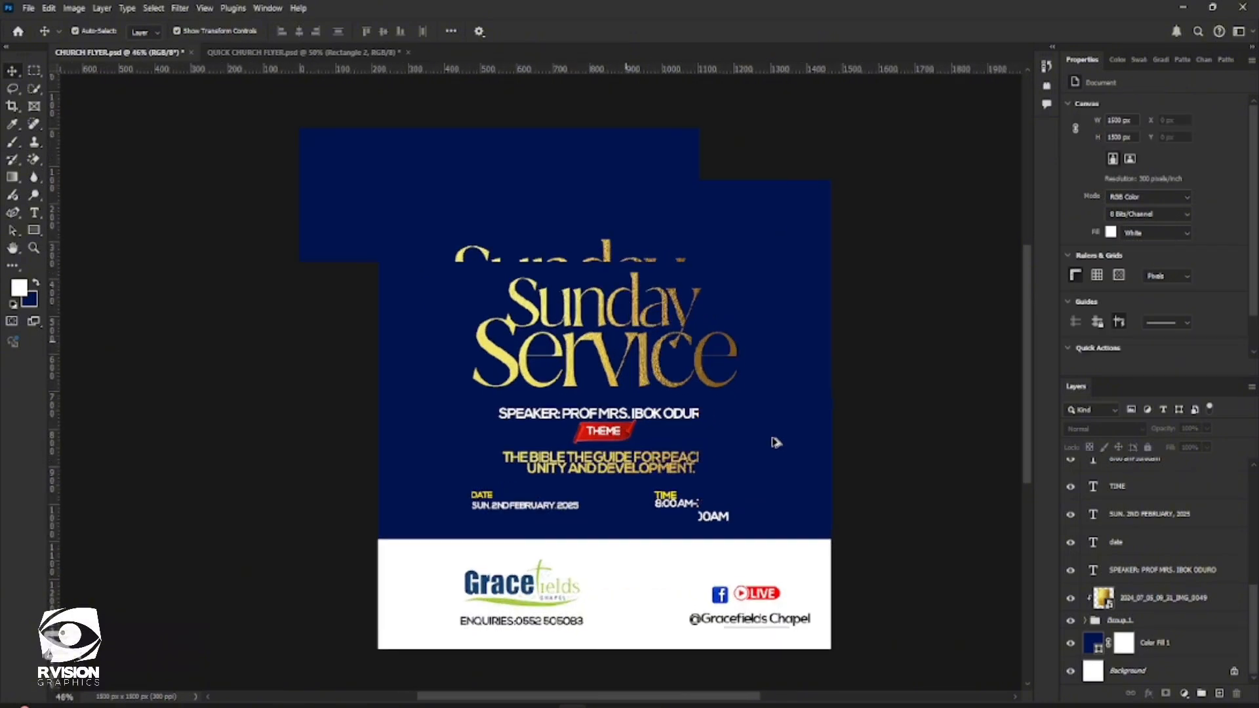
{"action": "scroll", "coordinate": [773, 390], "scroll_direction": "down", "scroll_amount": 2}
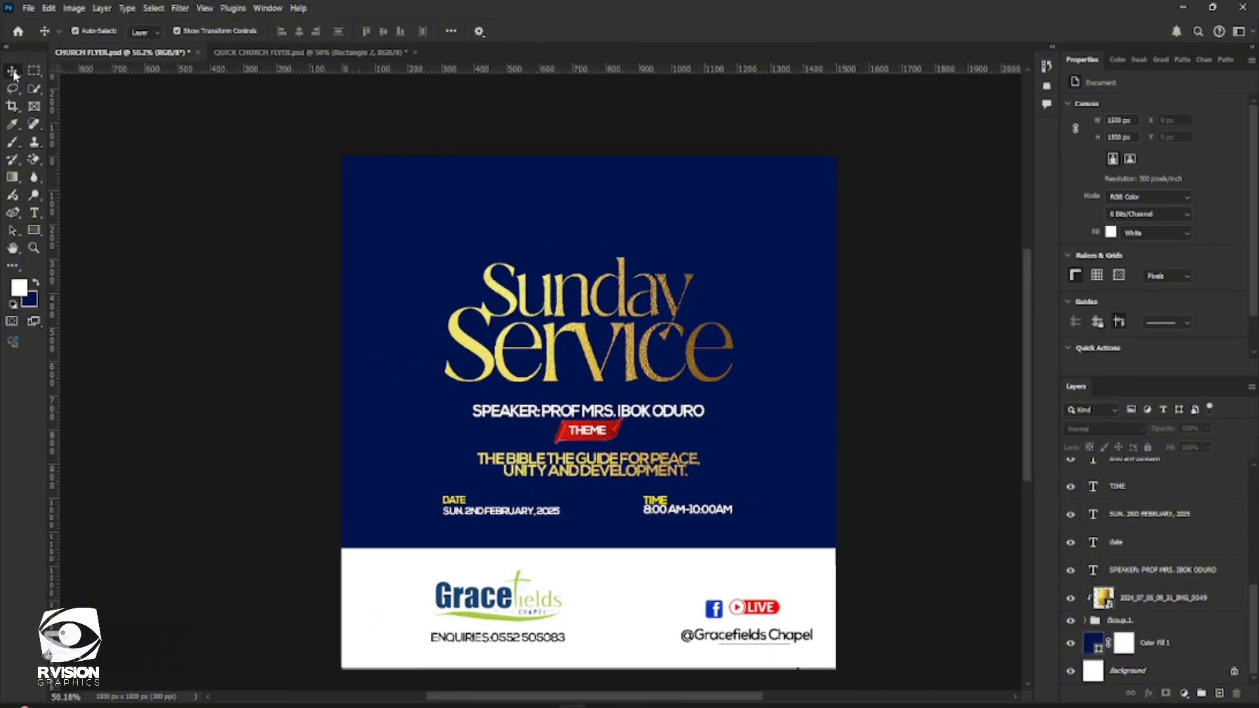
Place the embedded worship photo 2024_05_23_08_53_IMG_8755 across the upper part of the flyer, aligned to its full width
{"action": "left_click", "coordinate": [28, 8]}
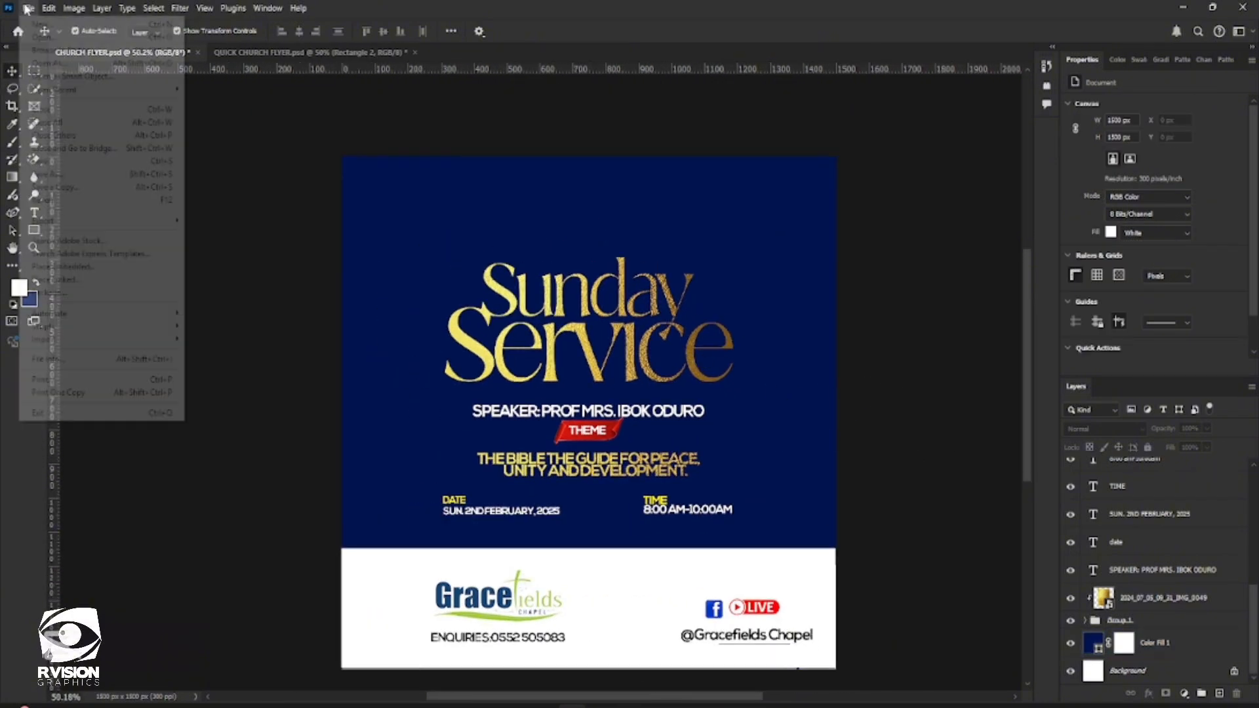
{"action": "left_click", "coordinate": [98, 269]}
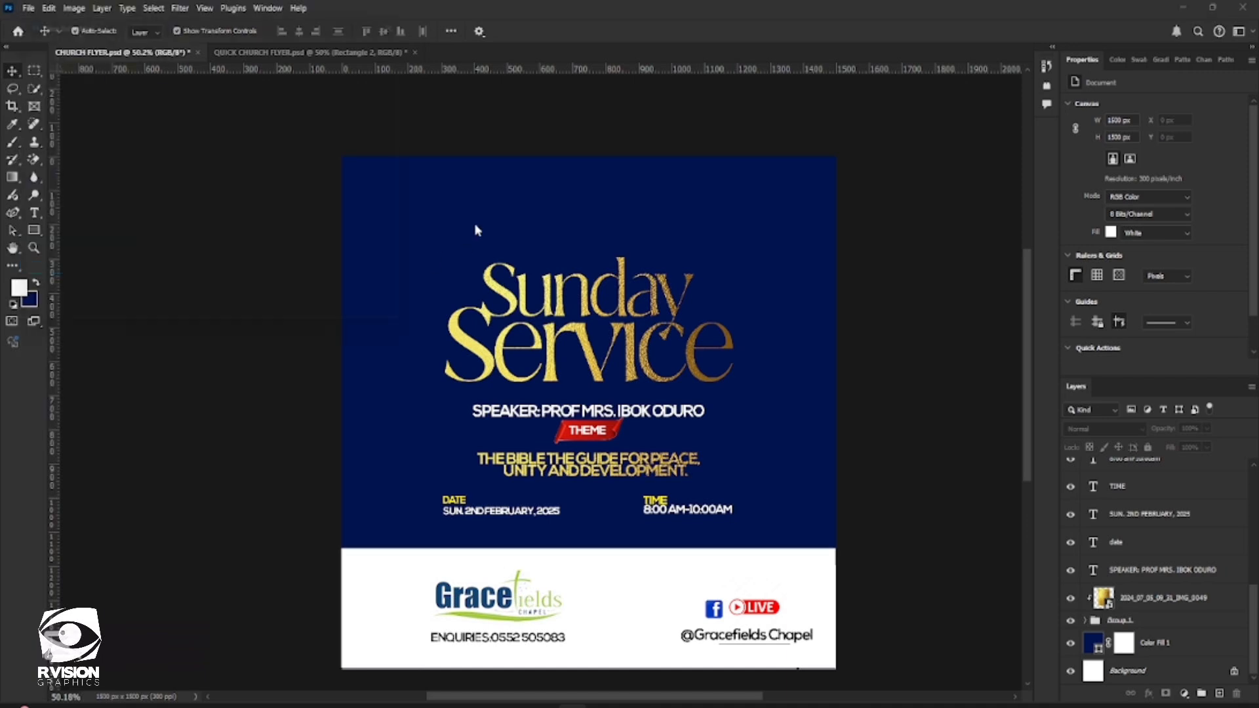
{"action": "double_click", "coordinate": [261, 136]}
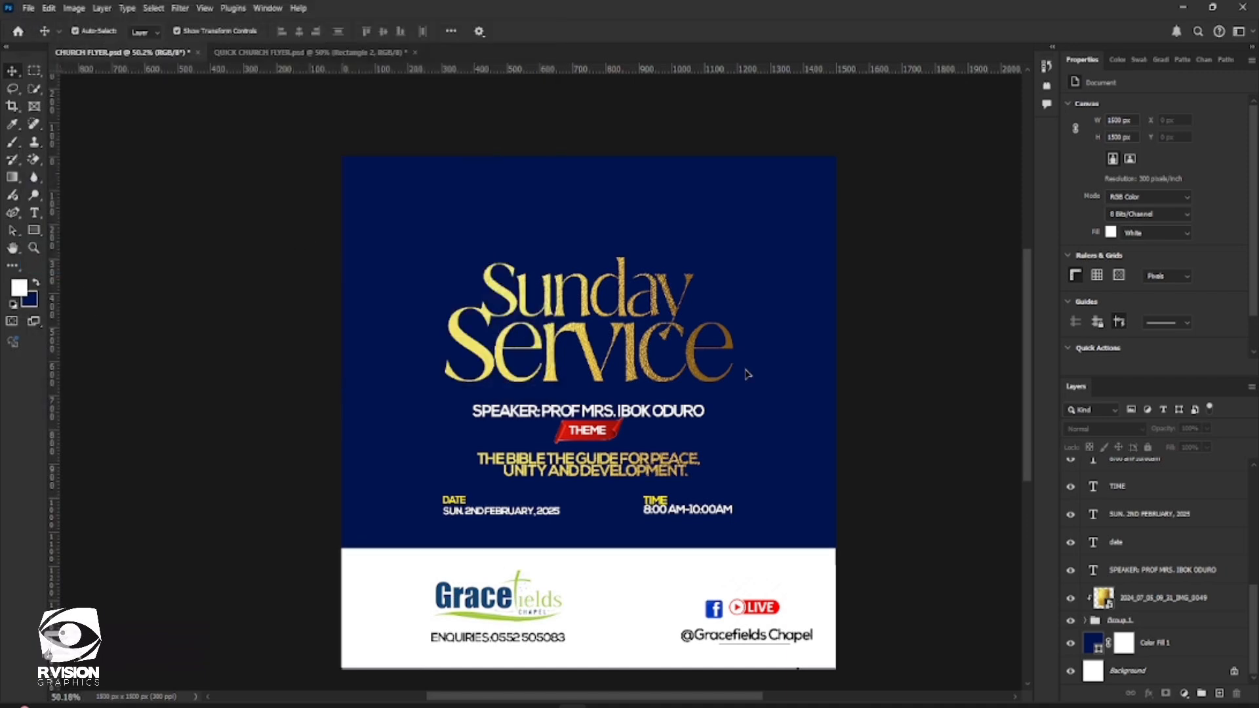
{"action": "left_click_drag", "start_coordinate": [766, 450], "coordinate": [776, 271]}
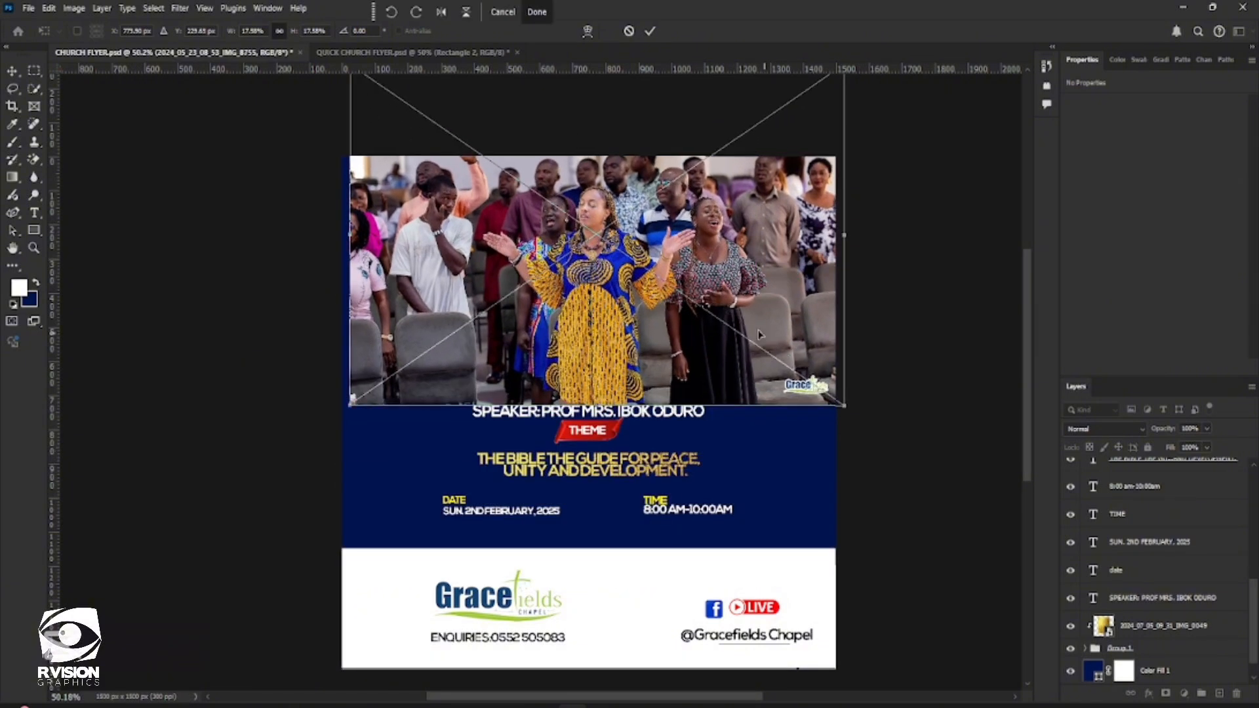
{"action": "left_click_drag", "start_coordinate": [760, 335], "coordinate": [747, 323]}
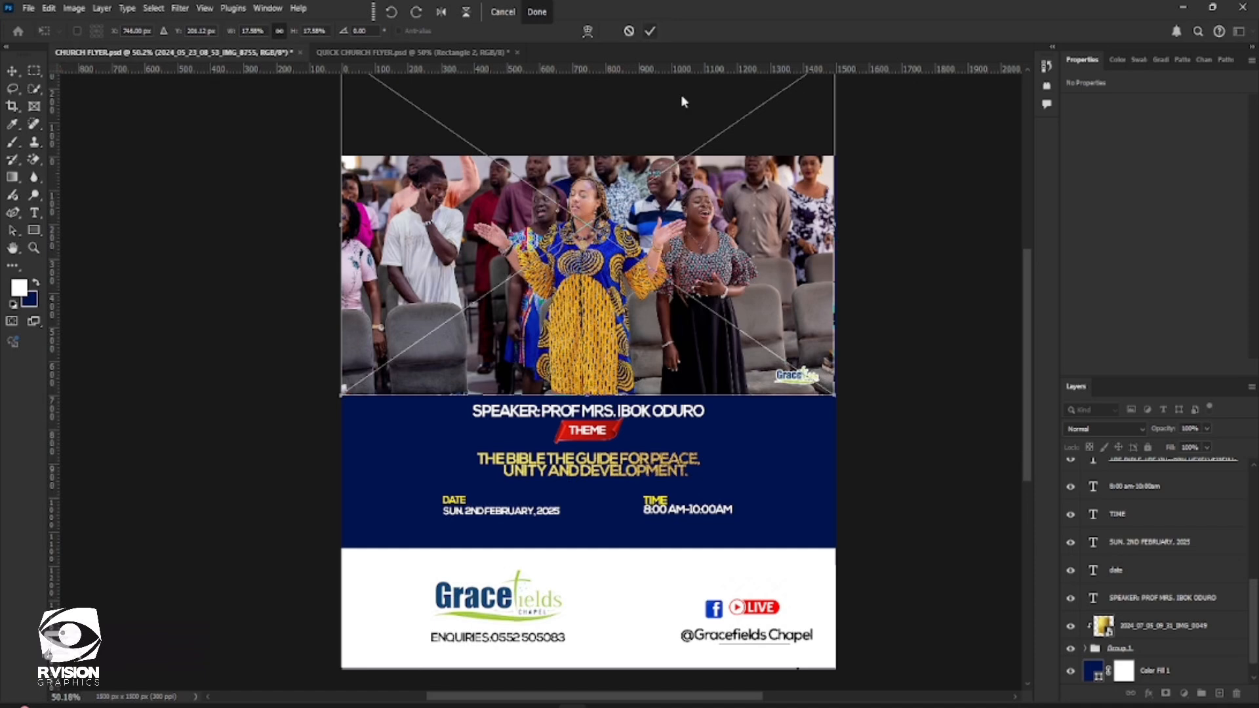
{"action": "key", "text": "Return"}
Add a layer mask to the congregation photo at the top of the layer stack
{"action": "left_click", "coordinate": [1100, 650]}
{"action": "scroll", "coordinate": [1174, 564], "scroll_direction": "up", "scroll_amount": 5}
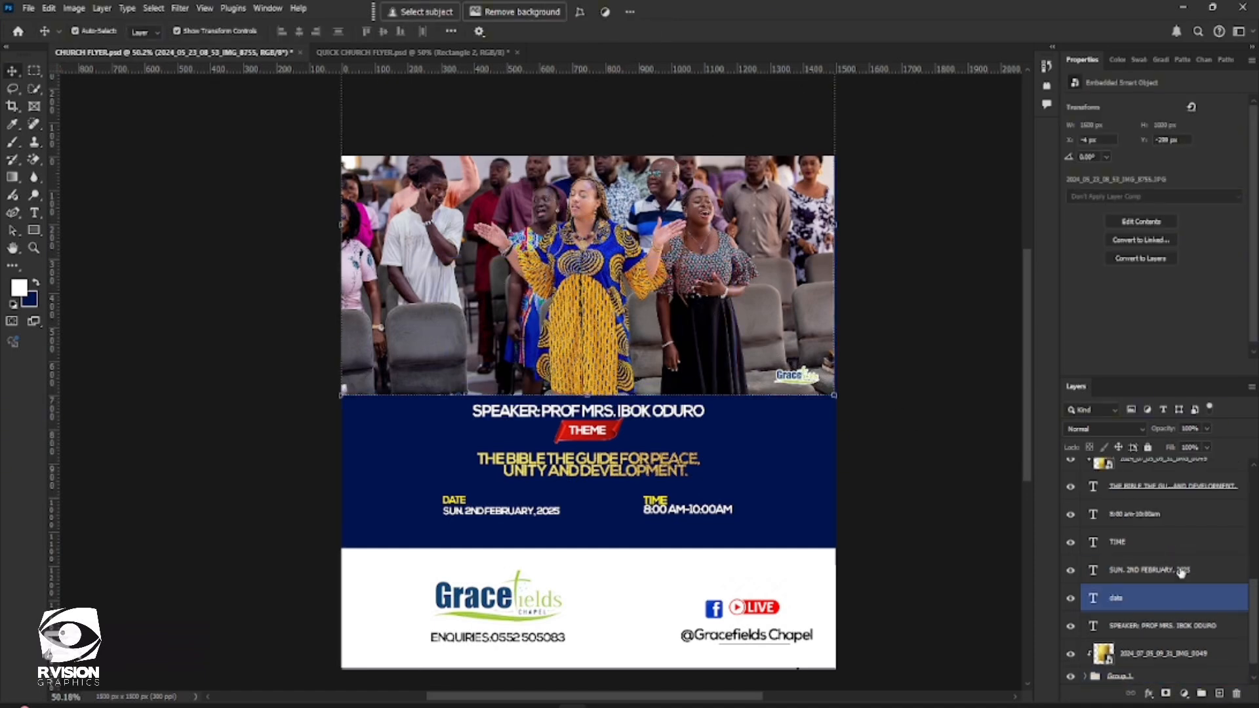
{"action": "left_click", "coordinate": [1139, 475]}
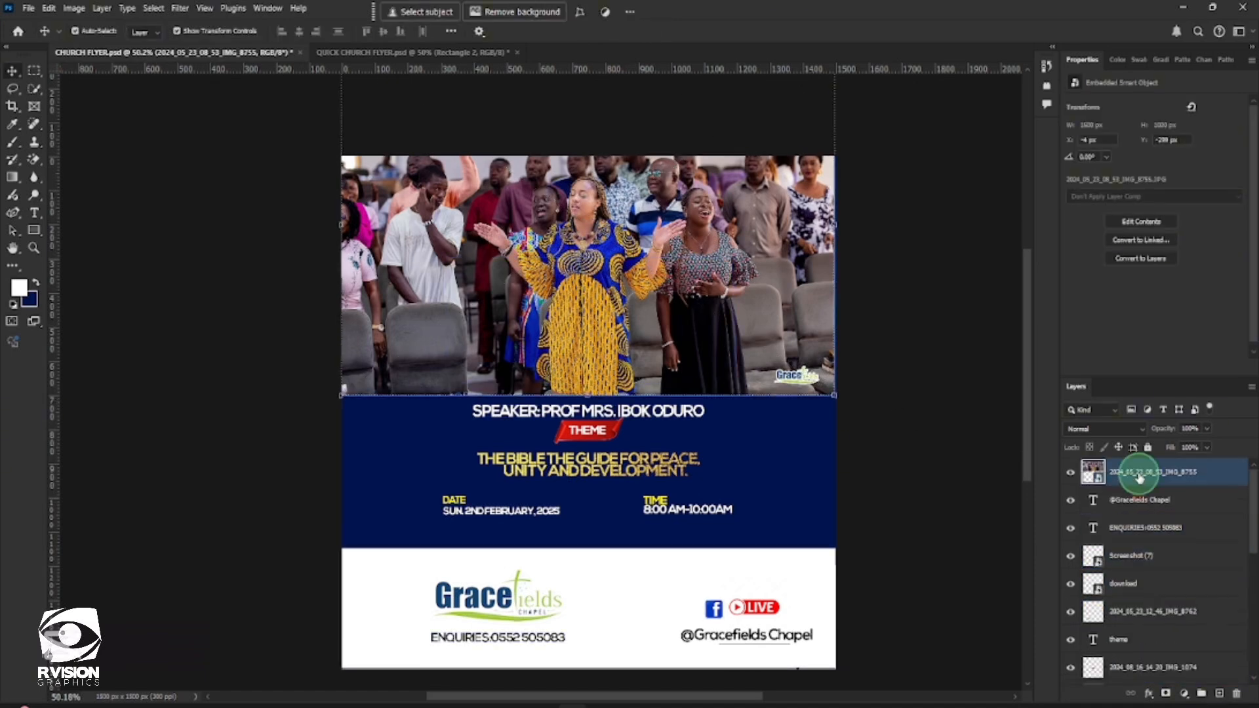
{"action": "left_click", "coordinate": [1166, 693]}
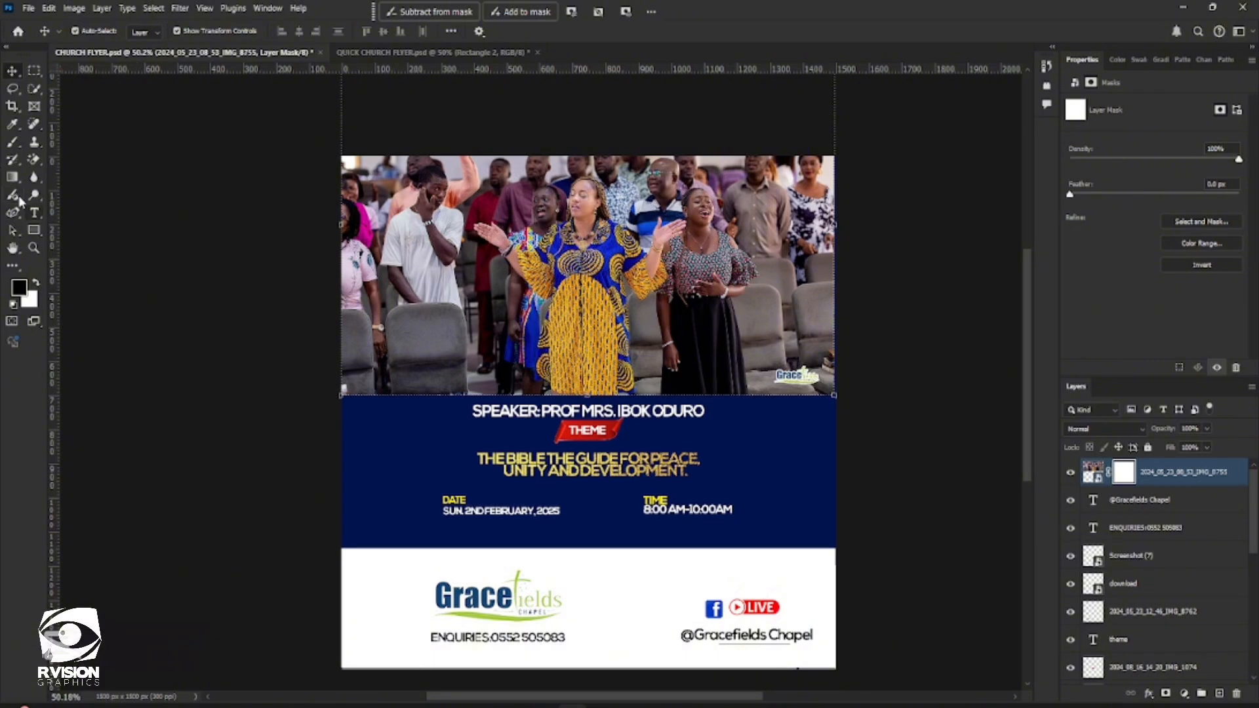
Set up a black Soft Round brush at 700 px for painting on the photo's mask
{"action": "left_click", "coordinate": [13, 143]}
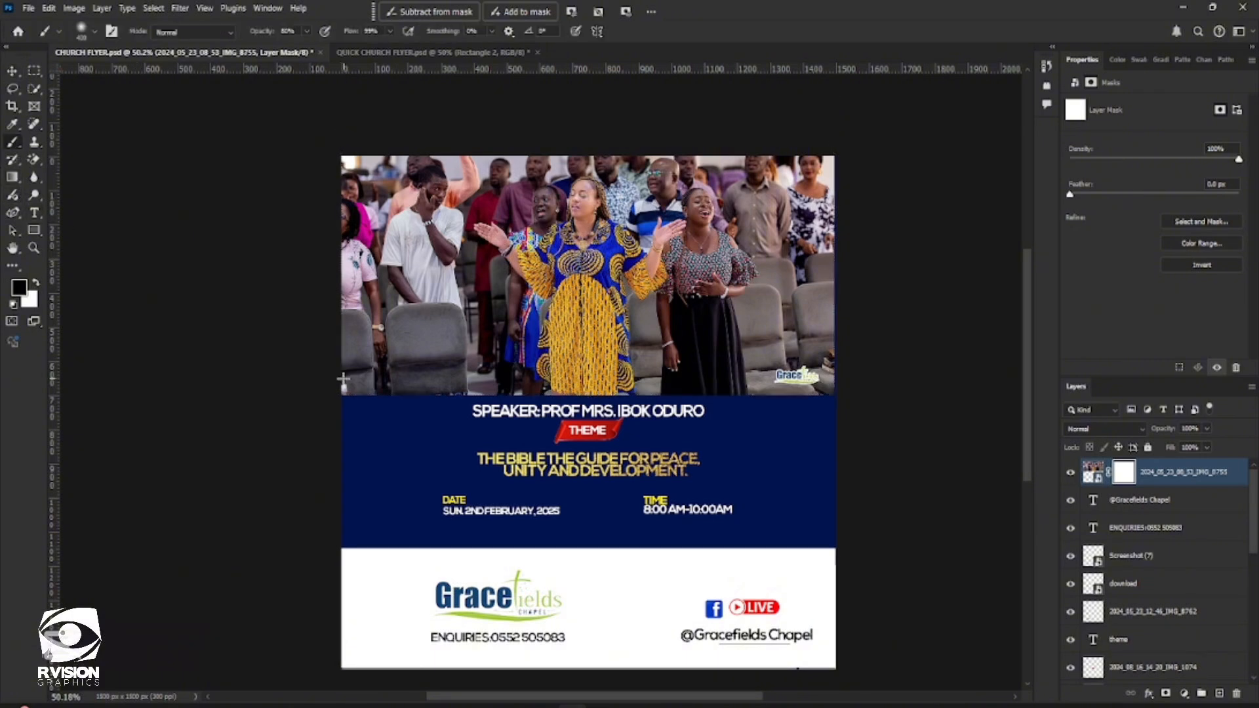
{"action": "key", "text": "Caps_Lock"}
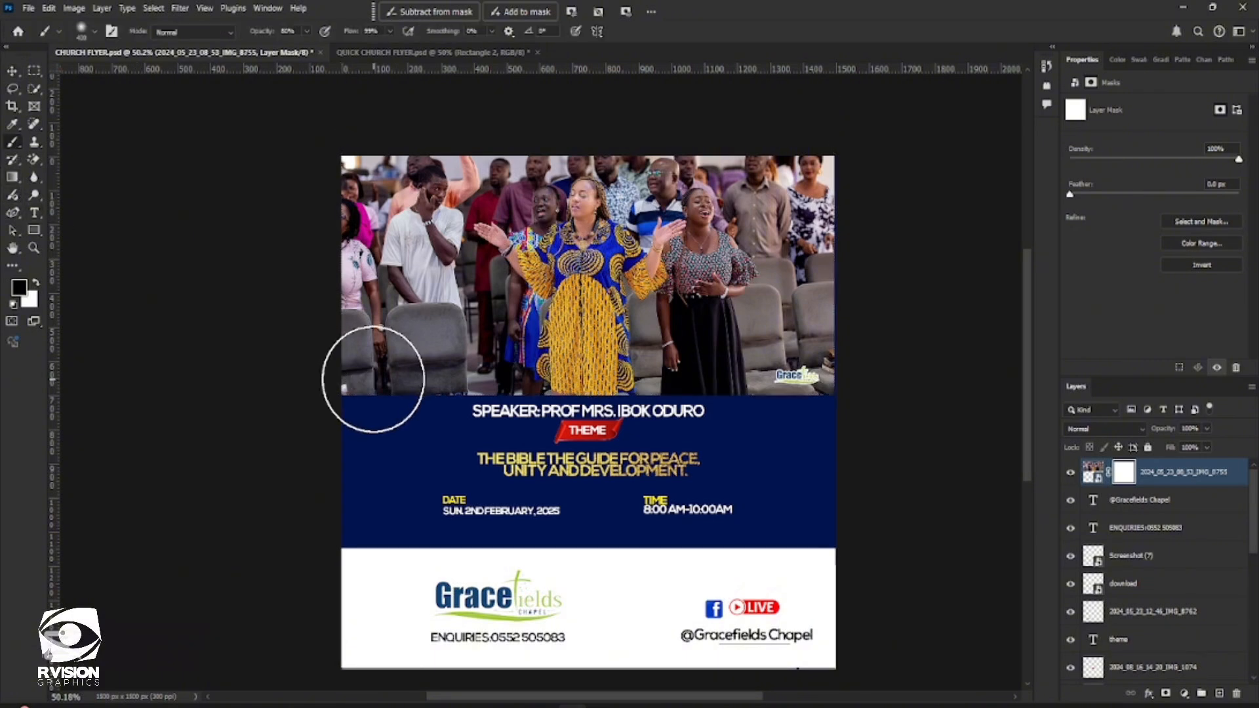
{"action": "key", "text": "bracketright"}
{"action": "key", "text": "bracketright"}
{"action": "key", "text": "bracketright"}
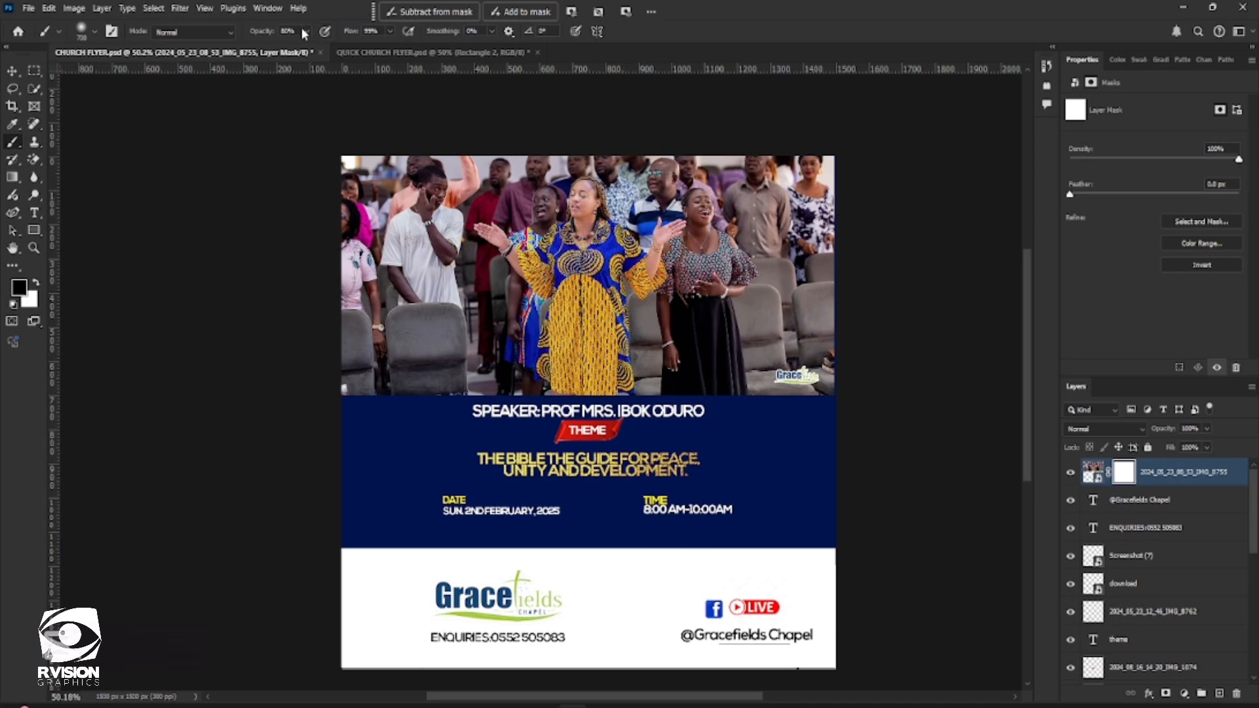
{"action": "left_click", "coordinate": [95, 31]}
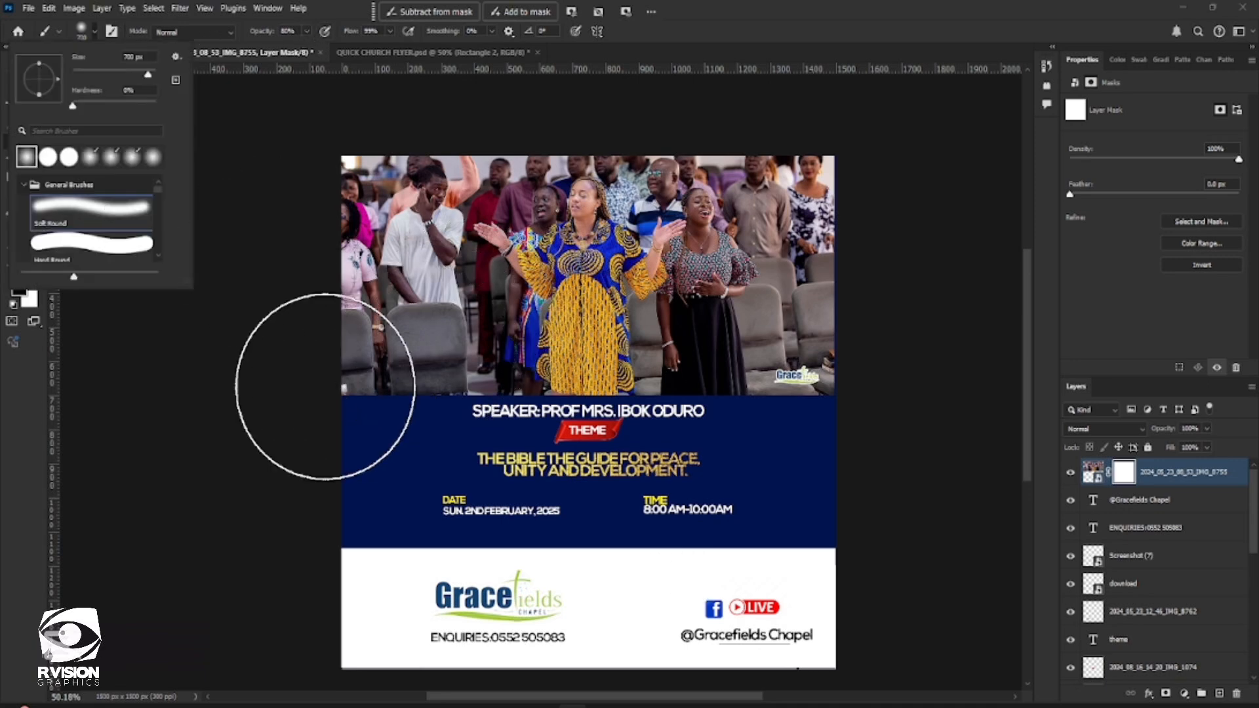
Paint the mask along the lower half of the photo to fade it into the blue background behind the title
{"action": "left_click", "coordinate": [323, 393]}
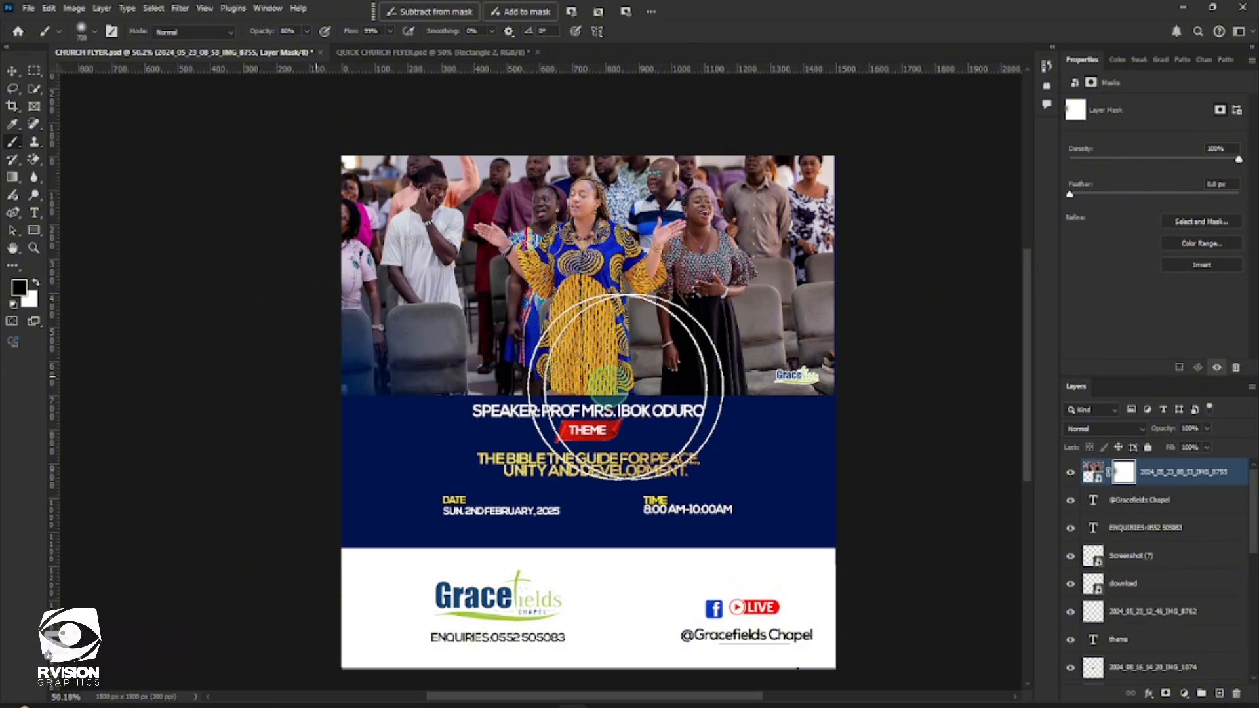
{"action": "left_click_drag", "start_coordinate": [829, 379], "coordinate": [297, 377]}
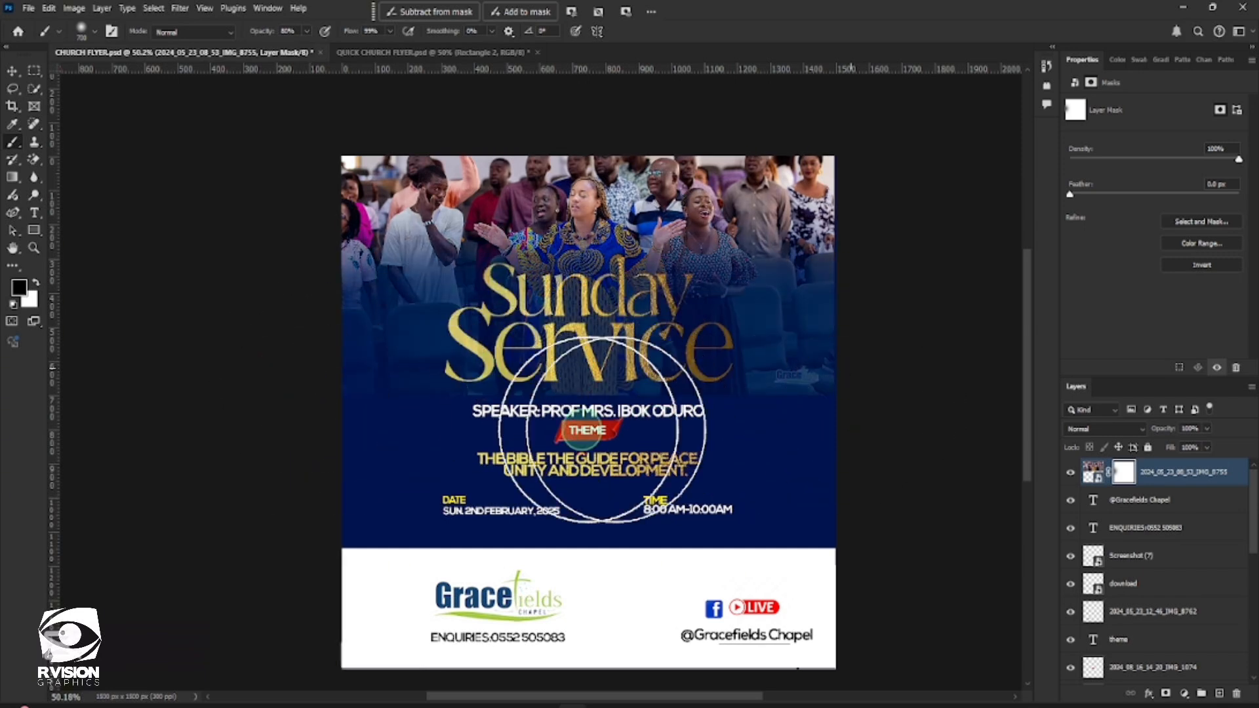
{"action": "scroll", "coordinate": [721, 420], "scroll_direction": "left", "scroll_amount": 3}
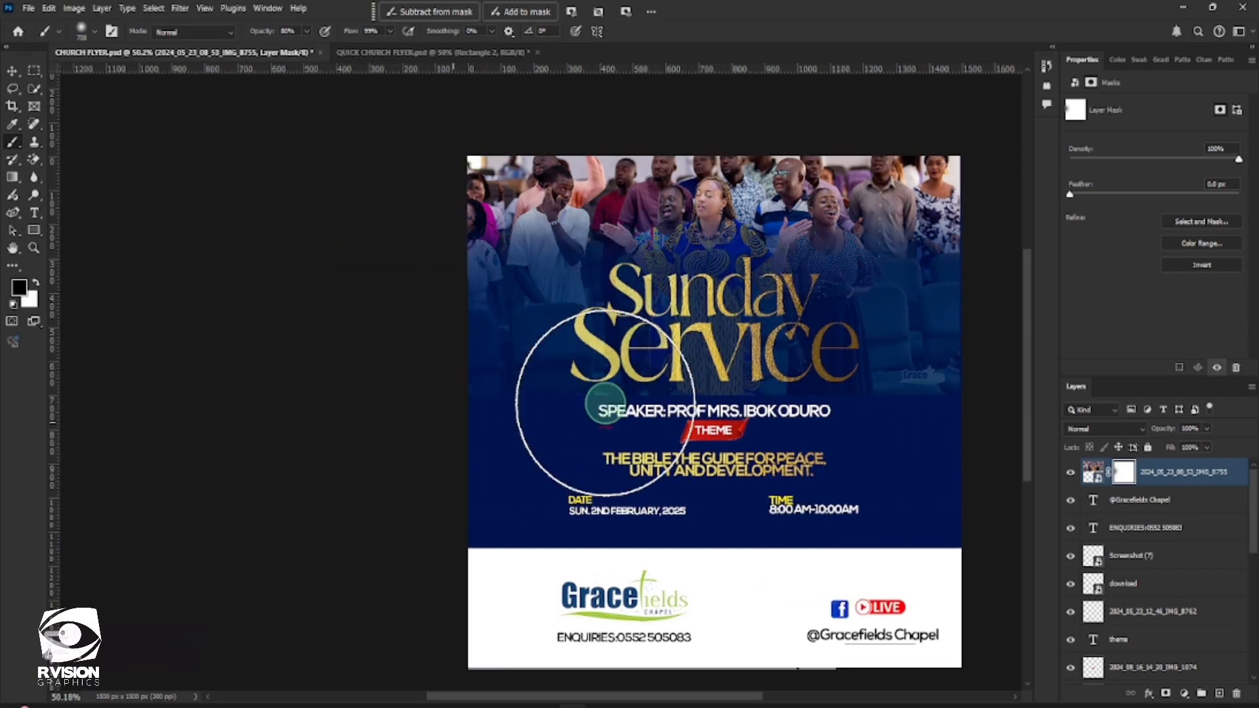
{"action": "mouse_move", "coordinate": [447, 384]}
{"action": "left_mouse_down"}
{"action": "mouse_move", "coordinate": [934, 406]}
{"action": "mouse_move", "coordinate": [675, 384]}
{"action": "mouse_move", "coordinate": [612, 407]}
{"action": "mouse_move", "coordinate": [882, 461]}
{"action": "left_mouse_up"}
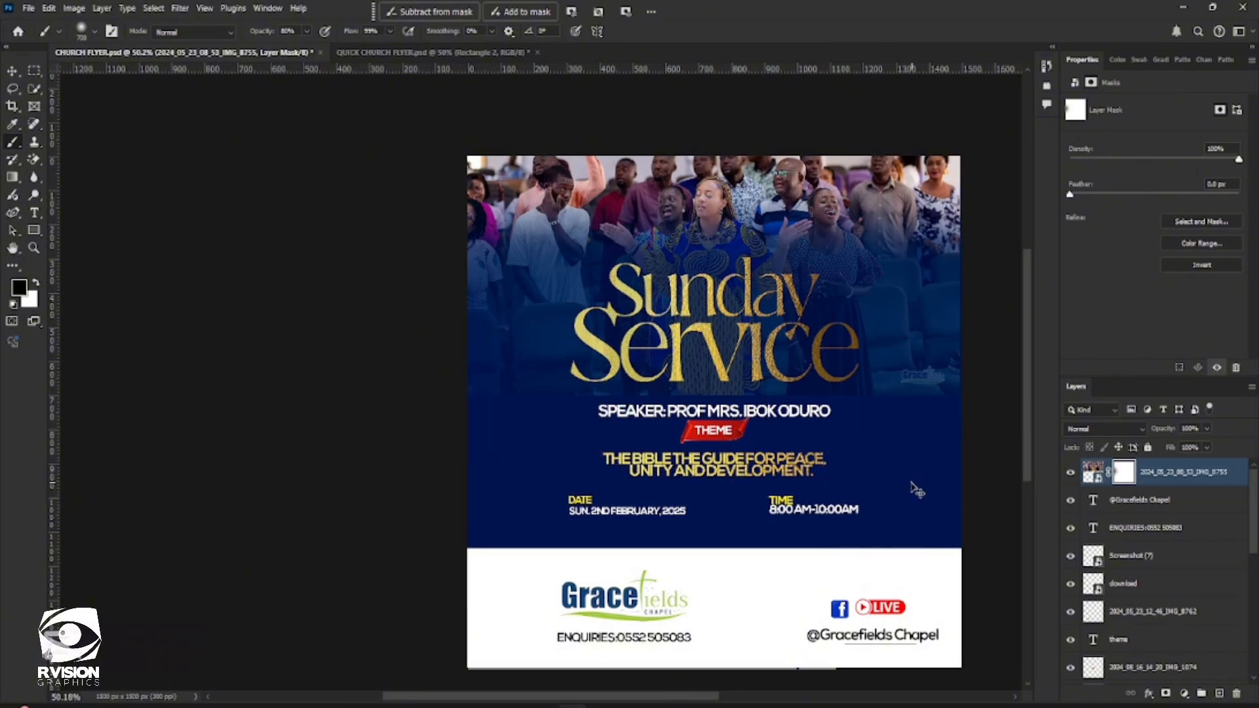
{"action": "scroll", "coordinate": [715, 431], "scroll_direction": "right", "scroll_amount": 1}
{"action": "scroll", "coordinate": [717, 433], "scroll_direction": "right", "scroll_amount": 2}
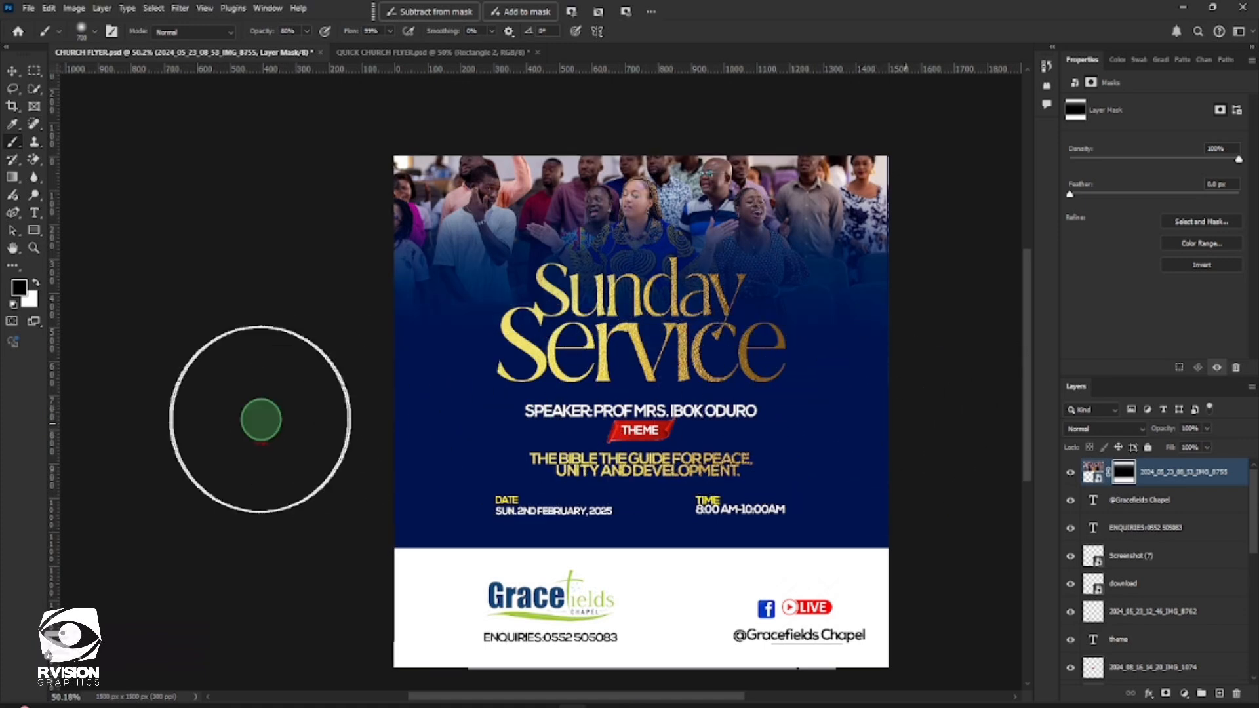
Shift the masked congregation photo slightly upward and reduce its fill to 67%
{"action": "left_click", "coordinate": [12, 70]}
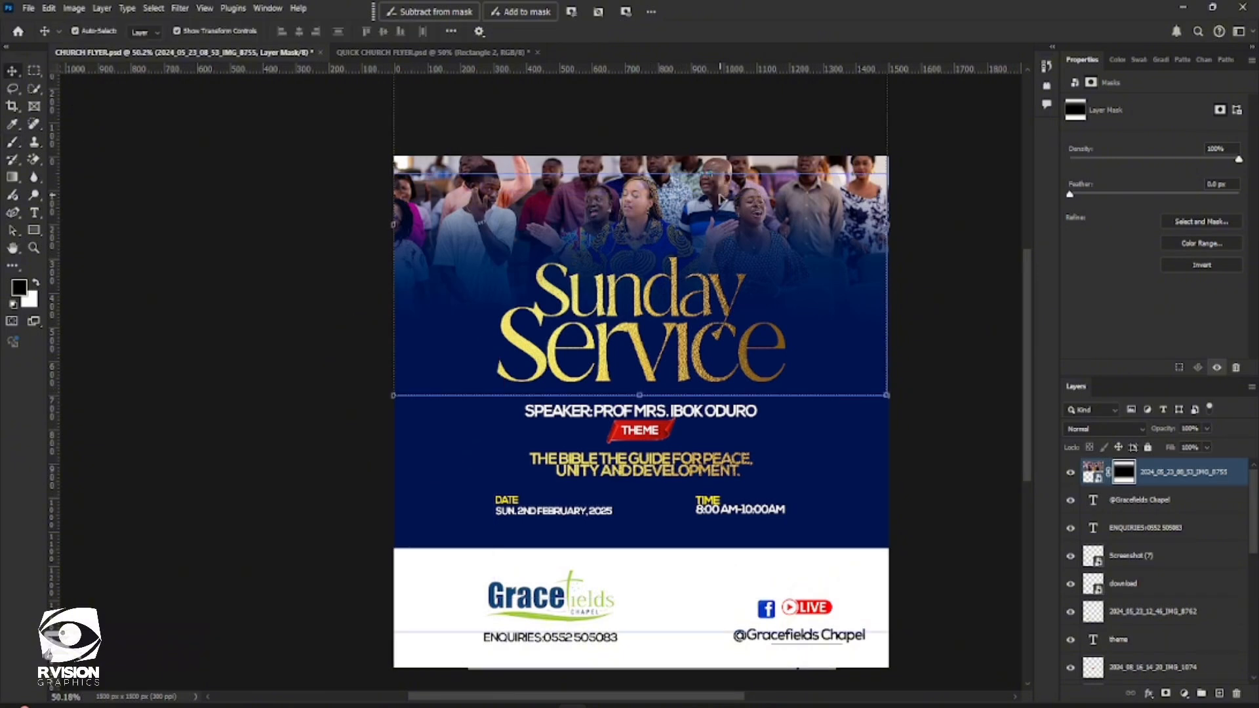
{"action": "left_click_drag", "start_coordinate": [720, 200], "coordinate": [719, 189]}
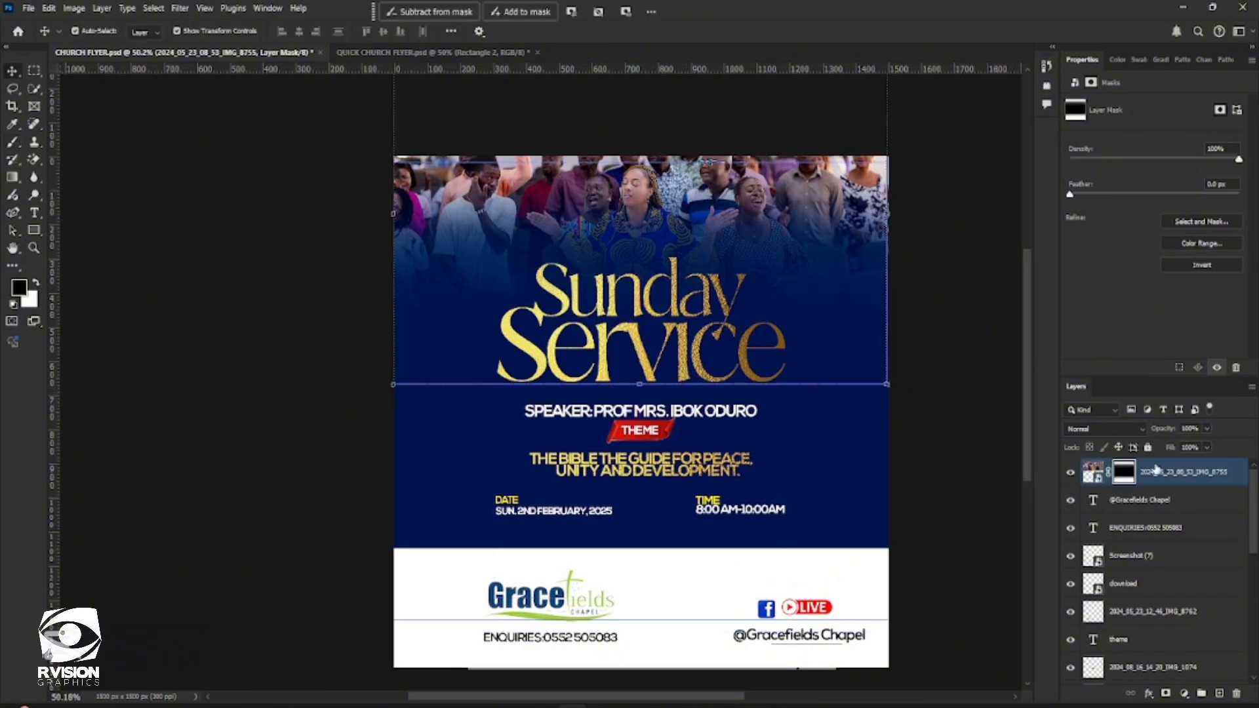
{"action": "left_click", "coordinate": [1206, 447]}
{"action": "left_click", "coordinate": [1194, 464]}
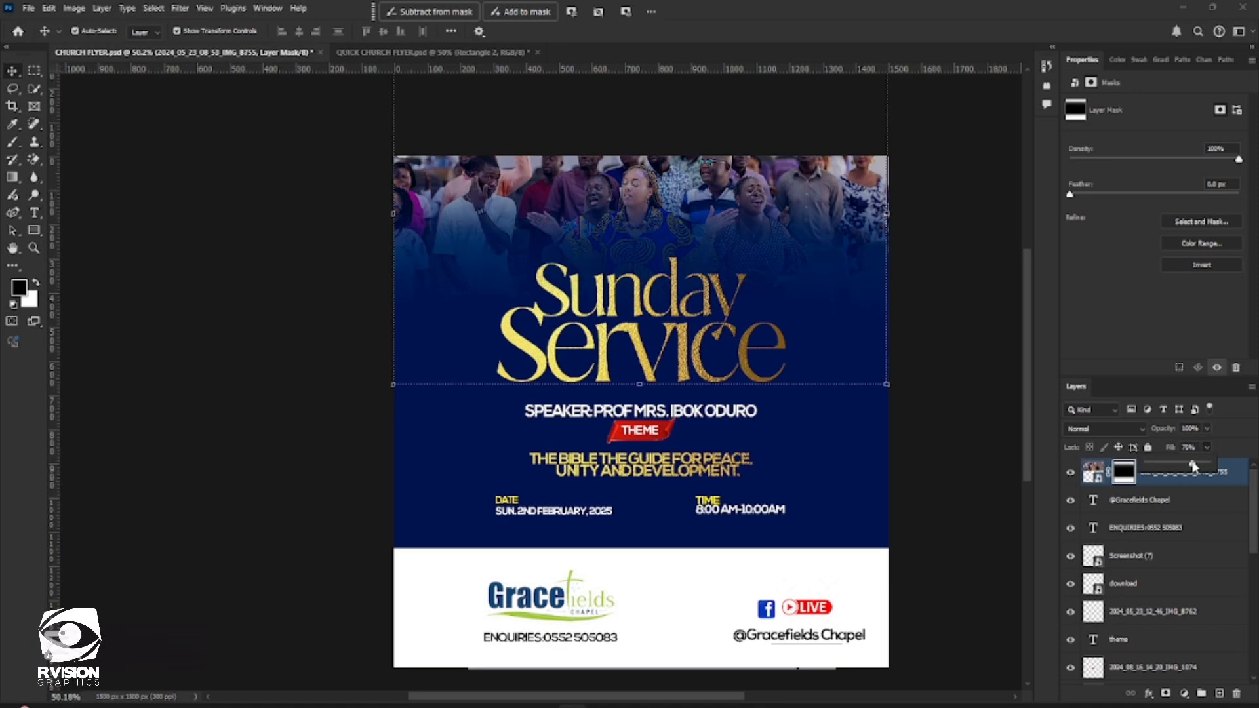
{"action": "left_click_drag", "start_coordinate": [1194, 466], "coordinate": [1188, 463]}
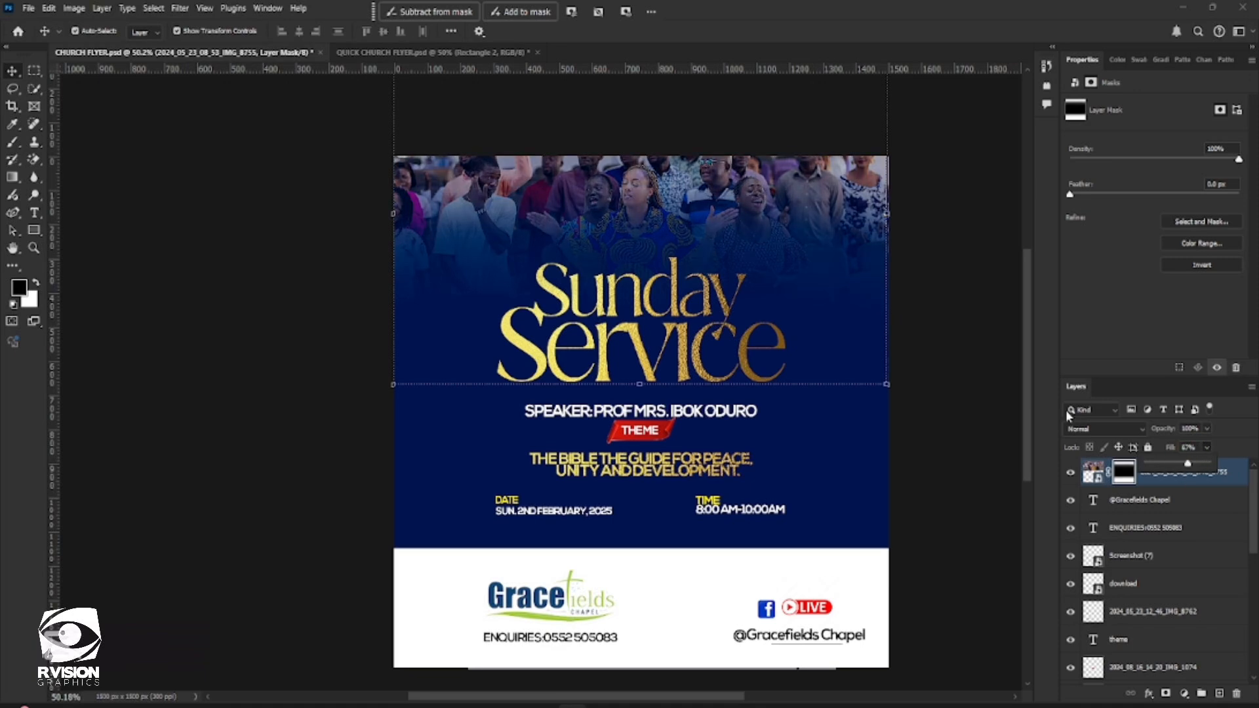
{"action": "left_click", "coordinate": [943, 370]}
{"action": "scroll", "coordinate": [926, 395], "scroll_direction": "right", "scroll_amount": 1}
{"action": "scroll", "coordinate": [787, 451], "scroll_direction": "down", "scroll_amount": 1}
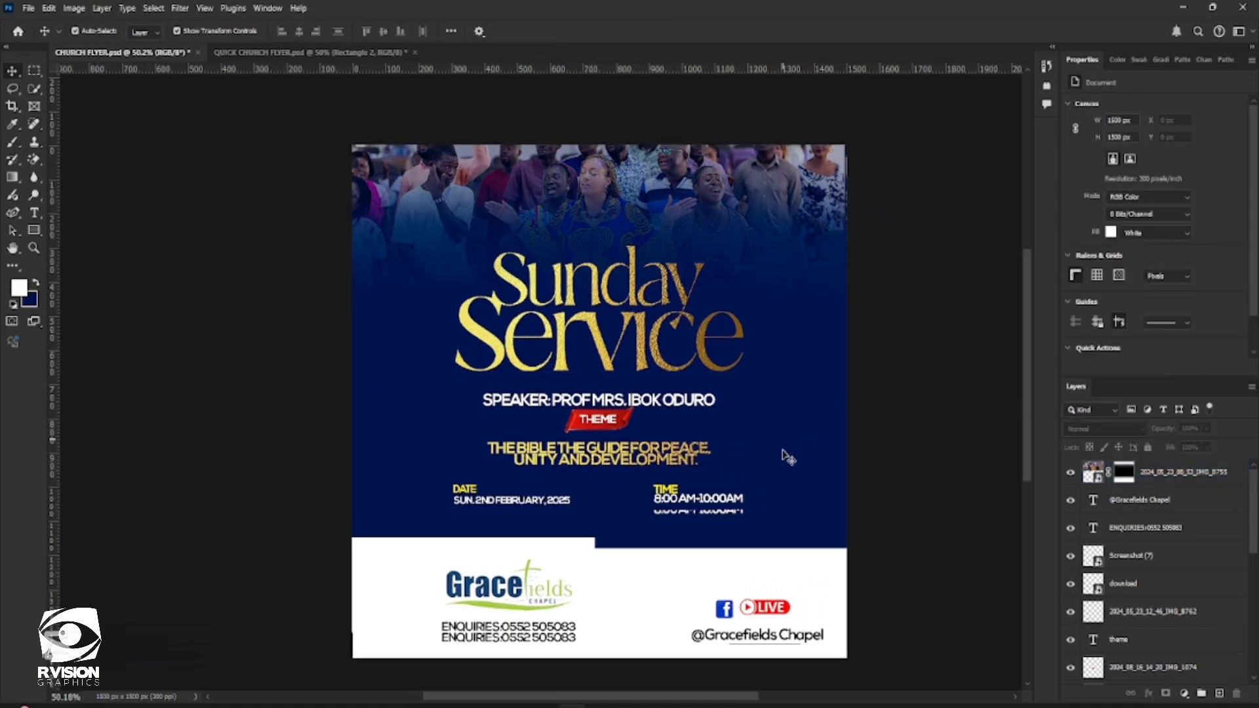
{"action": "scroll", "coordinate": [781, 450], "scroll_direction": "up", "scroll_amount": 1}
{"action": "scroll", "coordinate": [781, 450], "scroll_direction": "down", "scroll_amount": 1}
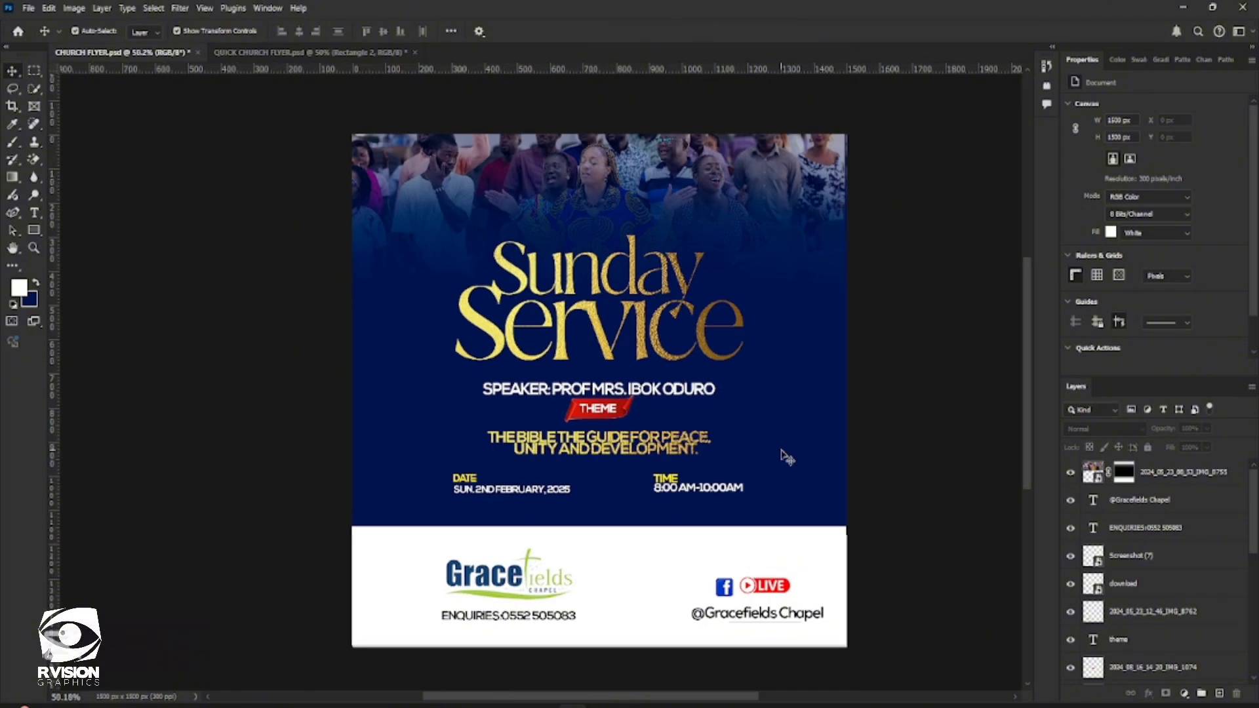
{"action": "scroll", "coordinate": [781, 450], "scroll_direction": "up", "scroll_amount": 1}
{"action": "scroll", "coordinate": [785, 455], "scroll_direction": "down", "scroll_amount": 1}
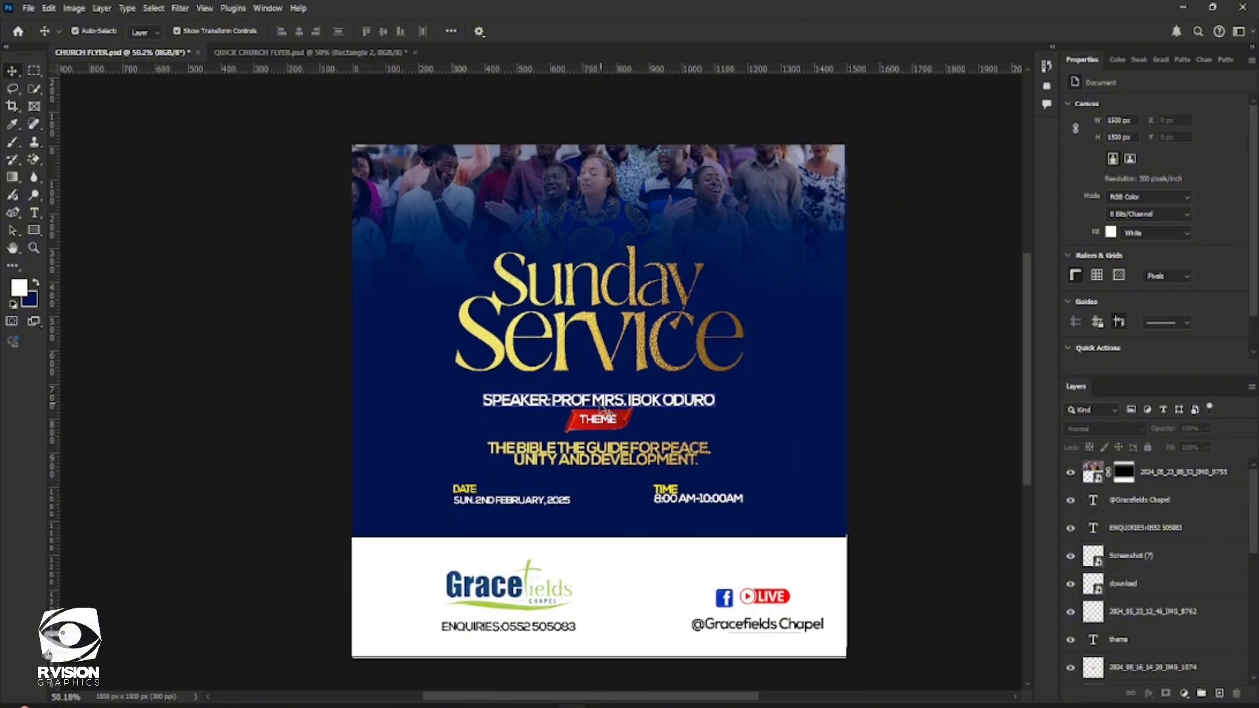
{"action": "left_click_drag", "start_coordinate": [559, 382], "coordinate": [549, 371]}
{"action": "scroll", "coordinate": [545, 365], "scroll_direction": "down", "scroll_amount": 1}
{"action": "scroll", "coordinate": [546, 364], "scroll_direction": "up", "scroll_amount": 4}
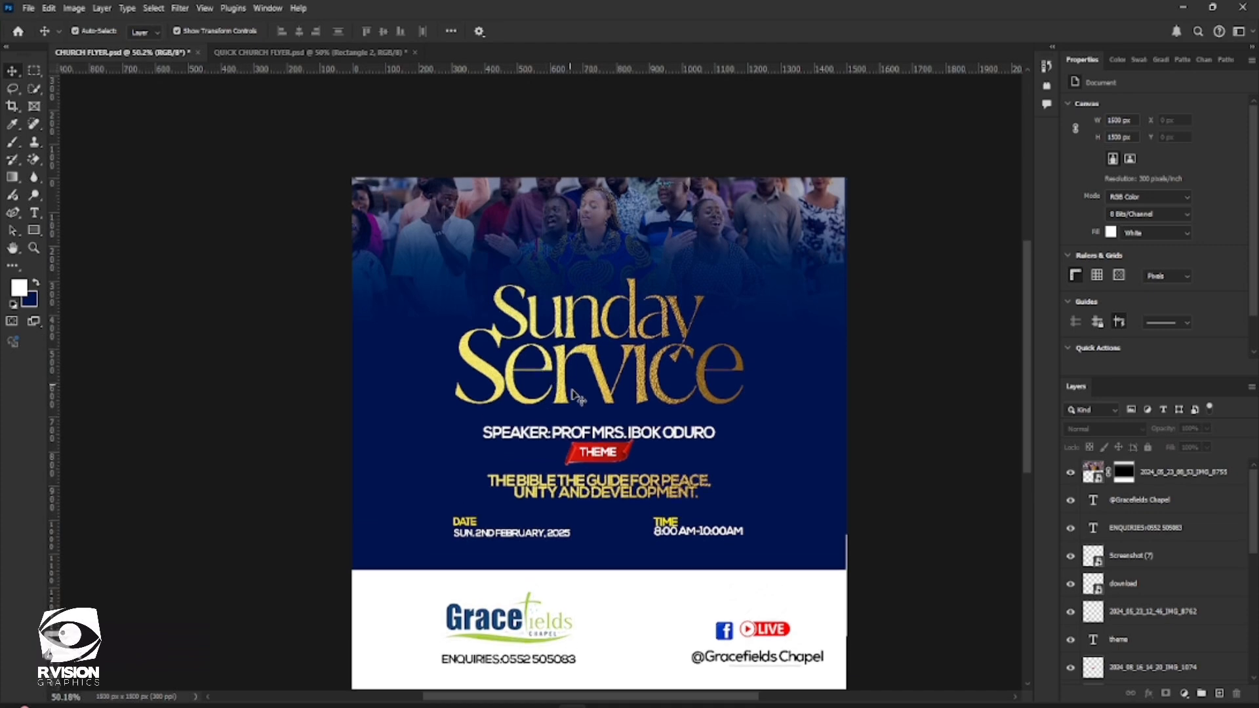
{"action": "scroll", "coordinate": [572, 391], "scroll_direction": "down", "scroll_amount": 2}
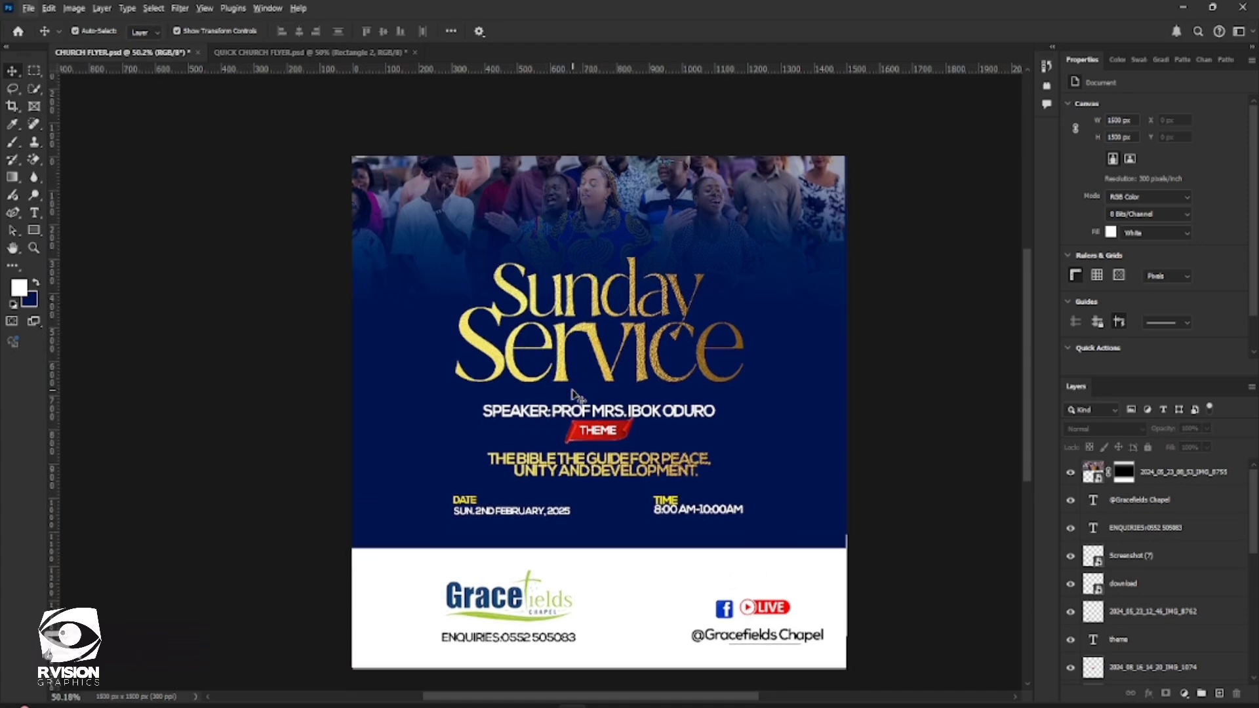